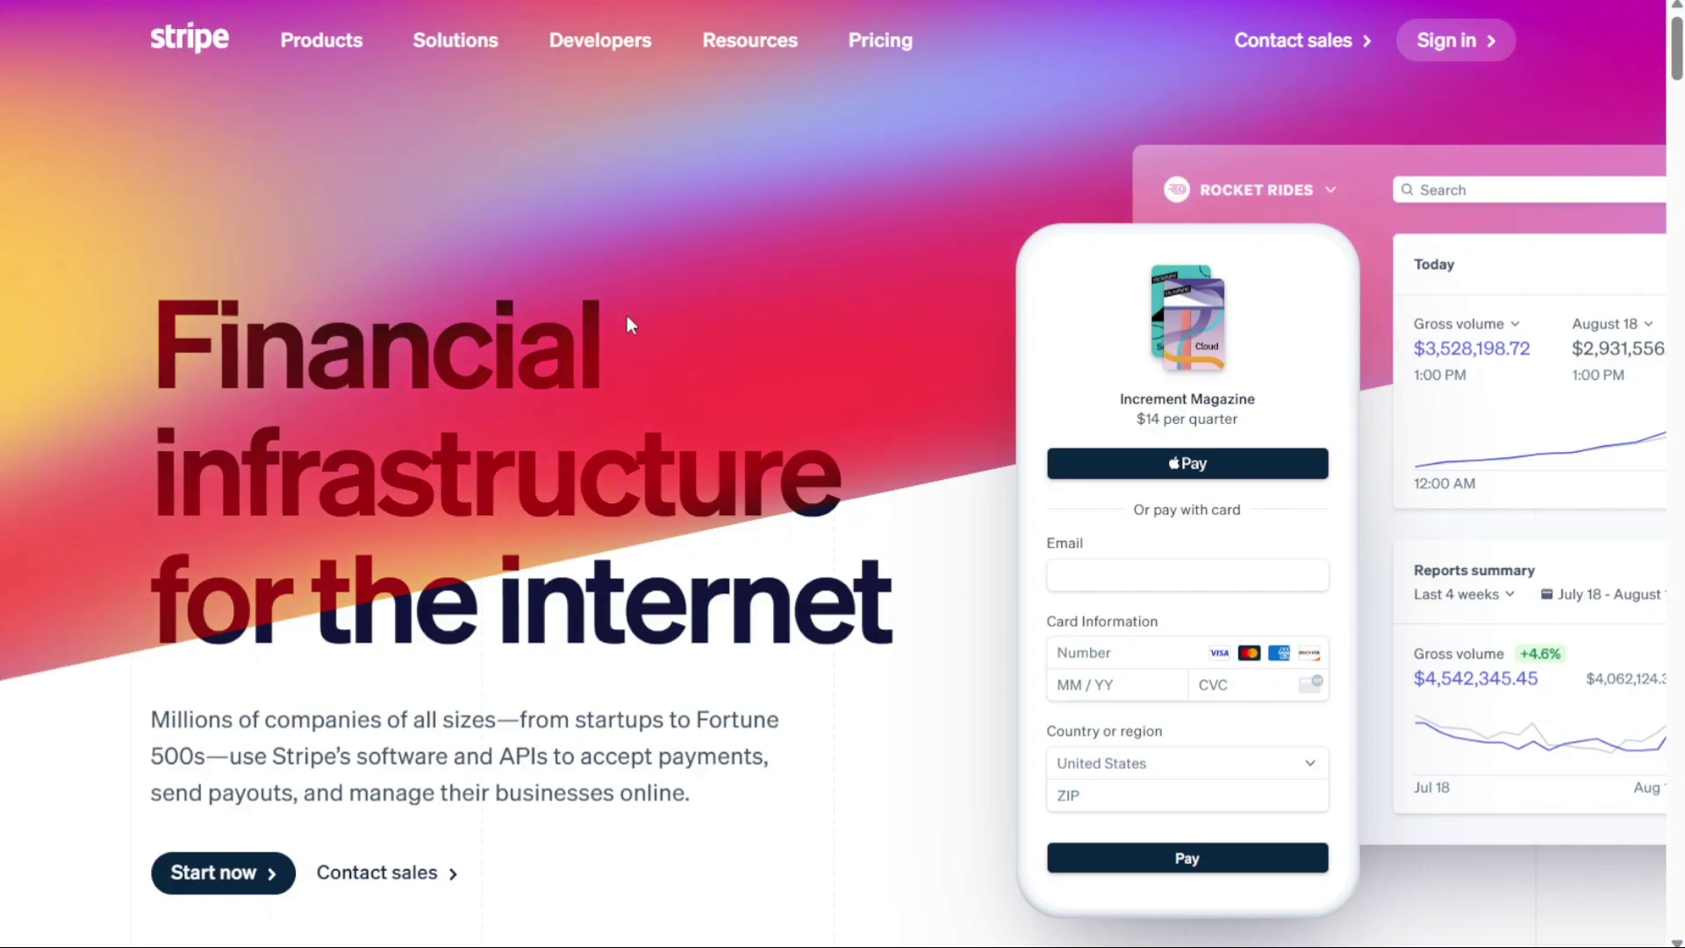
Scroll down through the Stripe homepage and back up to review it.
{"action": "scroll", "coordinate": [661, 334], "scroll_direction": "down", "scroll_amount": 2}
{"action": "scroll", "coordinate": [661, 334], "scroll_direction": "down", "scroll_amount": 8}
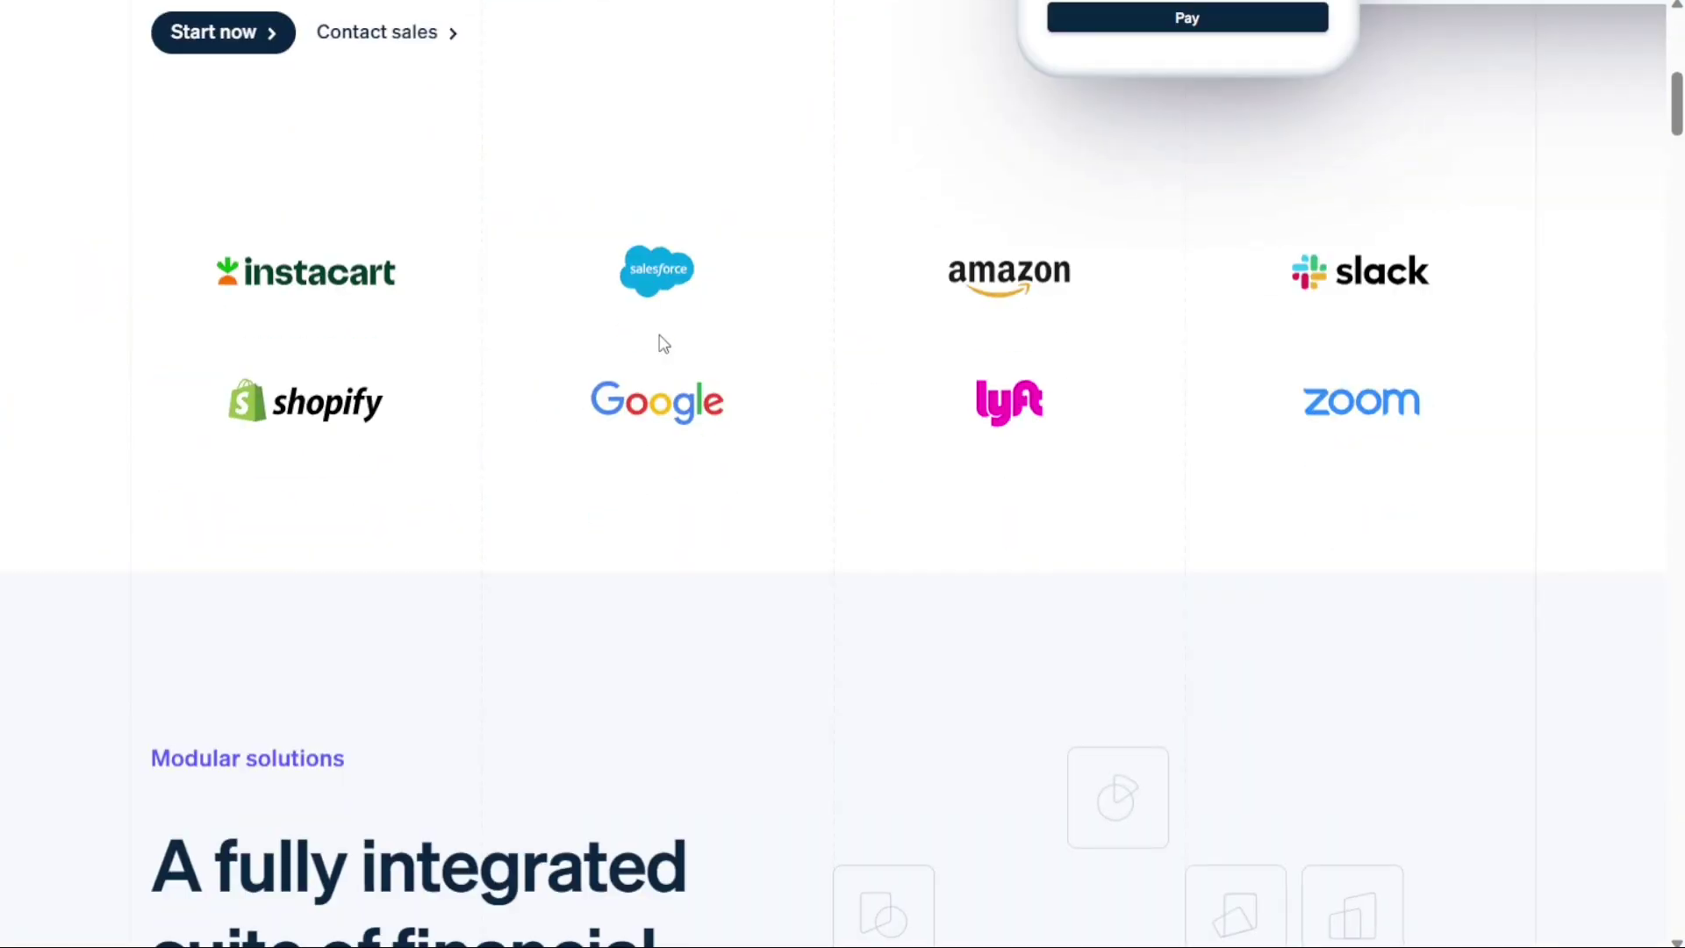
{"action": "scroll", "coordinate": [660, 334], "scroll_direction": "down", "scroll_amount": 7}
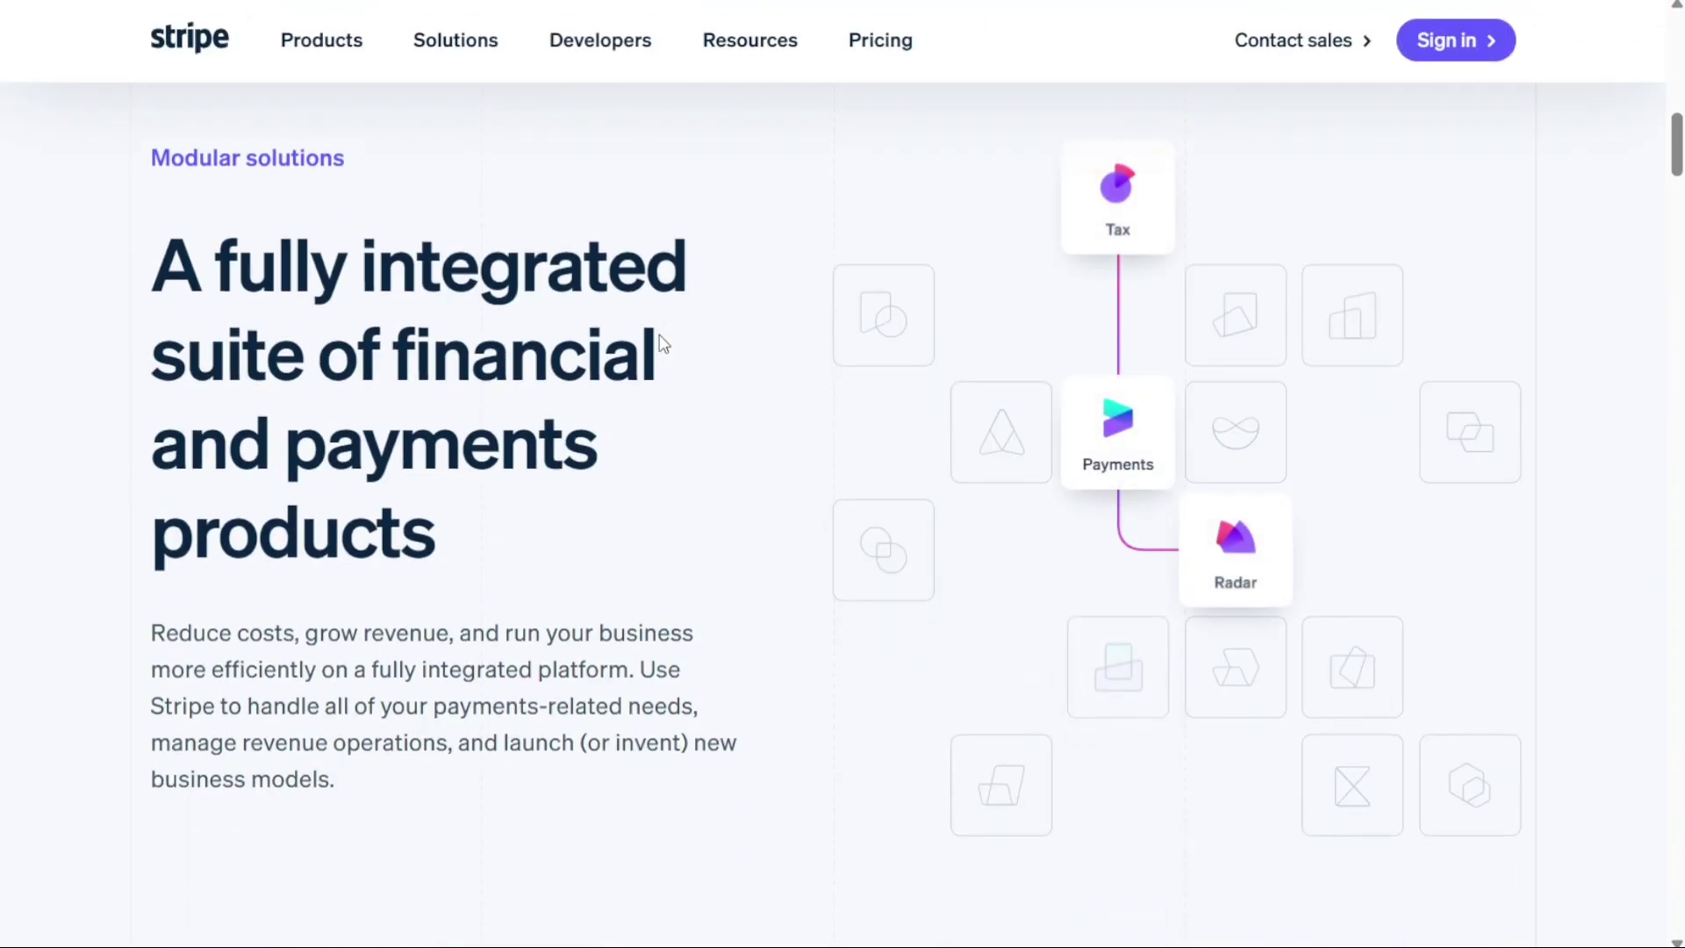
{"action": "scroll", "coordinate": [660, 335], "scroll_direction": "down", "scroll_amount": 2}
{"action": "scroll", "coordinate": [660, 334], "scroll_direction": "down", "scroll_amount": 8}
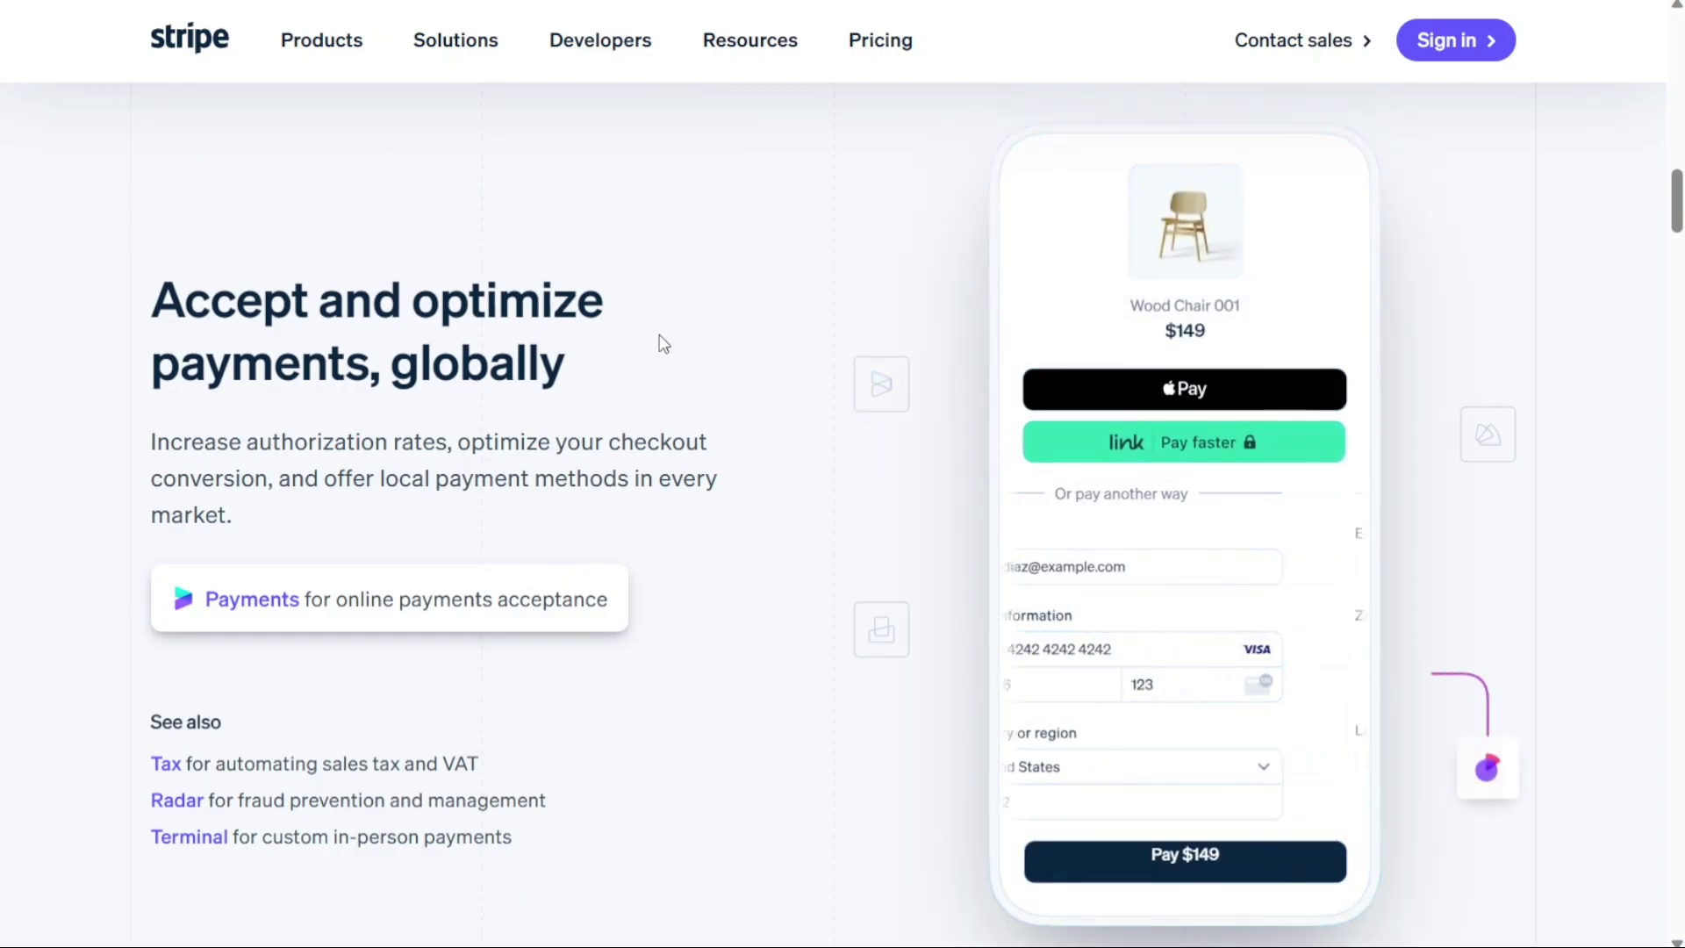
{"action": "scroll", "coordinate": [661, 338], "scroll_direction": "down", "scroll_amount": 2}
{"action": "scroll", "coordinate": [661, 336], "scroll_direction": "down", "scroll_amount": 12}
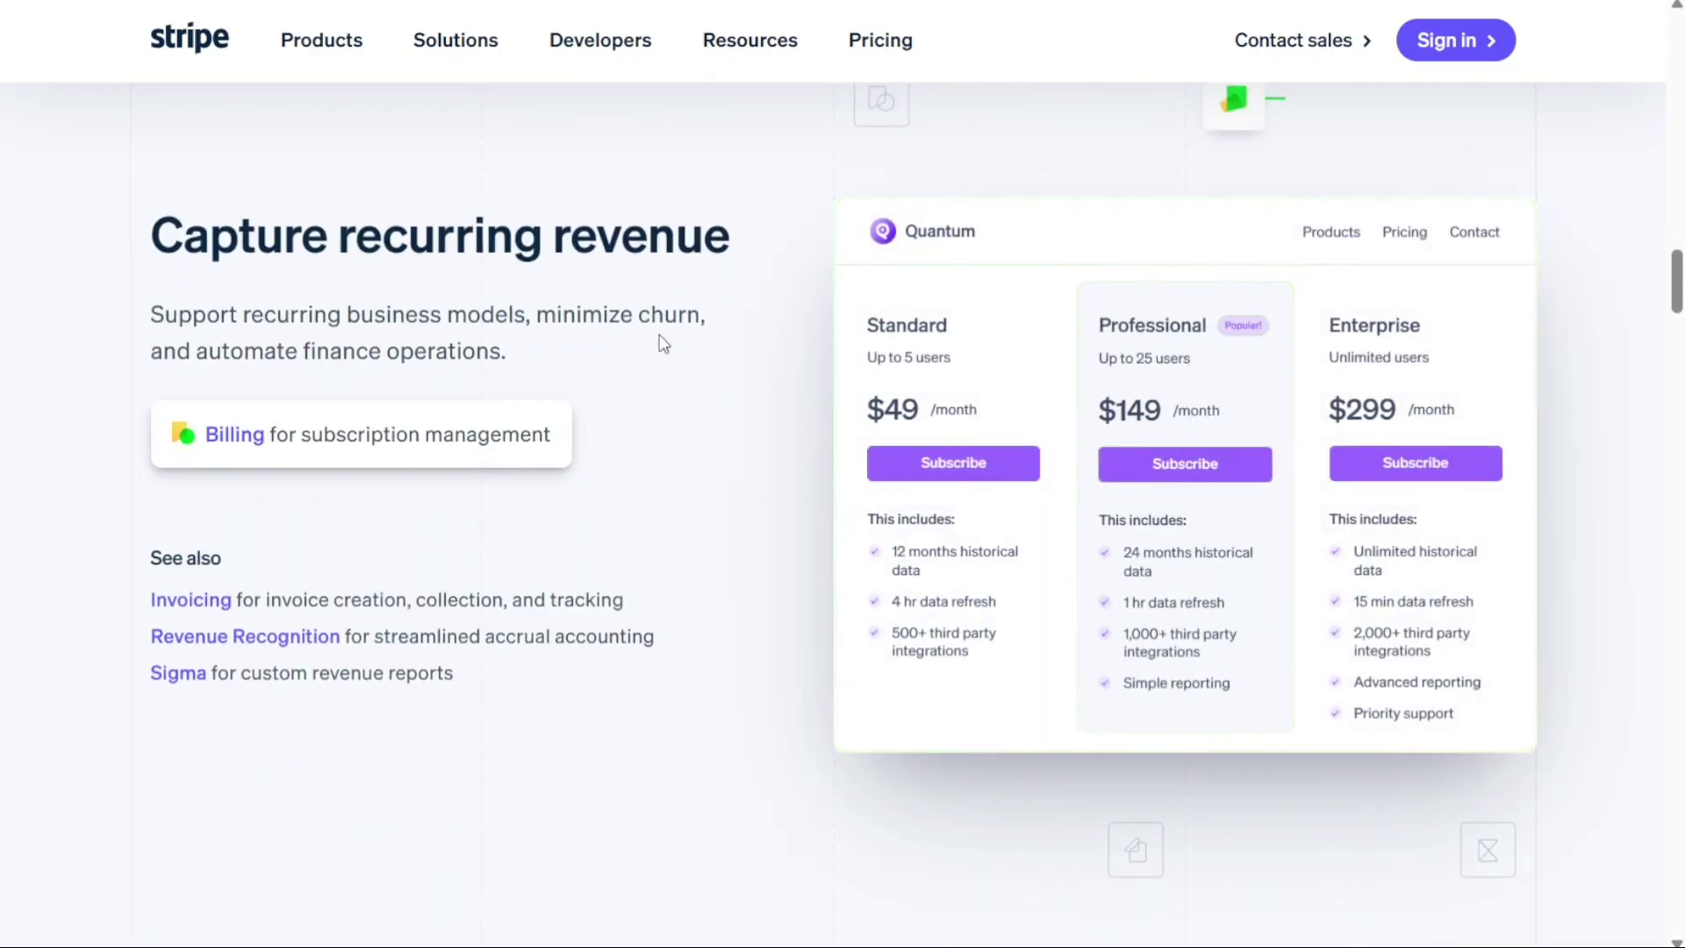
{"action": "scroll", "coordinate": [662, 342], "scroll_direction": "up", "scroll_amount": 1}
{"action": "scroll", "coordinate": [659, 335], "scroll_direction": "up", "scroll_amount": 15}
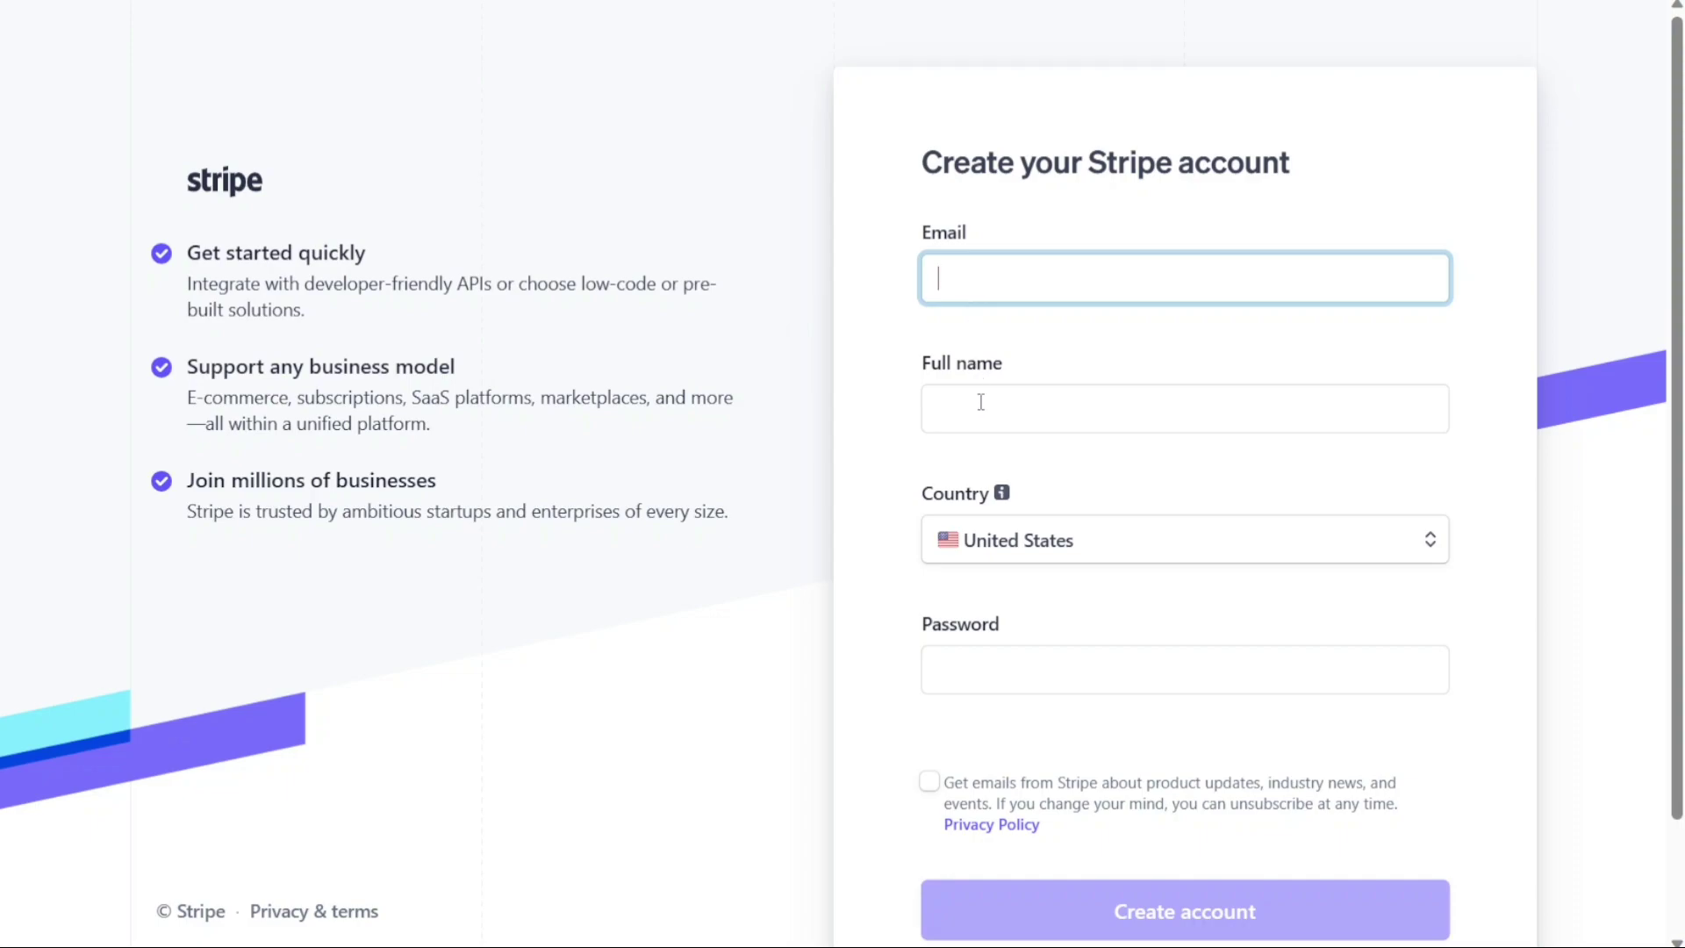
Check the country options and keep United States as the account country.
{"action": "left_click", "coordinate": [1041, 550]}
{"action": "left_click", "coordinate": [1039, 551]}
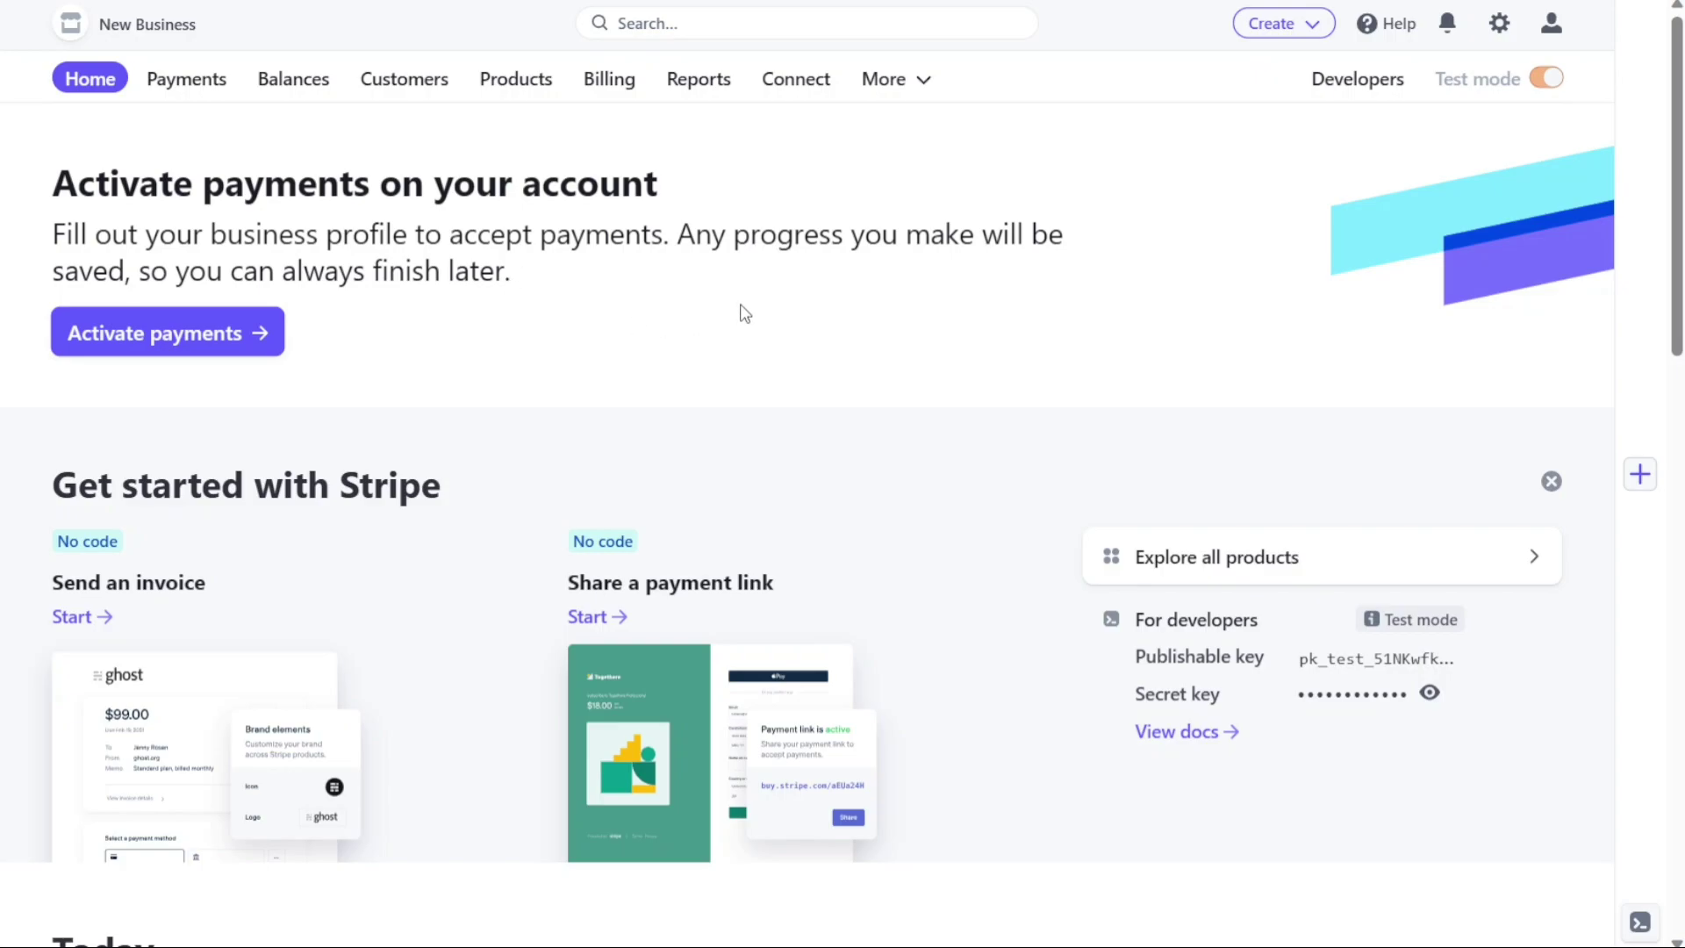
Scroll through the Home overview to review its contents.
{"action": "scroll", "coordinate": [744, 314], "scroll_direction": "down", "scroll_amount": 1}
{"action": "scroll", "coordinate": [744, 313], "scroll_direction": "down", "scroll_amount": 5}
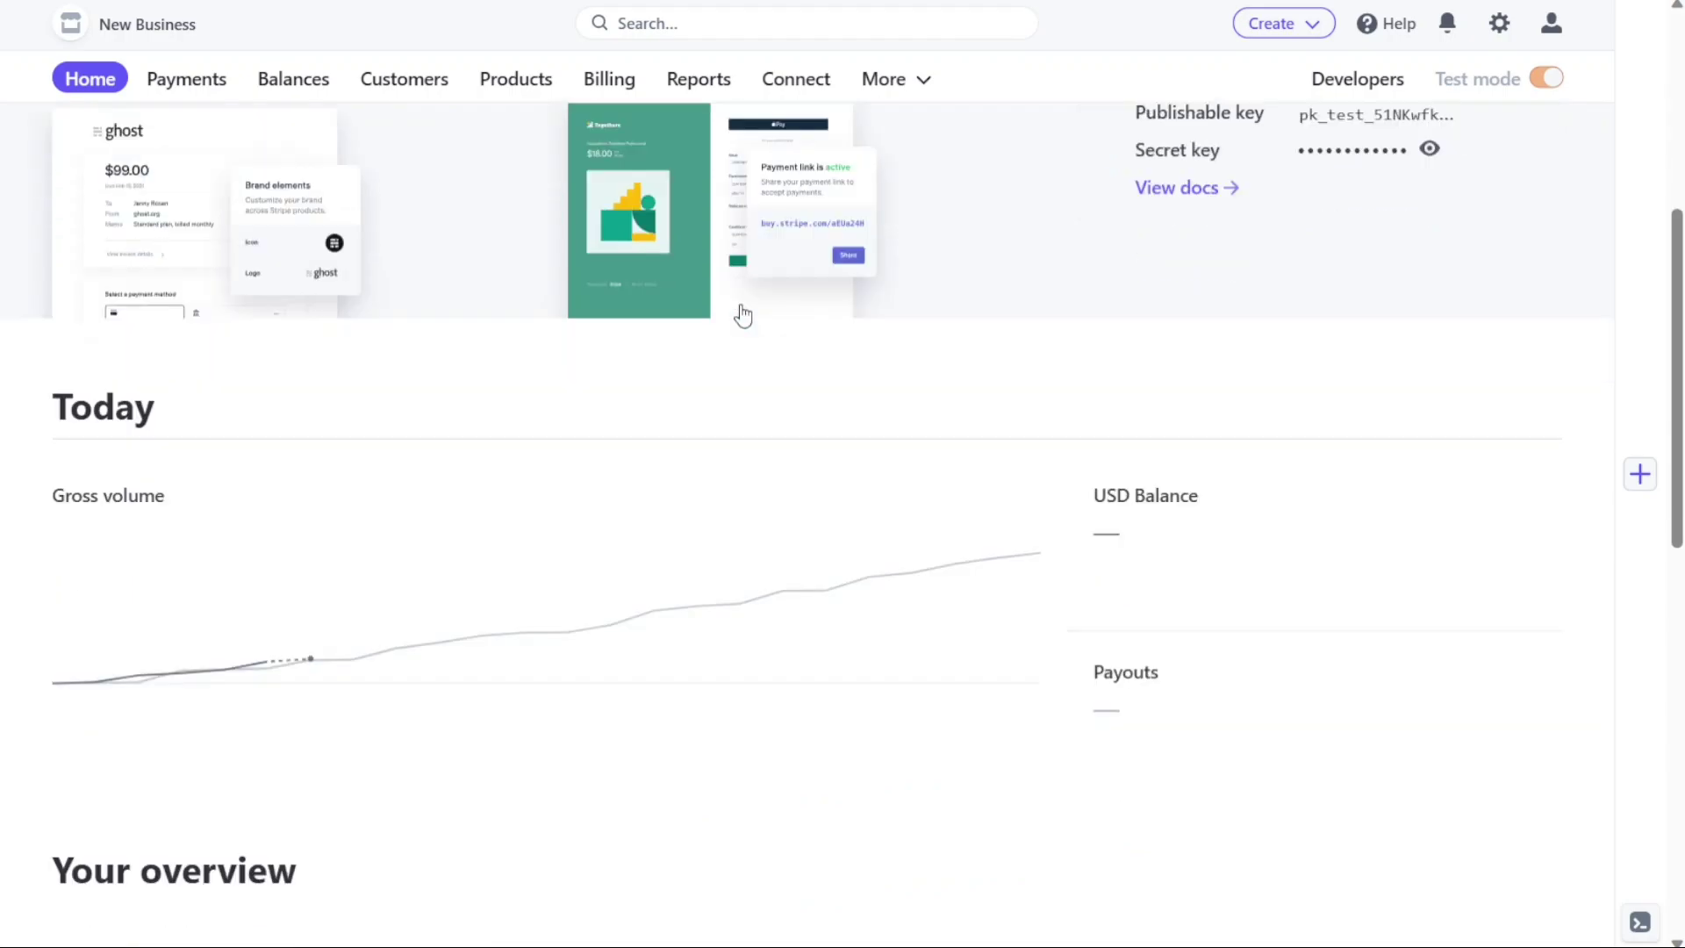
{"action": "scroll", "coordinate": [744, 313], "scroll_direction": "up", "scroll_amount": 6}
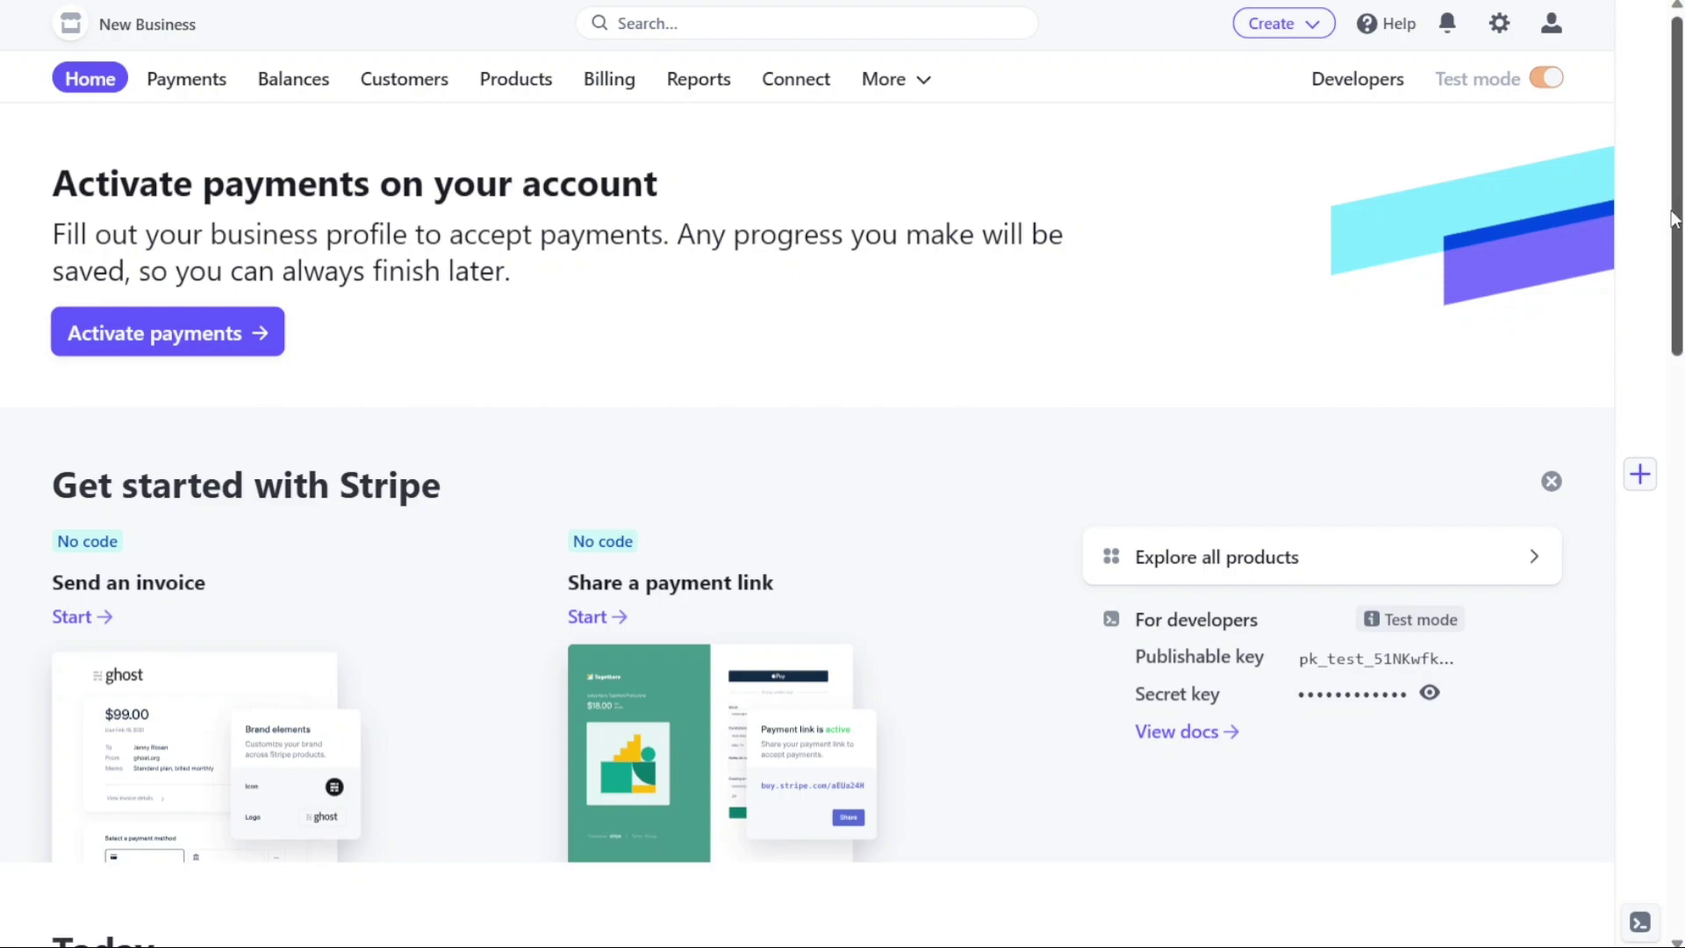
{"action": "left_click_drag", "start_coordinate": [1682, 218], "coordinate": [1656, 460]}
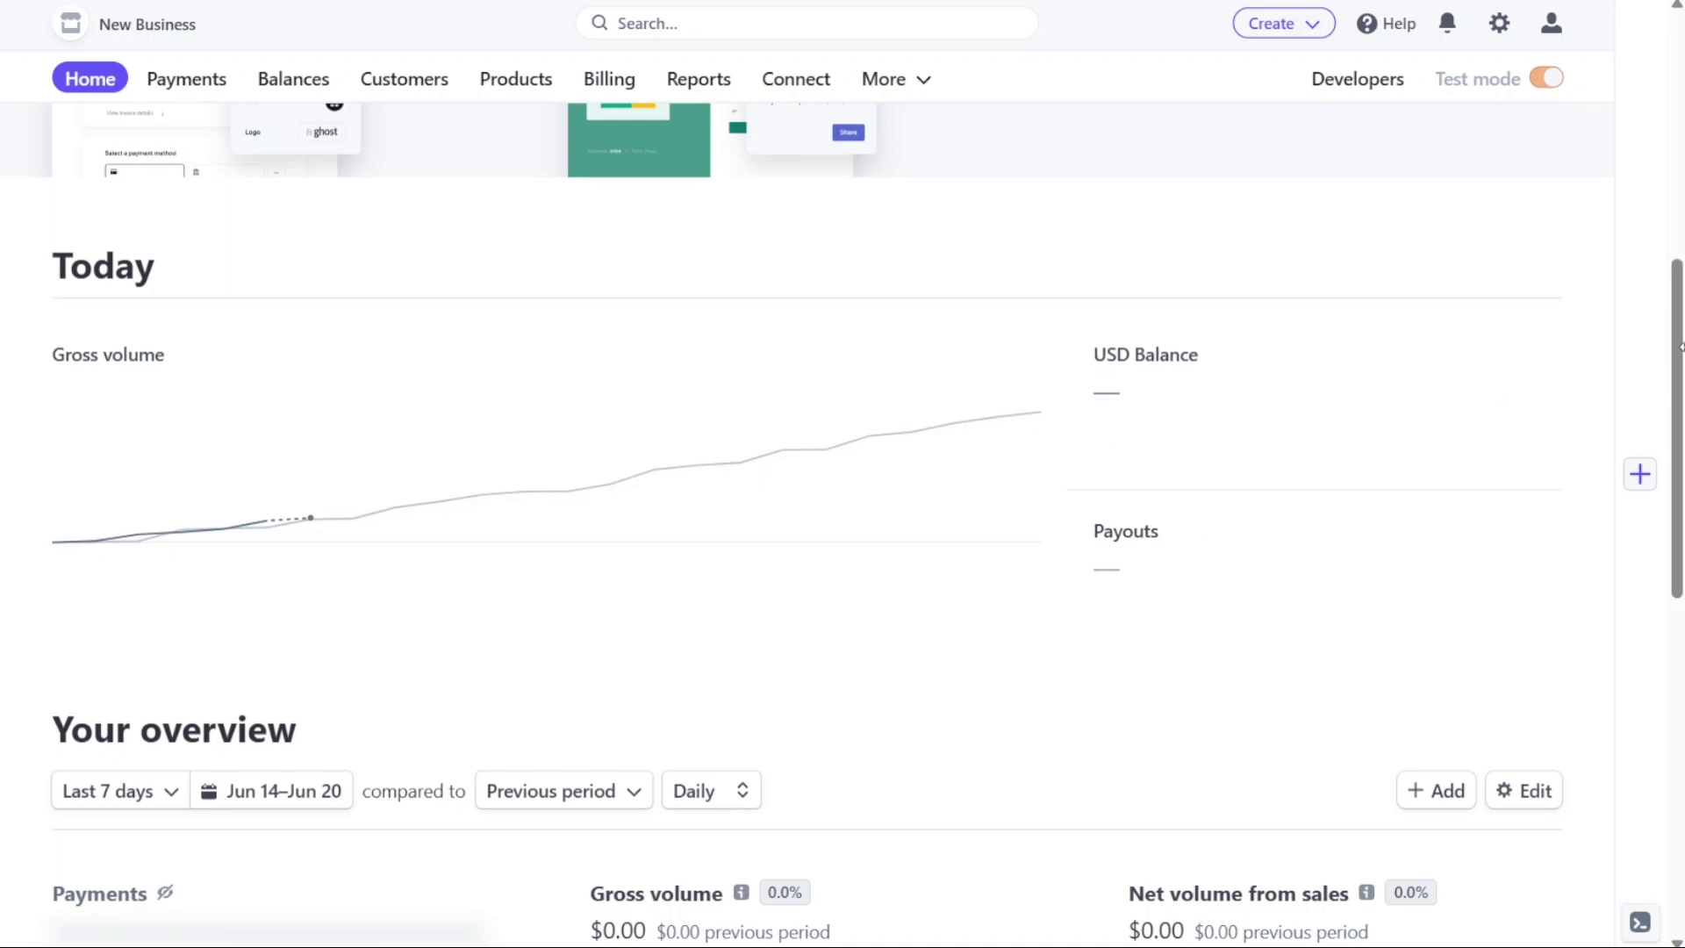
{"action": "left_click_drag", "start_coordinate": [1681, 347], "coordinate": [1672, 551]}
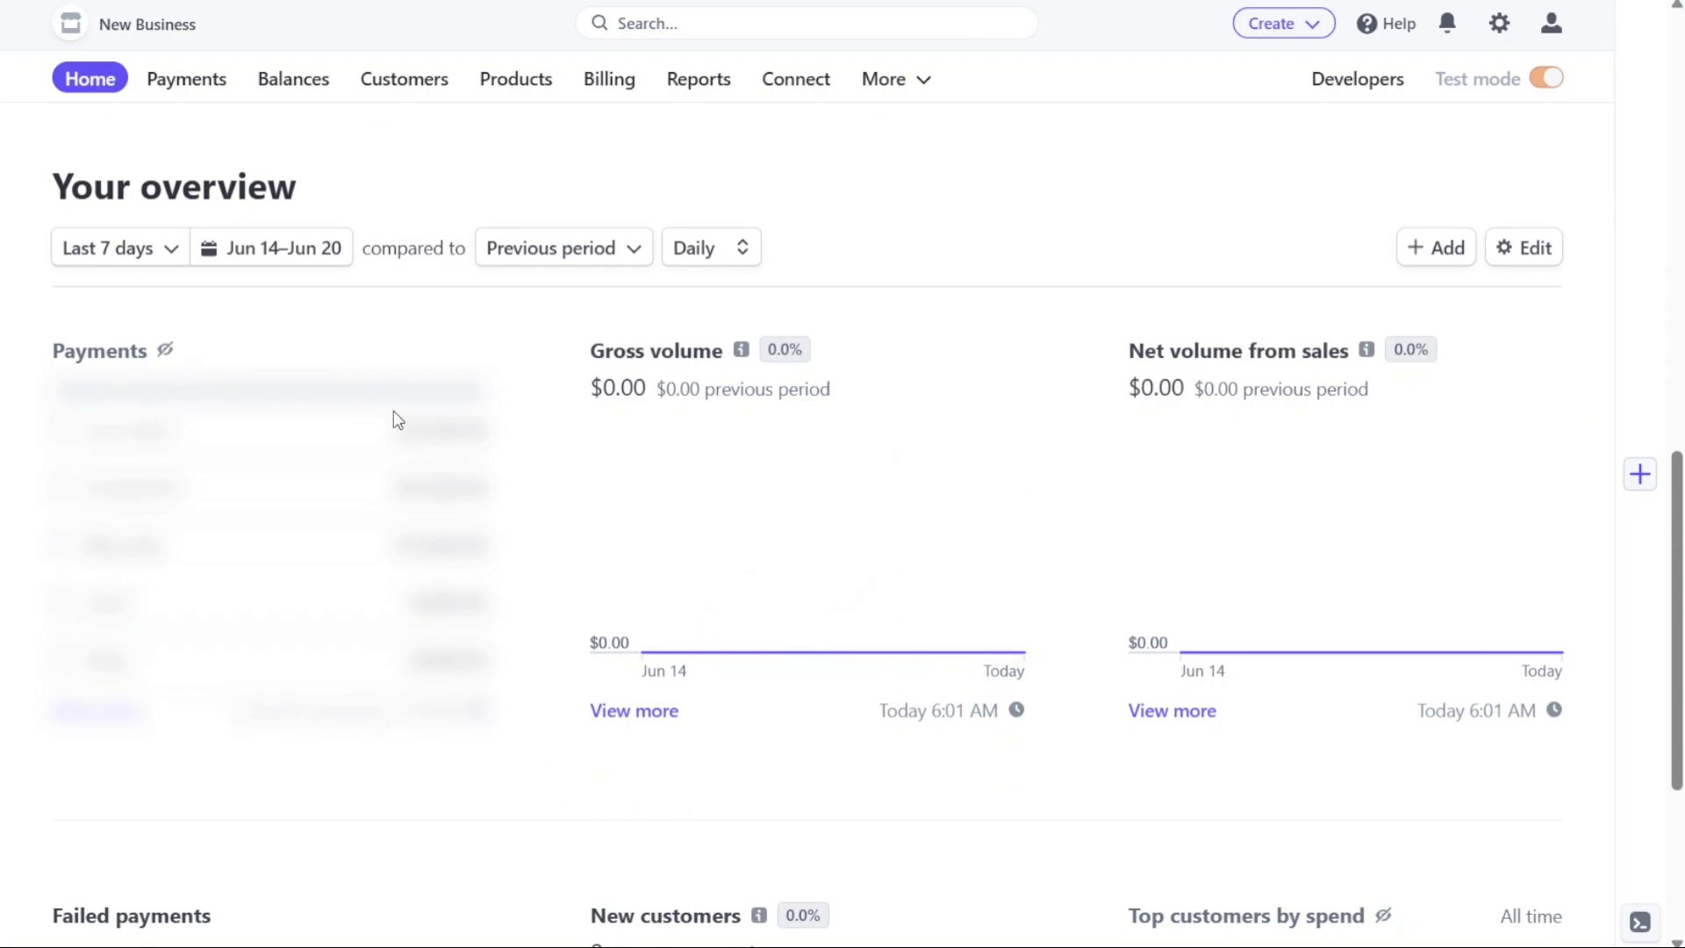
Check the Last 7 days date ranges without changing them, then go to Payments.
{"action": "left_click", "coordinate": [160, 252]}
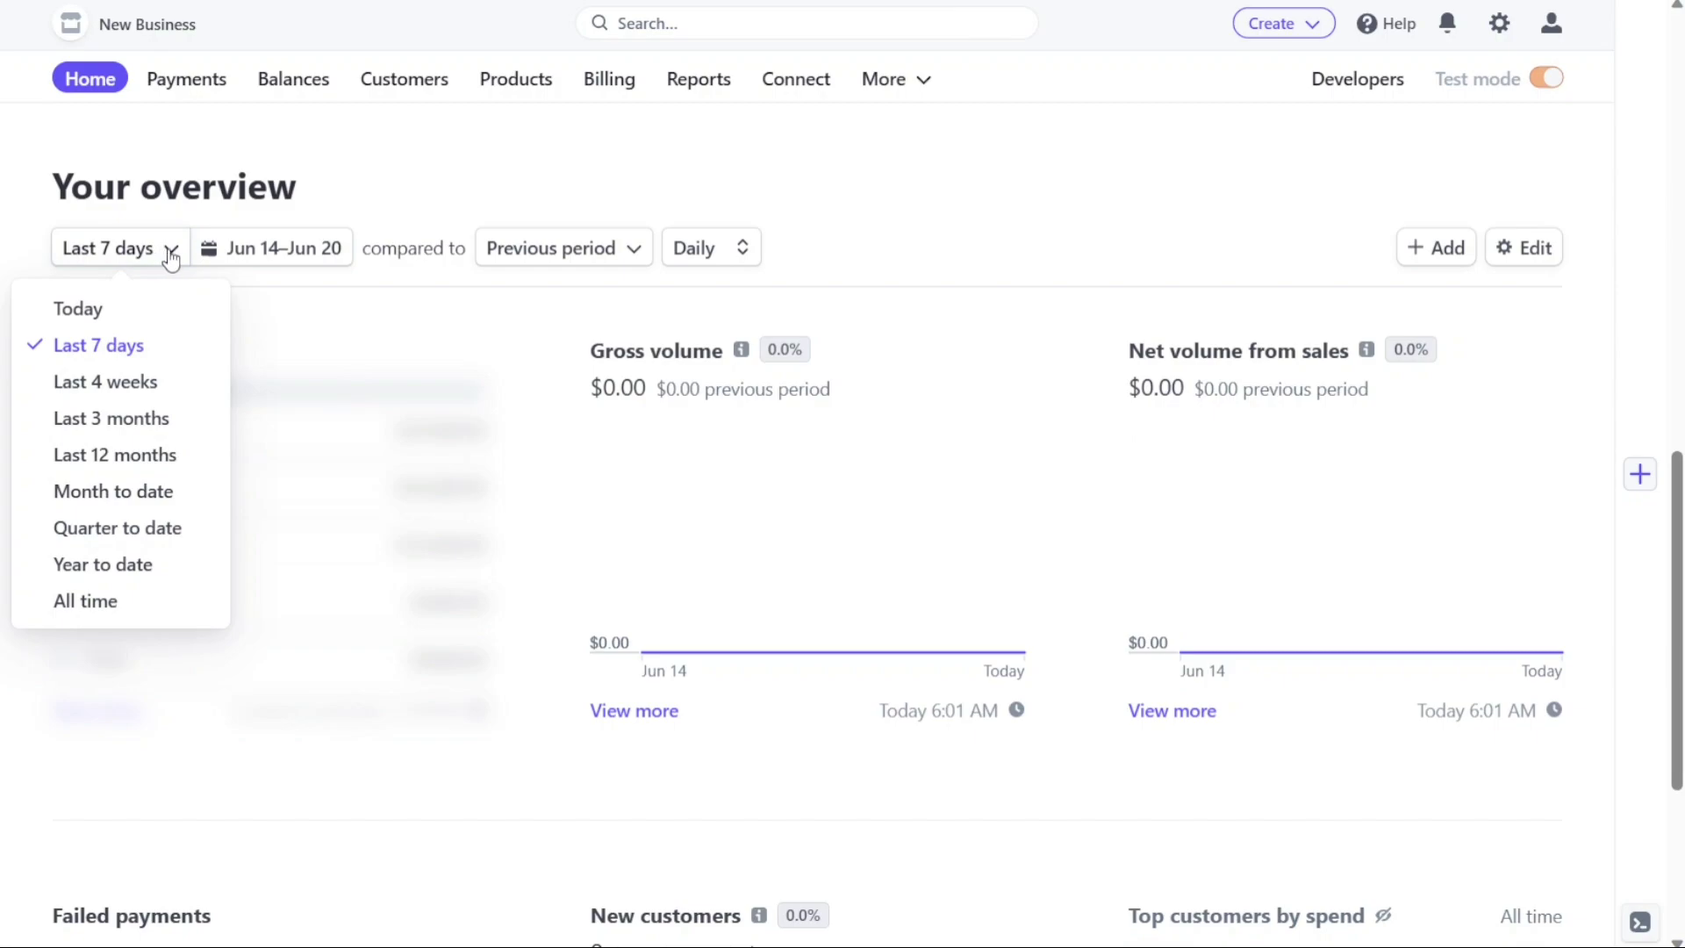
{"action": "left_click", "coordinate": [171, 255]}
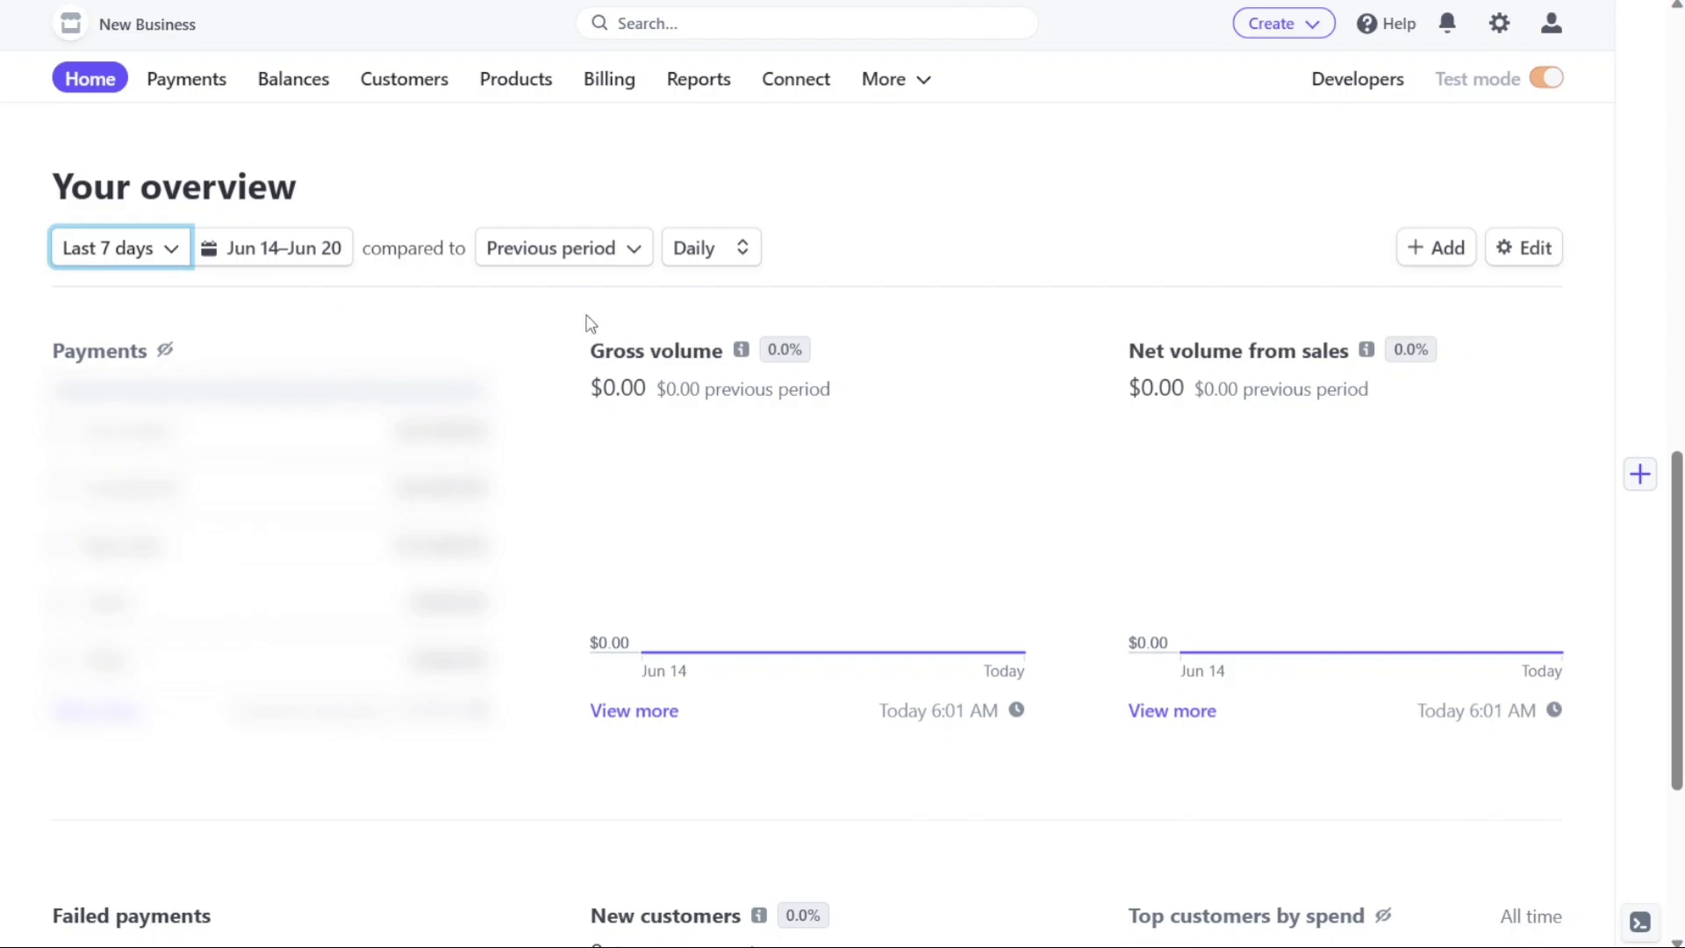
{"action": "left_click", "coordinate": [180, 85]}
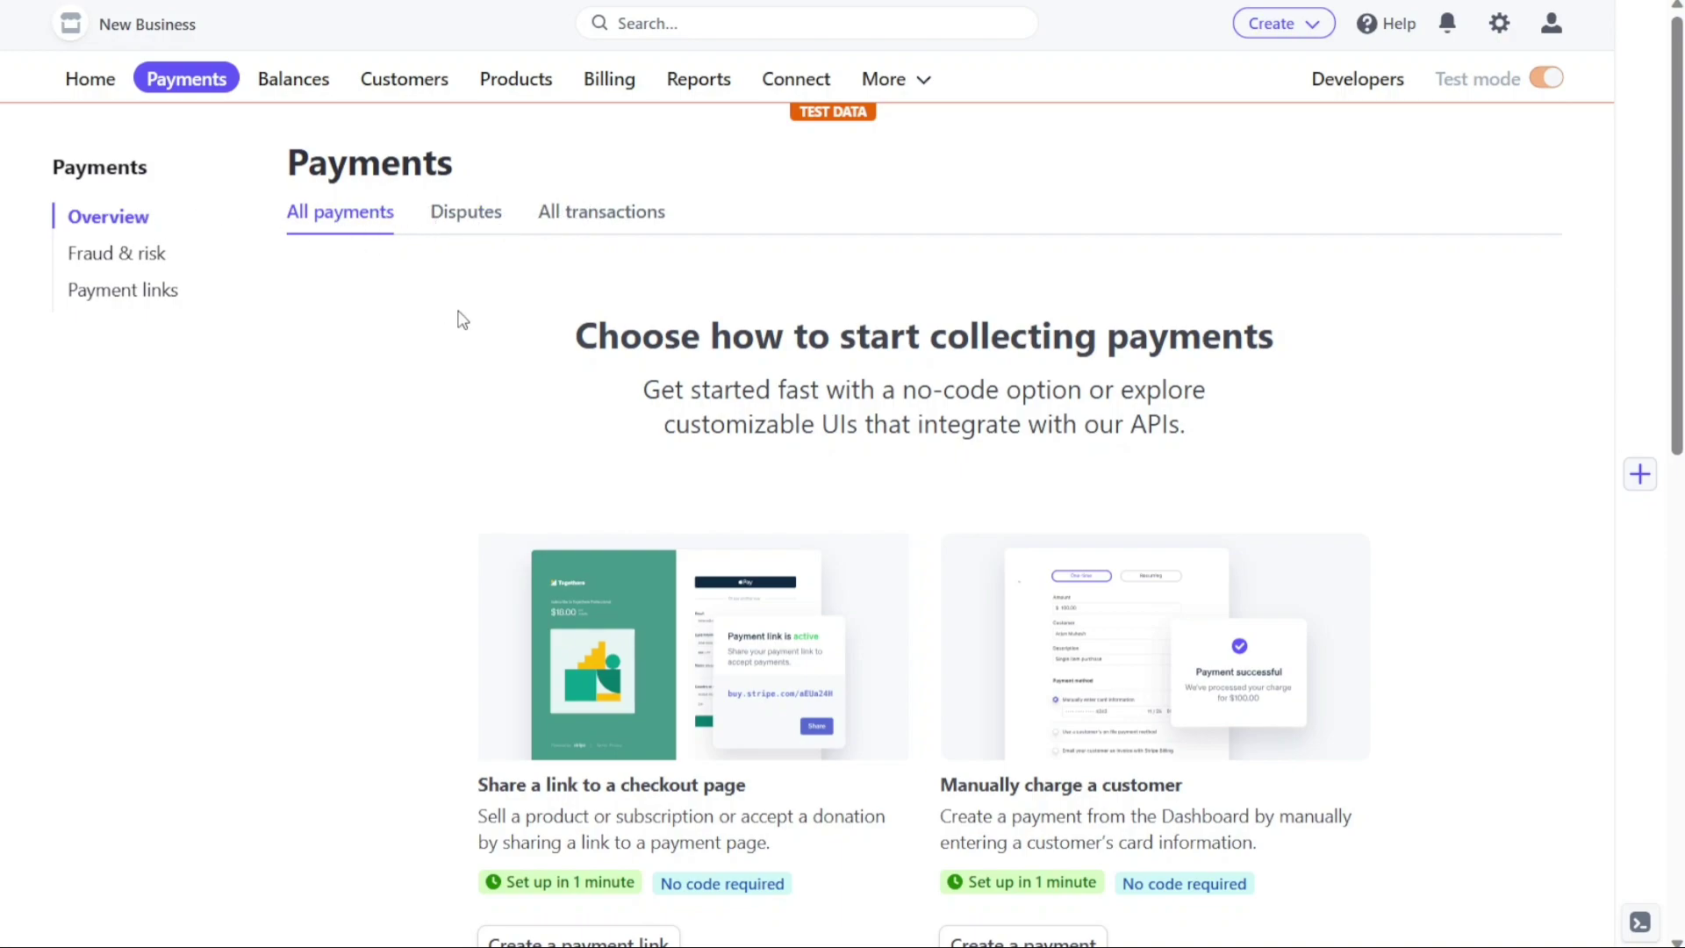
Look over the Fraud & risk and Payment links pages.
{"action": "scroll", "coordinate": [462, 320], "scroll_direction": "down", "scroll_amount": 1}
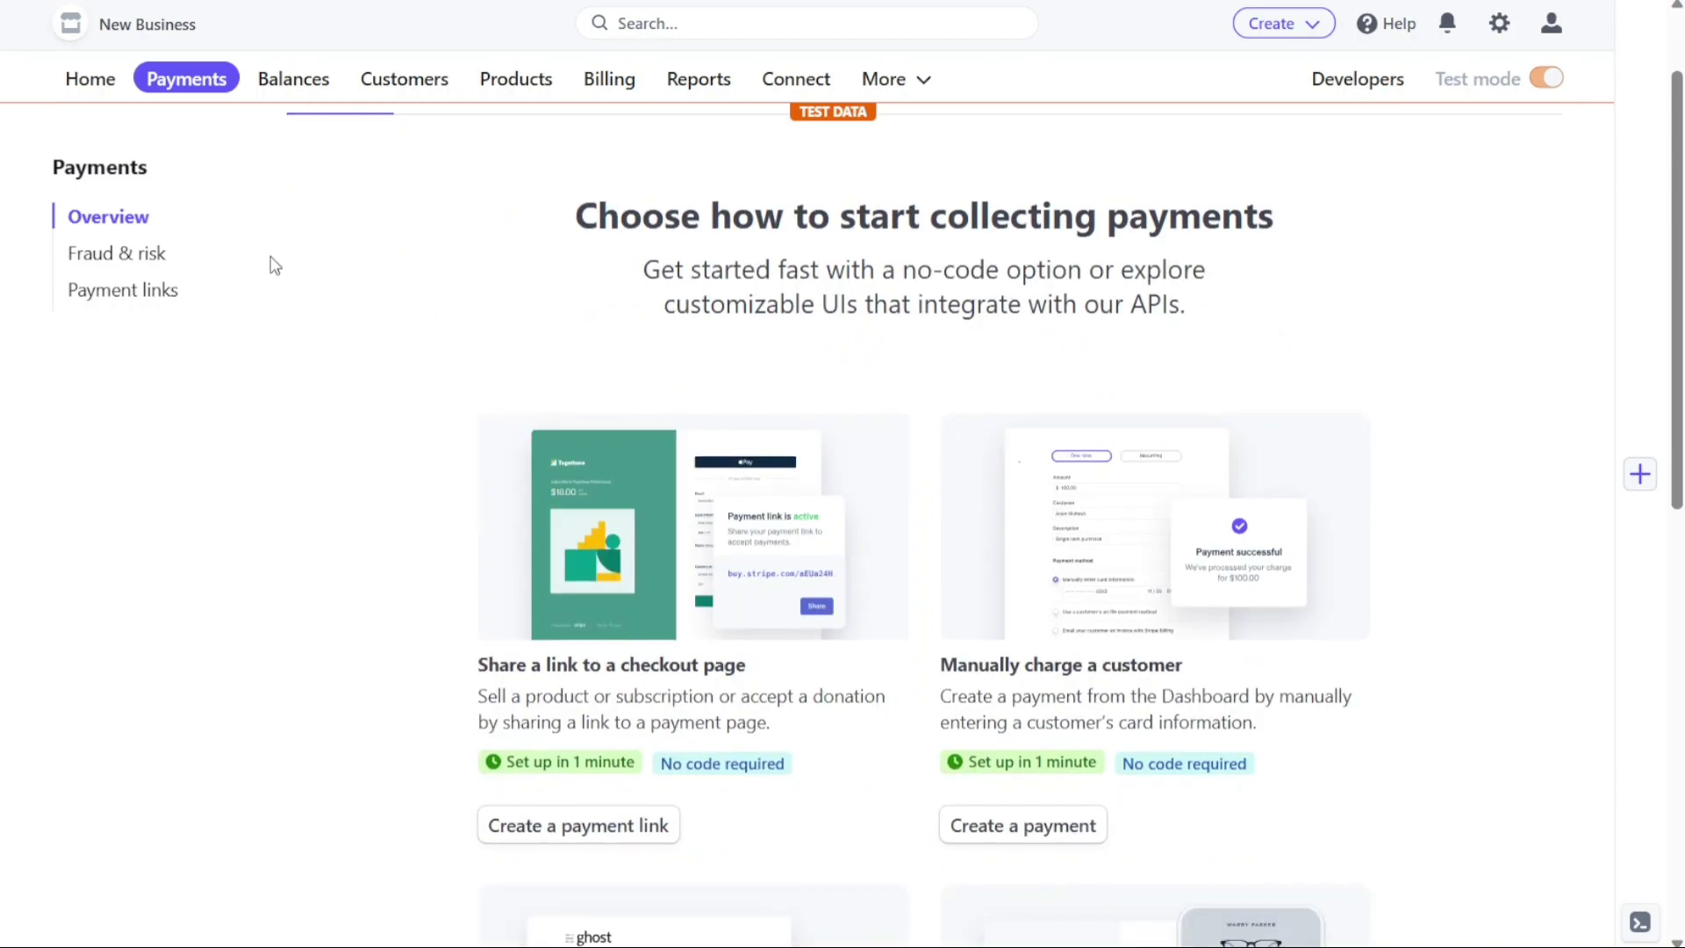
{"action": "left_click", "coordinate": [127, 253]}
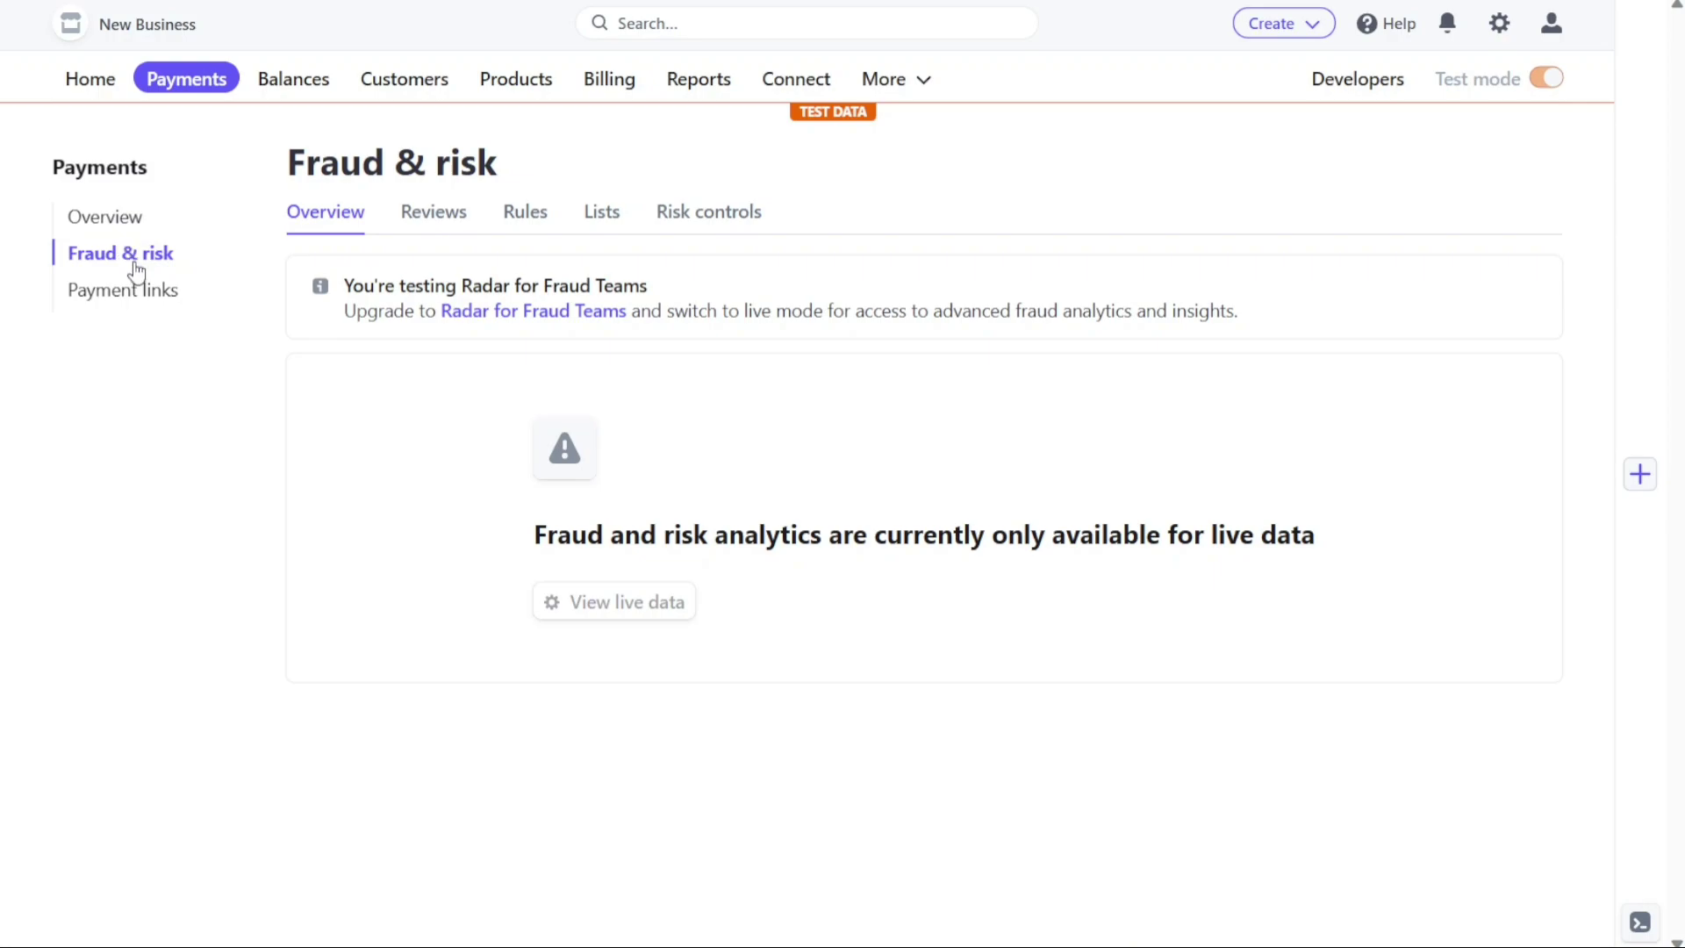
{"action": "left_click", "coordinate": [134, 293]}
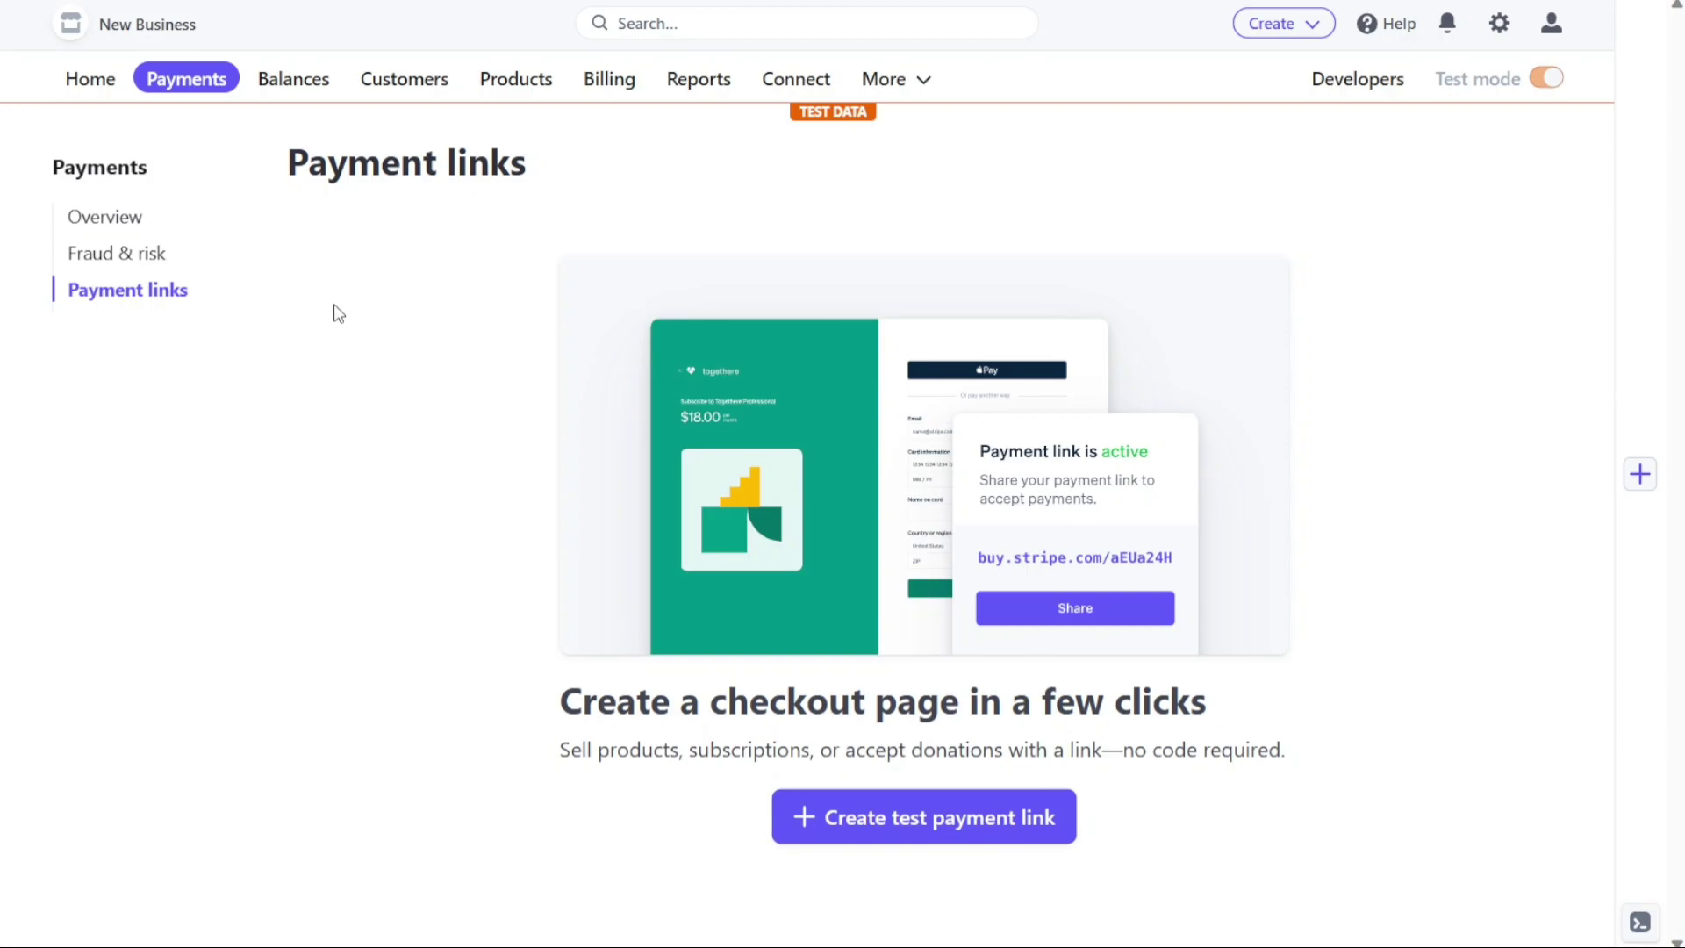
Check the $0.00 USD balance on Balances, then go to the empty Customers page.
{"action": "left_click", "coordinate": [290, 81]}
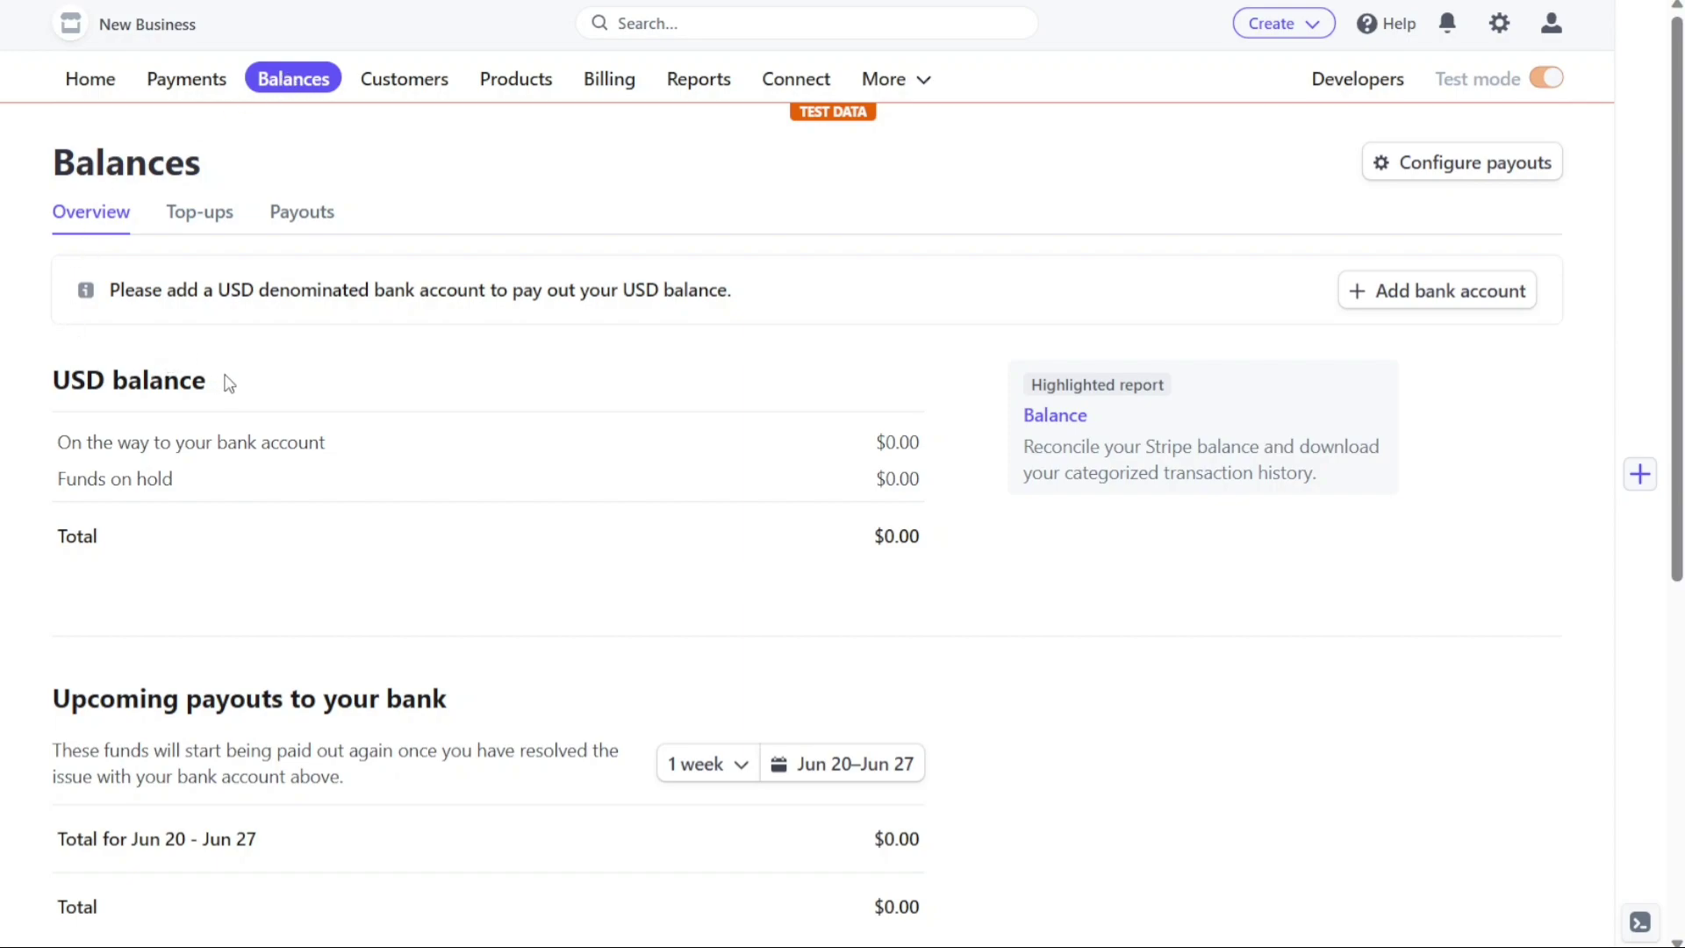
{"action": "left_click_drag", "start_coordinate": [228, 376], "coordinate": [54, 391]}
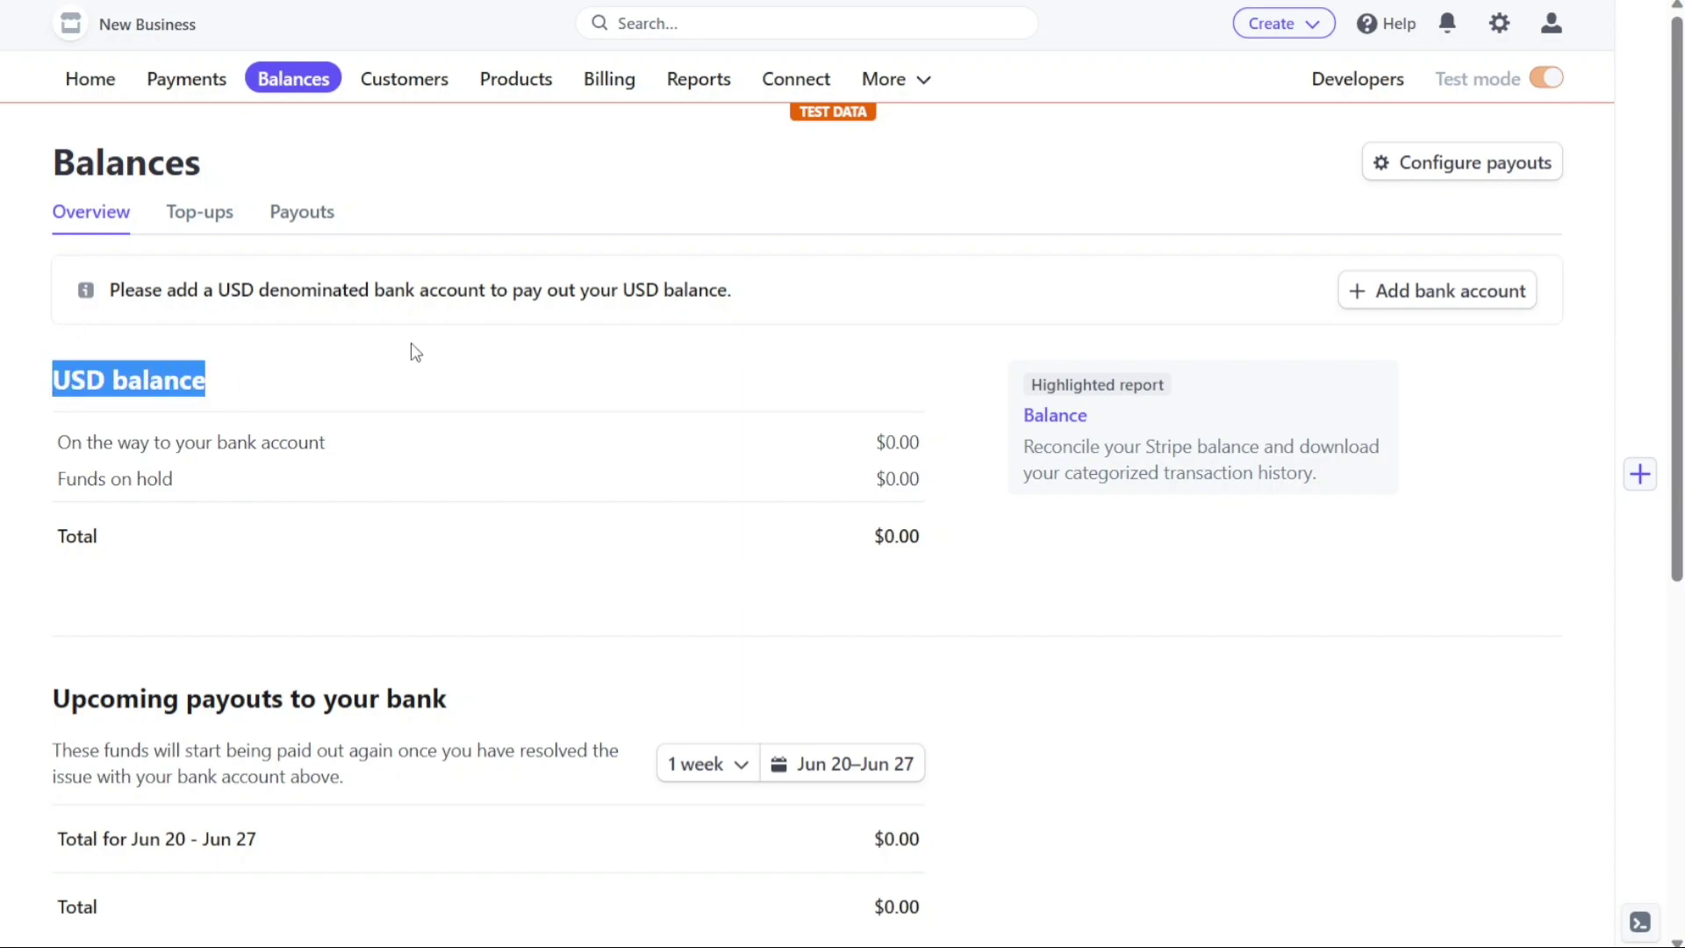
{"action": "left_click", "coordinate": [445, 354]}
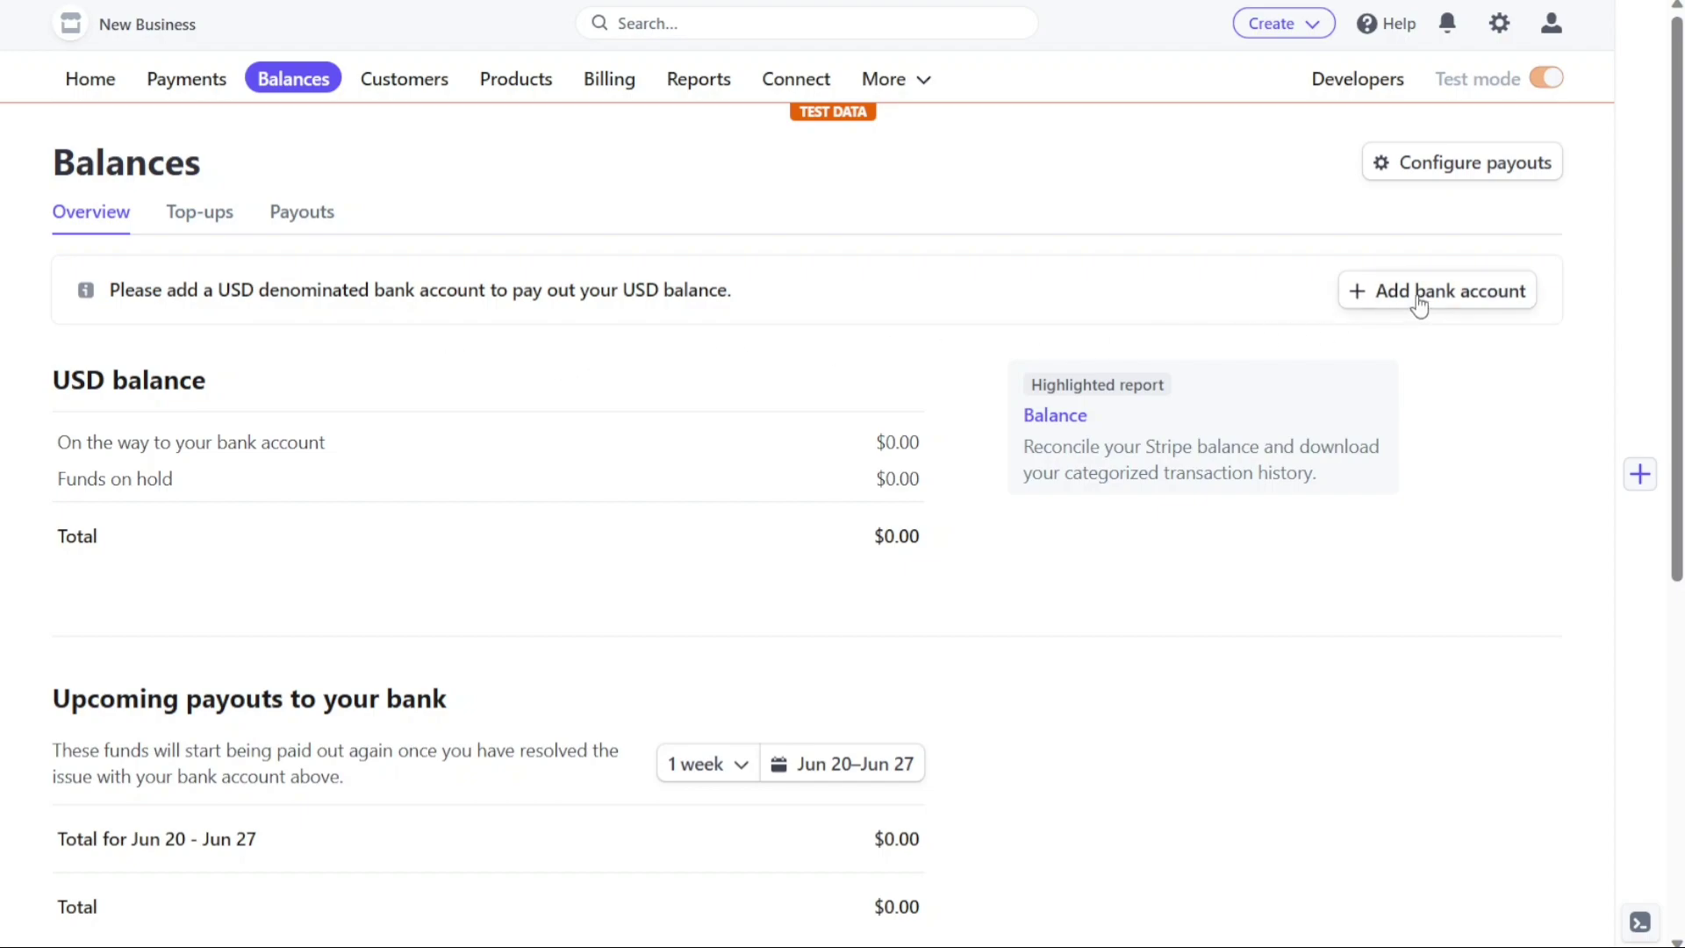
{"action": "left_click", "coordinate": [424, 87]}
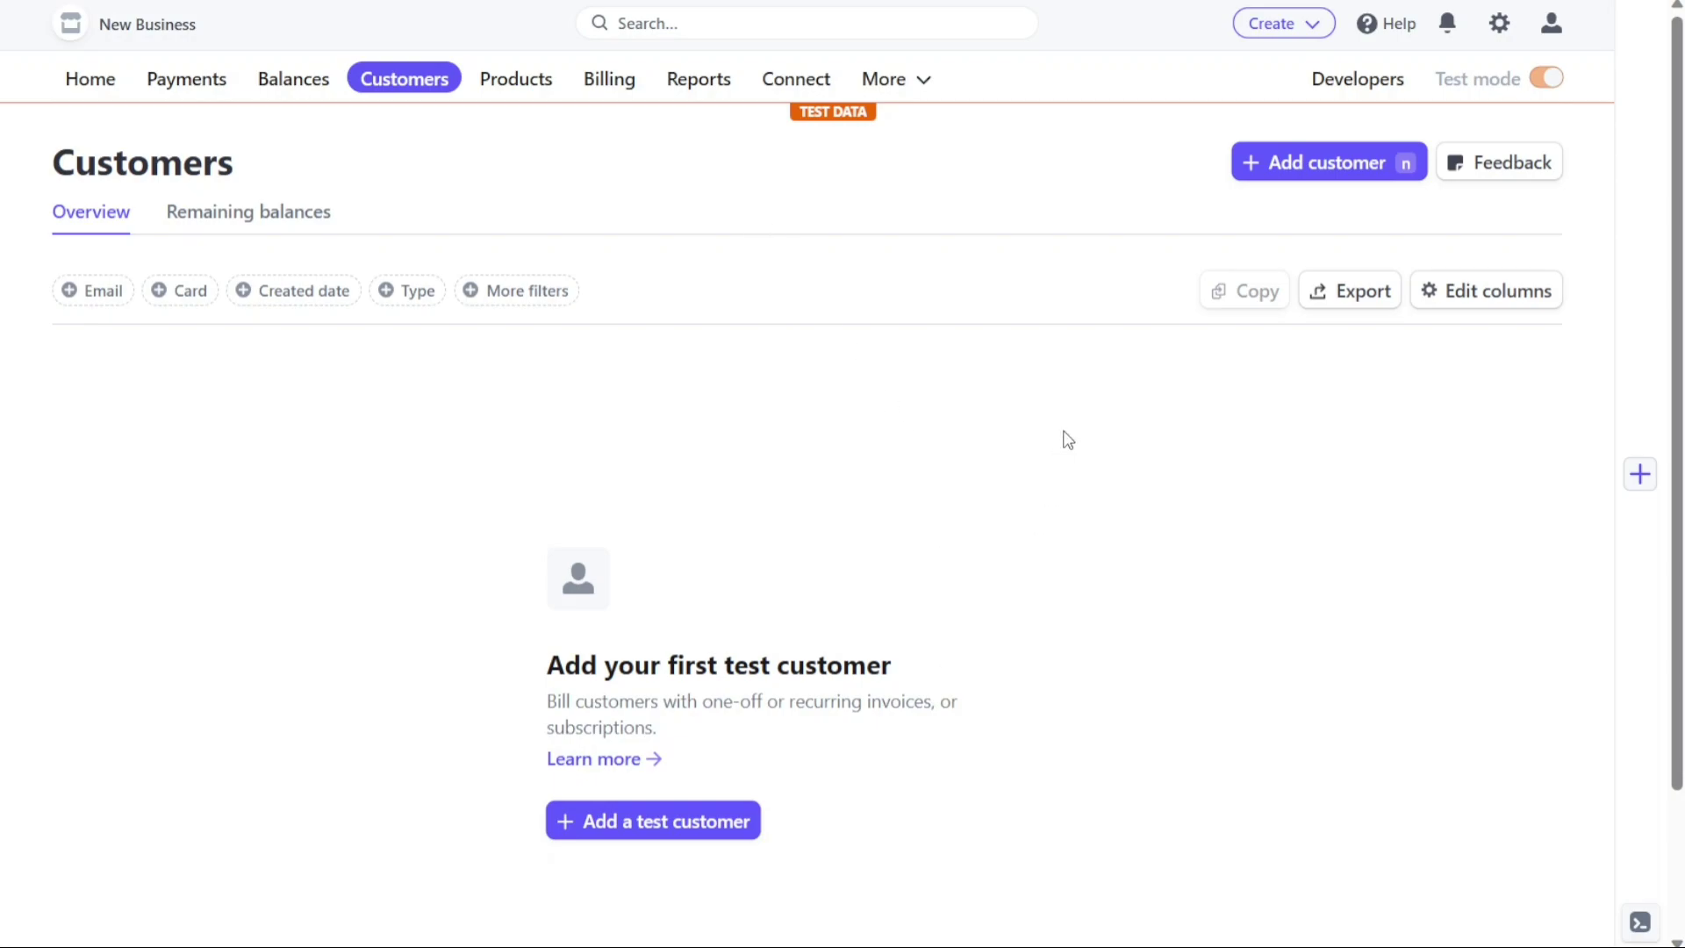
Start a new customer, cancel it, and switch to the empty Products page.
{"action": "left_click", "coordinate": [1268, 166]}
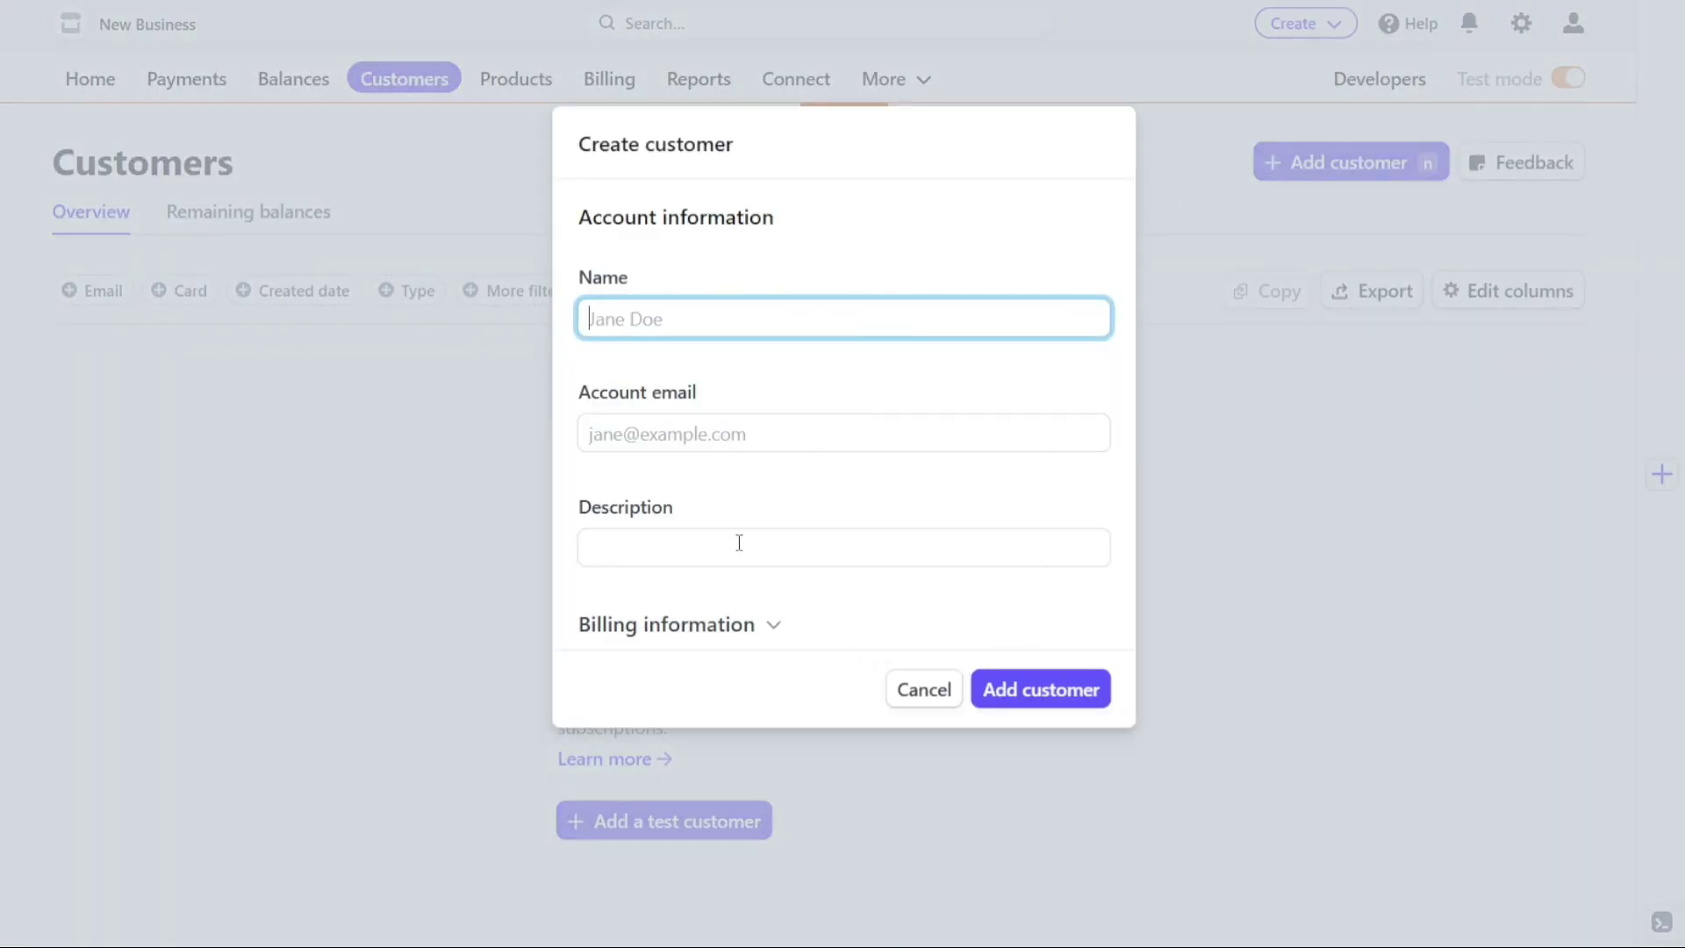
{"action": "left_click", "coordinate": [908, 700]}
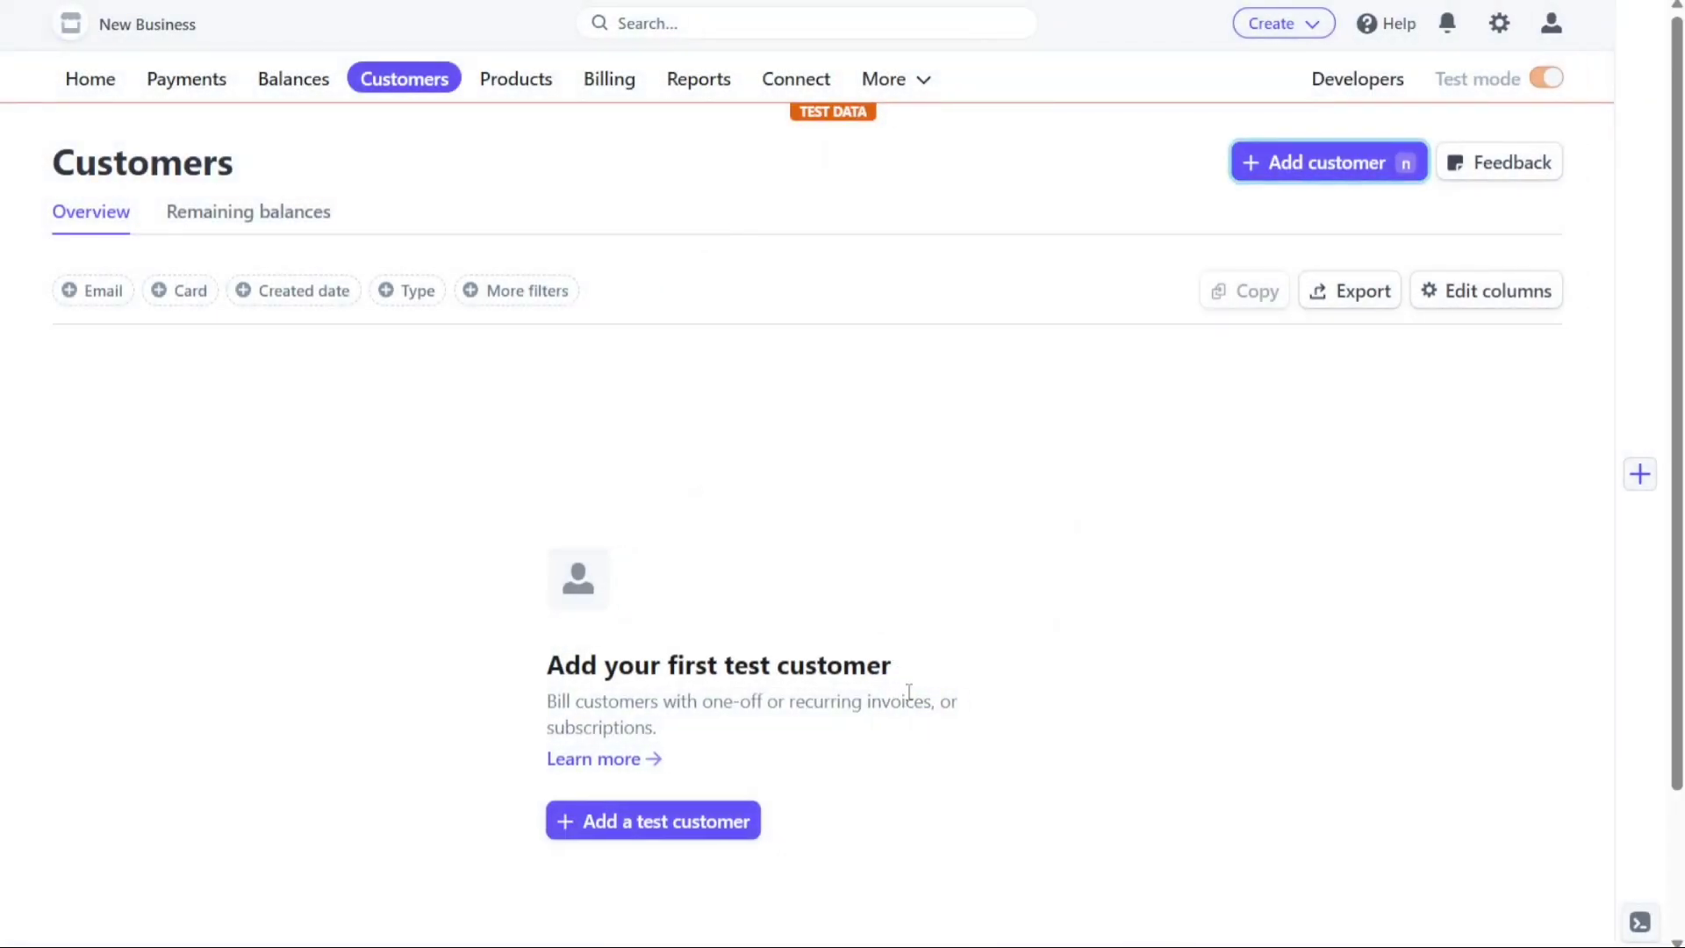
{"action": "left_click", "coordinate": [526, 92]}
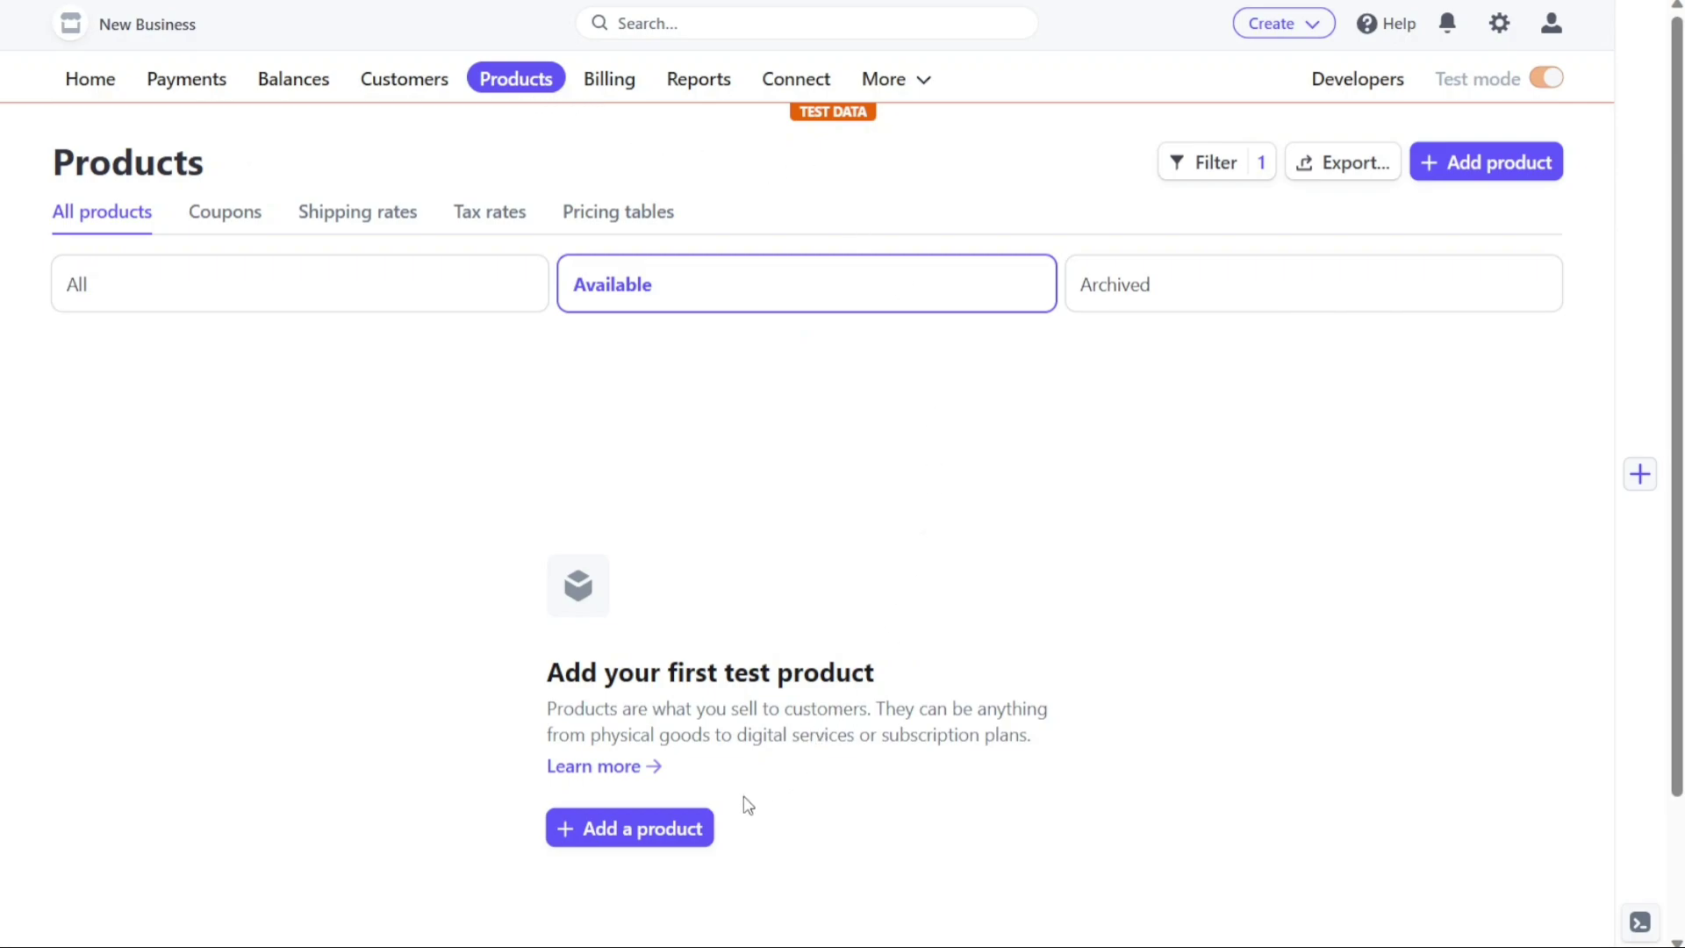
Open the Add a product form, close it unsaved, and go to Billing.
{"action": "left_click", "coordinate": [676, 834]}
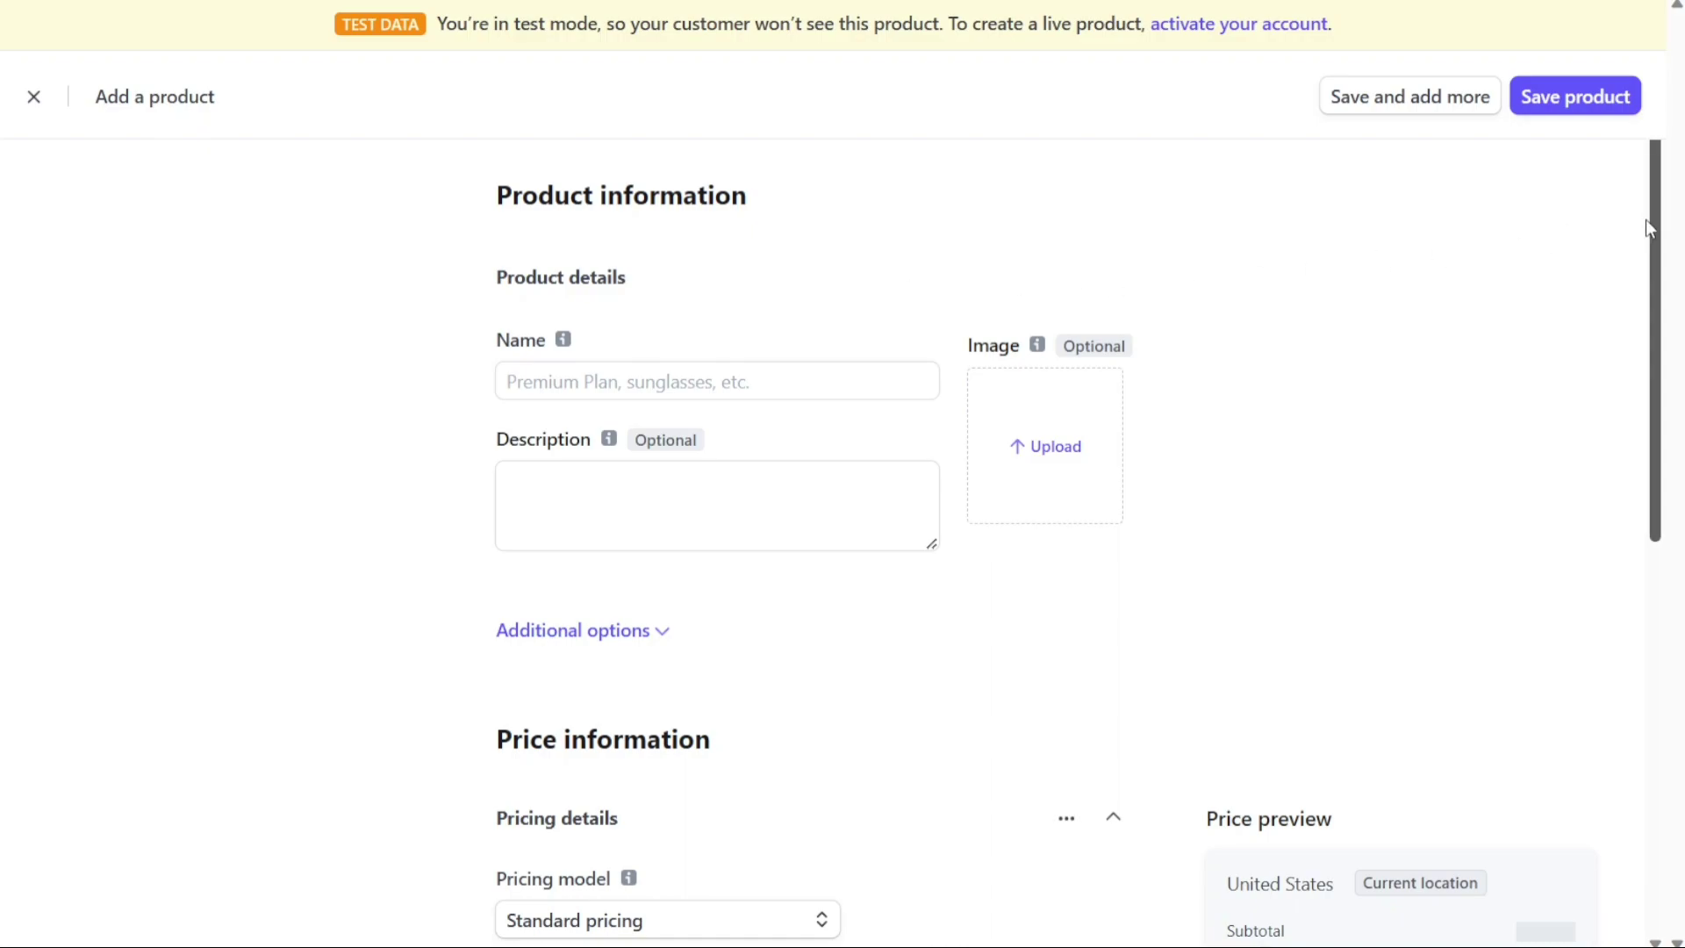
{"action": "left_click_drag", "start_coordinate": [1651, 222], "coordinate": [1635, 474]}
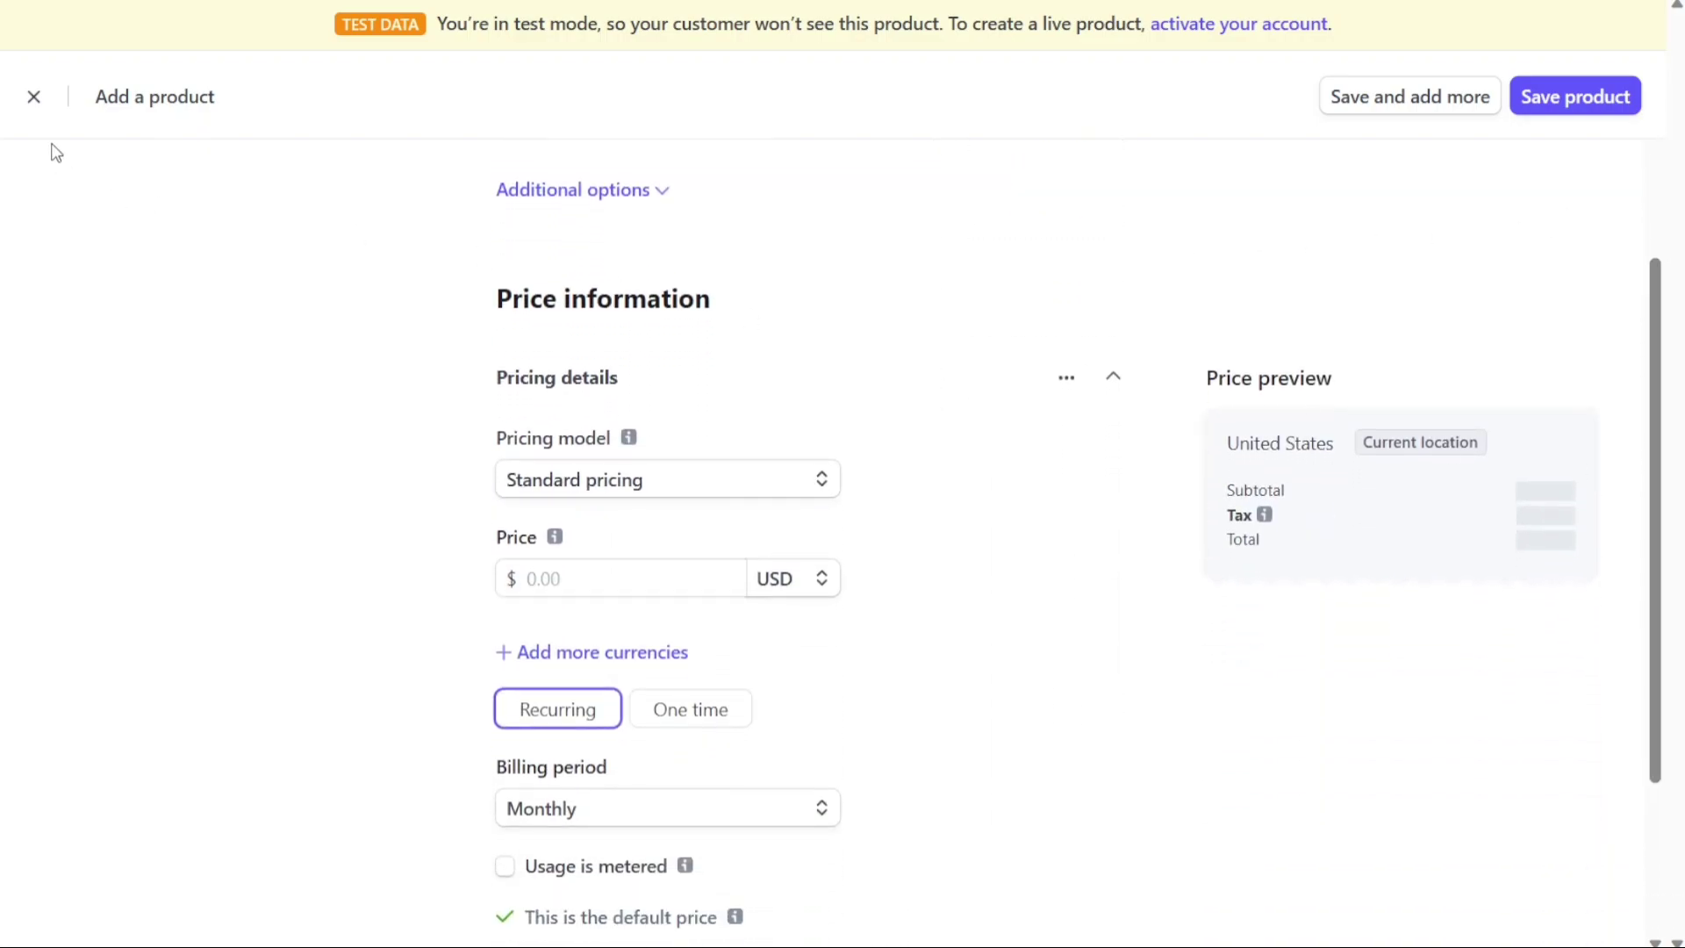
{"action": "left_click", "coordinate": [36, 98]}
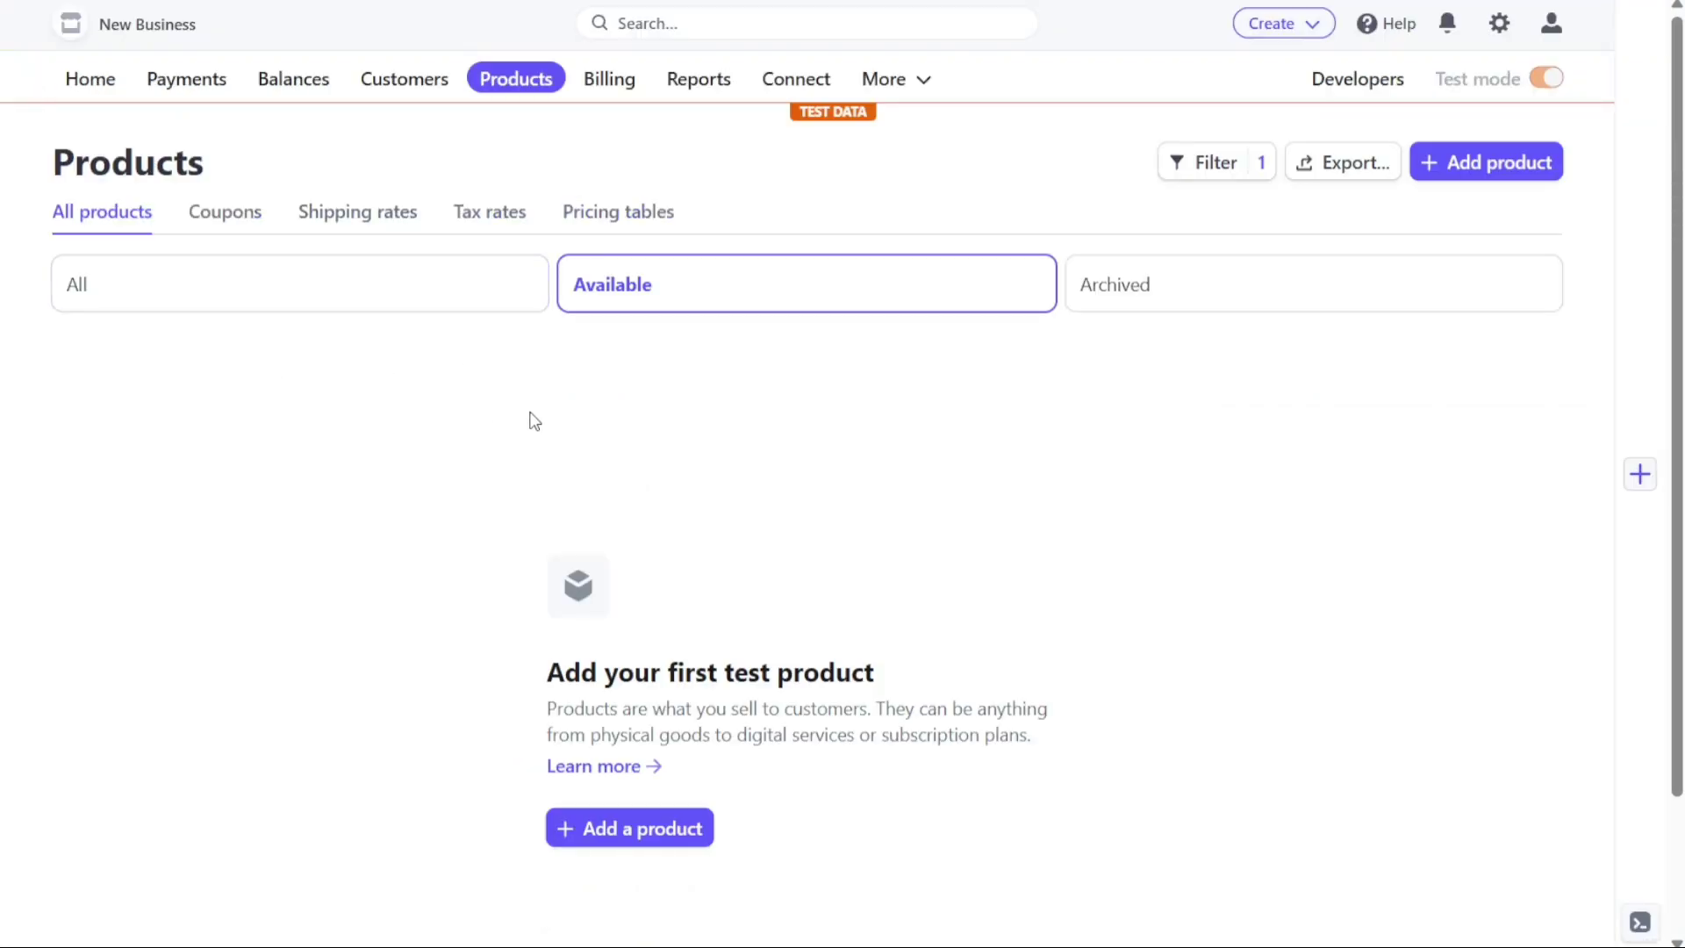
{"action": "left_click", "coordinate": [609, 81]}
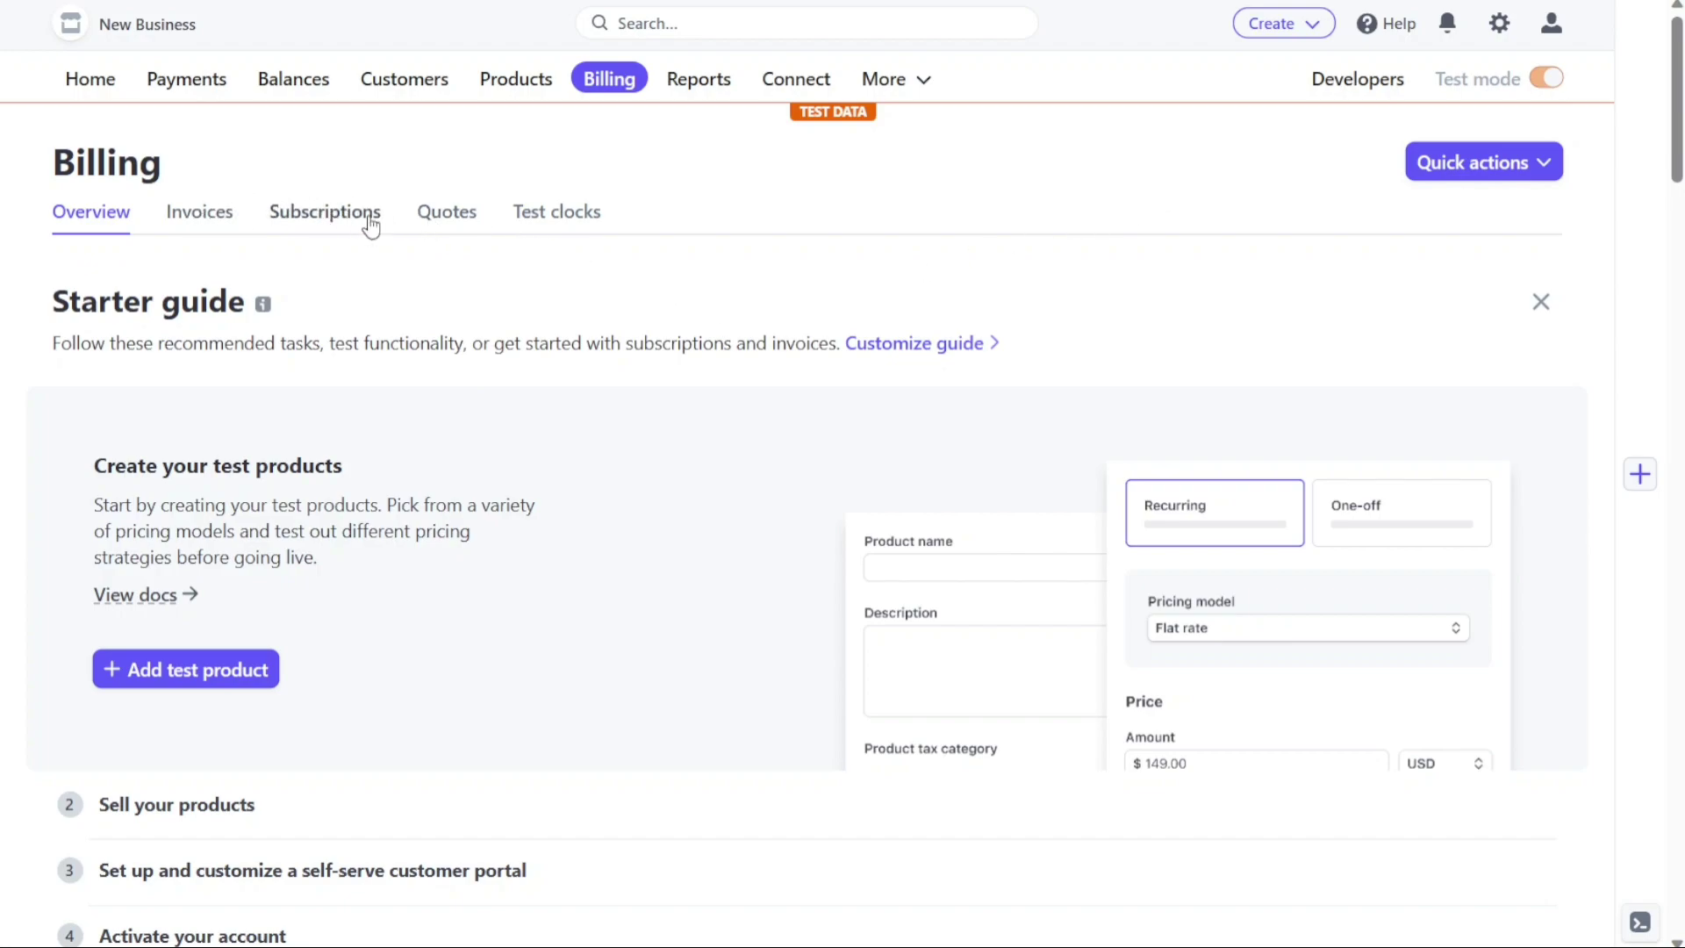
View the invoices list and the Reports overview, then move to the Connect page.
{"action": "left_click", "coordinate": [201, 224]}
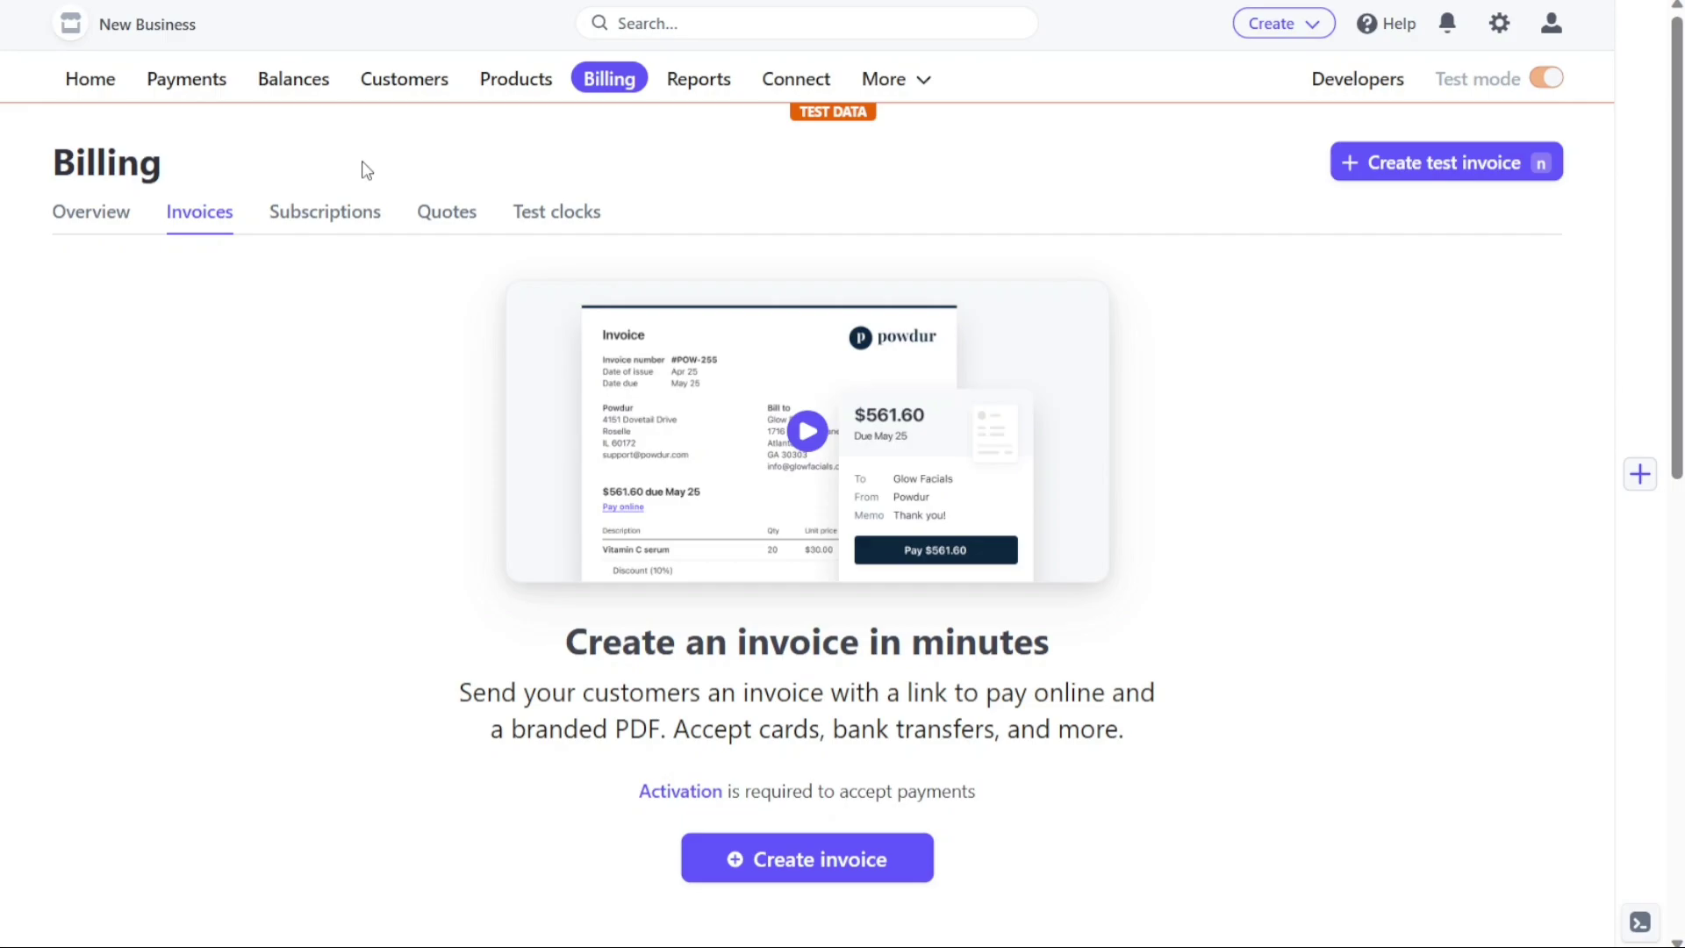
{"action": "left_click", "coordinate": [700, 86]}
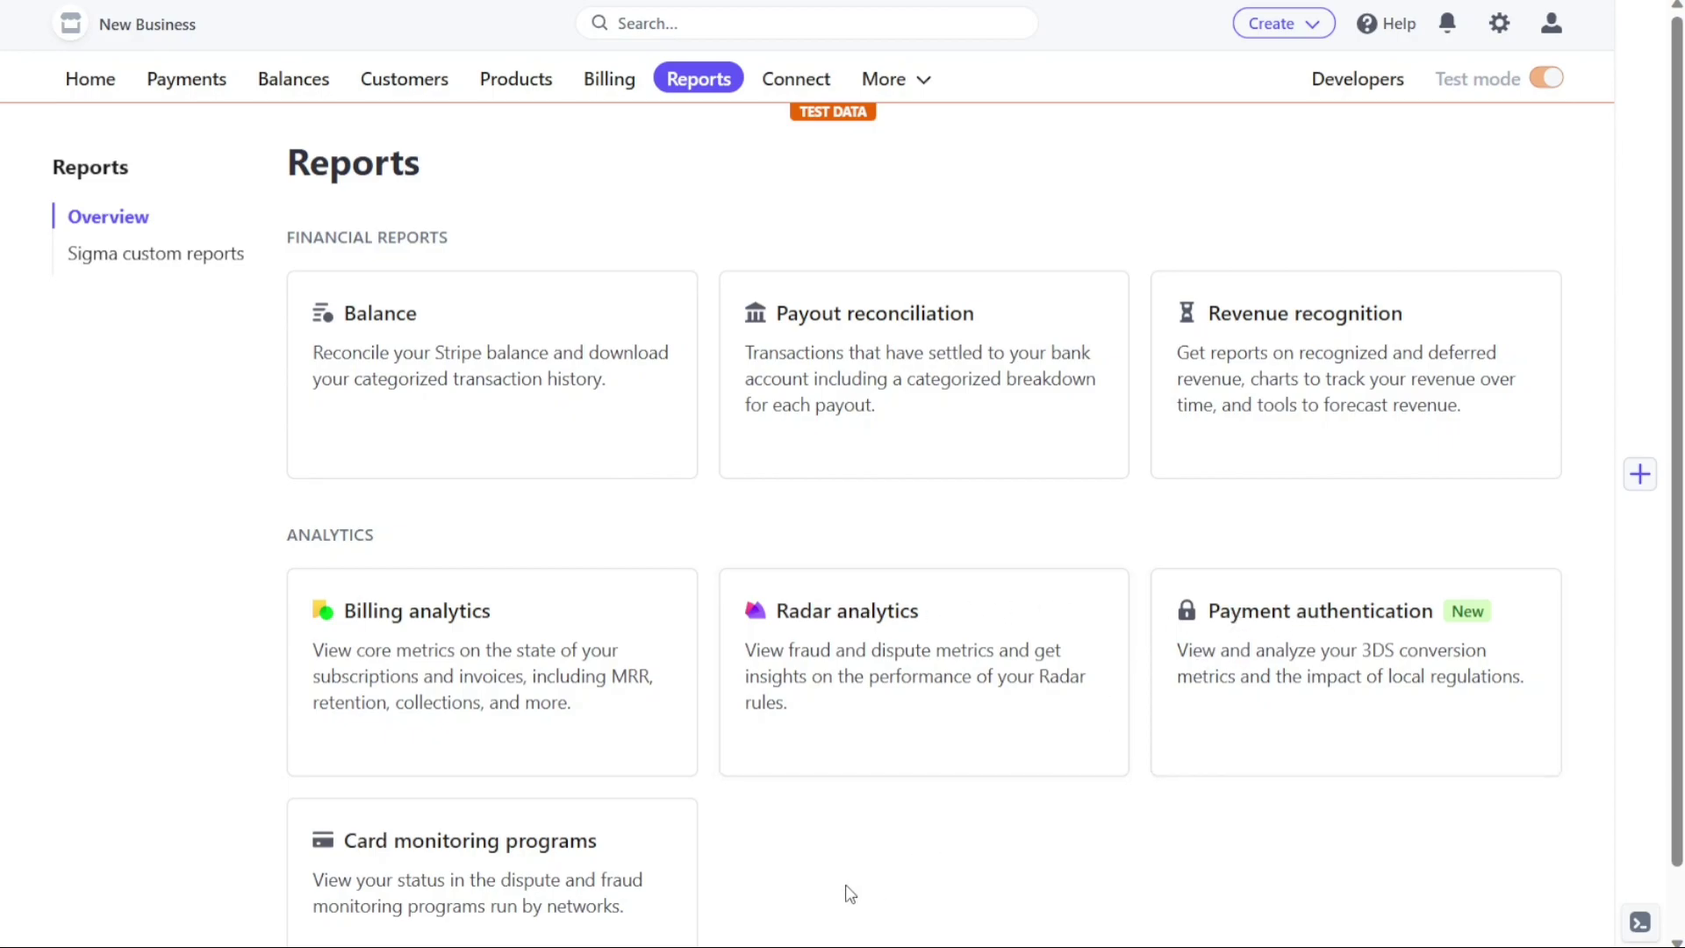
{"action": "scroll", "coordinate": [851, 893], "scroll_direction": "down", "scroll_amount": 1}
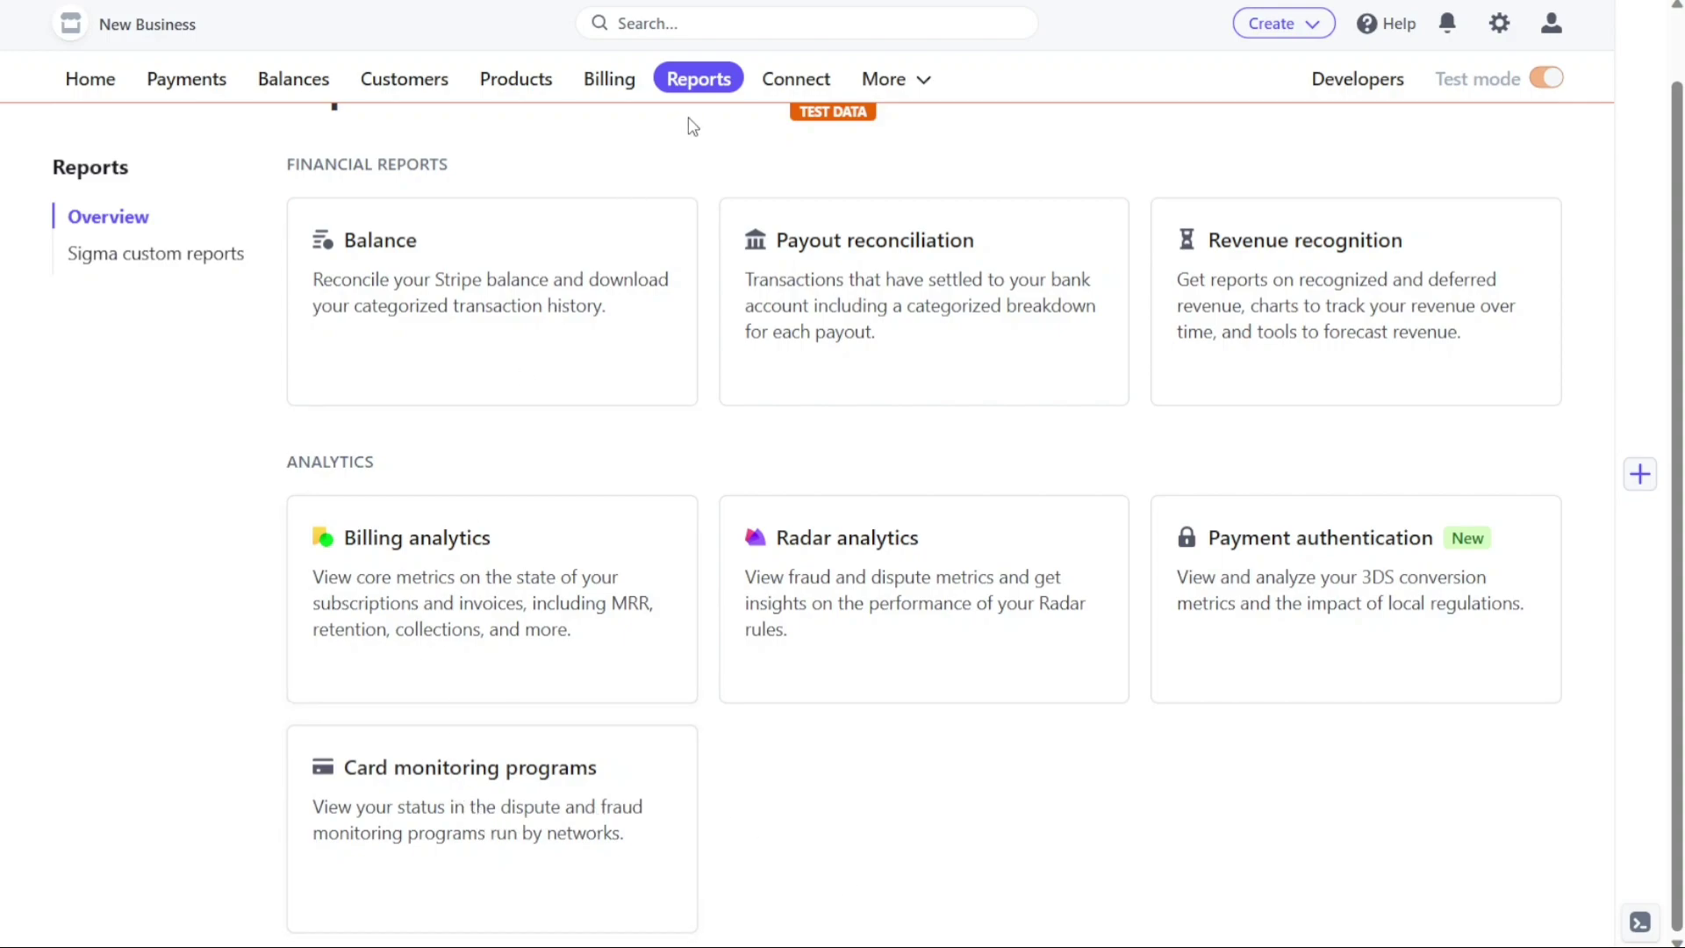
{"action": "left_click", "coordinate": [792, 96]}
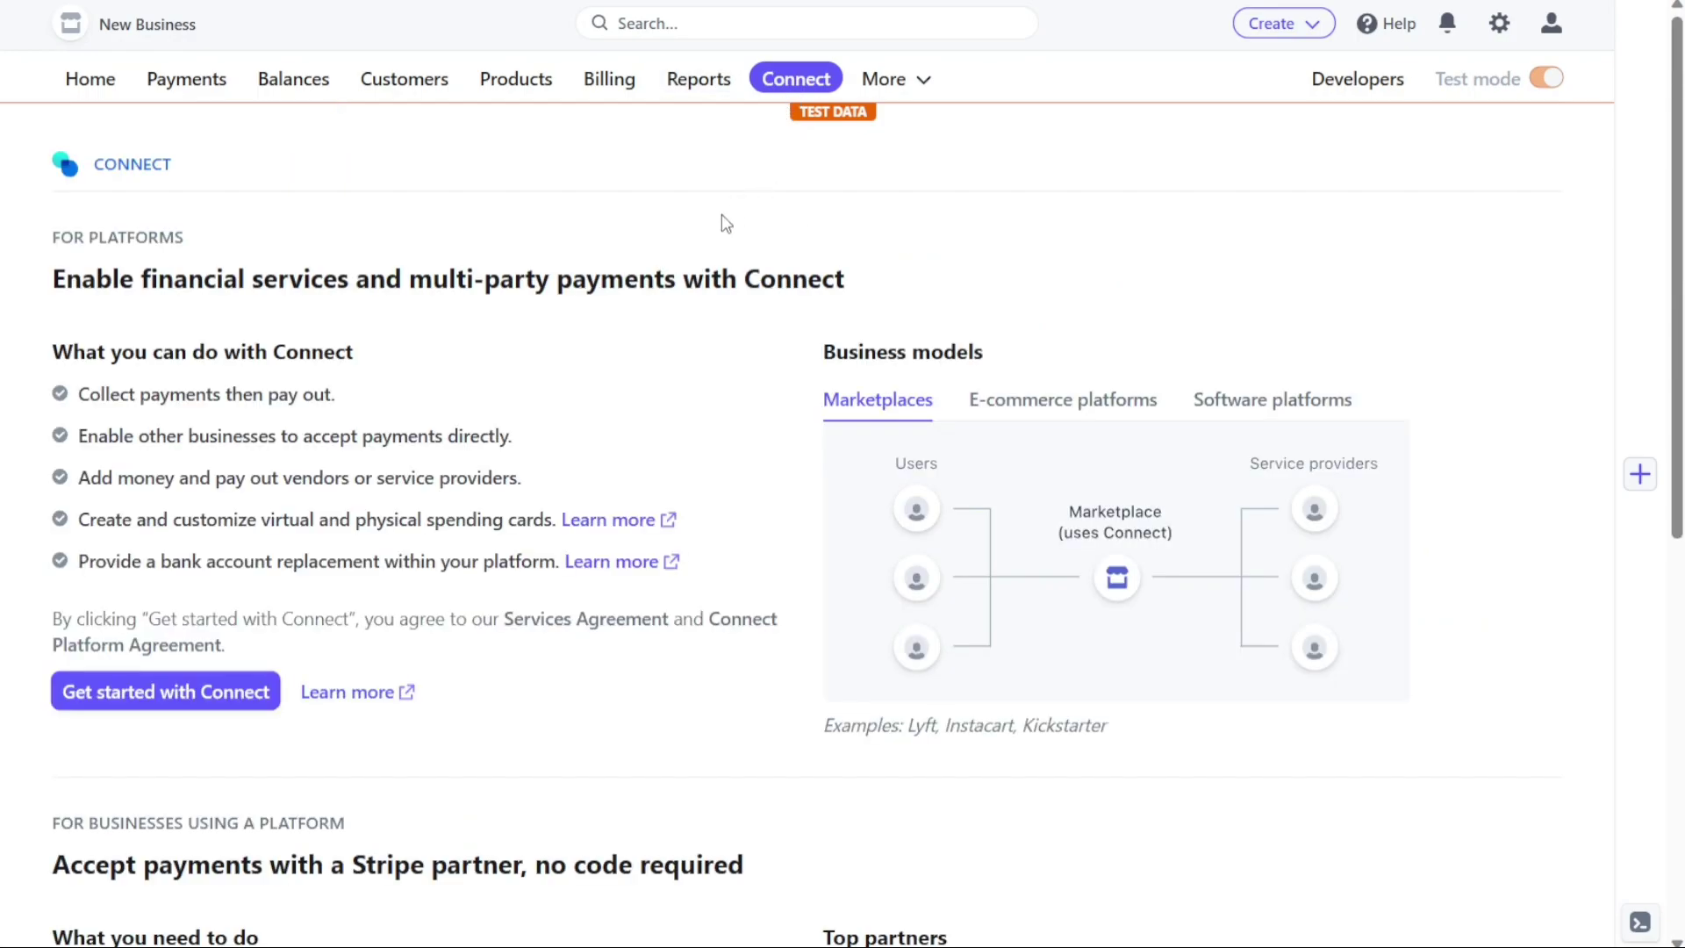
Start Connect setup to show the Get started with Connect checklist.
{"action": "scroll", "coordinate": [483, 264], "scroll_direction": "down", "scroll_amount": 4}
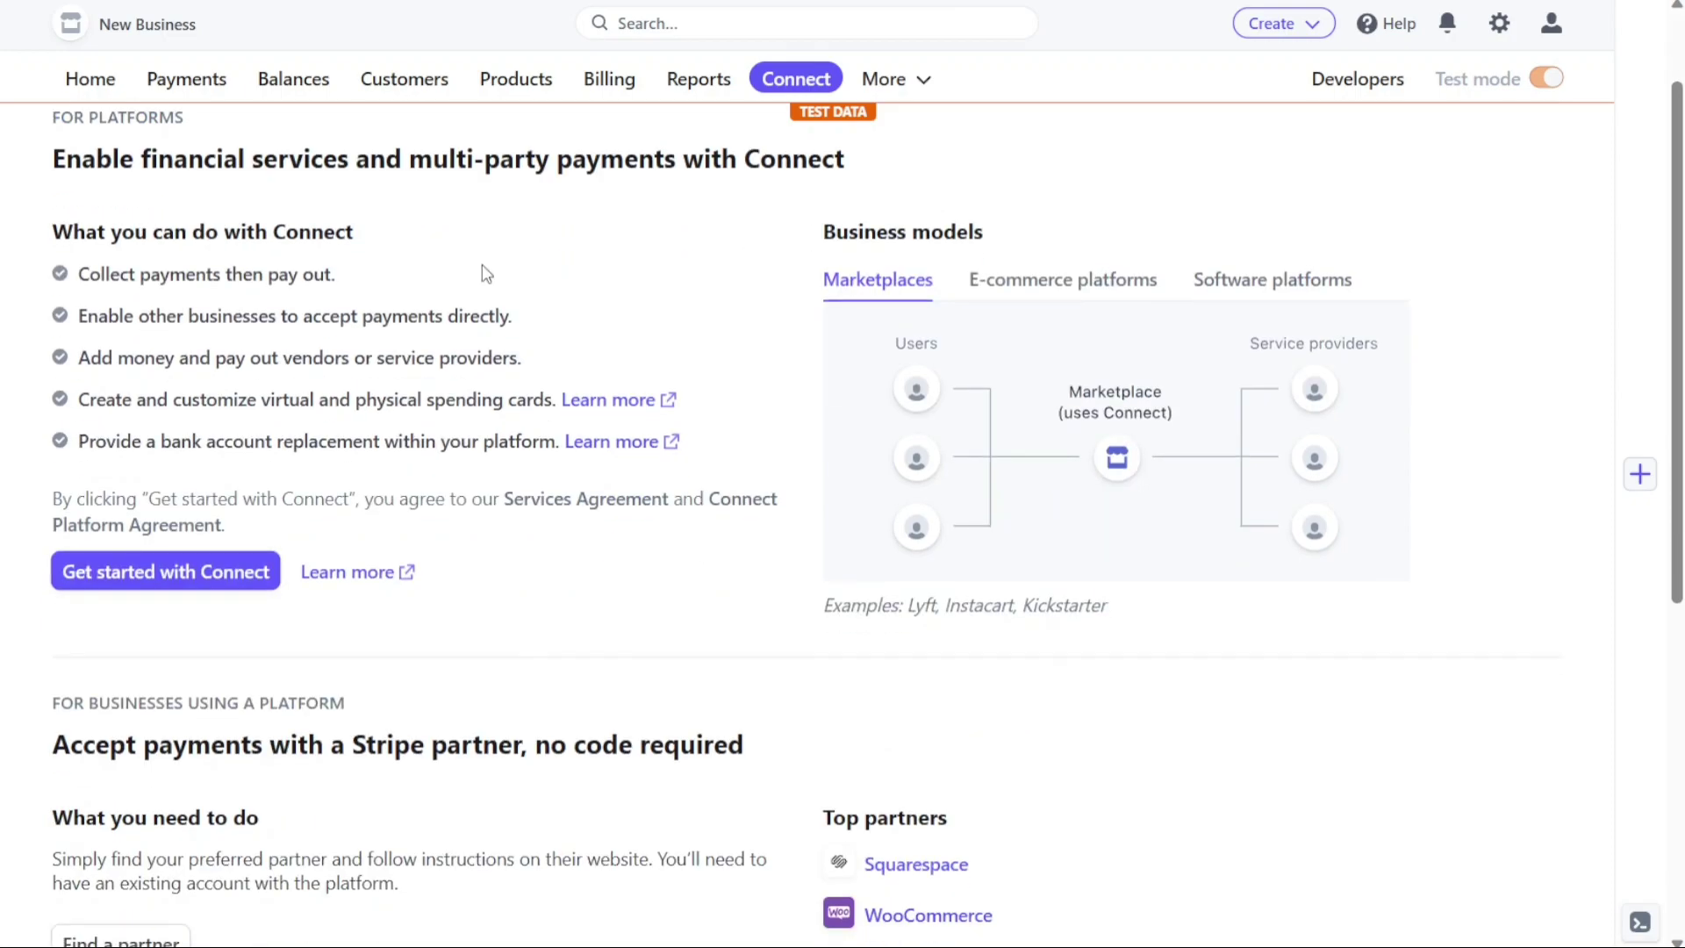
{"action": "scroll", "coordinate": [484, 266], "scroll_direction": "up", "scroll_amount": 4}
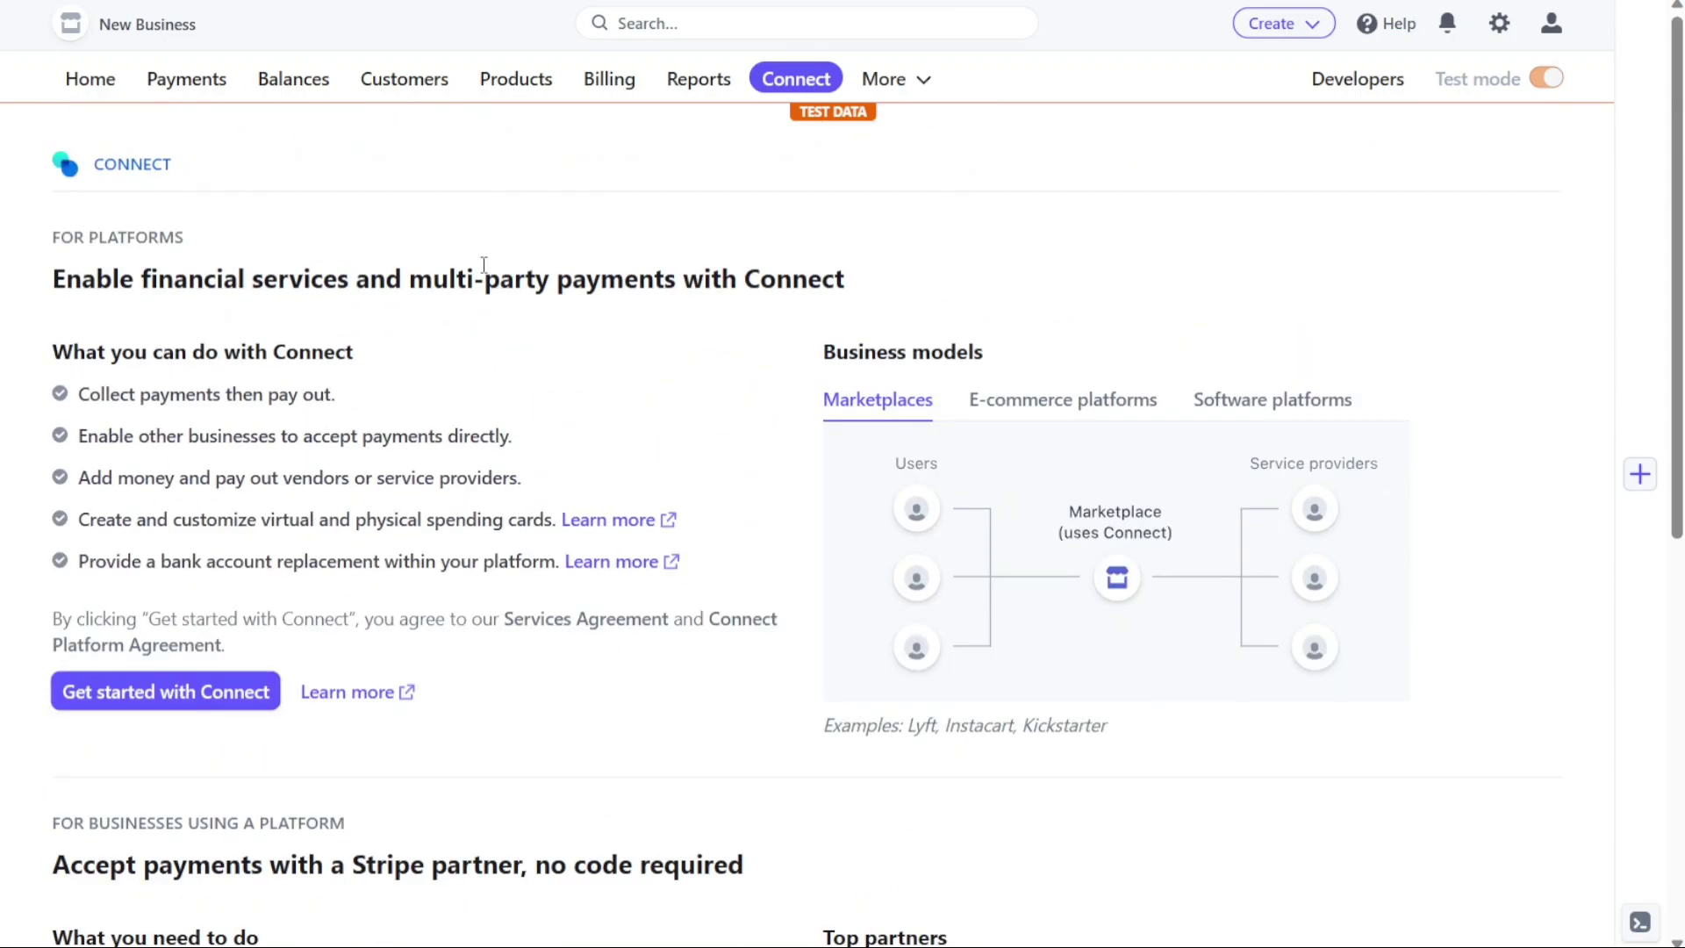
{"action": "left_click", "coordinate": [127, 703]}
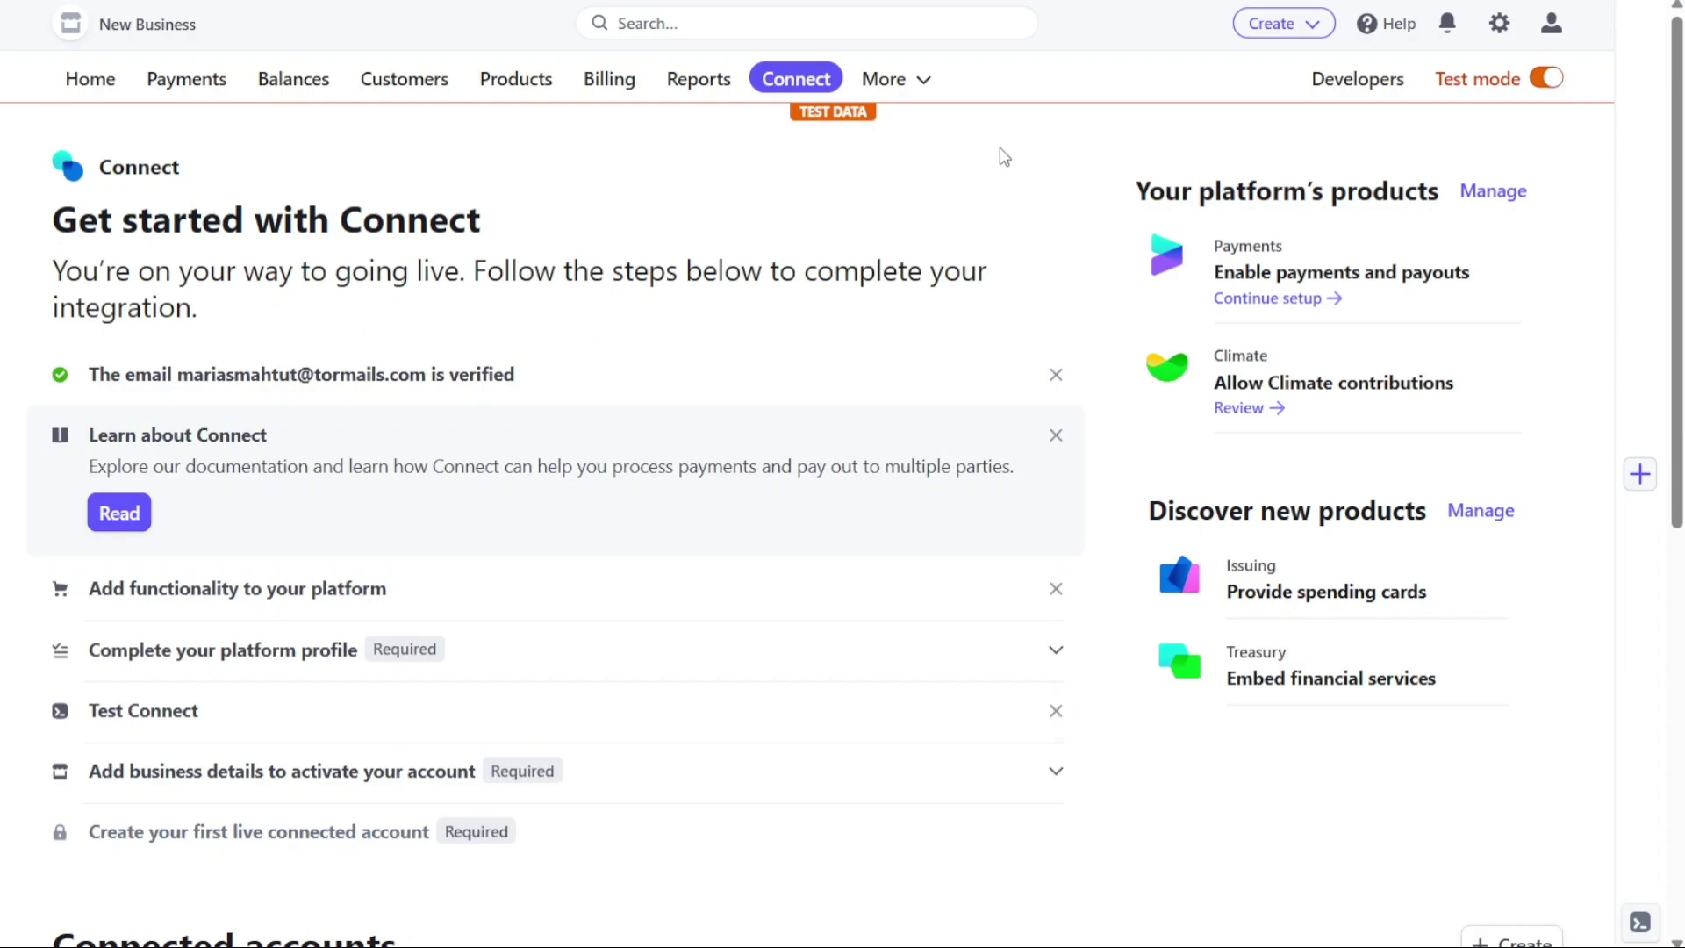
Glance at the Create menu, Notifications panel and profile menu, closing each.
{"action": "left_click", "coordinate": [1309, 35]}
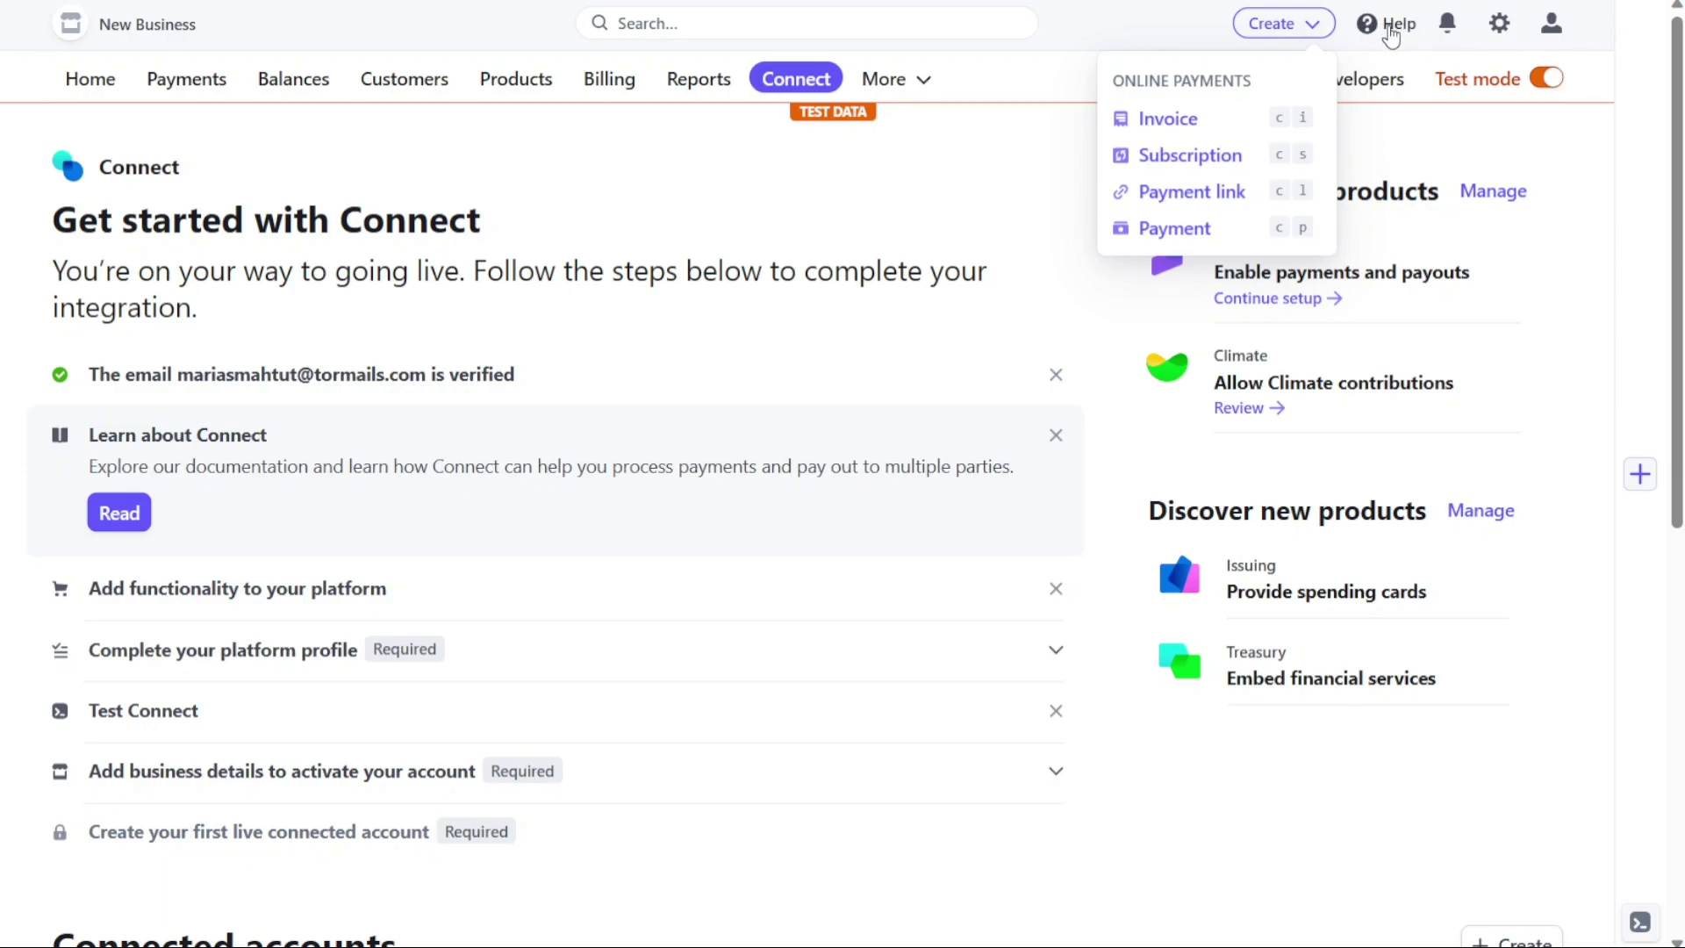
{"action": "left_click", "coordinate": [1449, 32]}
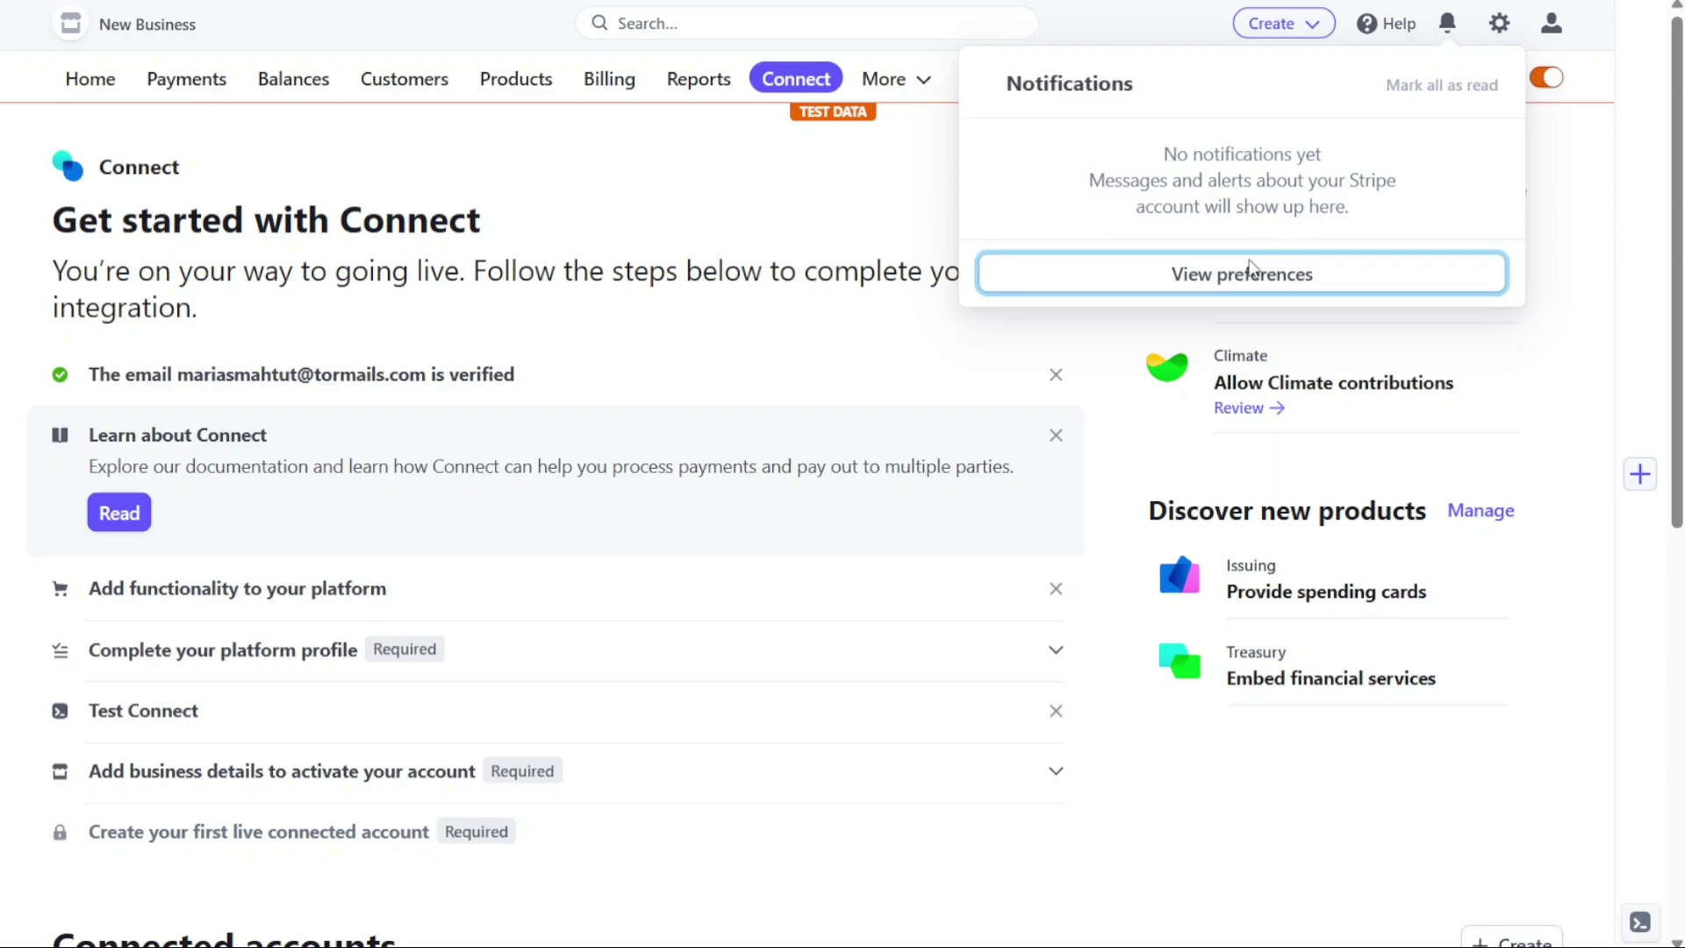
{"action": "left_click", "coordinate": [1447, 27]}
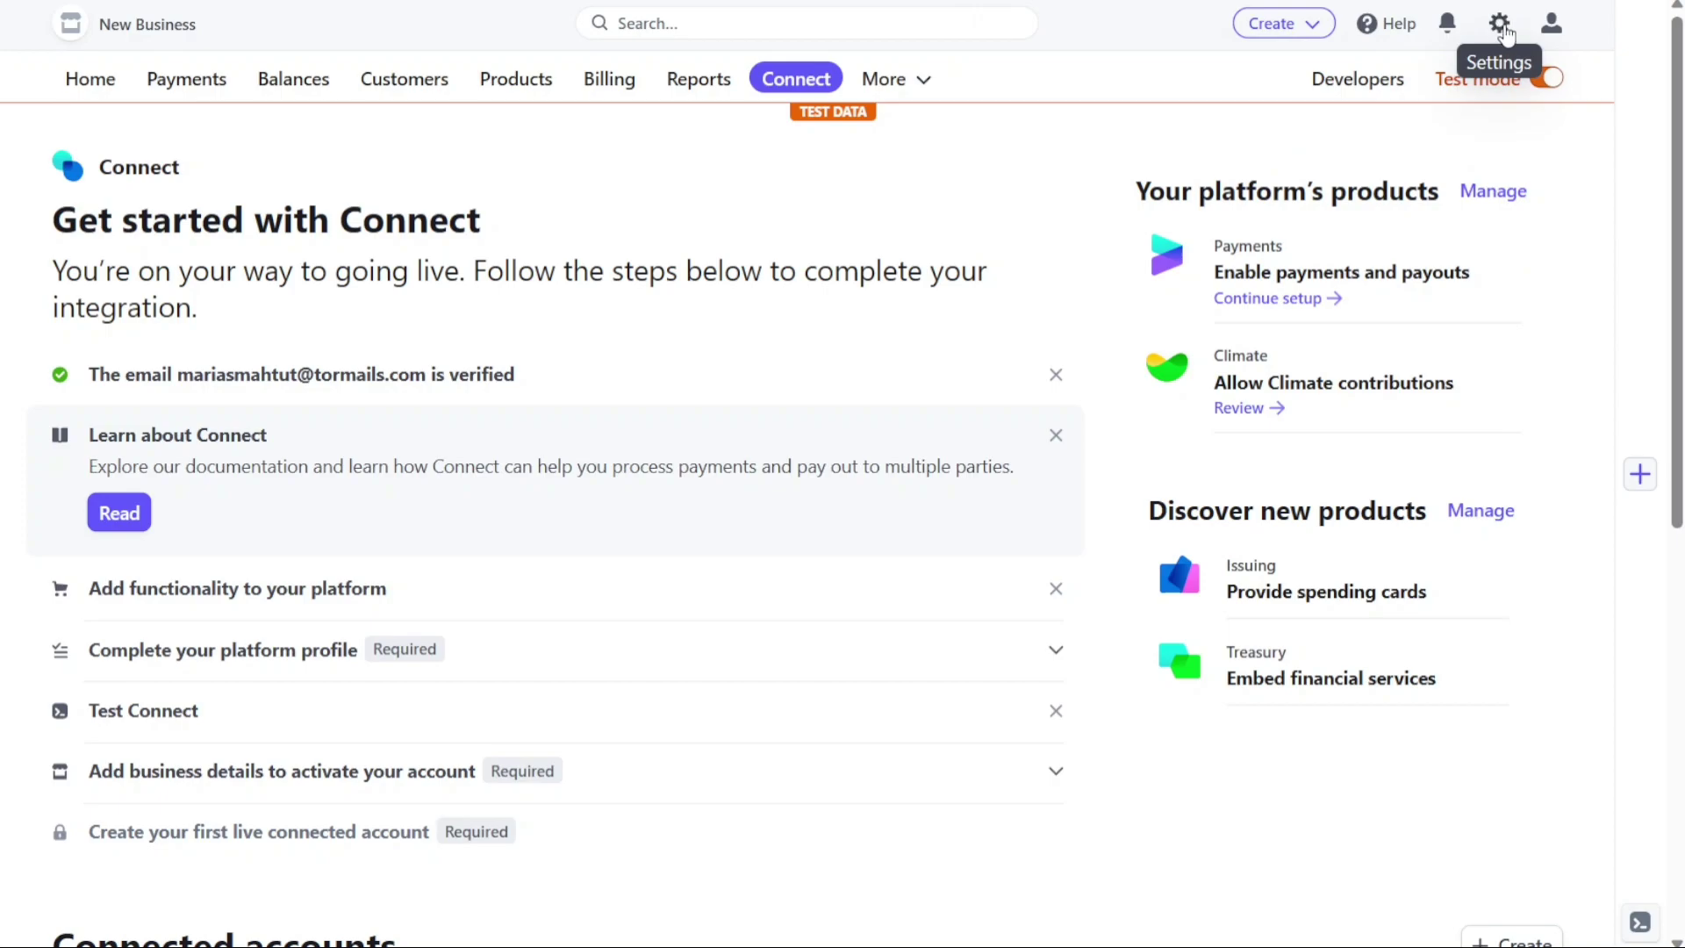
{"action": "left_click", "coordinate": [1552, 26]}
{"action": "left_click", "coordinate": [1551, 28]}
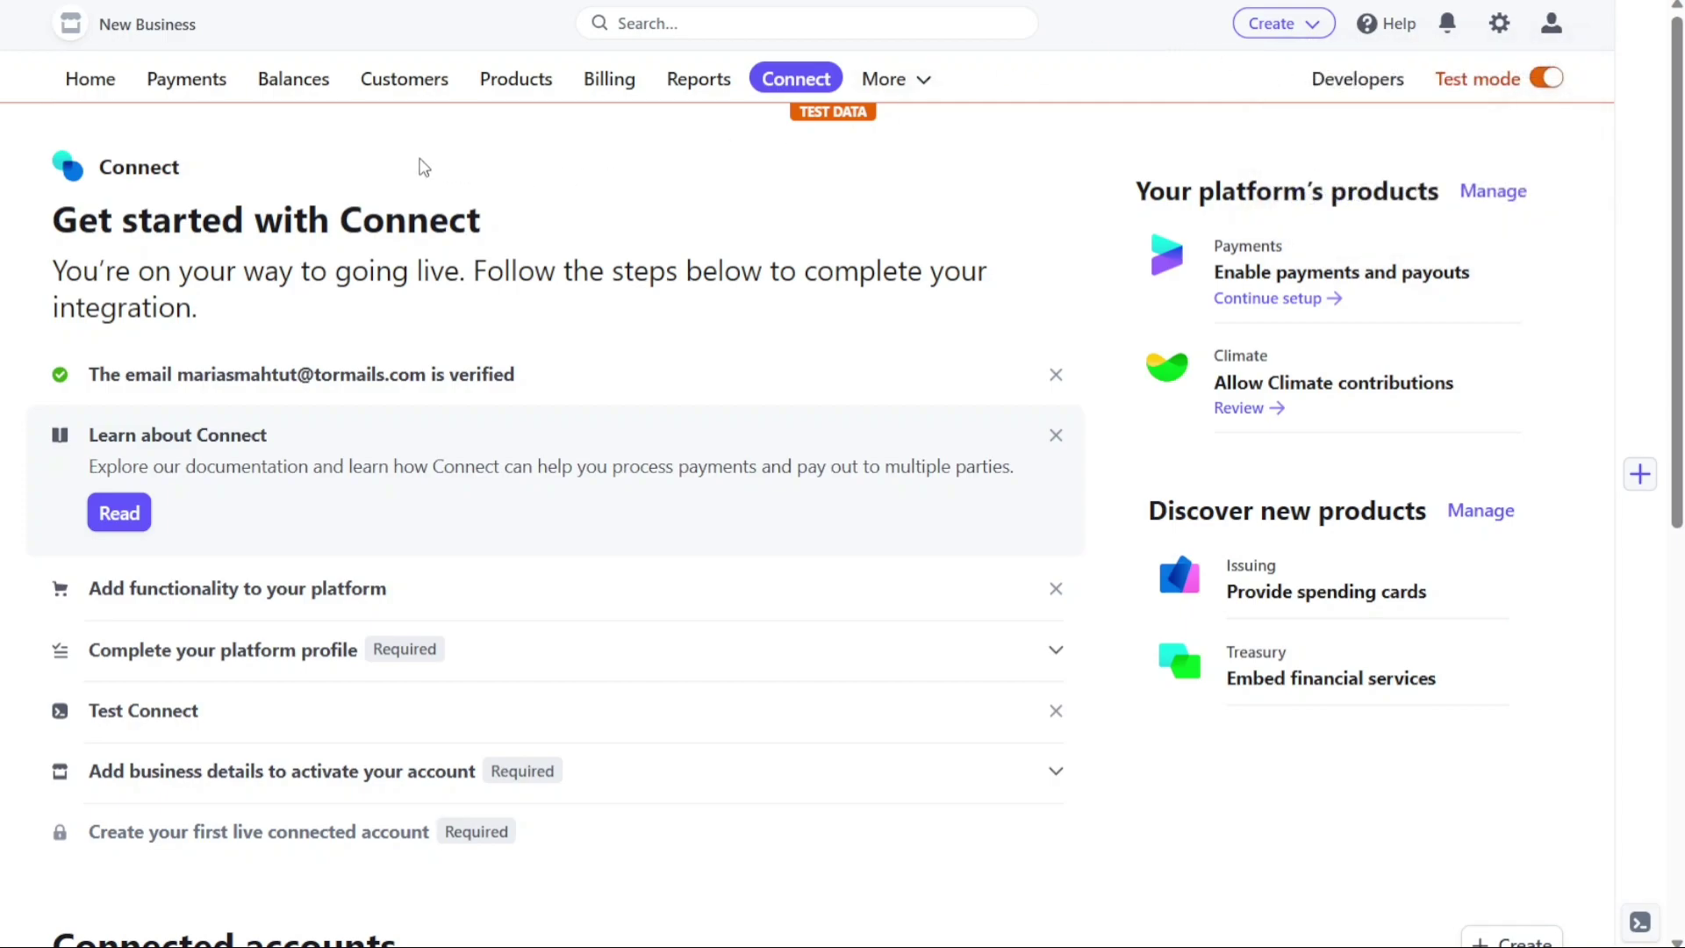
Begin activating payments from Home, confirming United States individual business basics.
{"action": "left_click", "coordinate": [85, 101]}
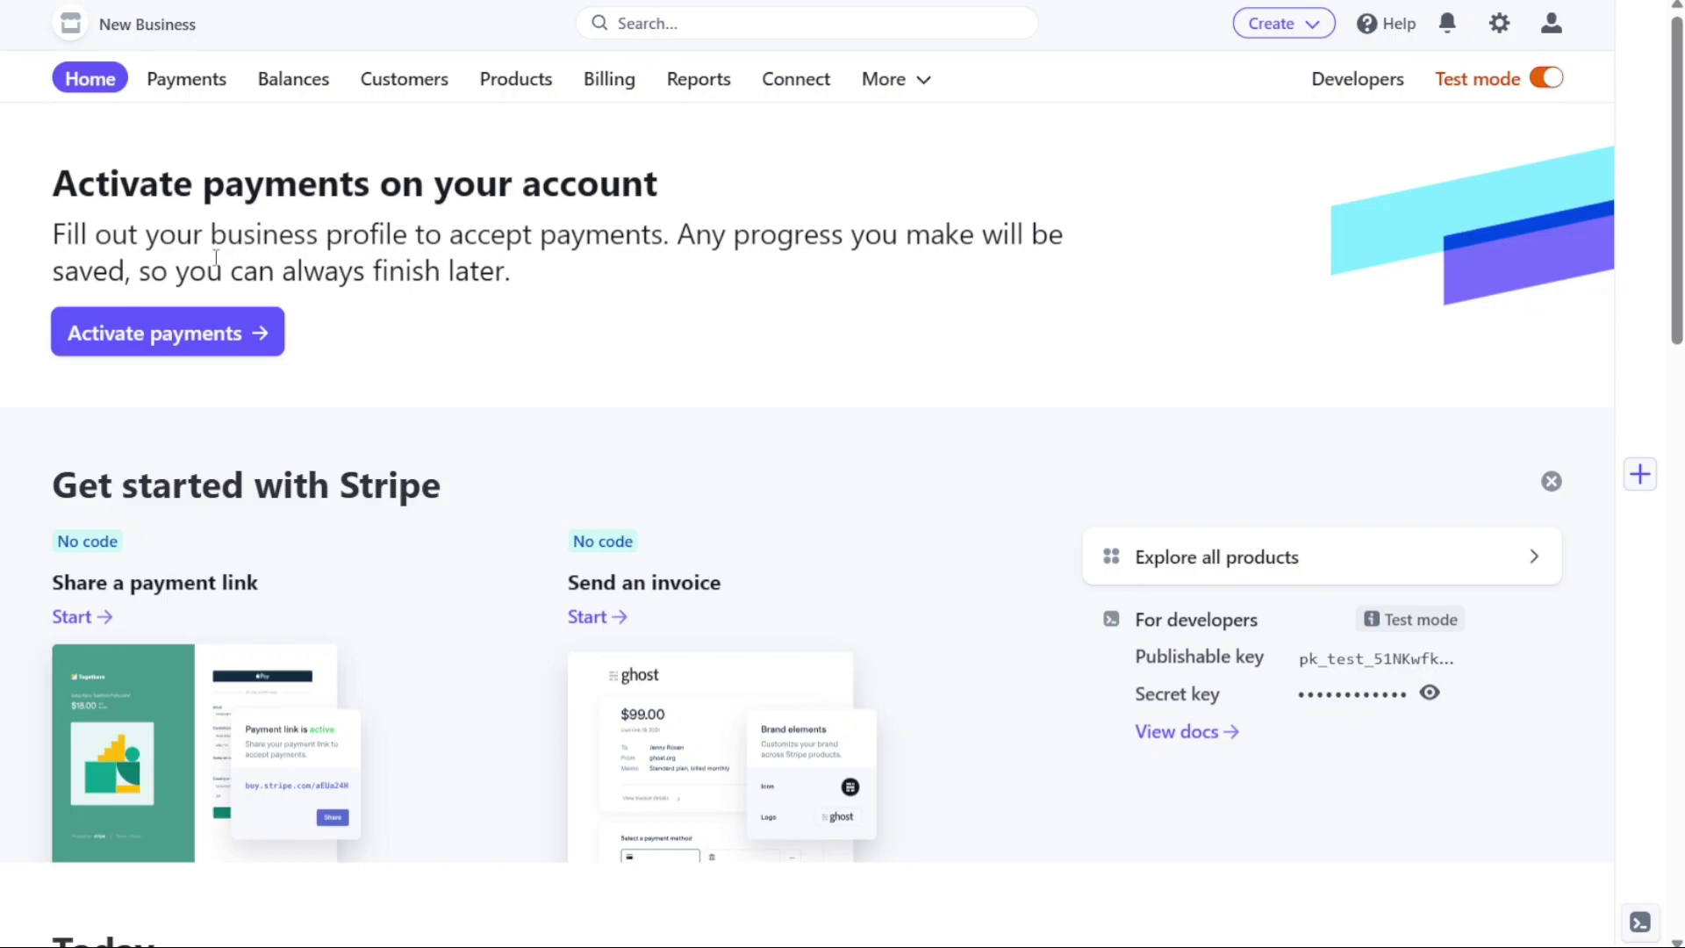
{"action": "left_click", "coordinate": [207, 348]}
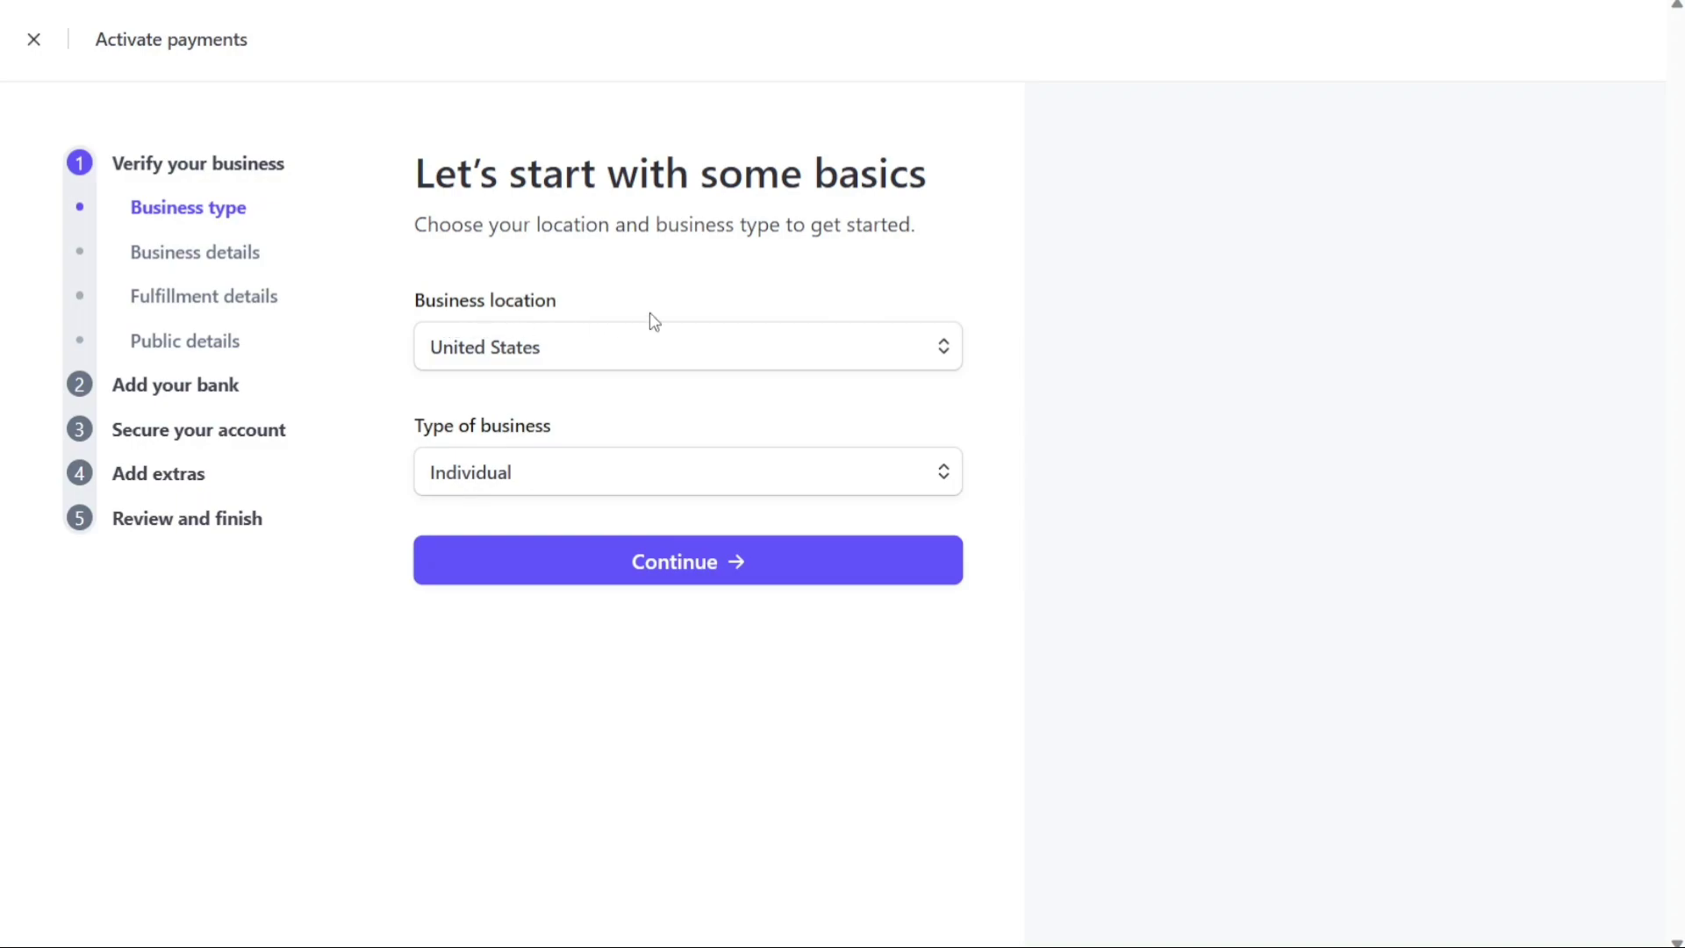
{"action": "left_click", "coordinate": [694, 558]}
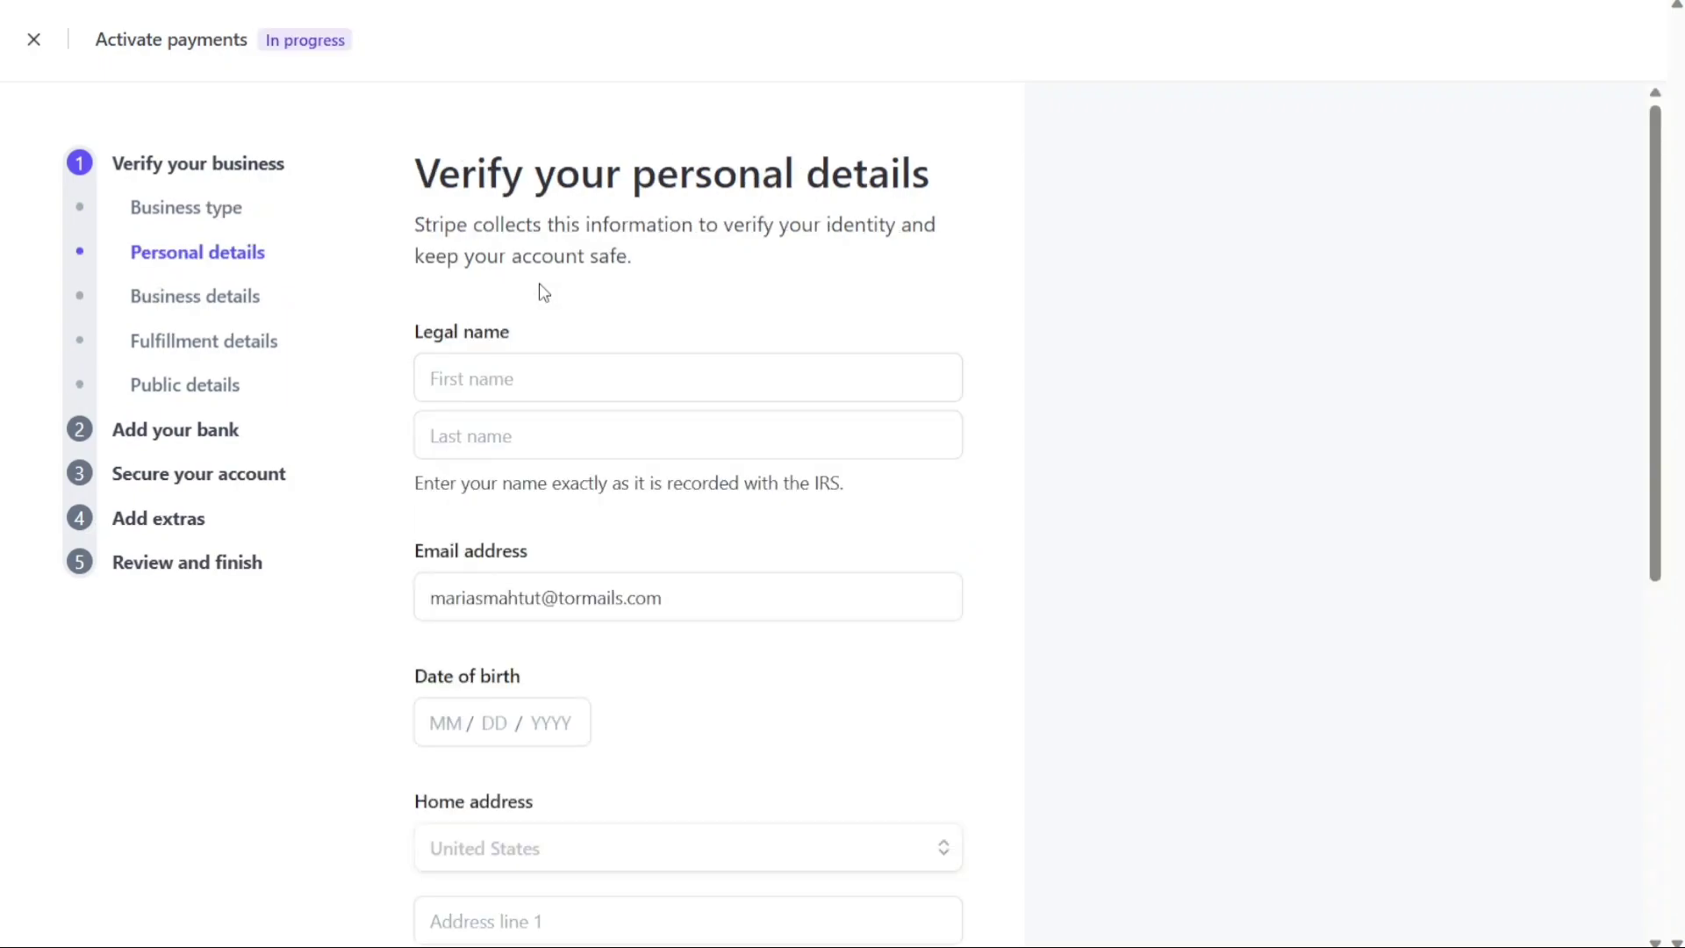
Enter the legal first and last name and submit the personal details.
{"action": "left_click", "coordinate": [562, 393]}
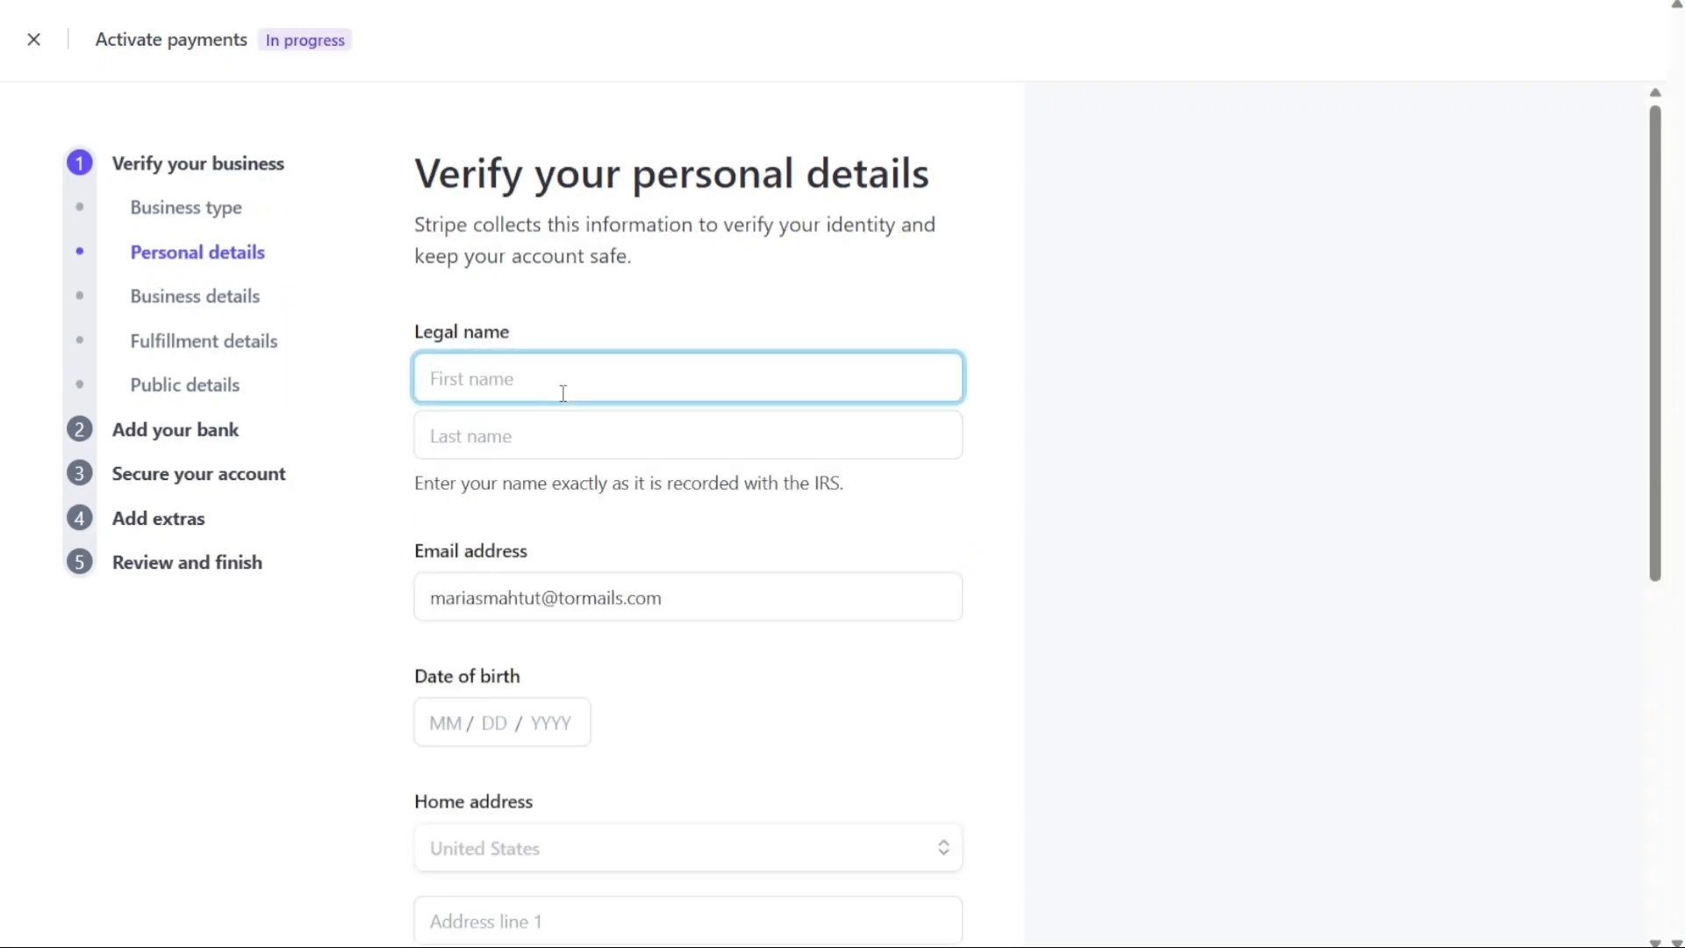
{"action": "key", "text": "Tab"}
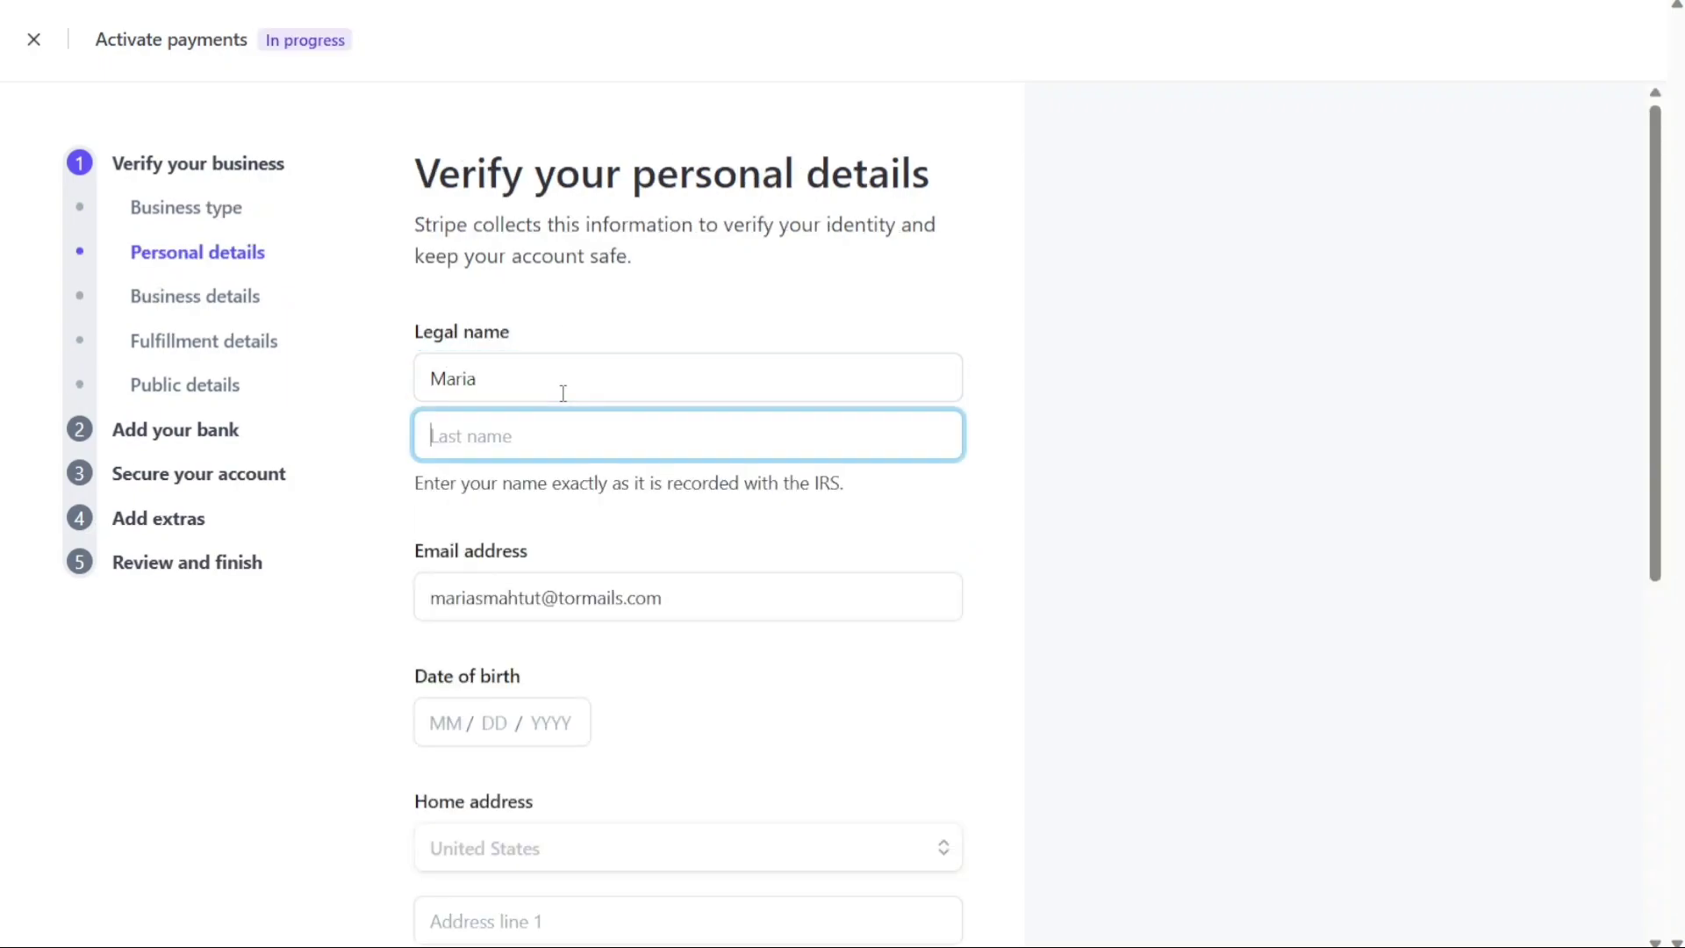
{"action": "left_click", "coordinate": [779, 556]}
{"action": "scroll", "coordinate": [779, 553], "scroll_direction": "down", "scroll_amount": 5}
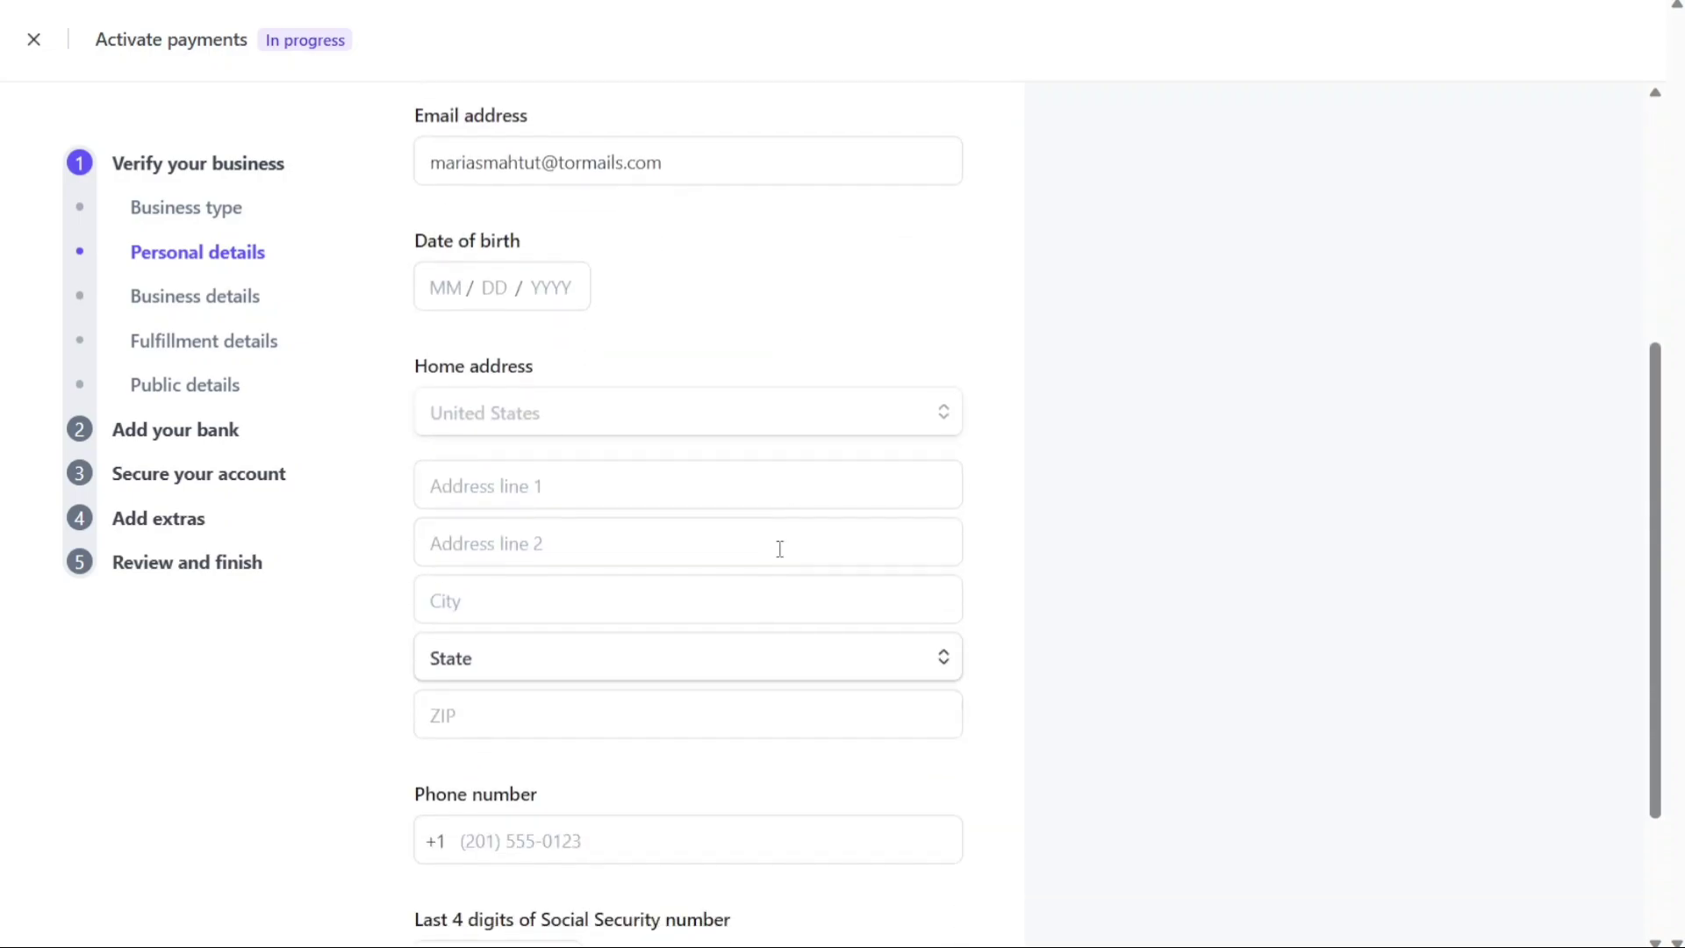
{"action": "scroll", "coordinate": [780, 553], "scroll_direction": "down", "scroll_amount": 3}
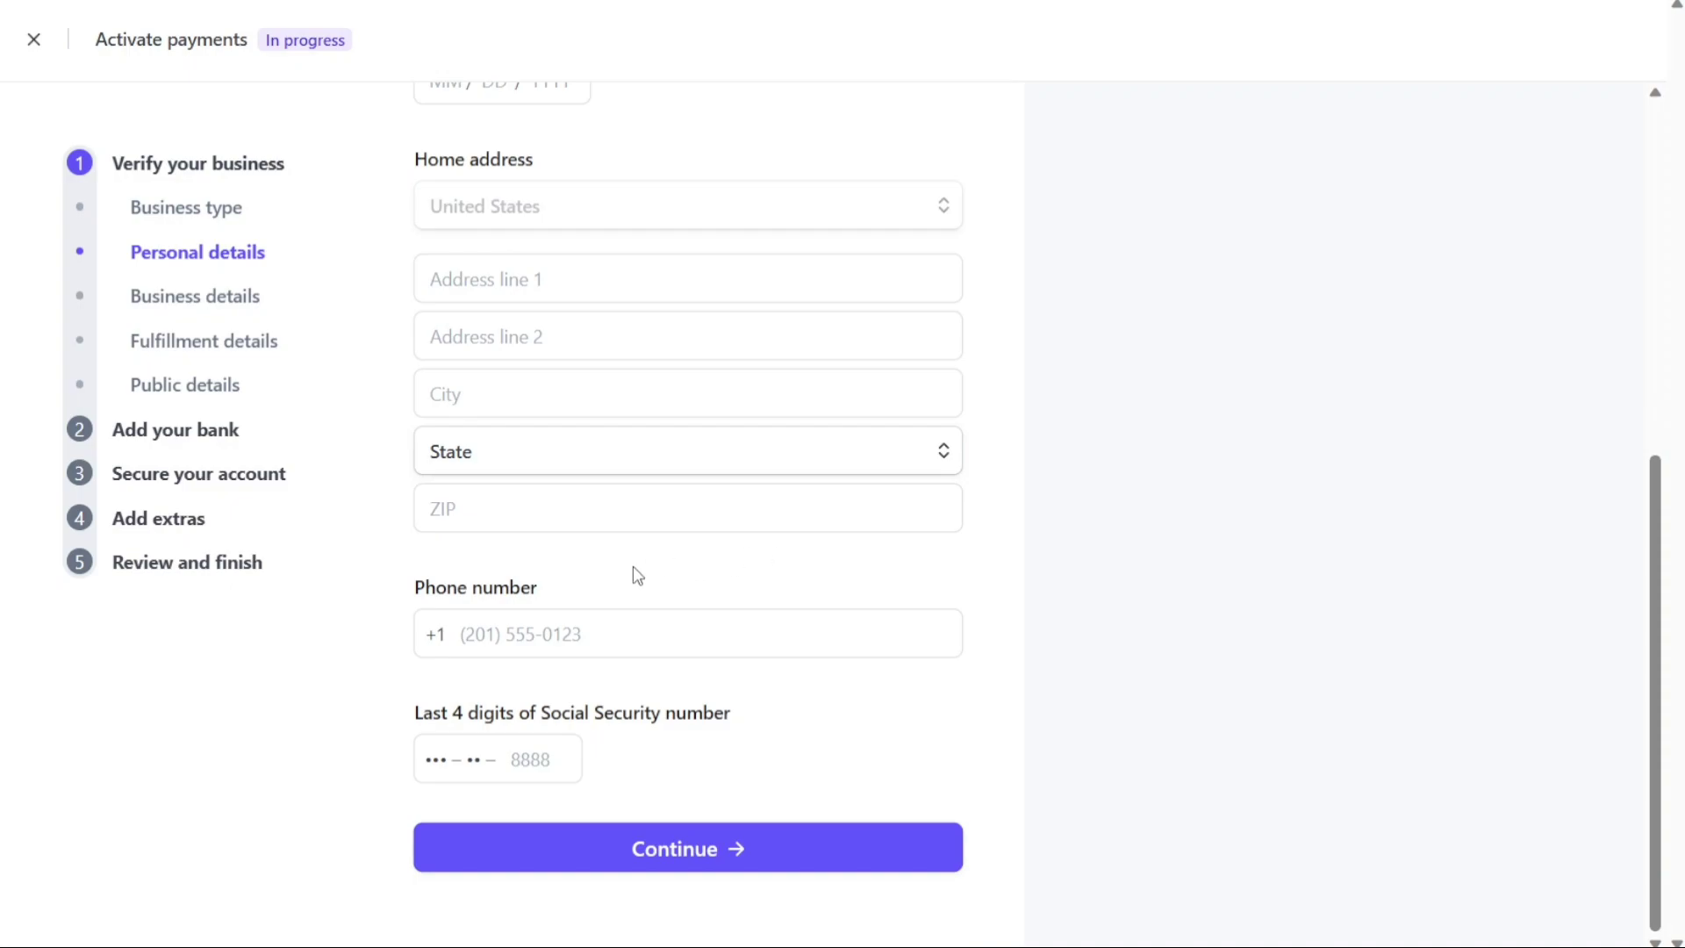
{"action": "left_click", "coordinate": [687, 855]}
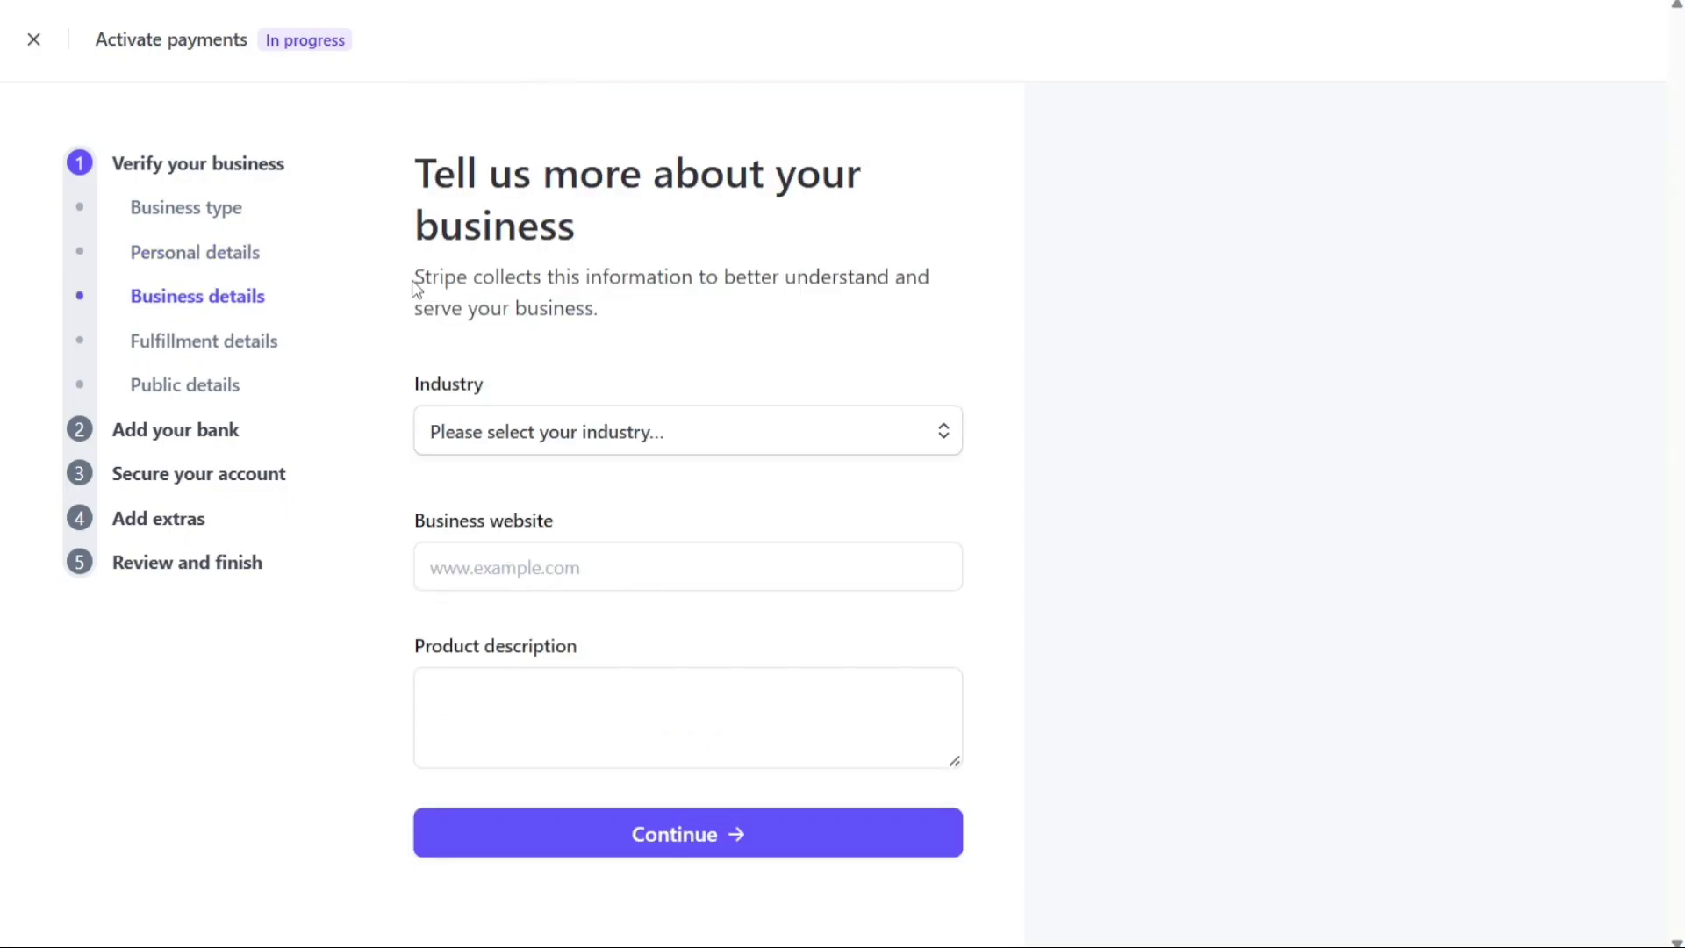
Set the industry to Software as a service and submit the business details.
{"action": "left_click", "coordinate": [704, 425]}
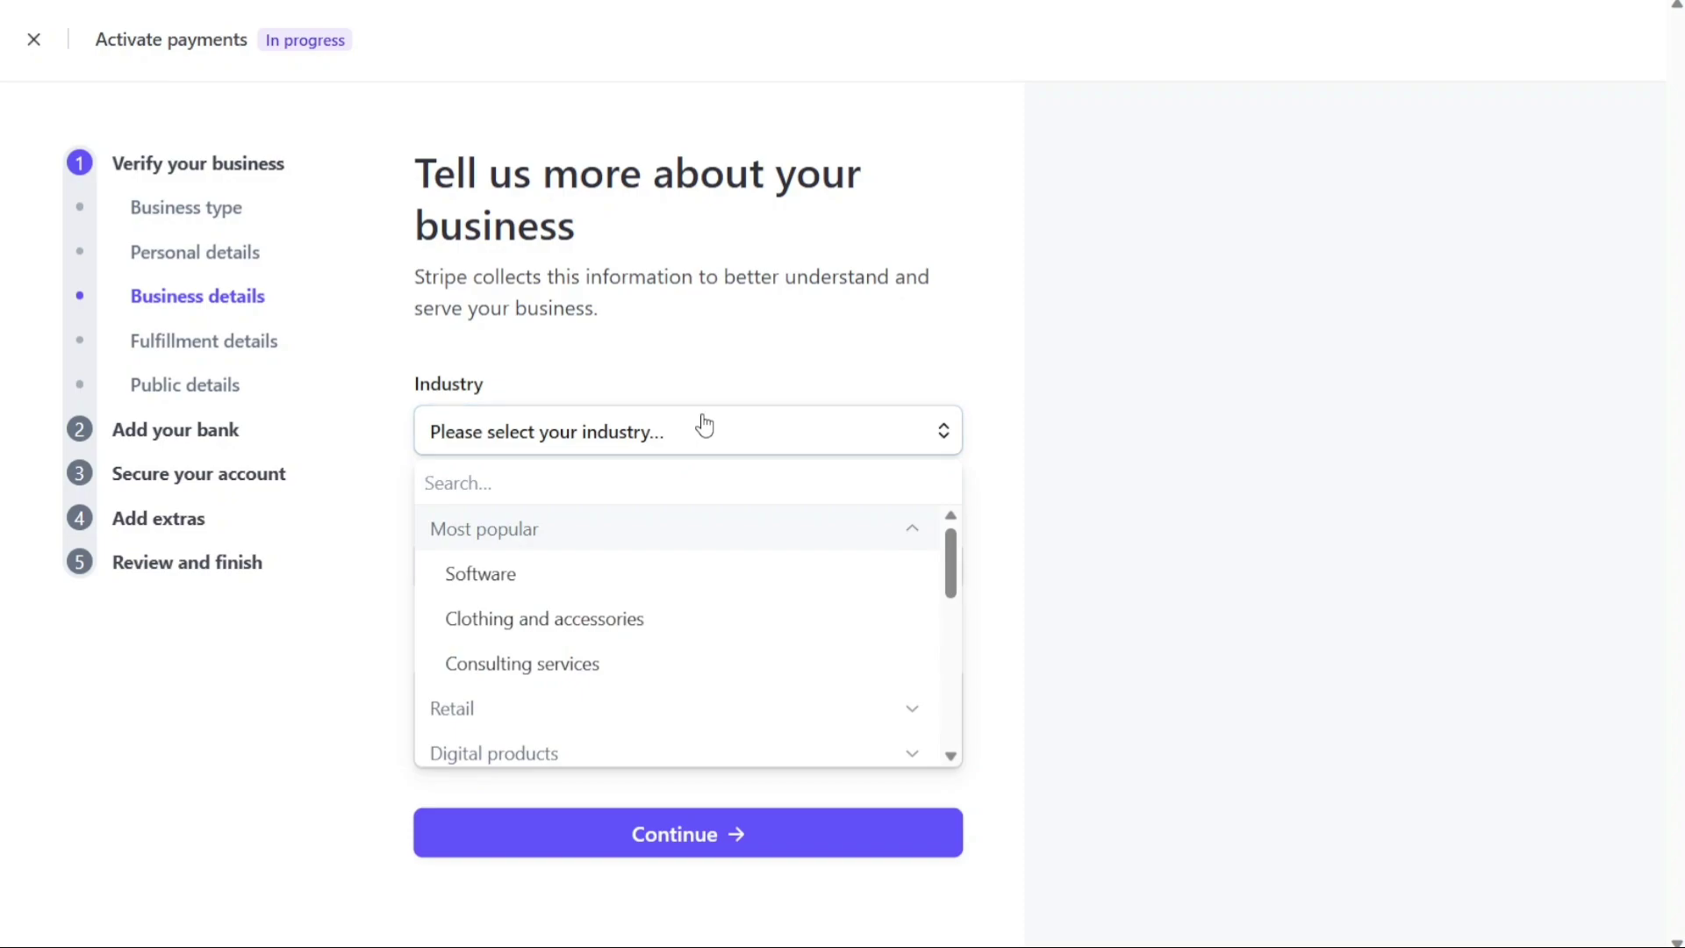
{"action": "left_click", "coordinate": [578, 742]}
{"action": "left_click_drag", "start_coordinate": [949, 554], "coordinate": [954, 600]}
{"action": "left_click", "coordinate": [630, 676]}
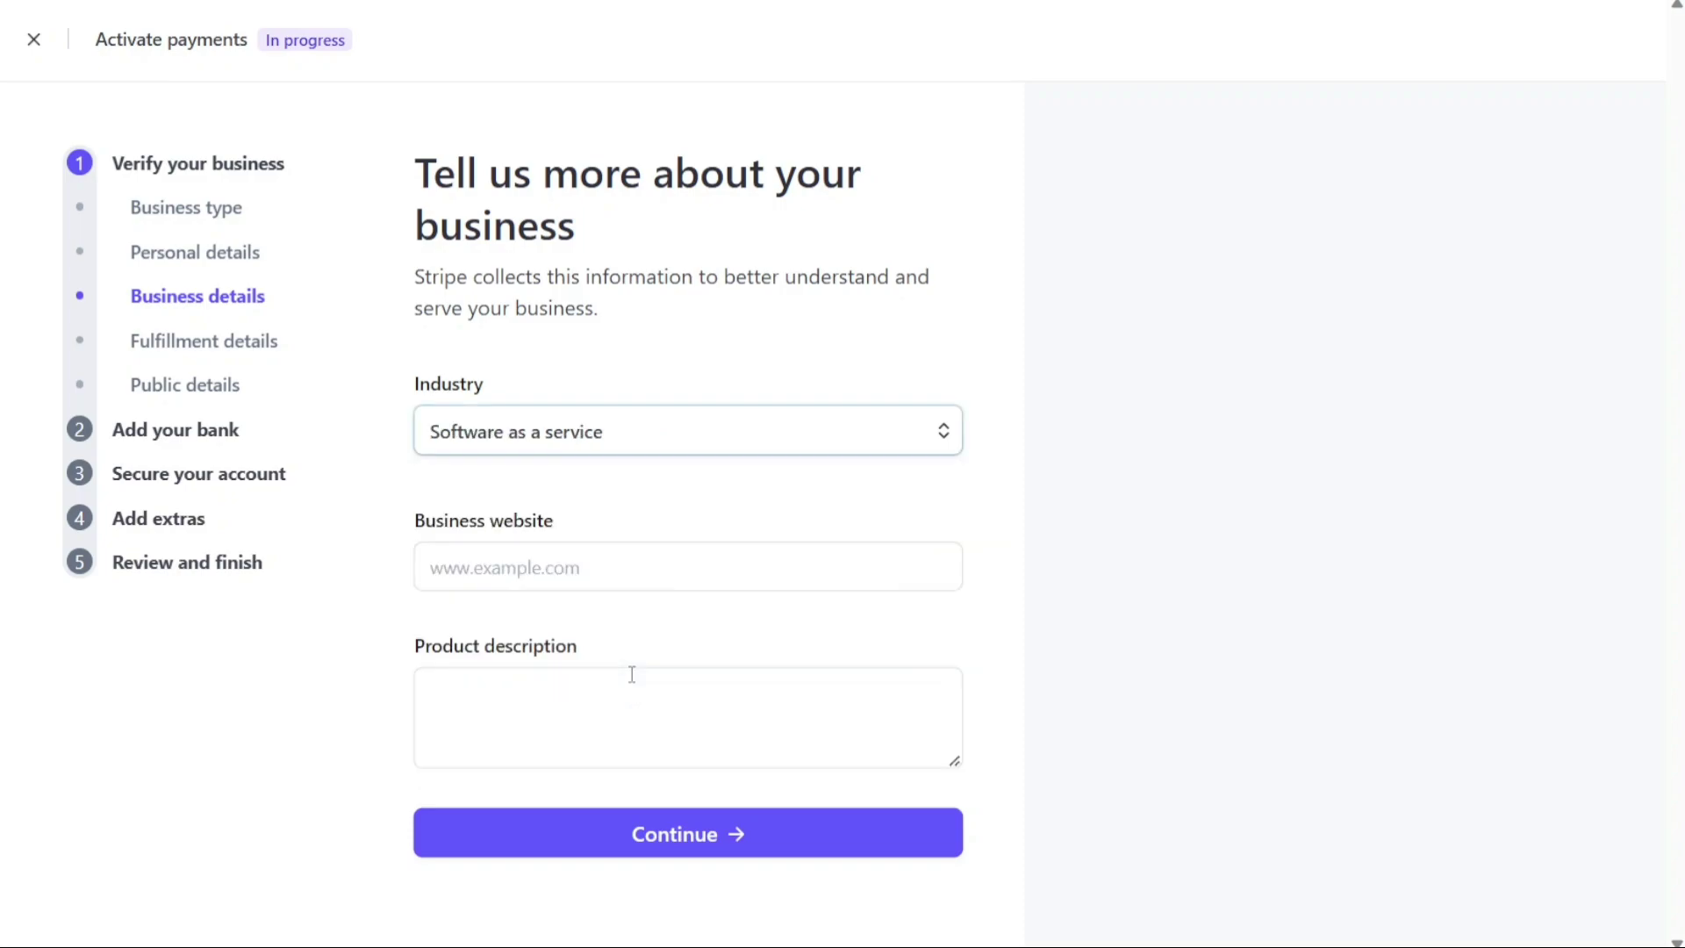
{"action": "left_click", "coordinate": [662, 509]}
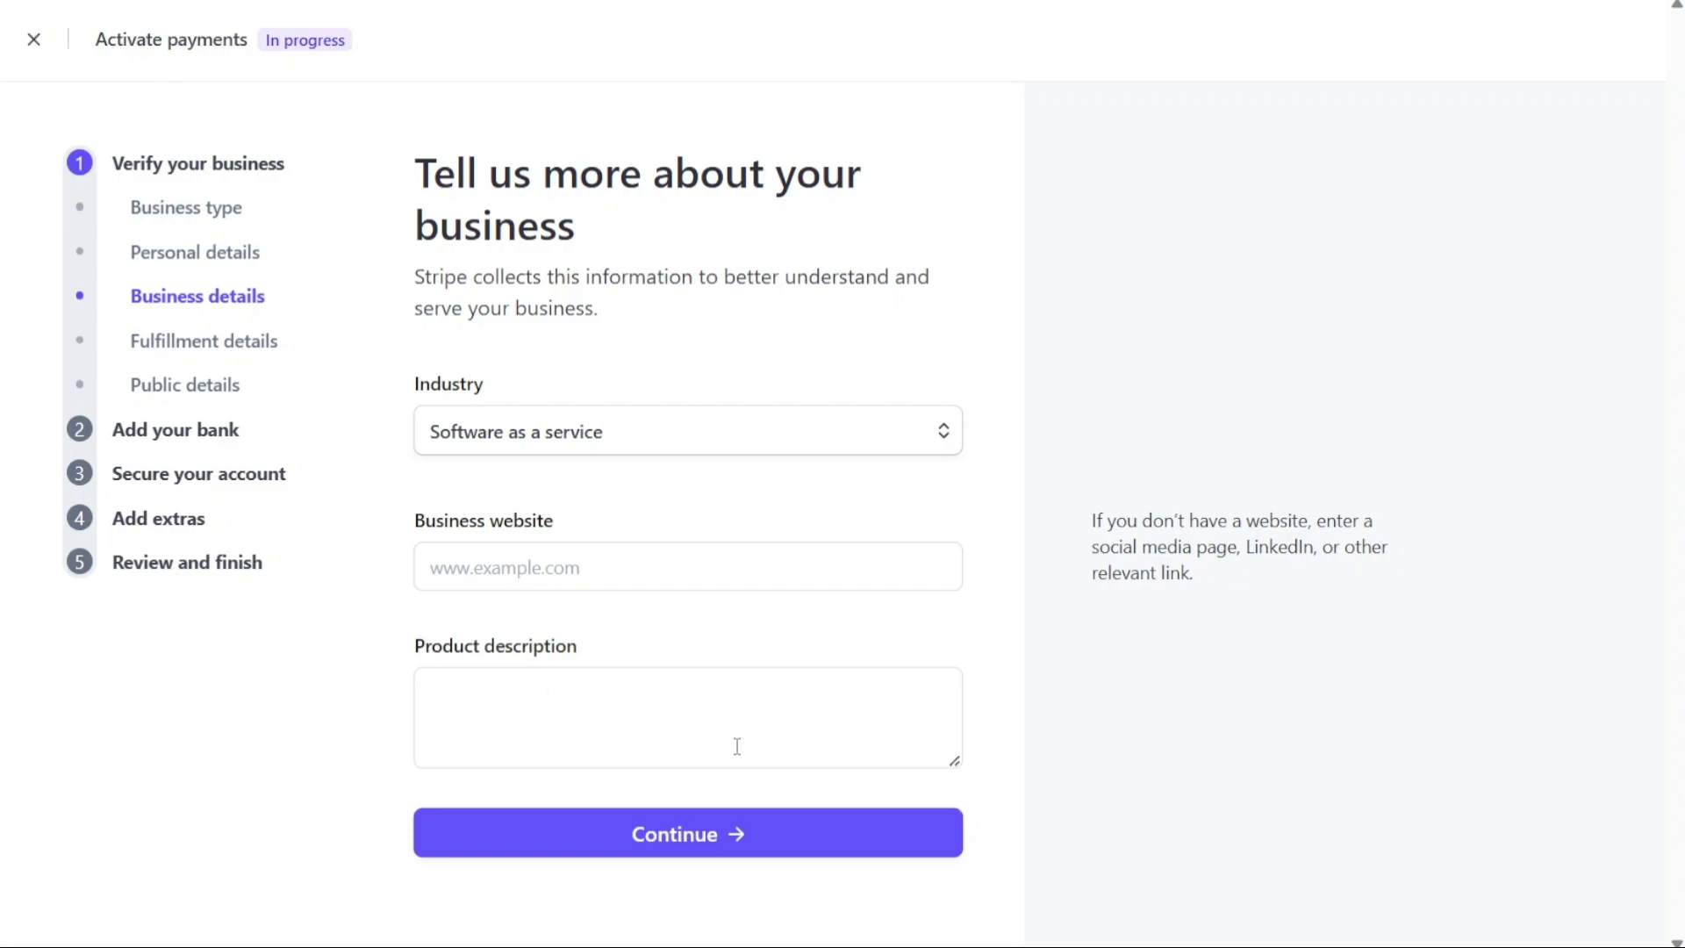
{"action": "left_click", "coordinate": [692, 834]}
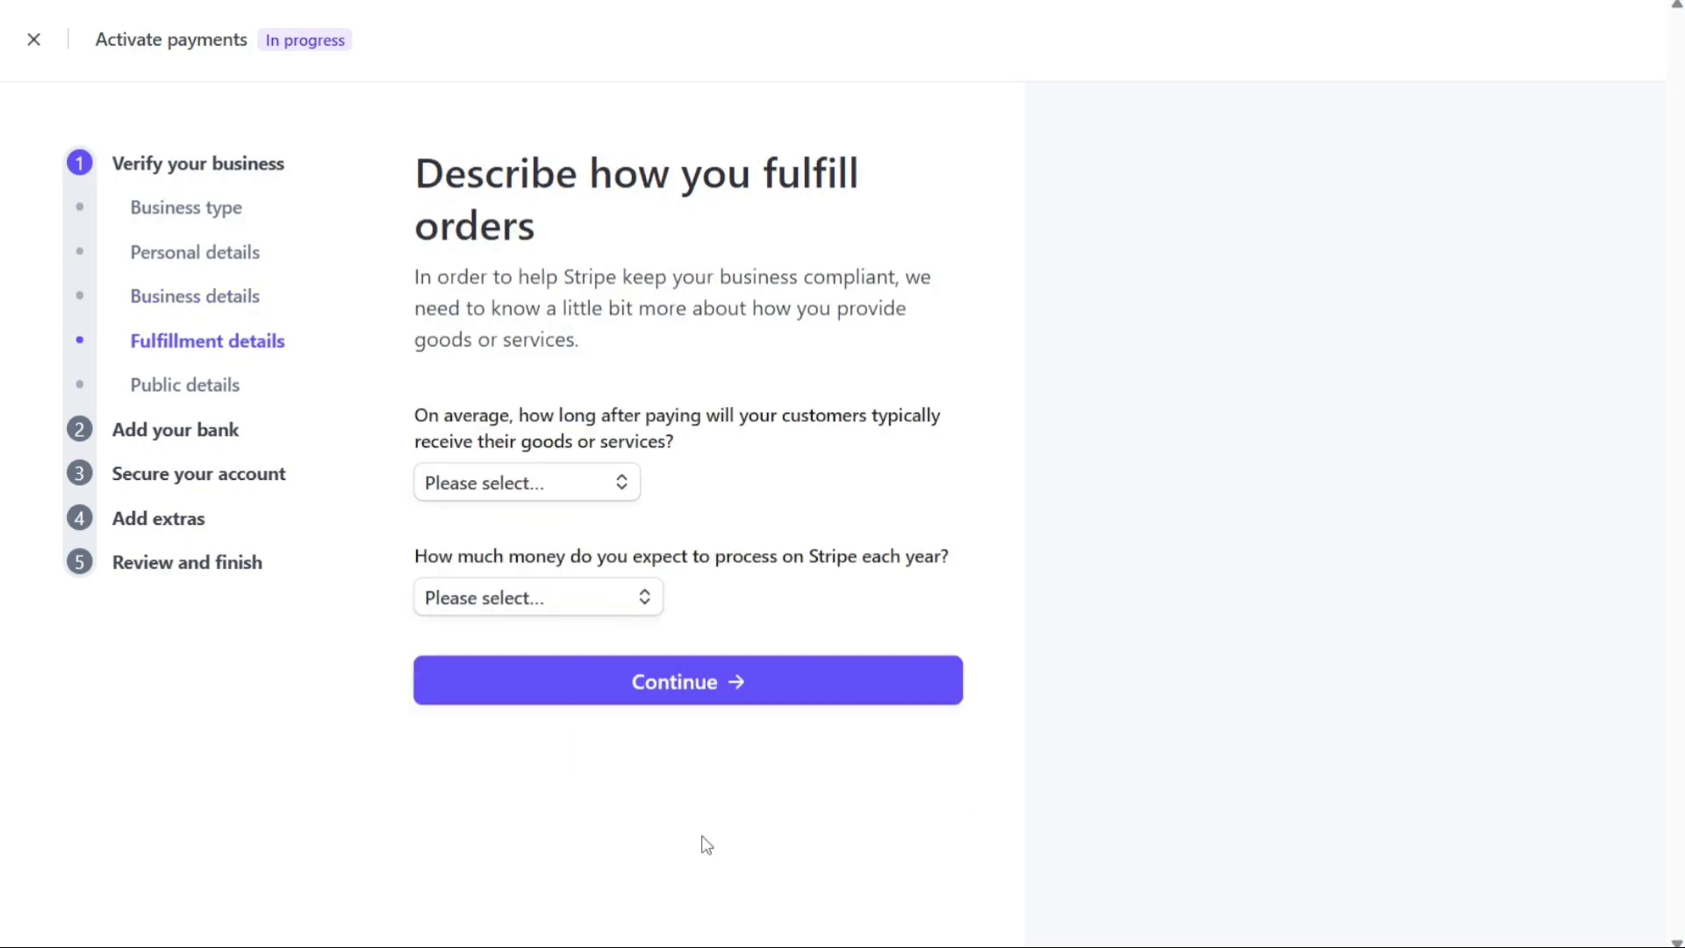
Set delivery time to Within one month and yearly volume to $100,000–$1,000,000.
{"action": "left_click", "coordinate": [525, 486]}
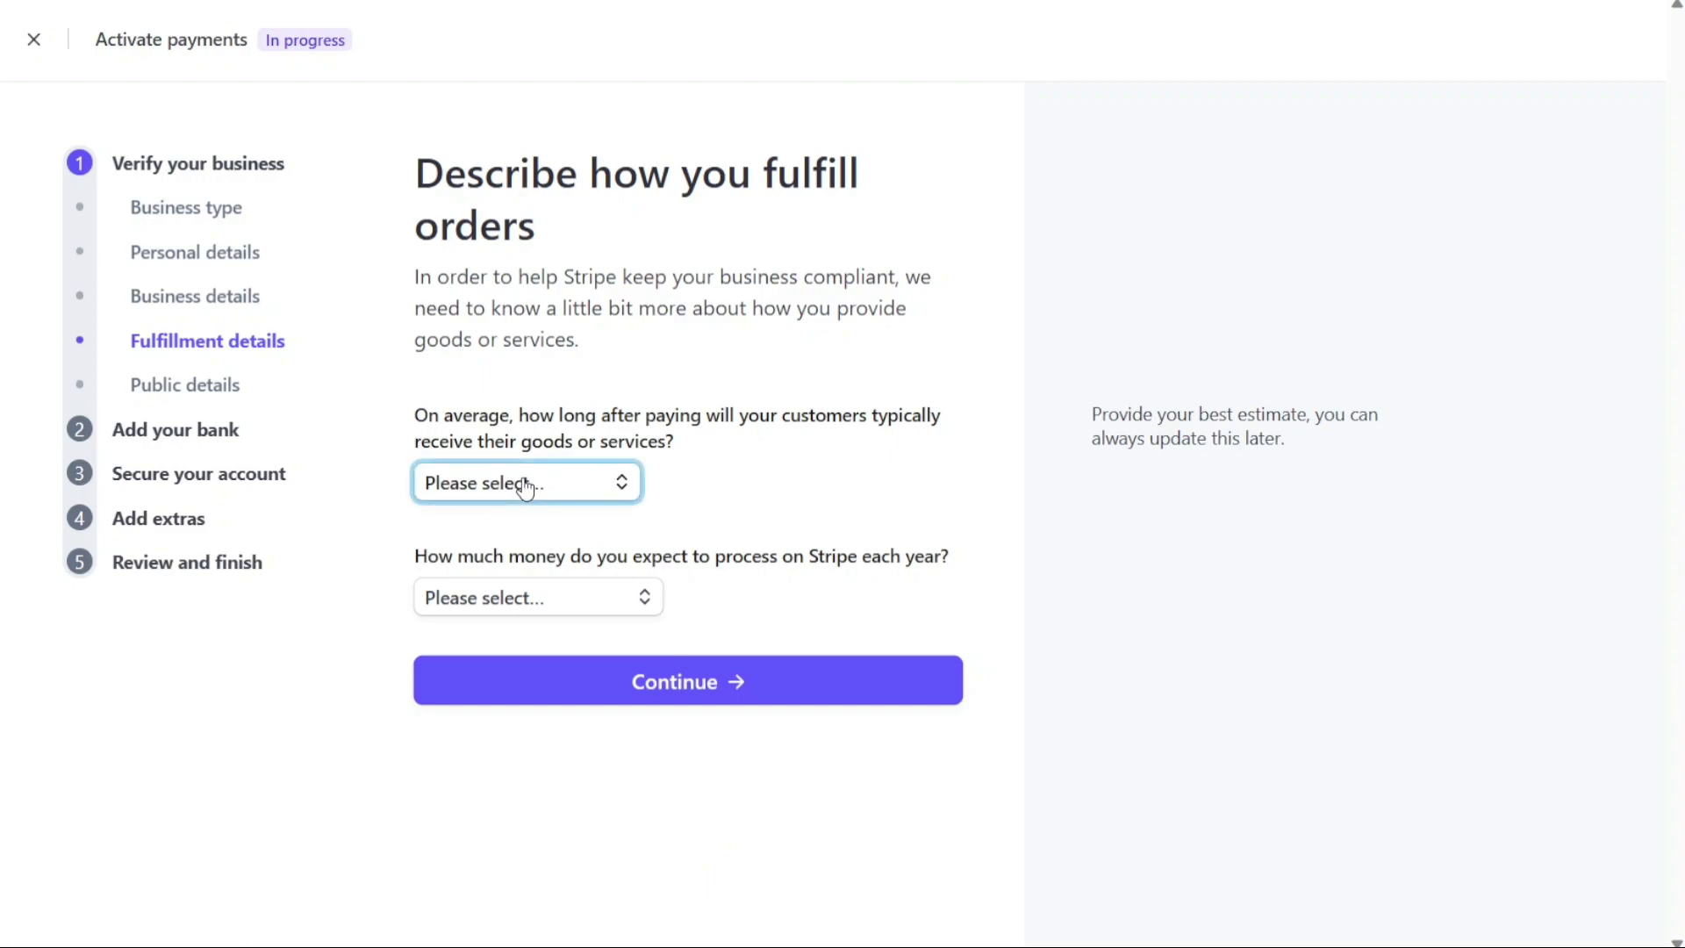
{"action": "left_click", "coordinate": [544, 594]}
{"action": "left_click", "coordinate": [545, 595]}
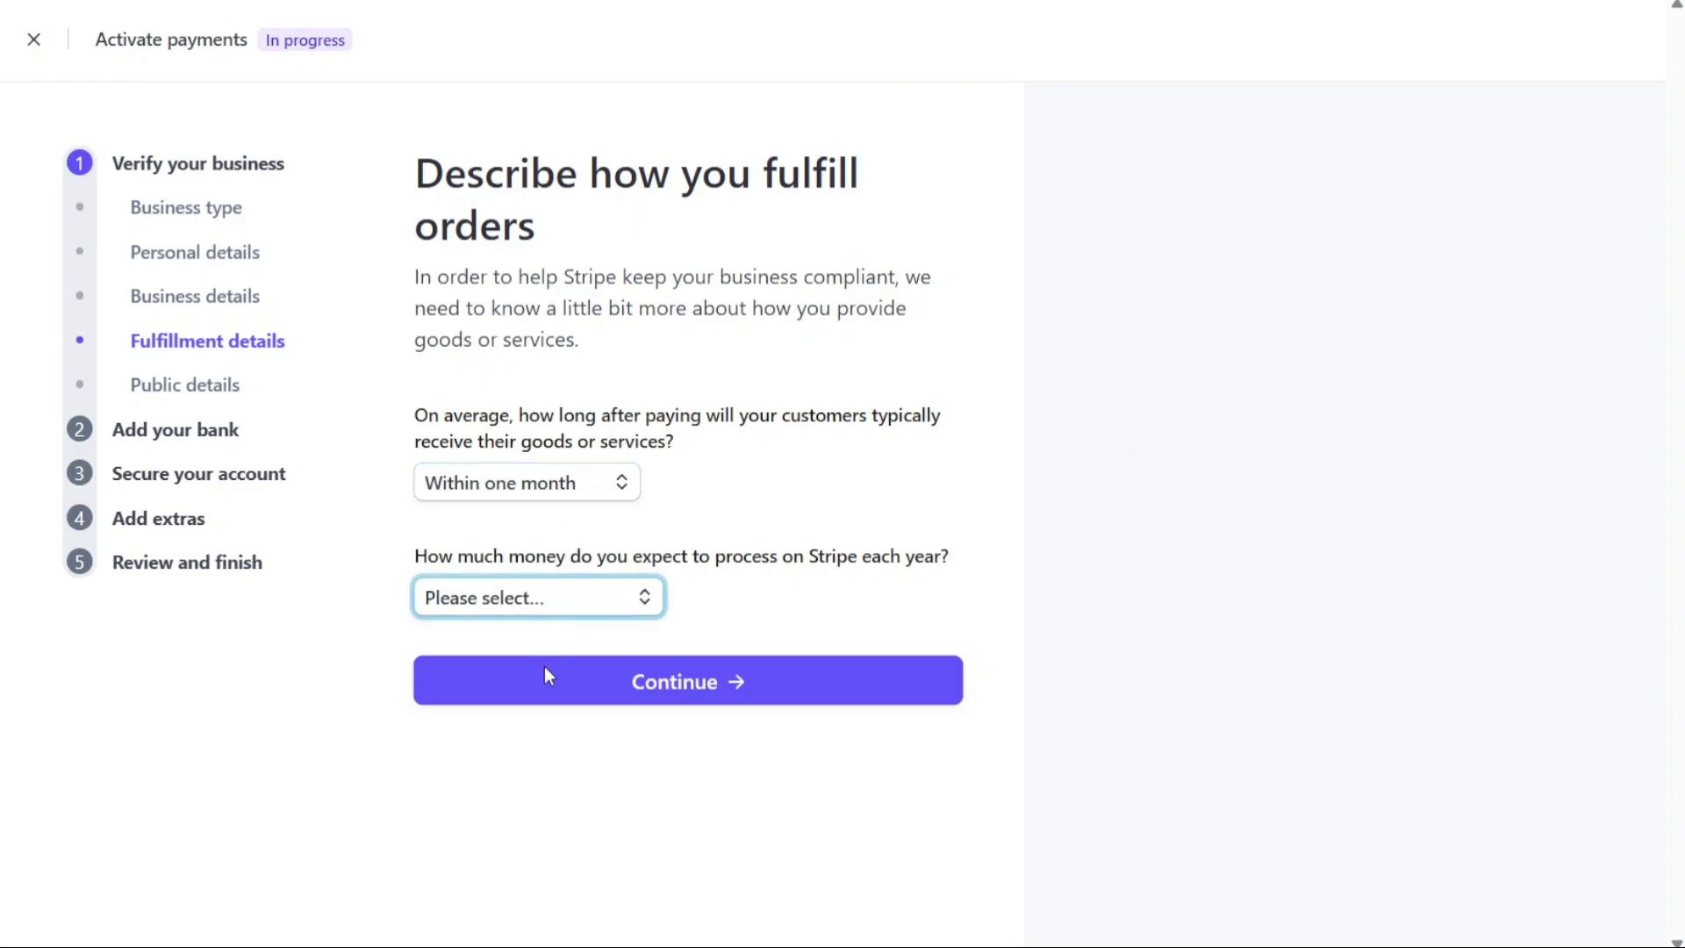
{"action": "left_click", "coordinate": [537, 698]}
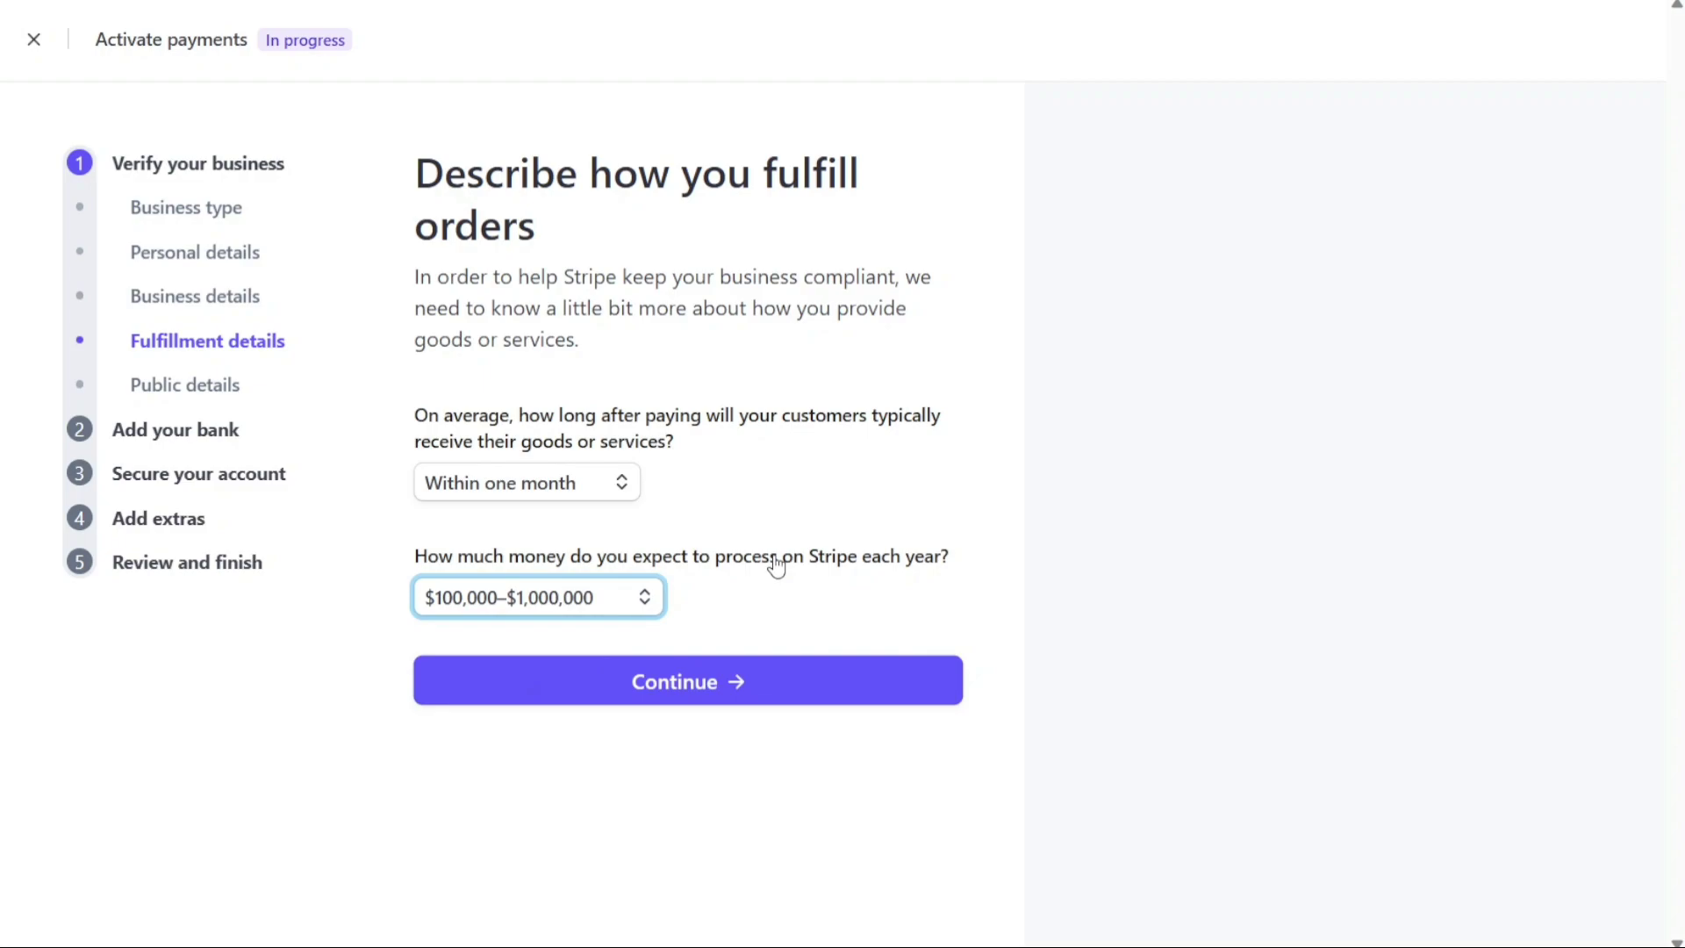
{"action": "left_click", "coordinate": [797, 587]}
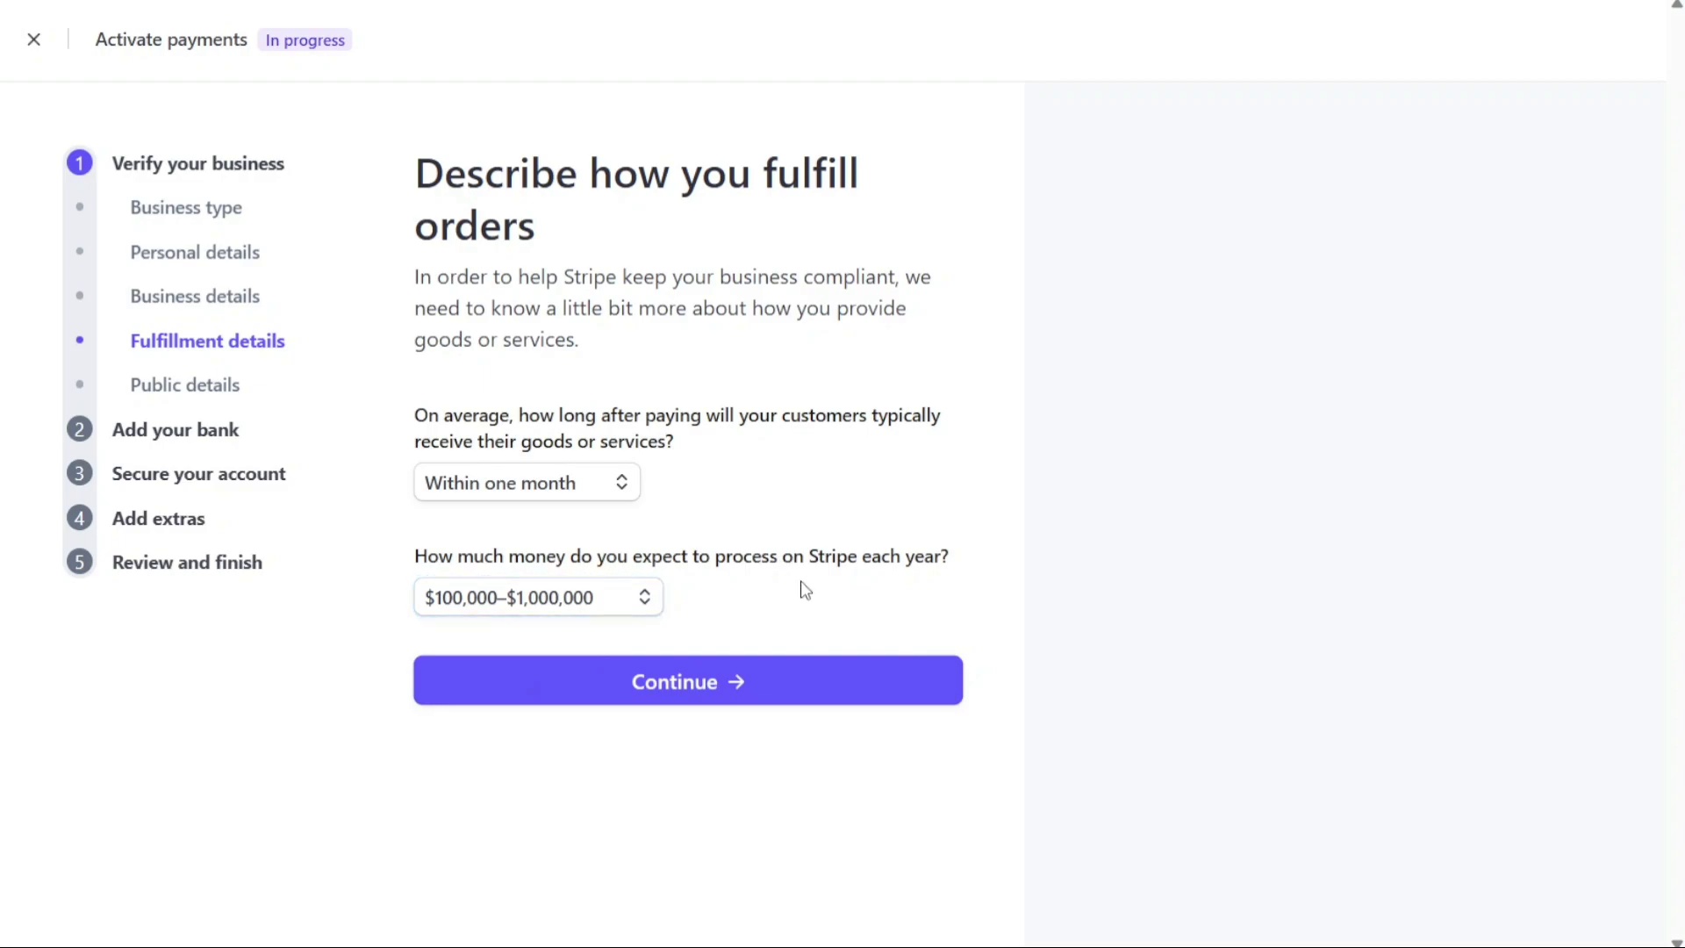
Submit the fulfillment details and set the statement descriptor to MaDigit.
{"action": "left_click", "coordinate": [707, 686]}
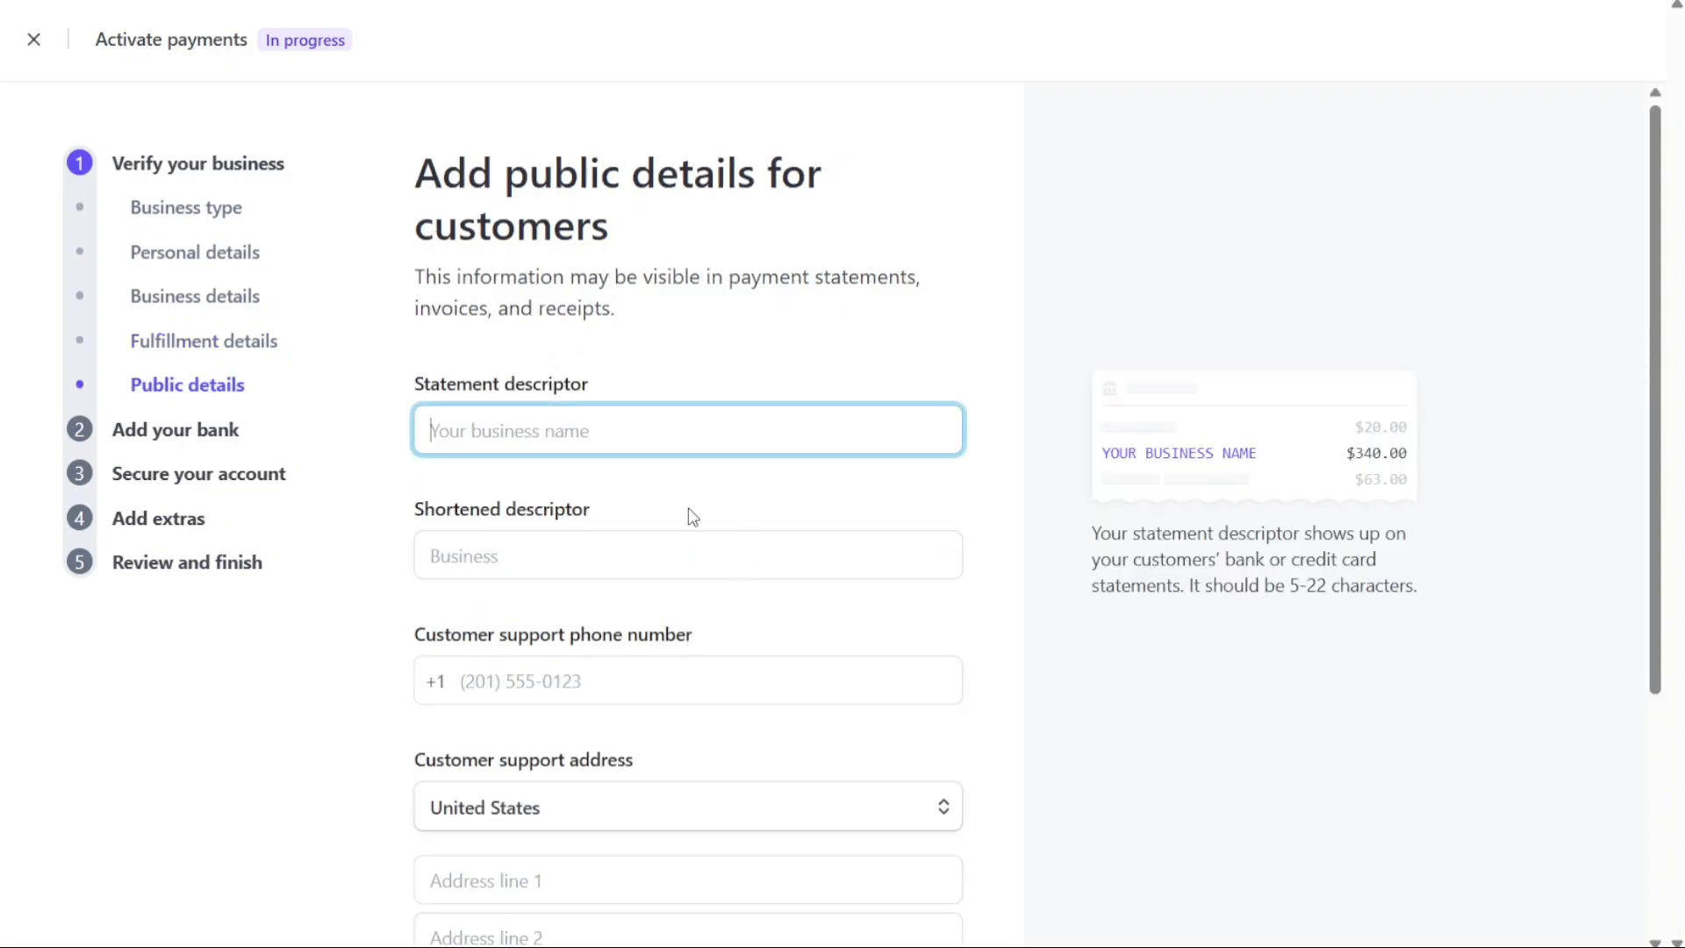
{"action": "left_click", "coordinate": [678, 505]}
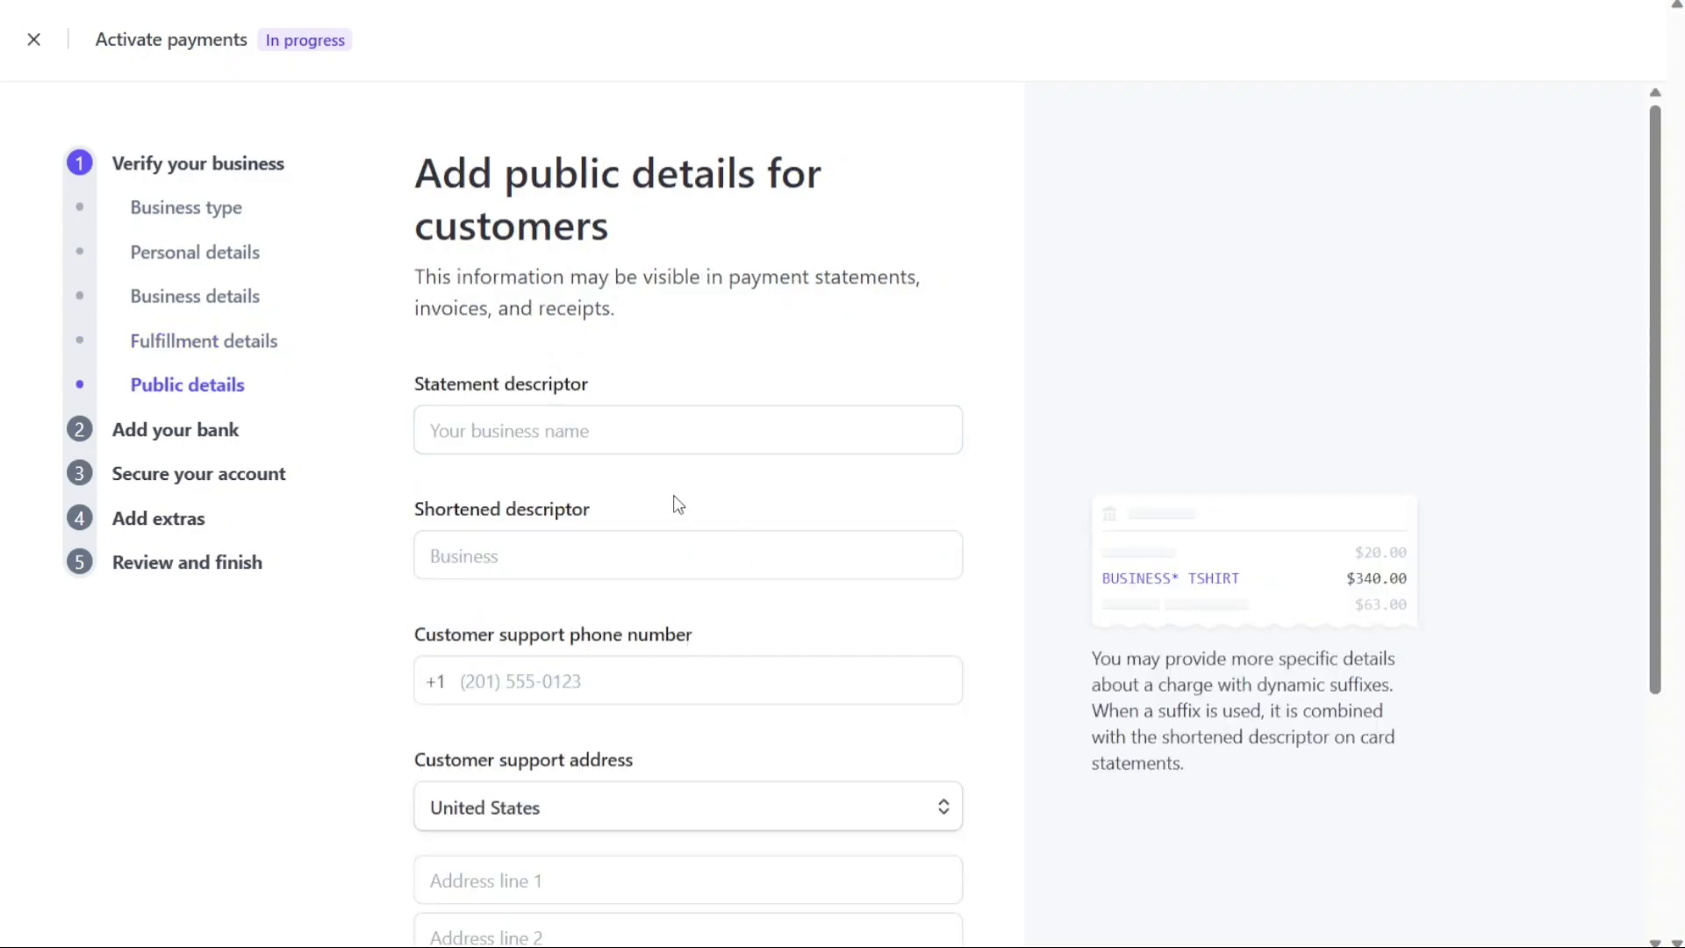
{"action": "scroll", "coordinate": [679, 505], "scroll_direction": "down", "scroll_amount": 1}
{"action": "scroll", "coordinate": [678, 504], "scroll_direction": "down", "scroll_amount": 2}
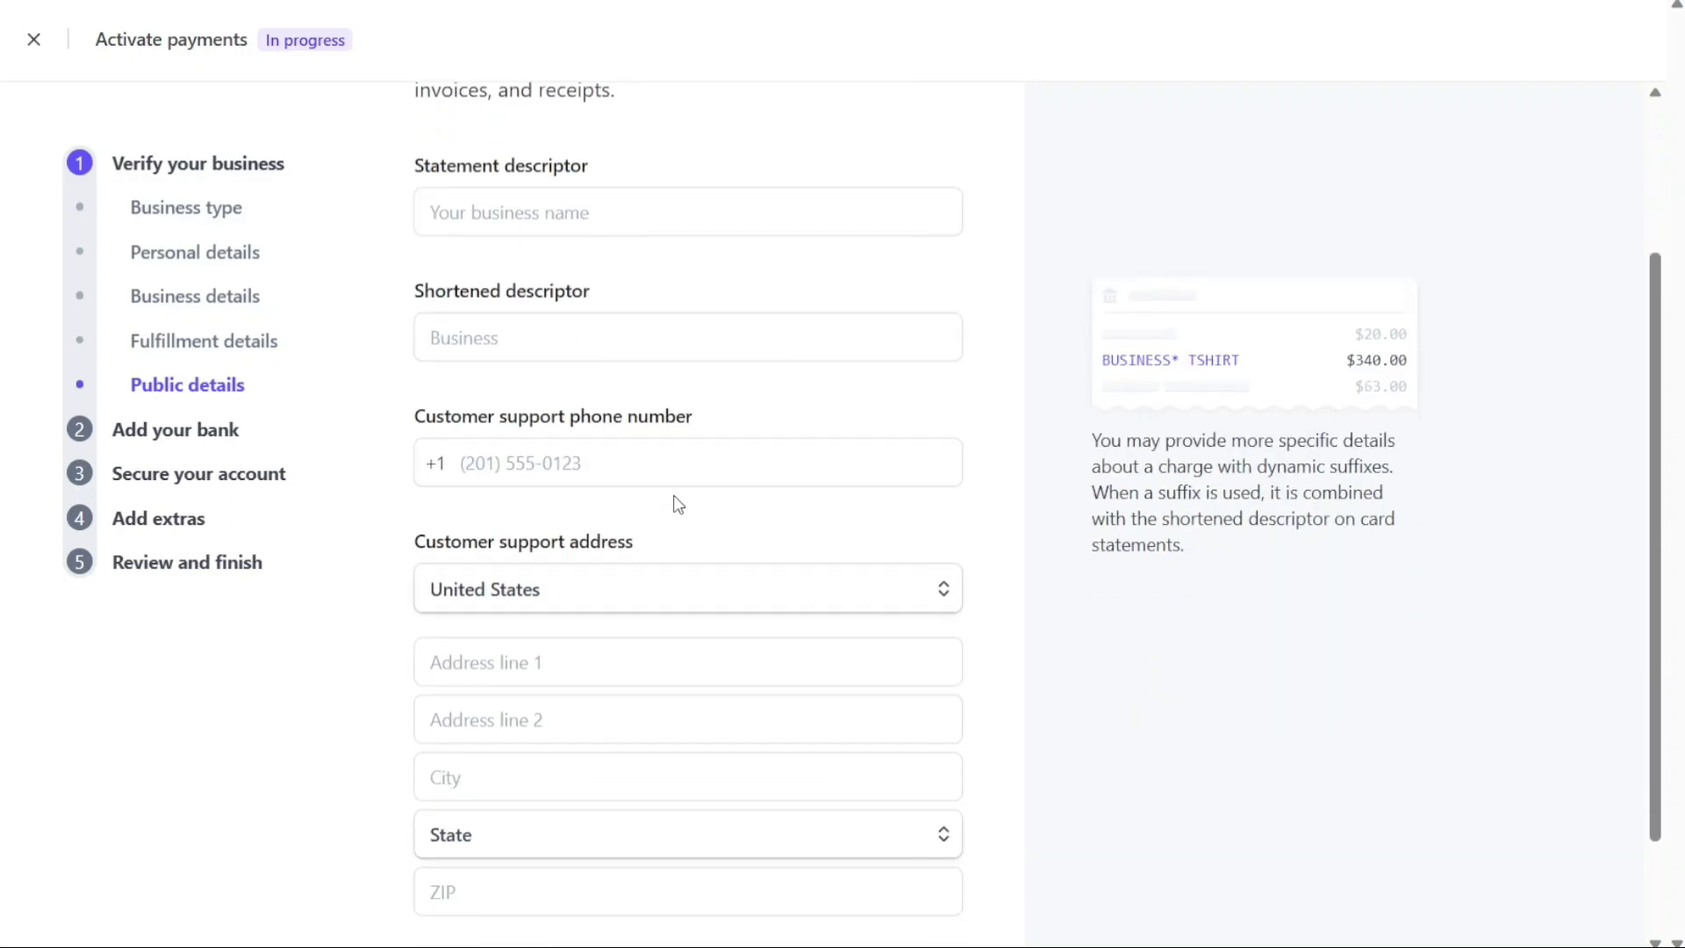
{"action": "scroll", "coordinate": [678, 504], "scroll_direction": "up", "scroll_amount": 1}
{"action": "scroll", "coordinate": [678, 505], "scroll_direction": "up", "scroll_amount": 1}
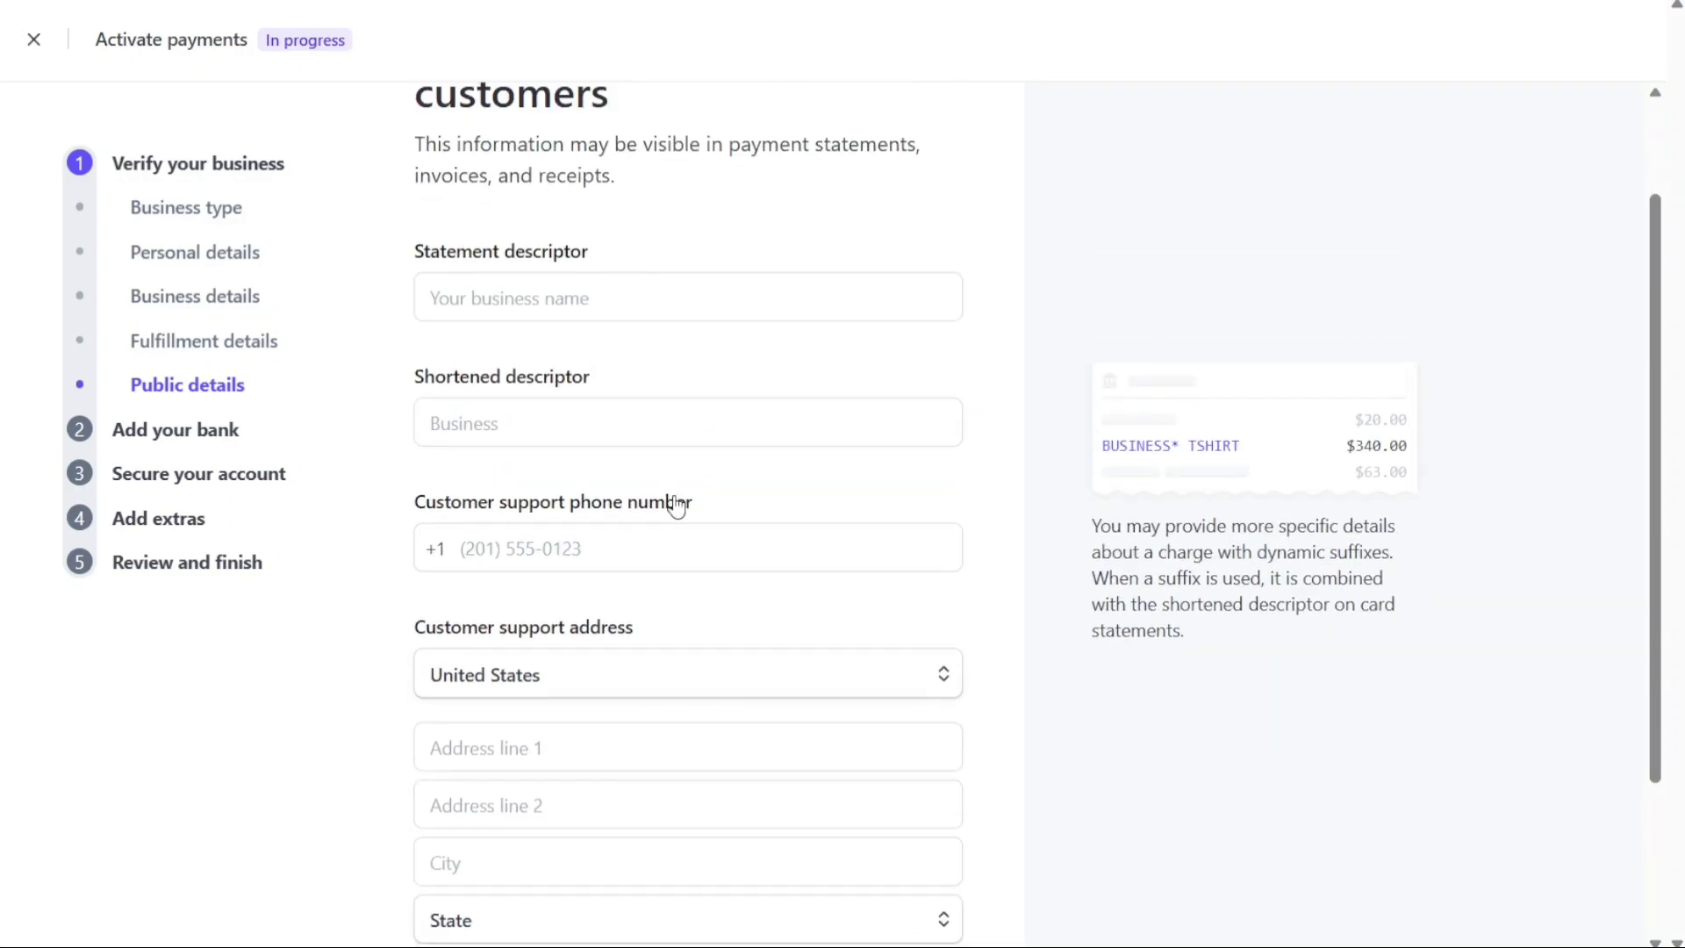
{"action": "left_click", "coordinate": [588, 301]}
{"action": "type", "text": "MaDigit"}
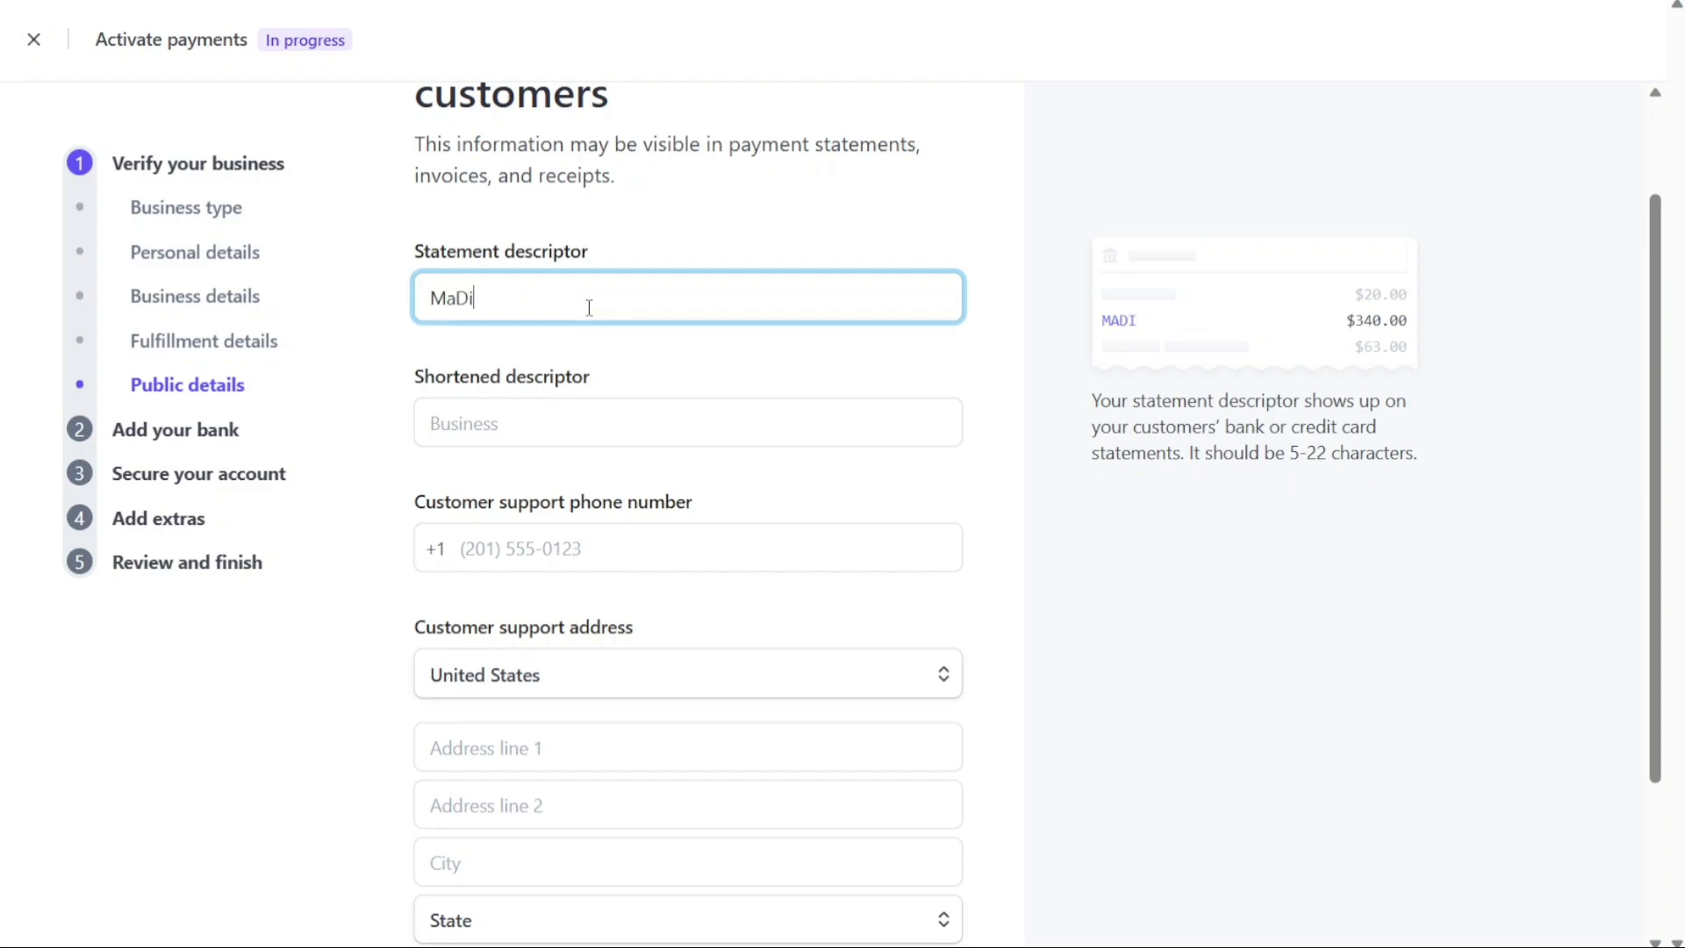
{"action": "left_click", "coordinate": [1105, 643]}
{"action": "scroll", "coordinate": [1141, 614], "scroll_direction": "down", "scroll_amount": 2}
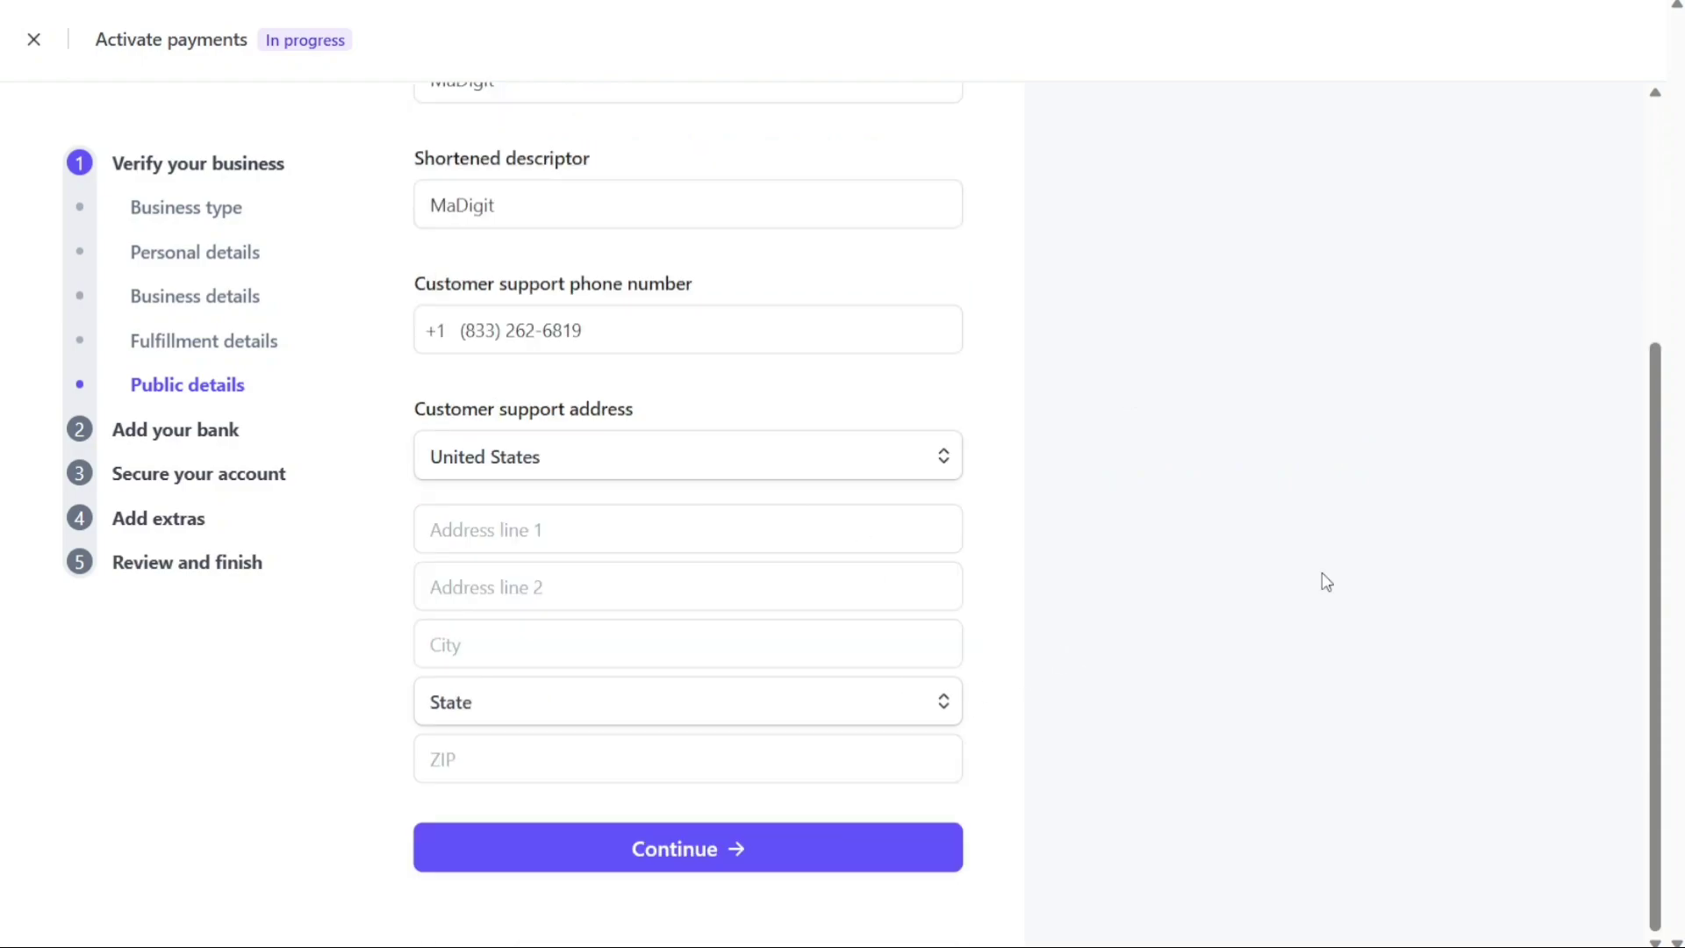
{"action": "left_click", "coordinate": [678, 865]}
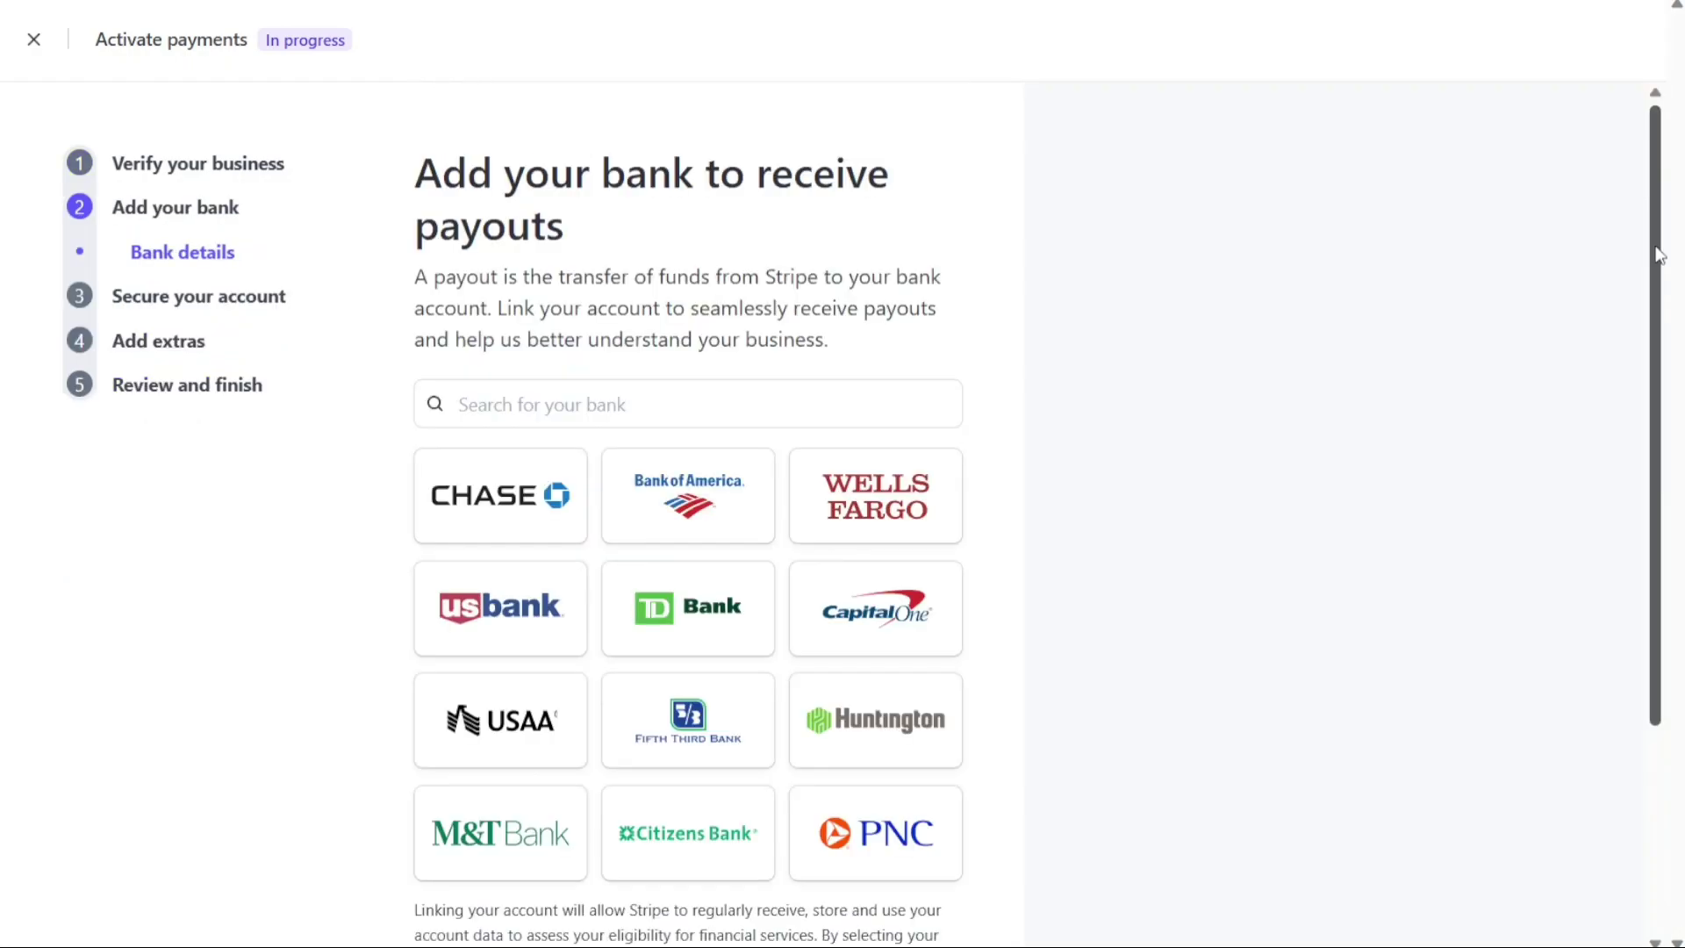
Open the manual bank details form and cancel it, leaving no bank linked.
{"action": "left_click_drag", "start_coordinate": [1659, 255], "coordinate": [1612, 395]}
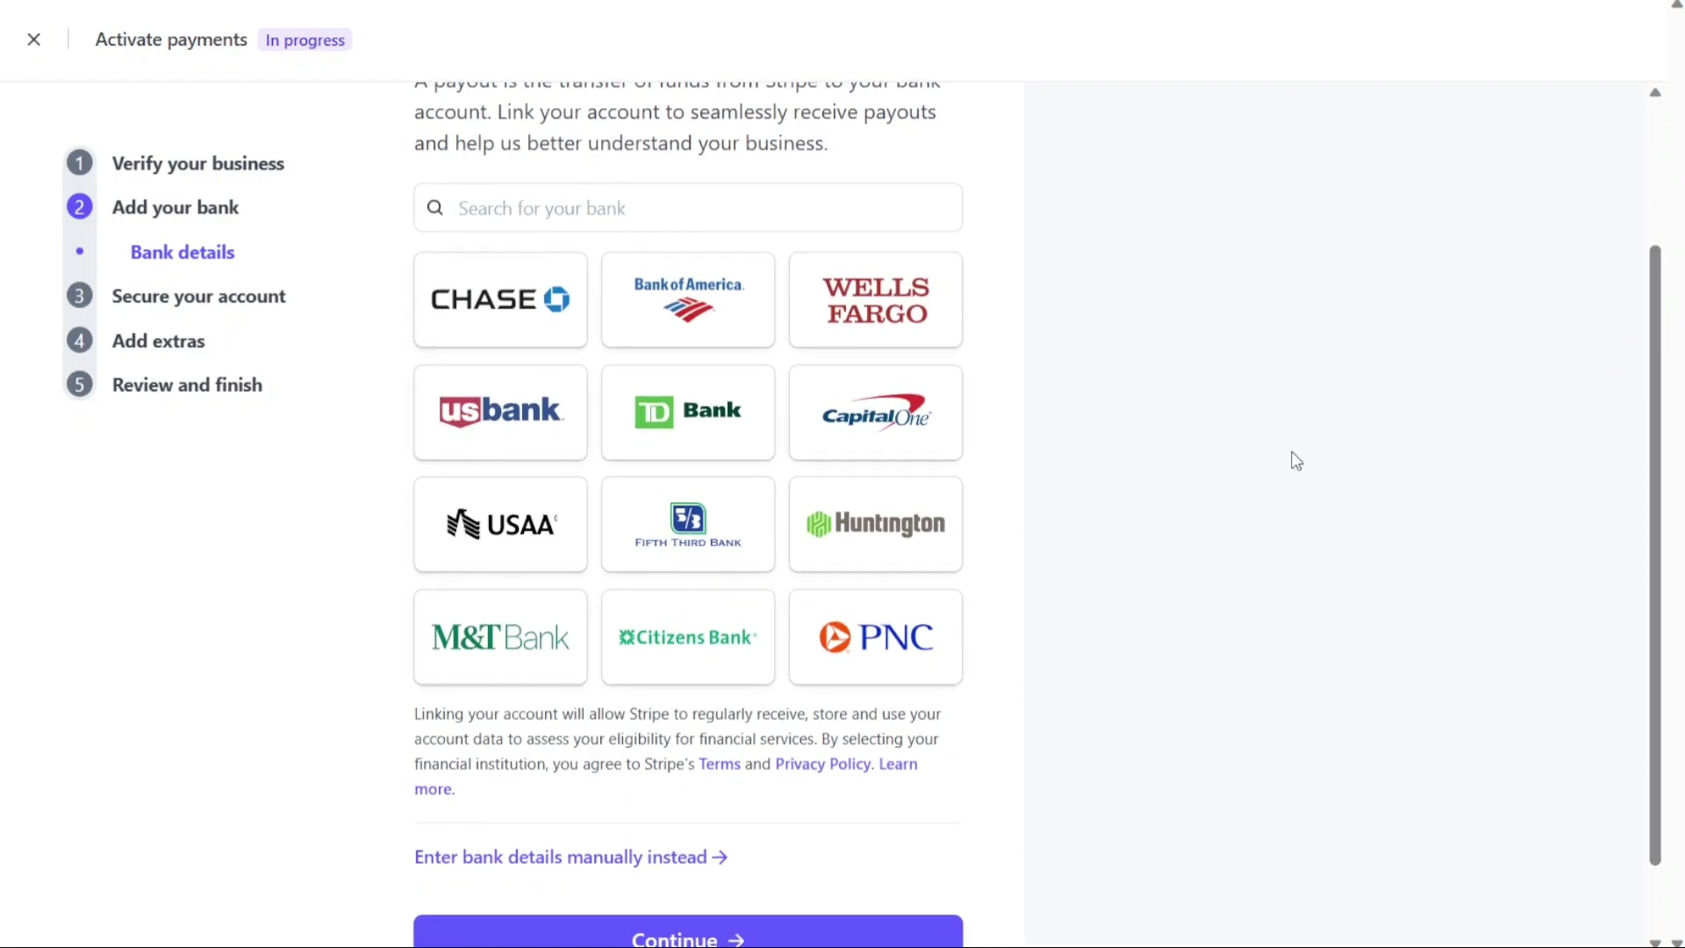
{"action": "left_click_drag", "start_coordinate": [1660, 440], "coordinate": [1657, 485]}
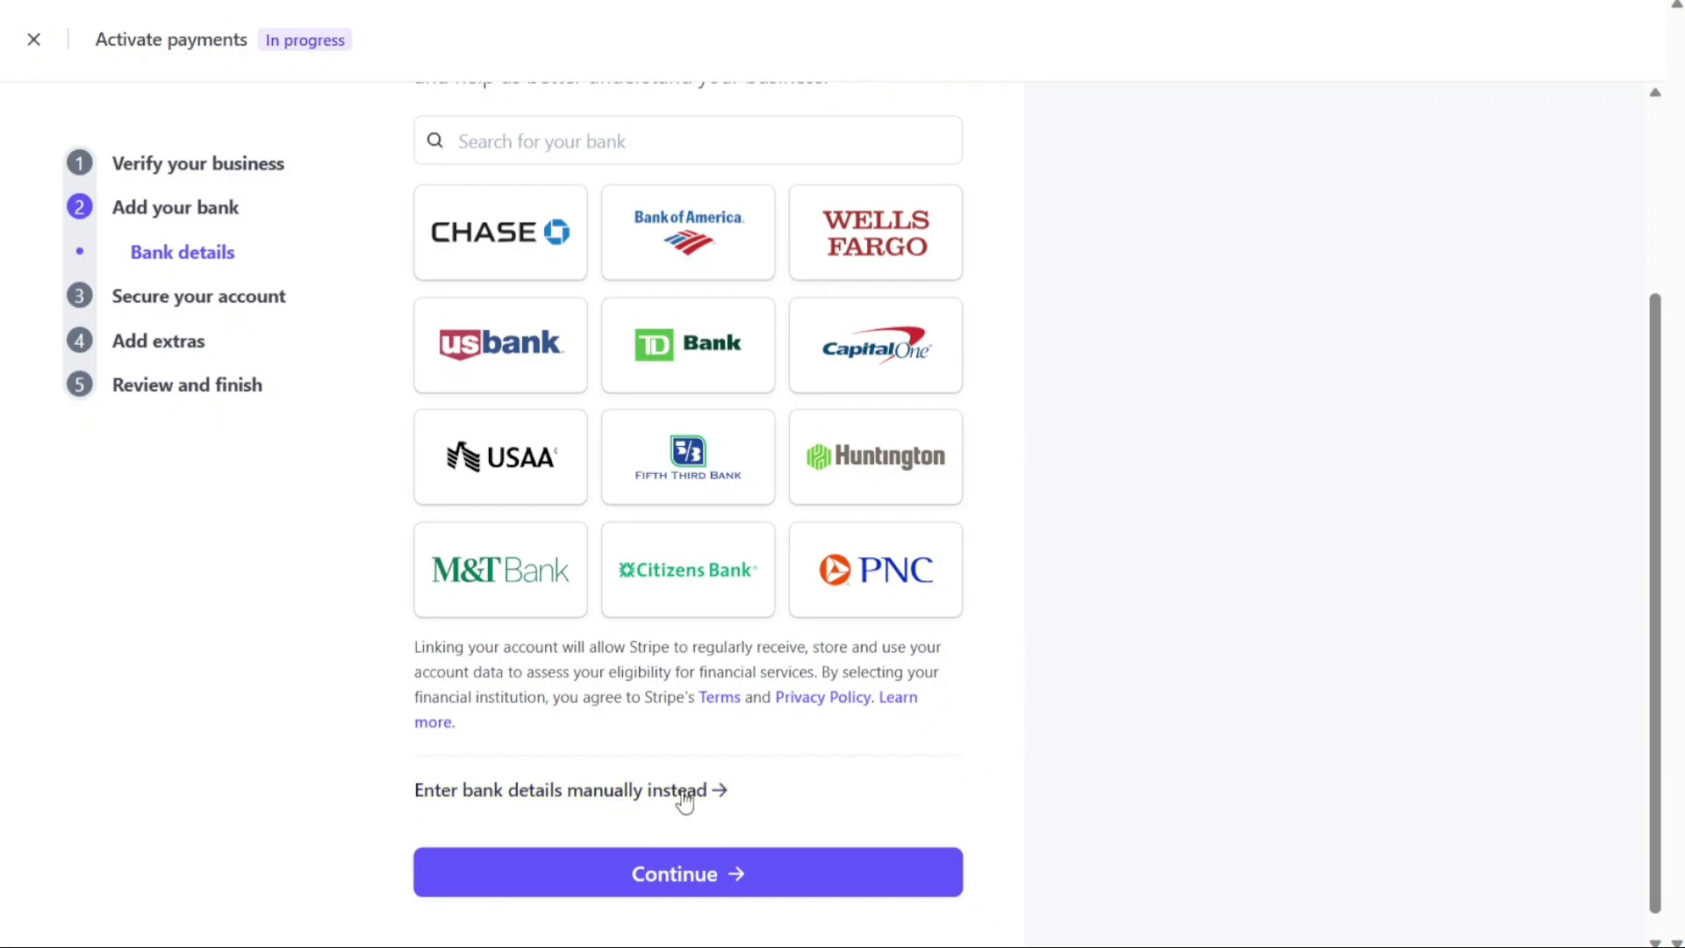
{"action": "left_click", "coordinate": [624, 795]}
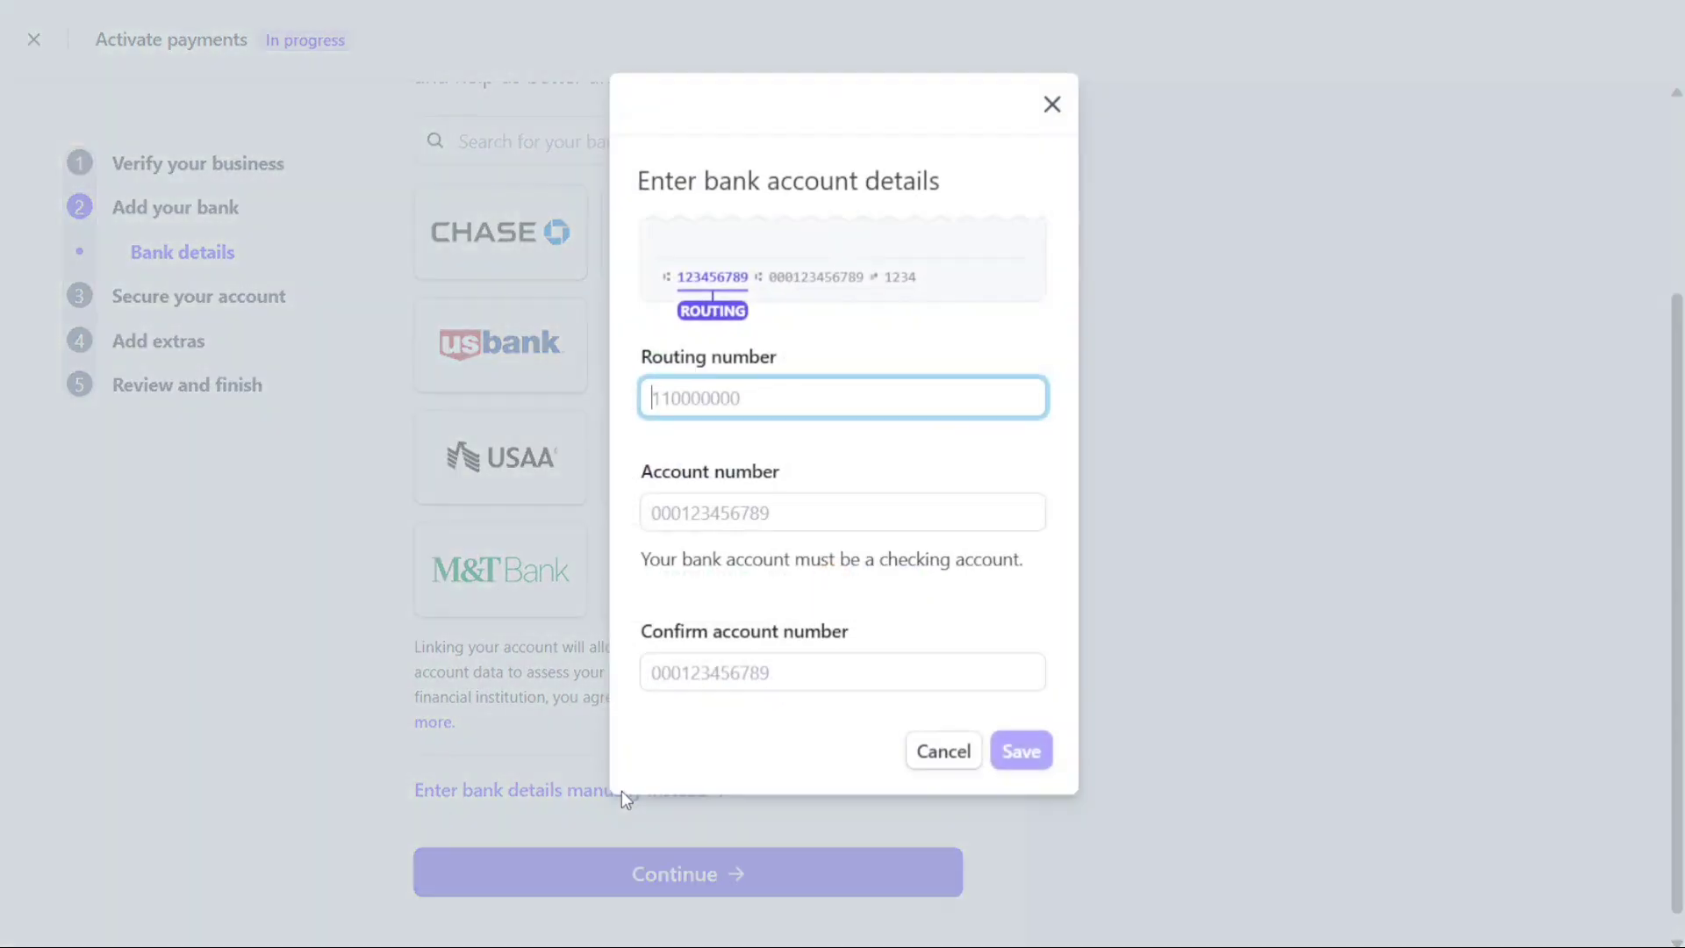
{"action": "left_click", "coordinate": [946, 755]}
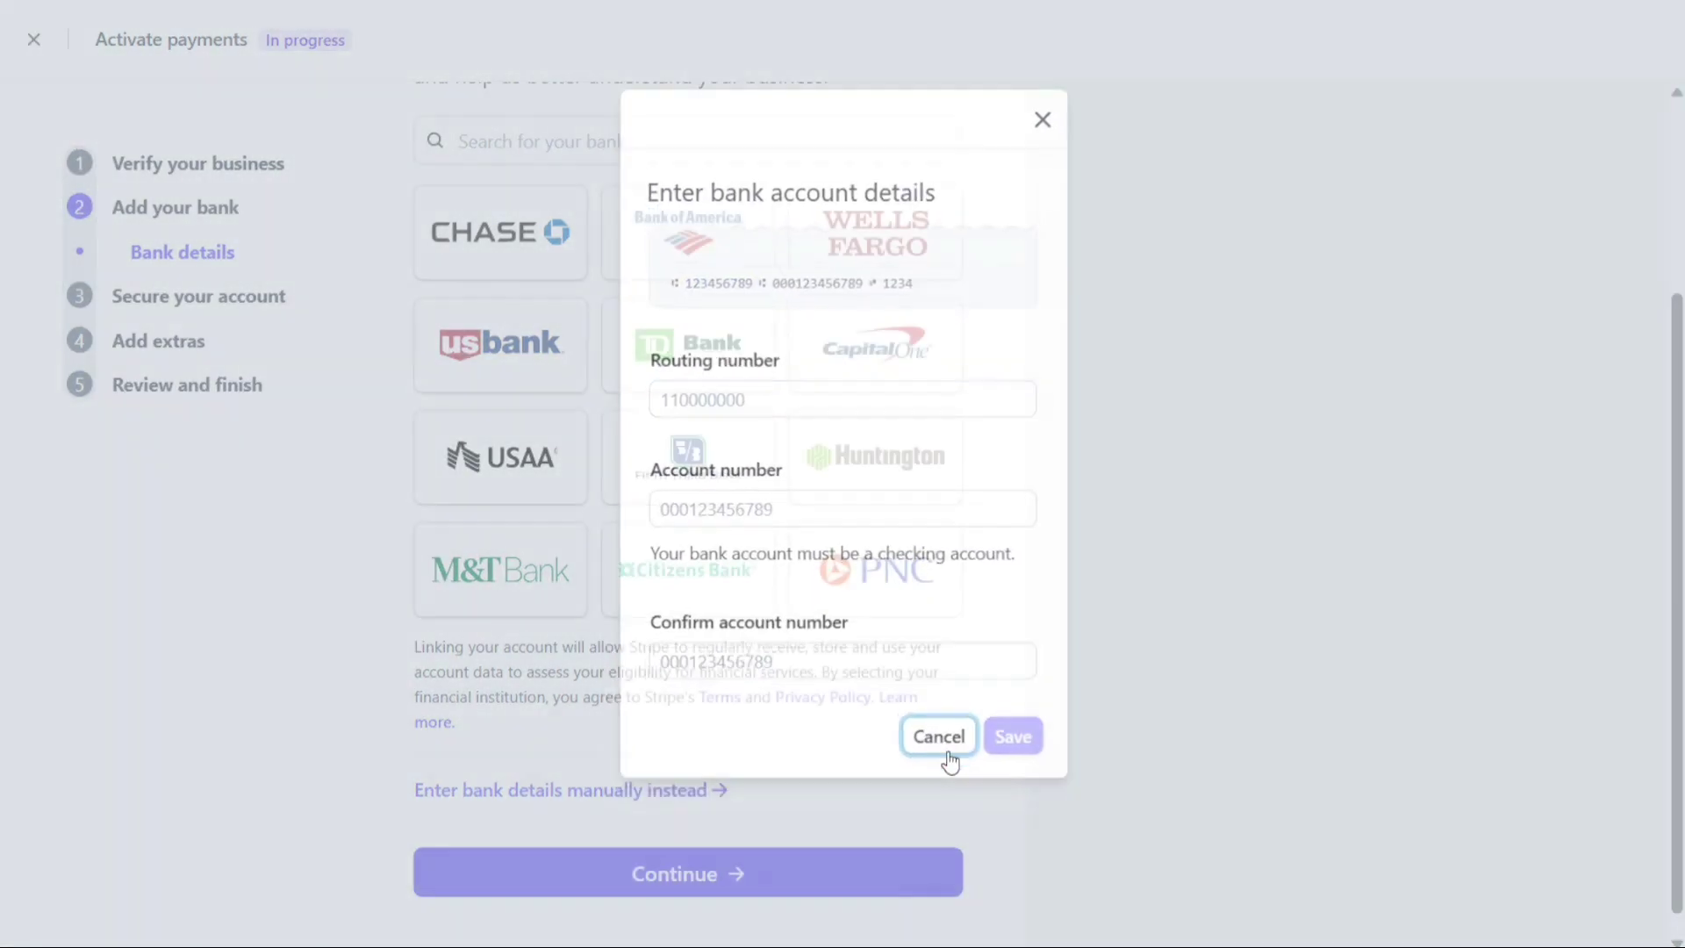
Skip the bank step and enable SMS two-step authentication with the phone number and code.
{"action": "left_click", "coordinate": [722, 875]}
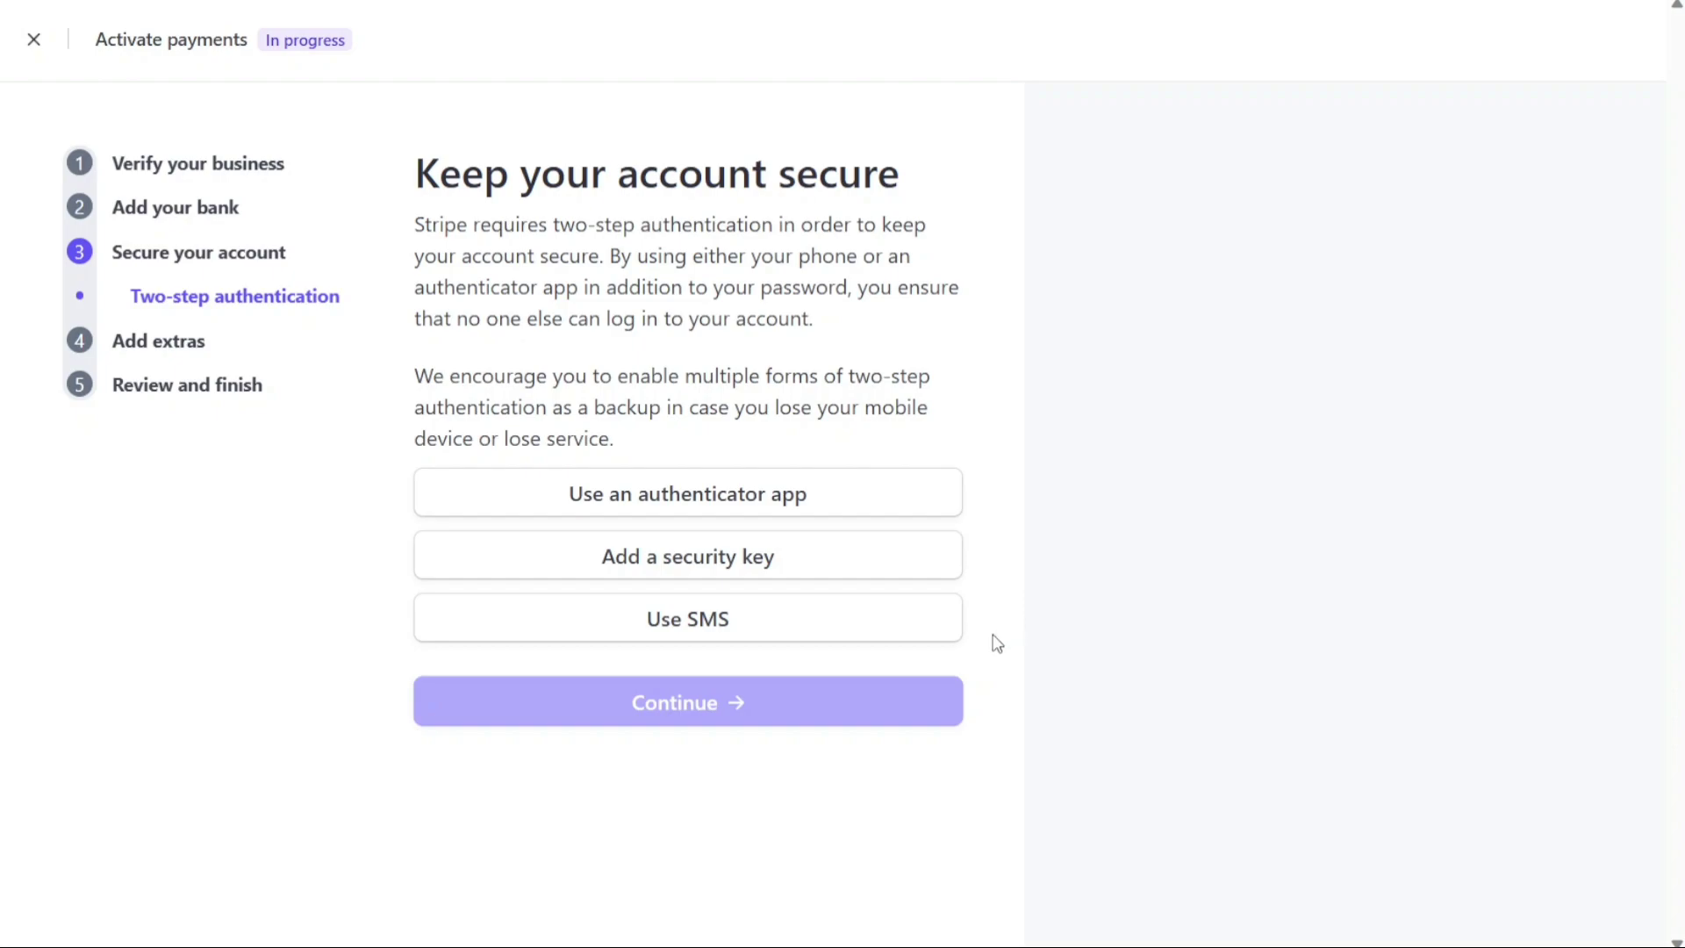
{"action": "left_click", "coordinate": [745, 632]}
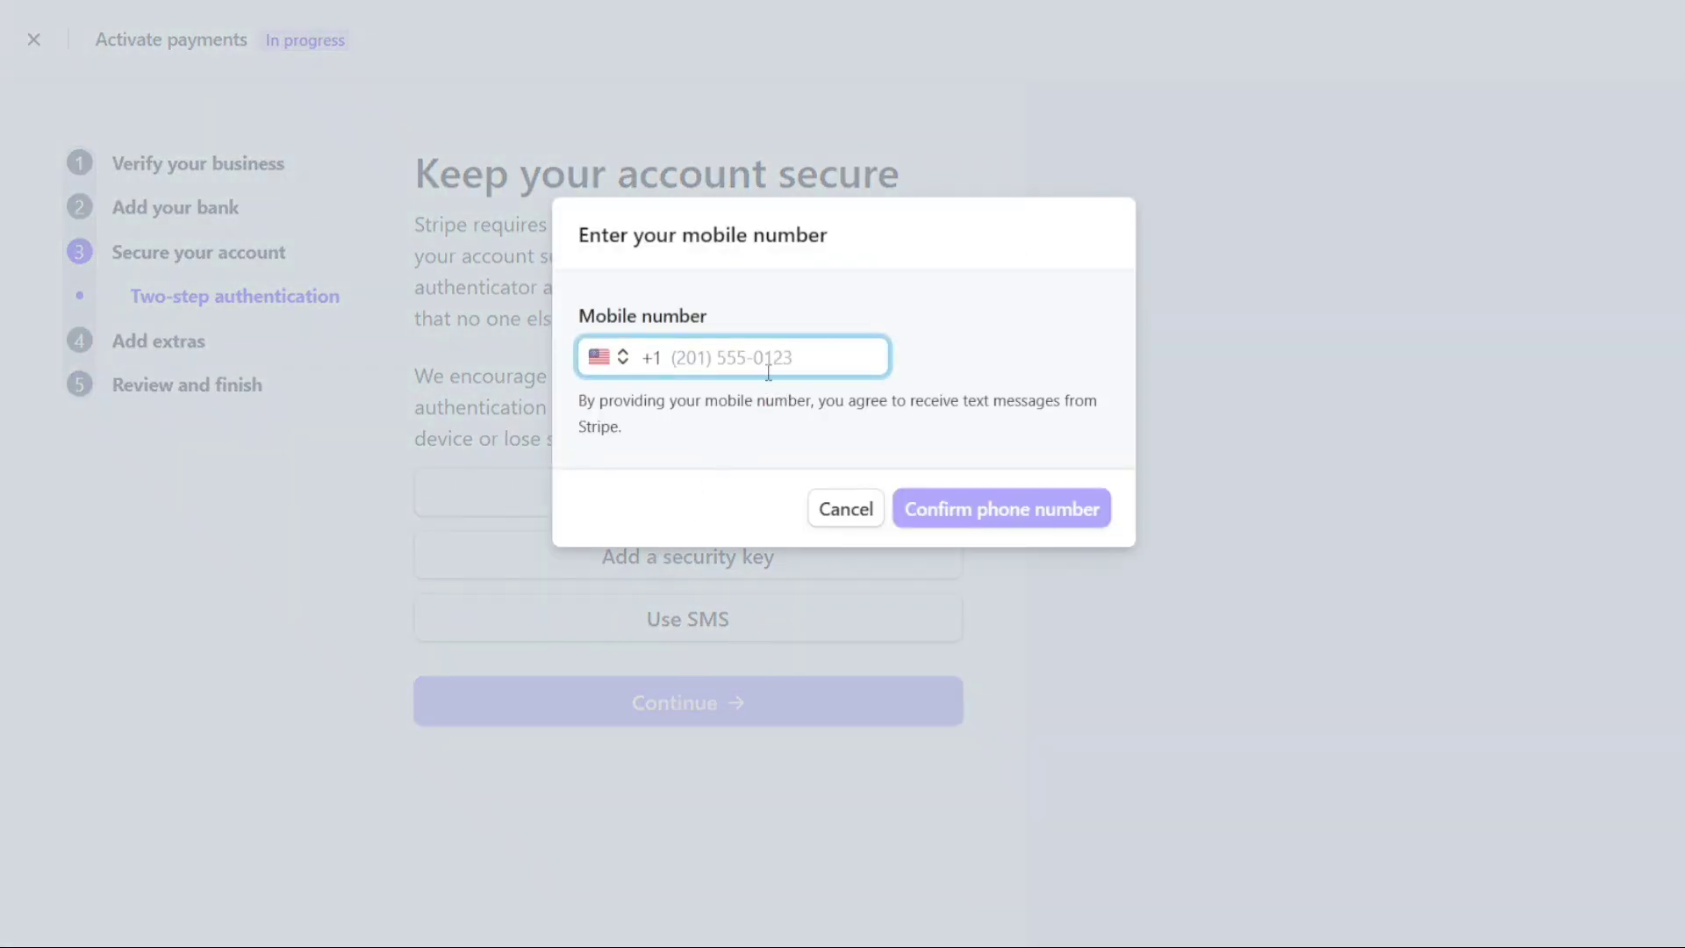
{"action": "left_click", "coordinate": [980, 509]}
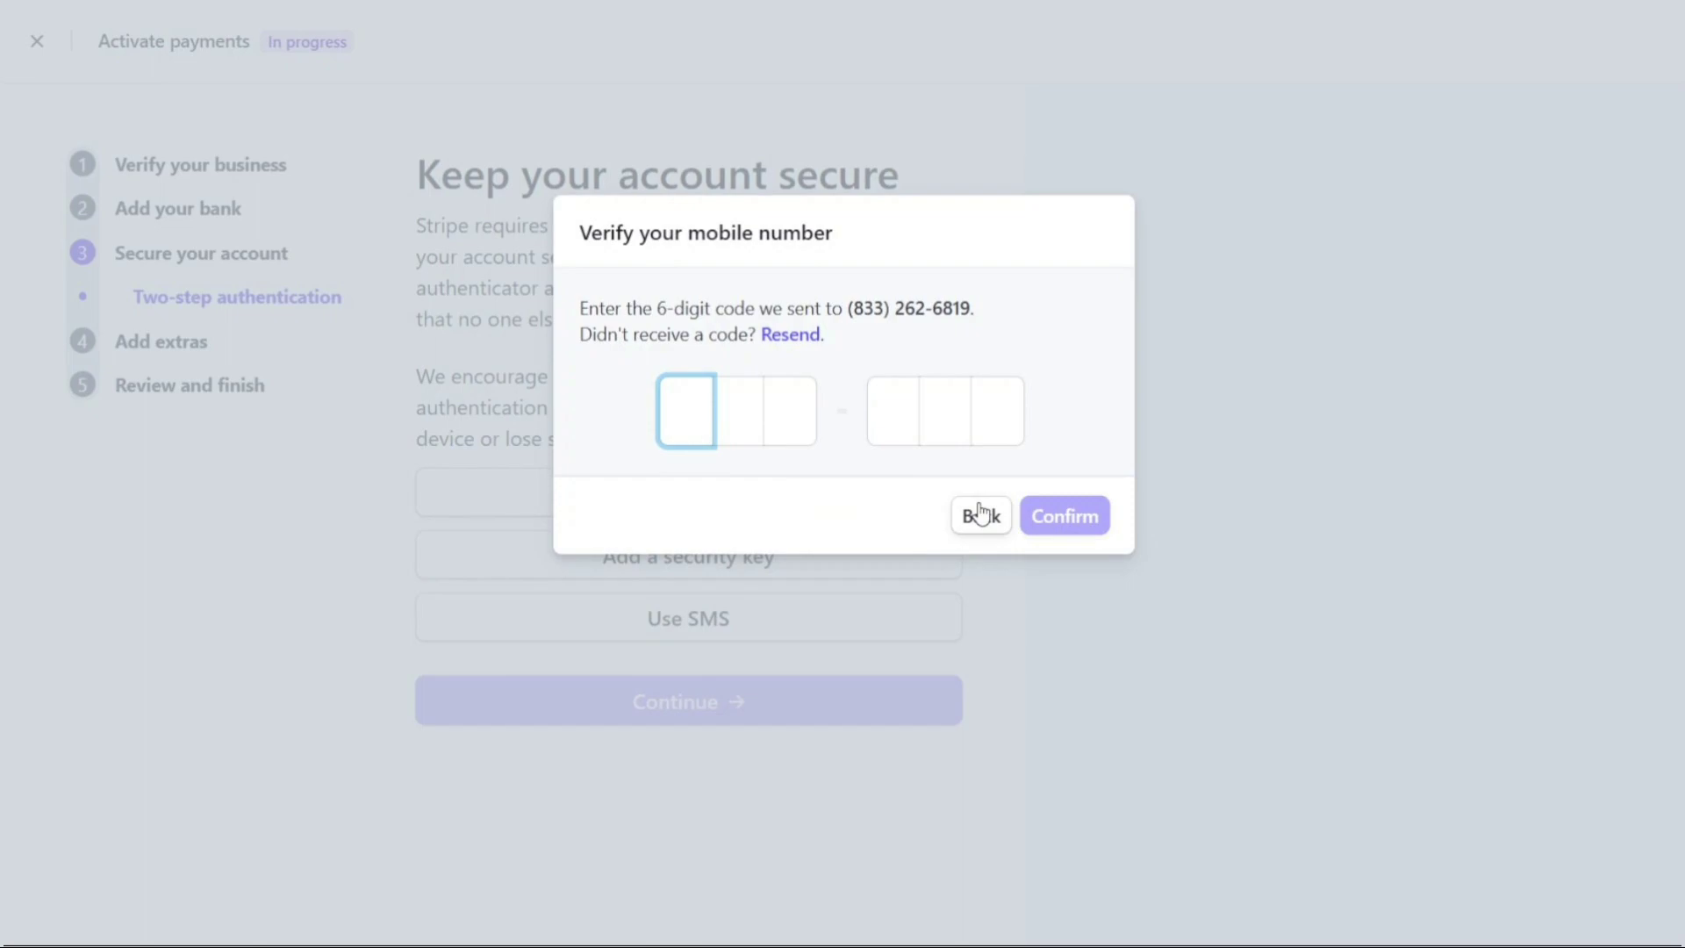
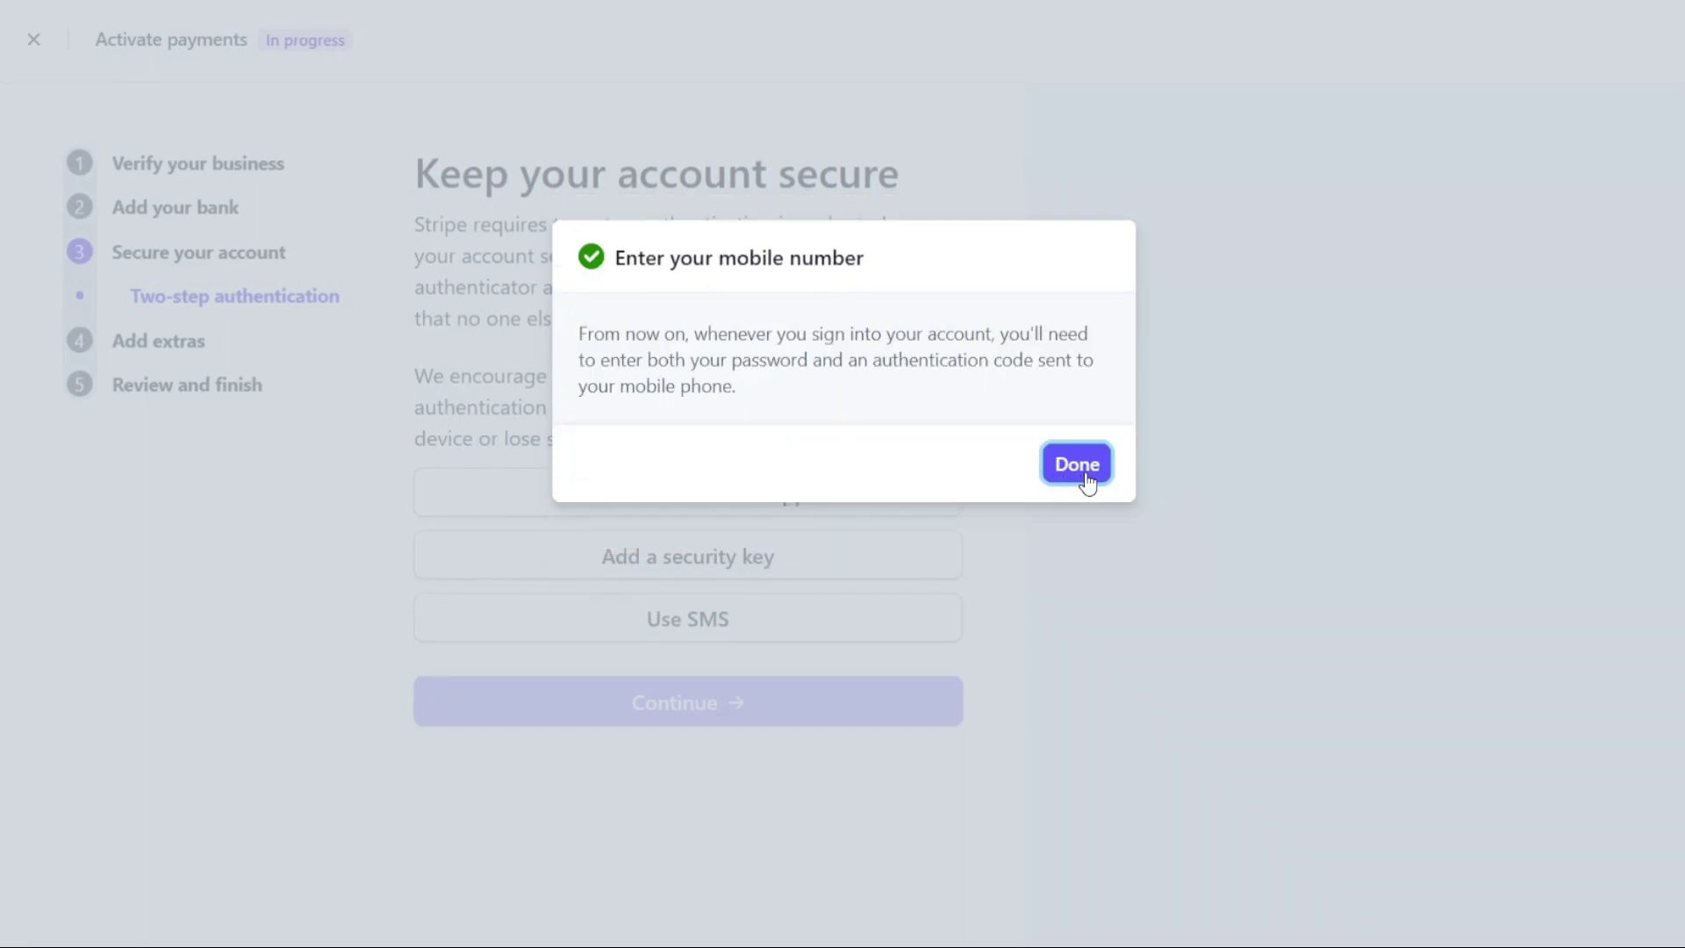
{"action": "left_click", "coordinate": [1078, 464]}
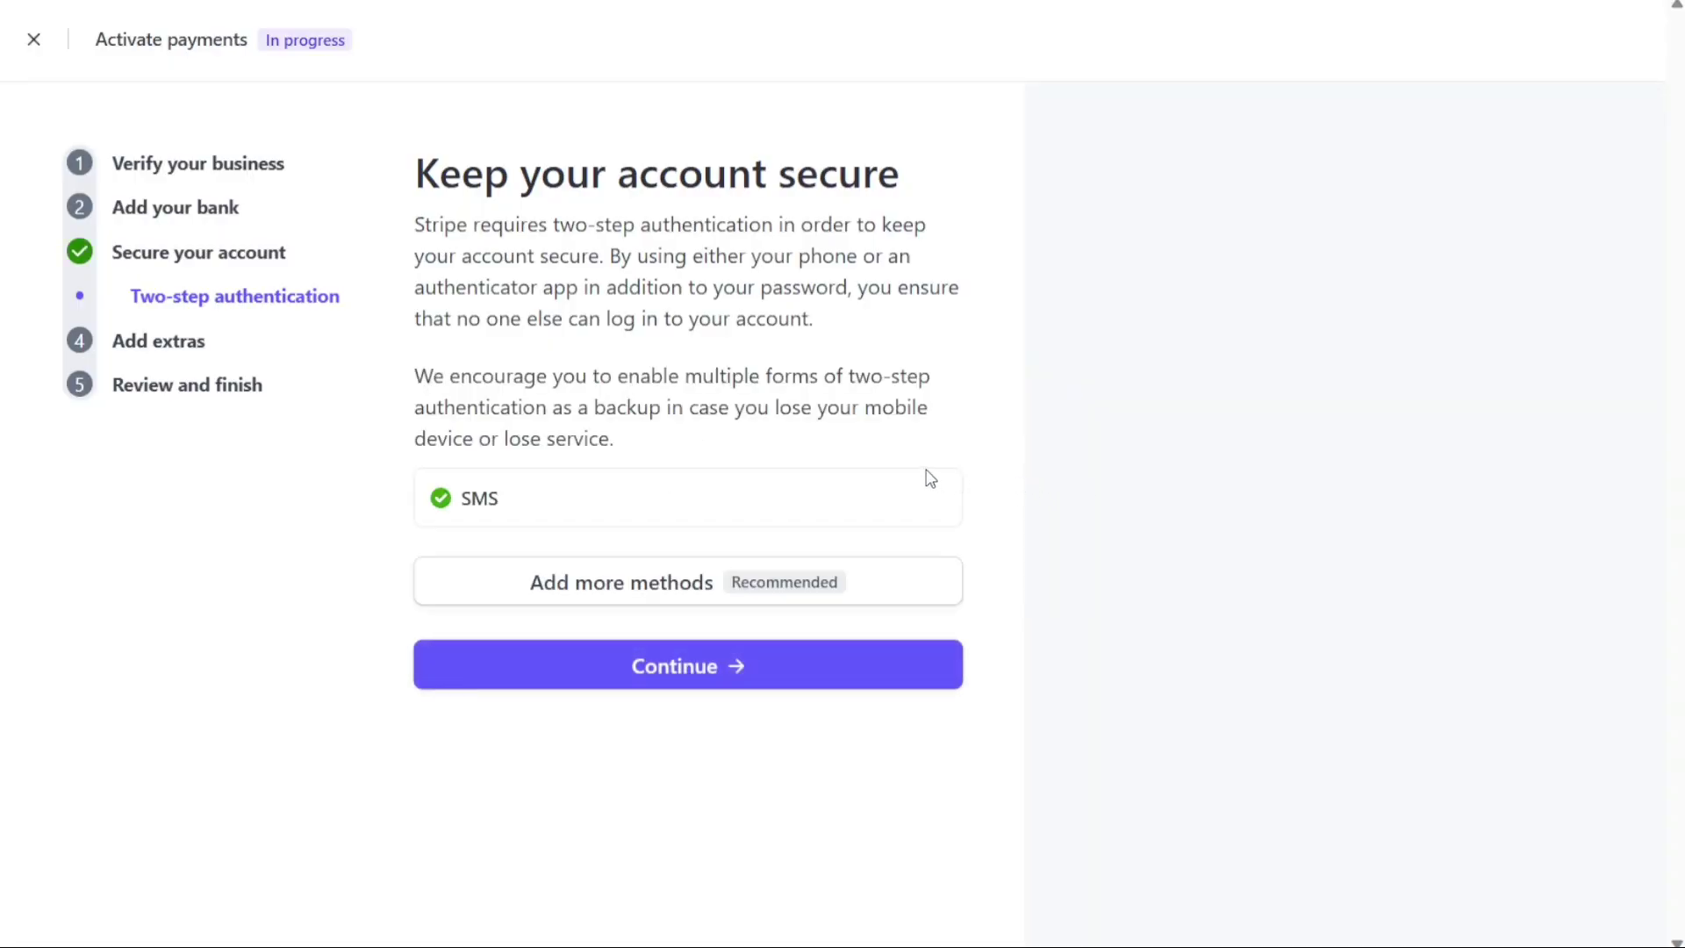
Review the product tax categories and decline automatic sales tax calculation.
{"action": "left_click", "coordinate": [684, 669]}
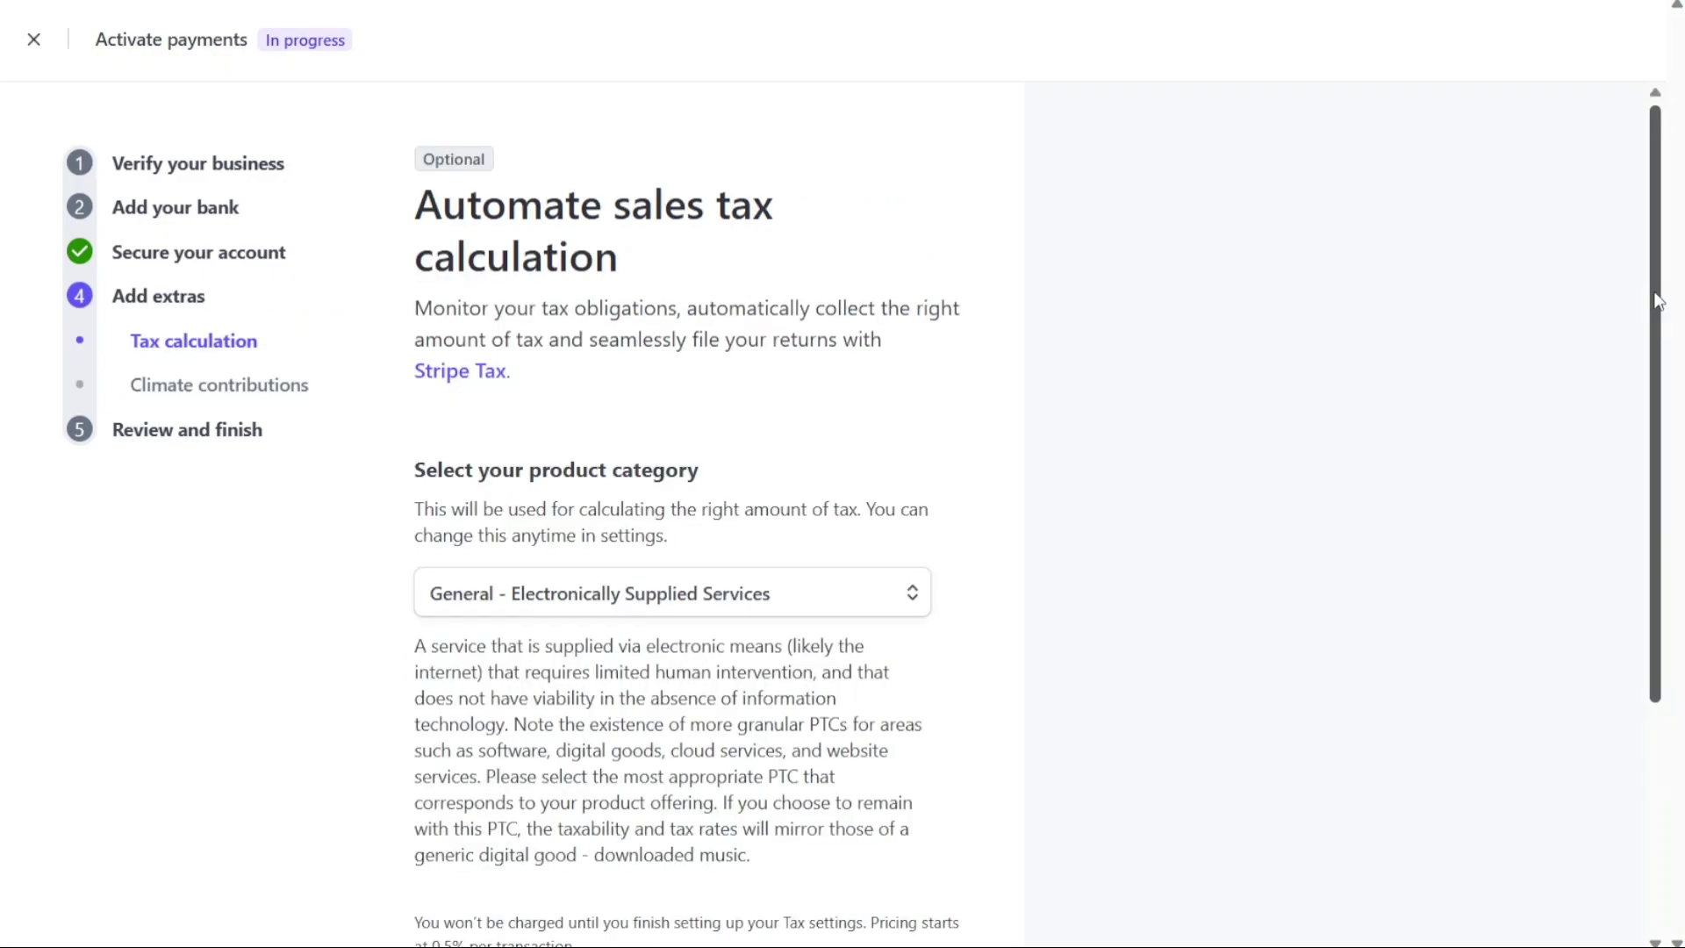
{"action": "left_click_drag", "start_coordinate": [1658, 300], "coordinate": [1649, 511]}
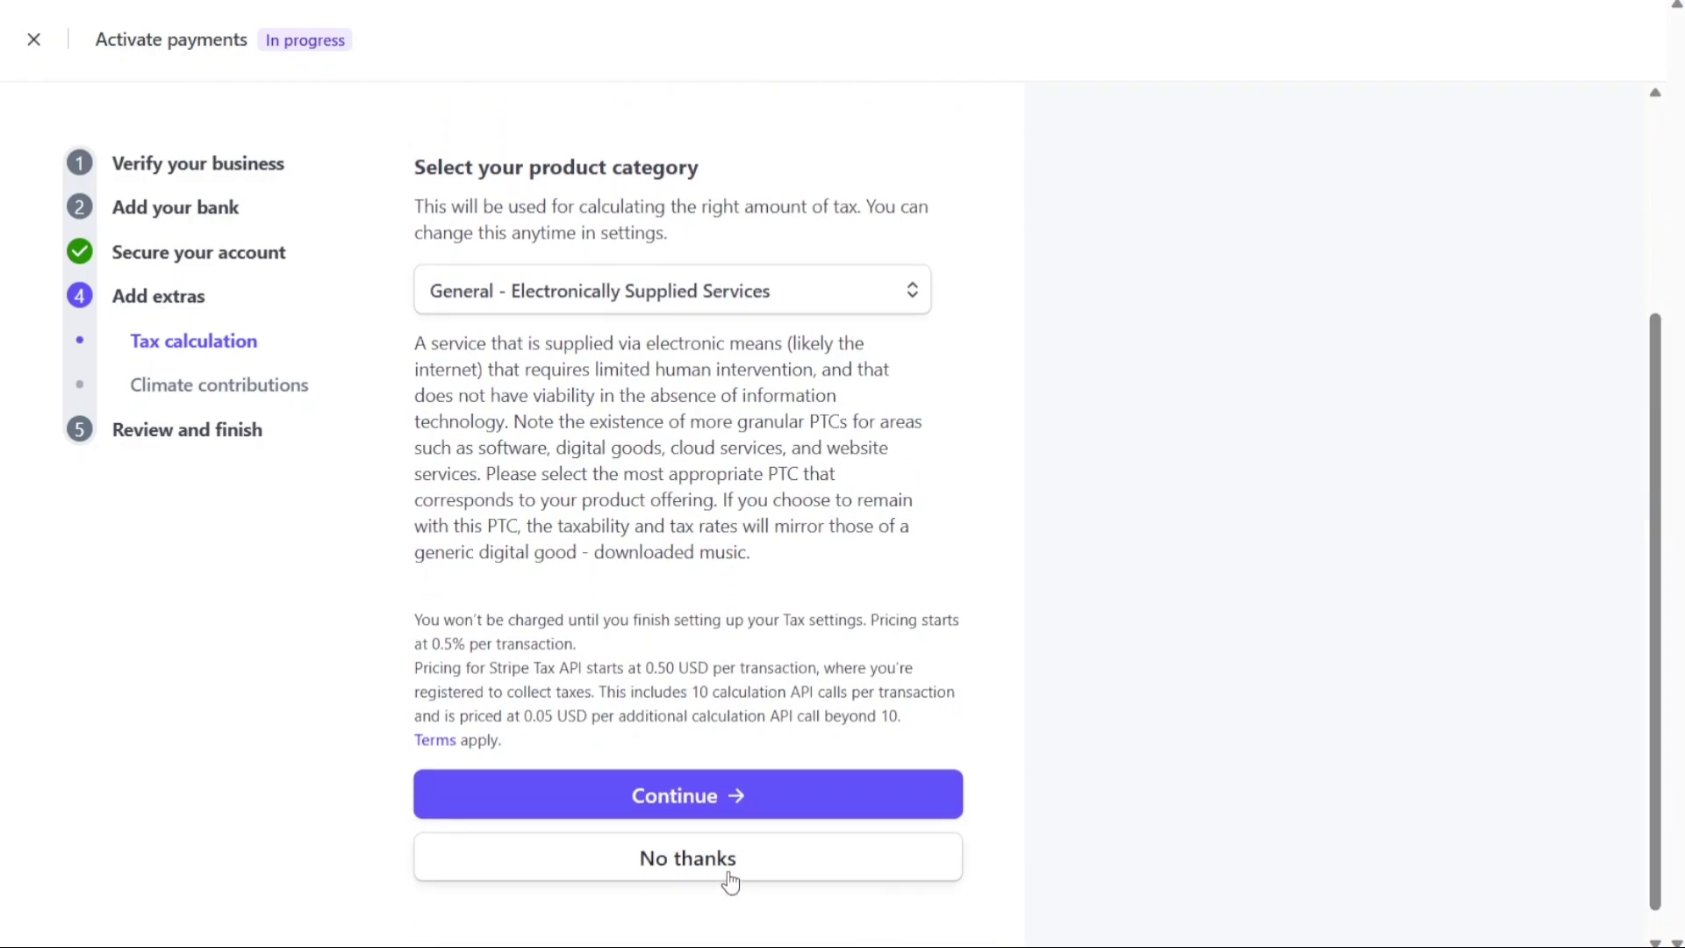
{"action": "left_click", "coordinate": [794, 303]}
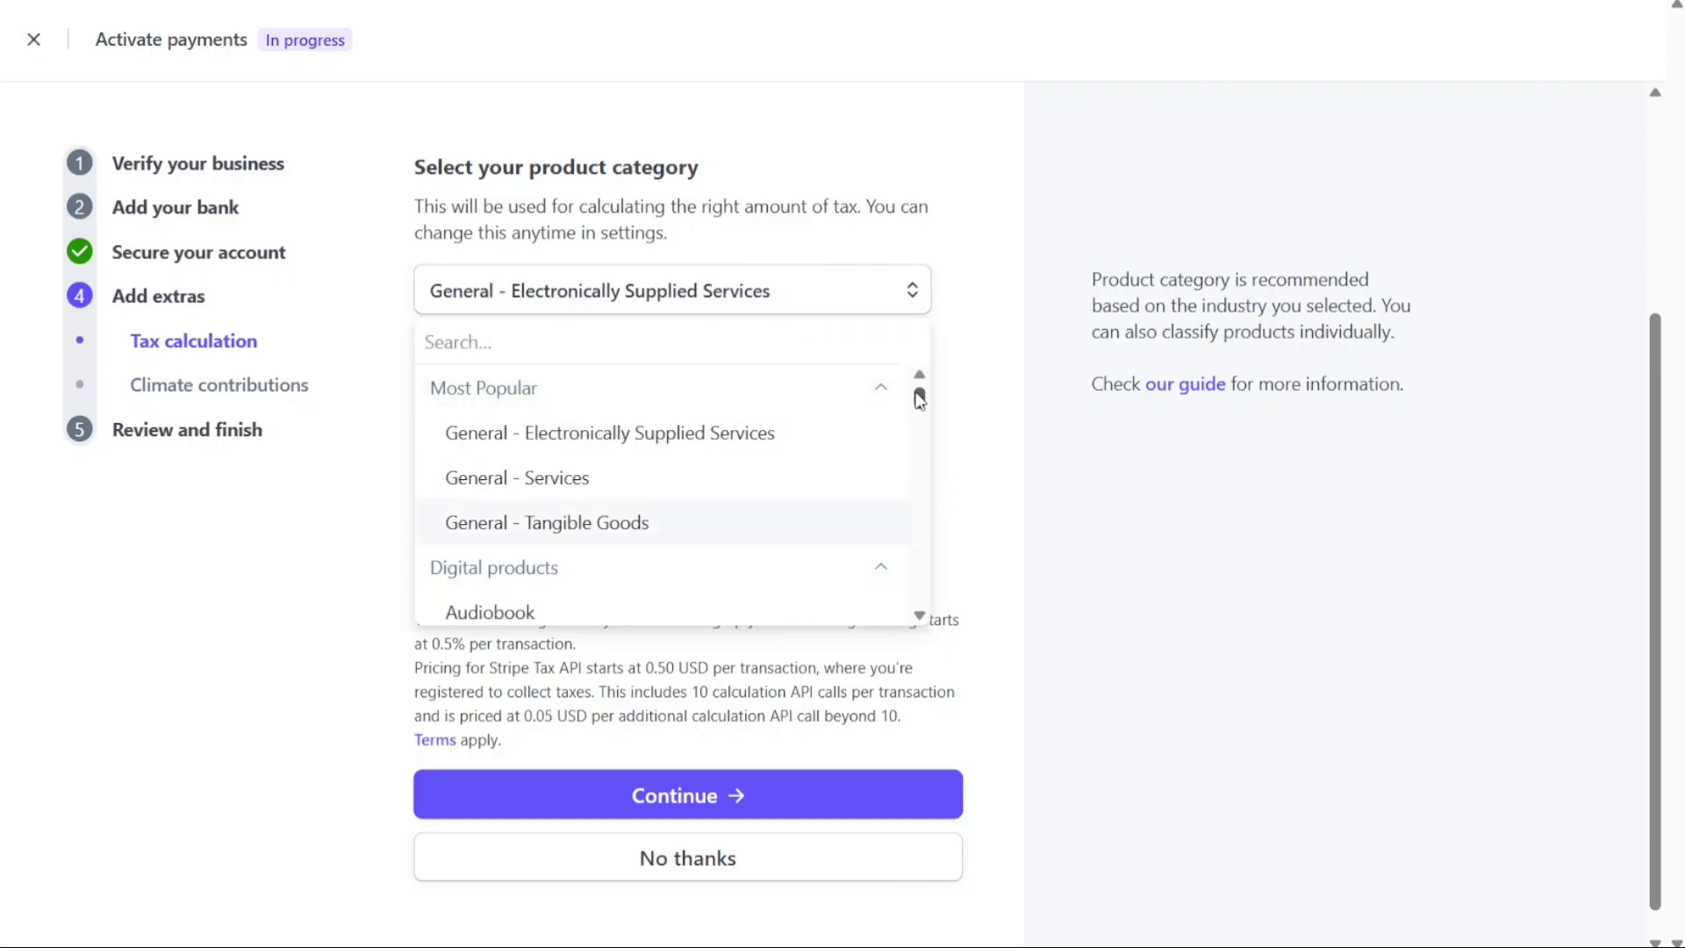
{"action": "left_click_drag", "start_coordinate": [919, 397], "coordinate": [920, 434]}
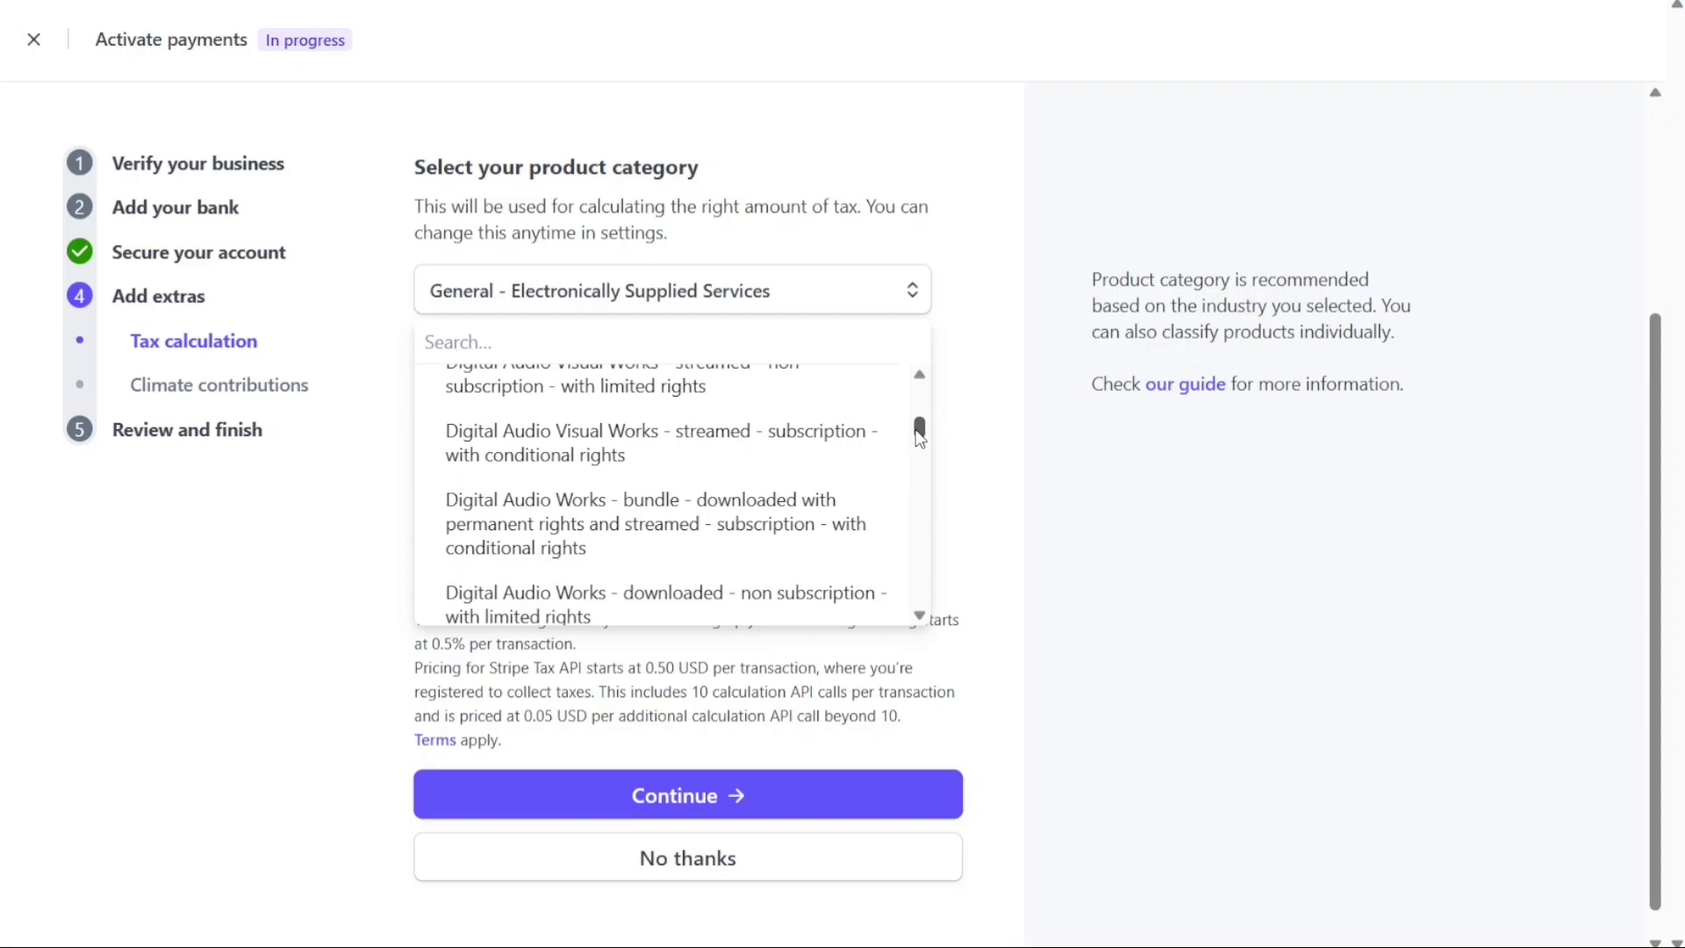
{"action": "left_click", "coordinate": [722, 876]}
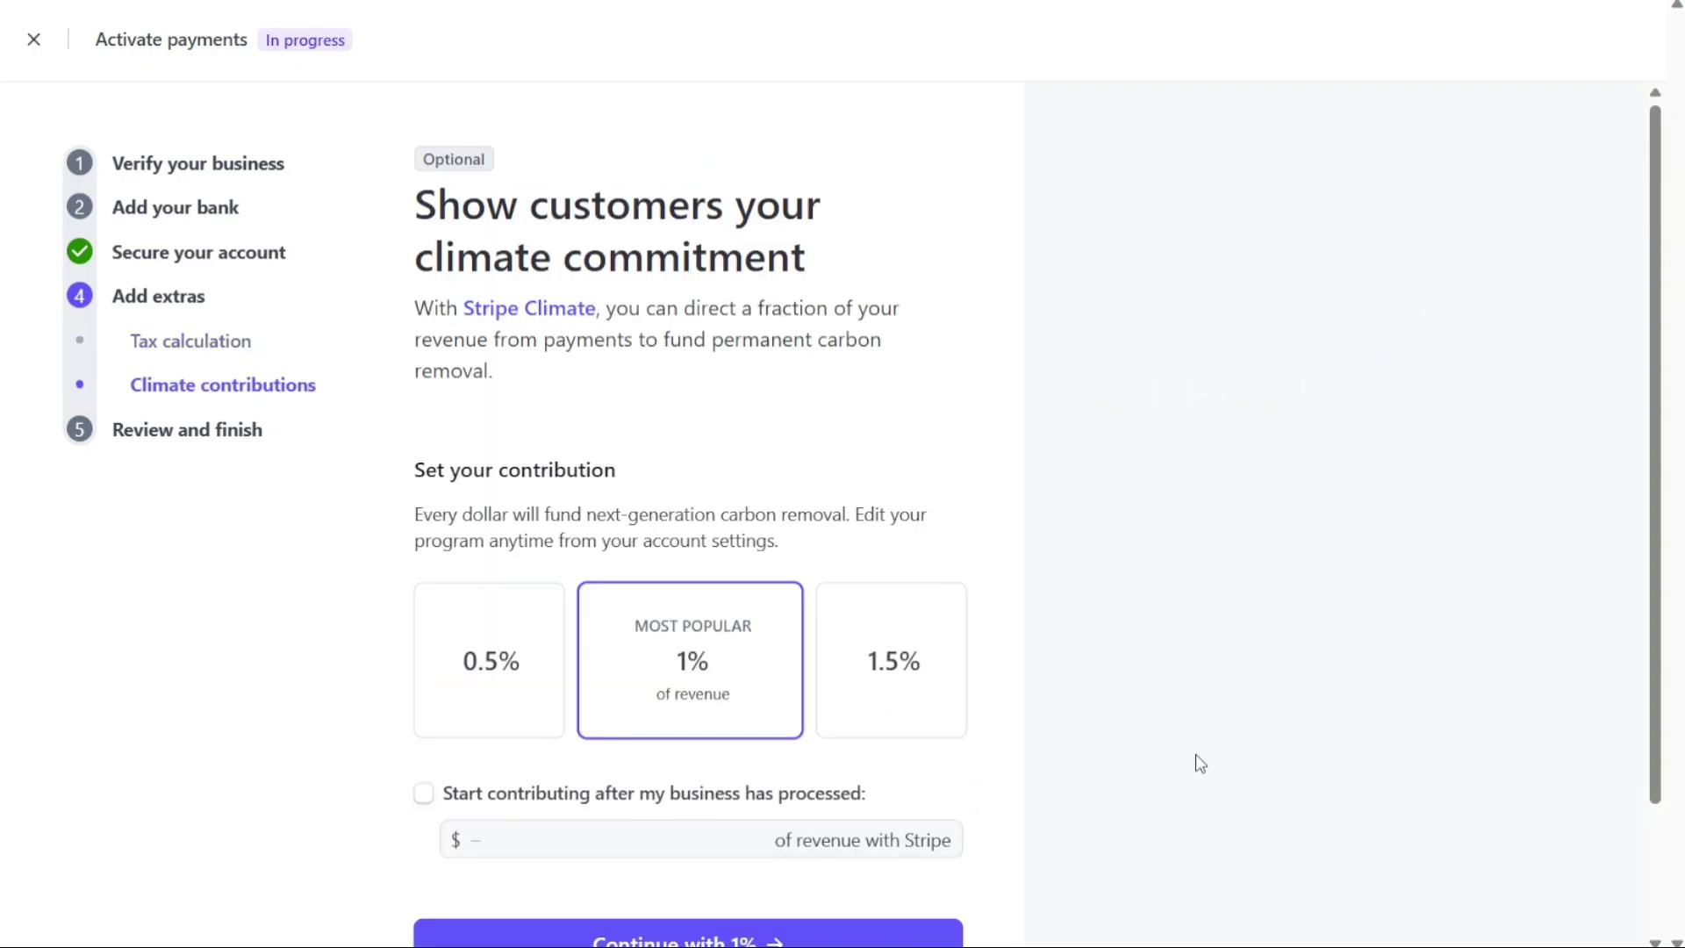
{"action": "left_click_drag", "start_coordinate": [1647, 571], "coordinate": [1624, 745]}
Decline climate contributions, look over the Review and finish summary, and exit the activation flow to the dashboard.
{"action": "left_click", "coordinate": [850, 867]}
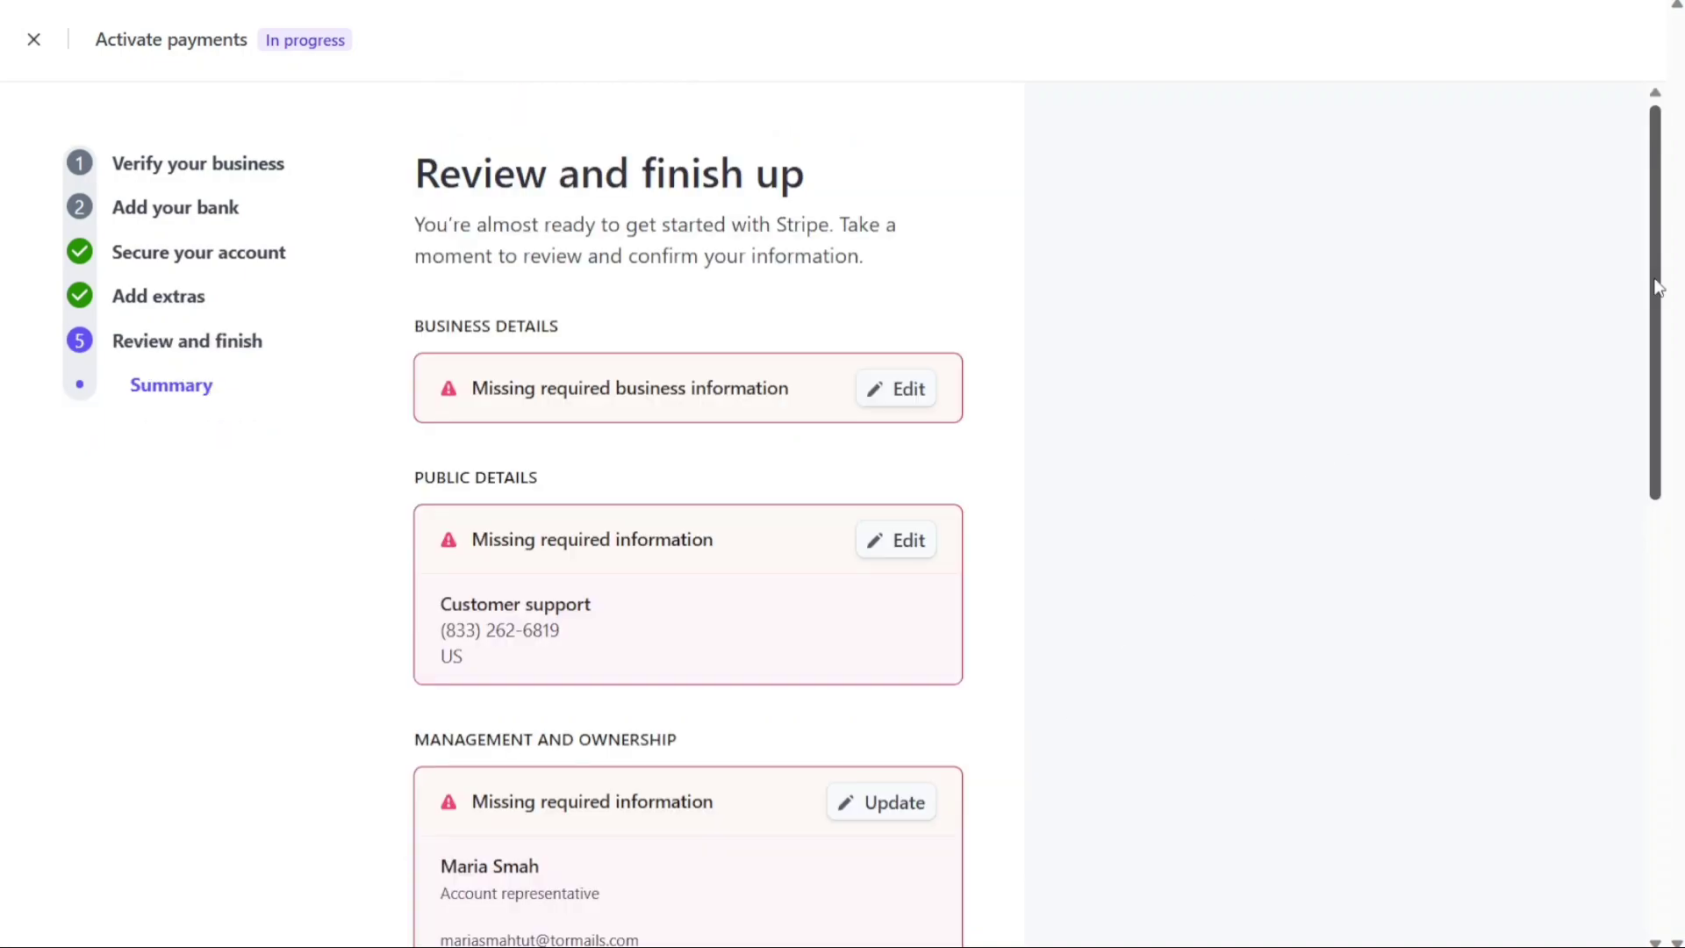
{"action": "scroll", "coordinate": [1658, 287], "scroll_direction": "down", "scroll_amount": 1}
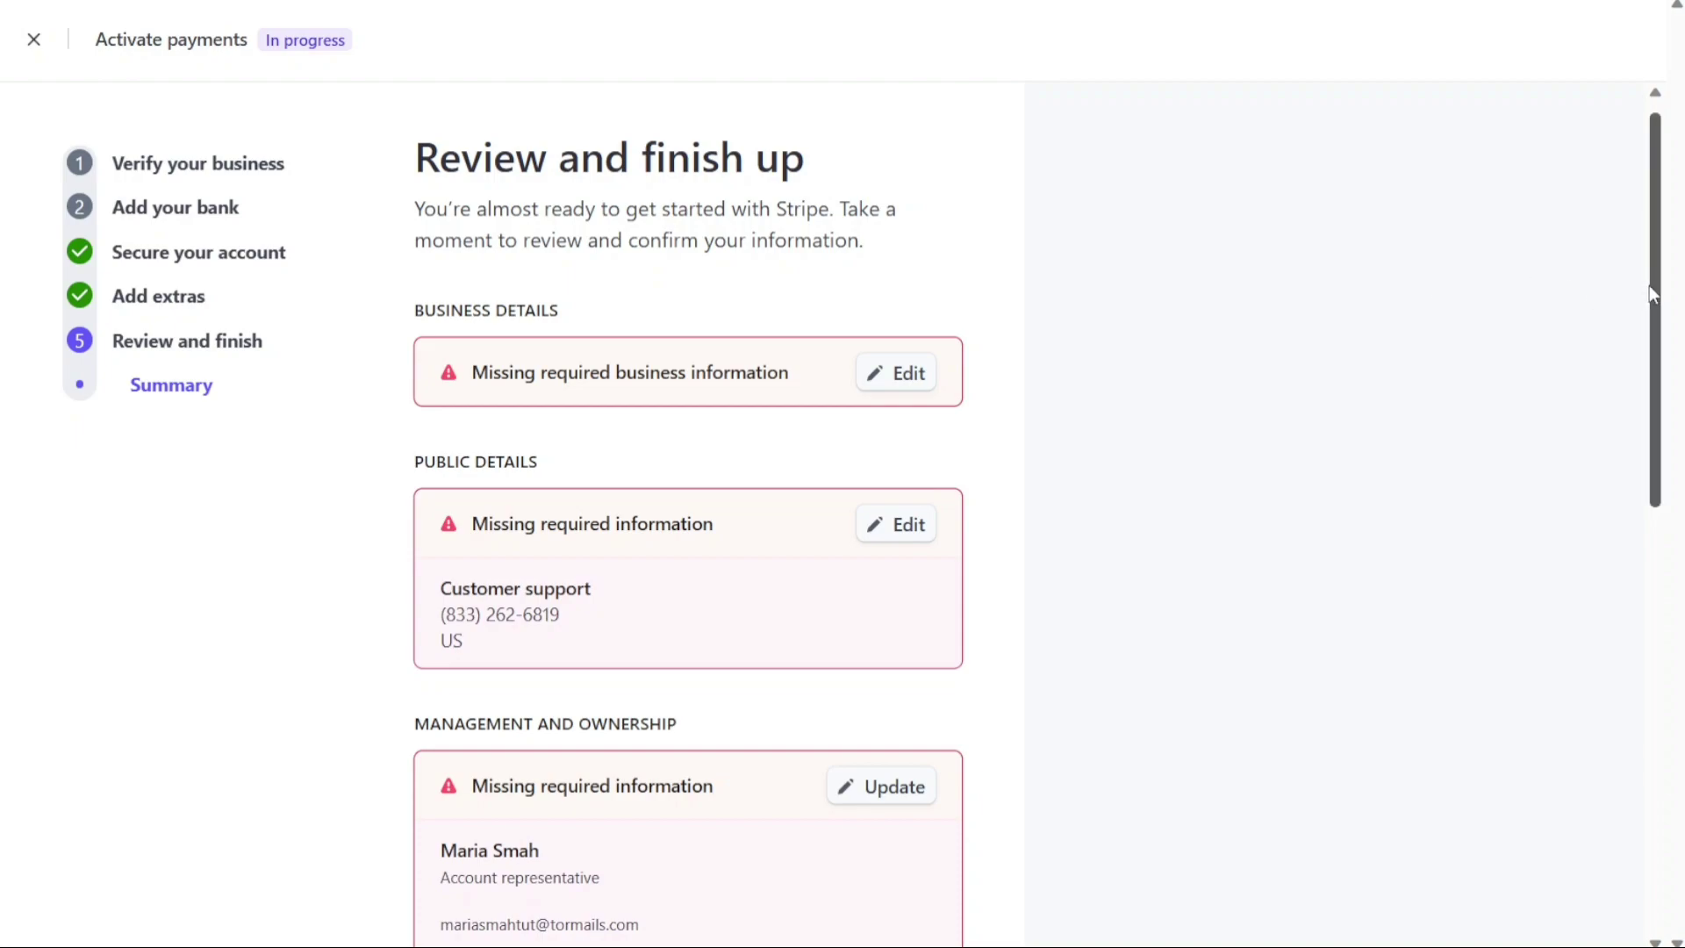
{"action": "left_click_drag", "start_coordinate": [1659, 294], "coordinate": [1613, 741]}
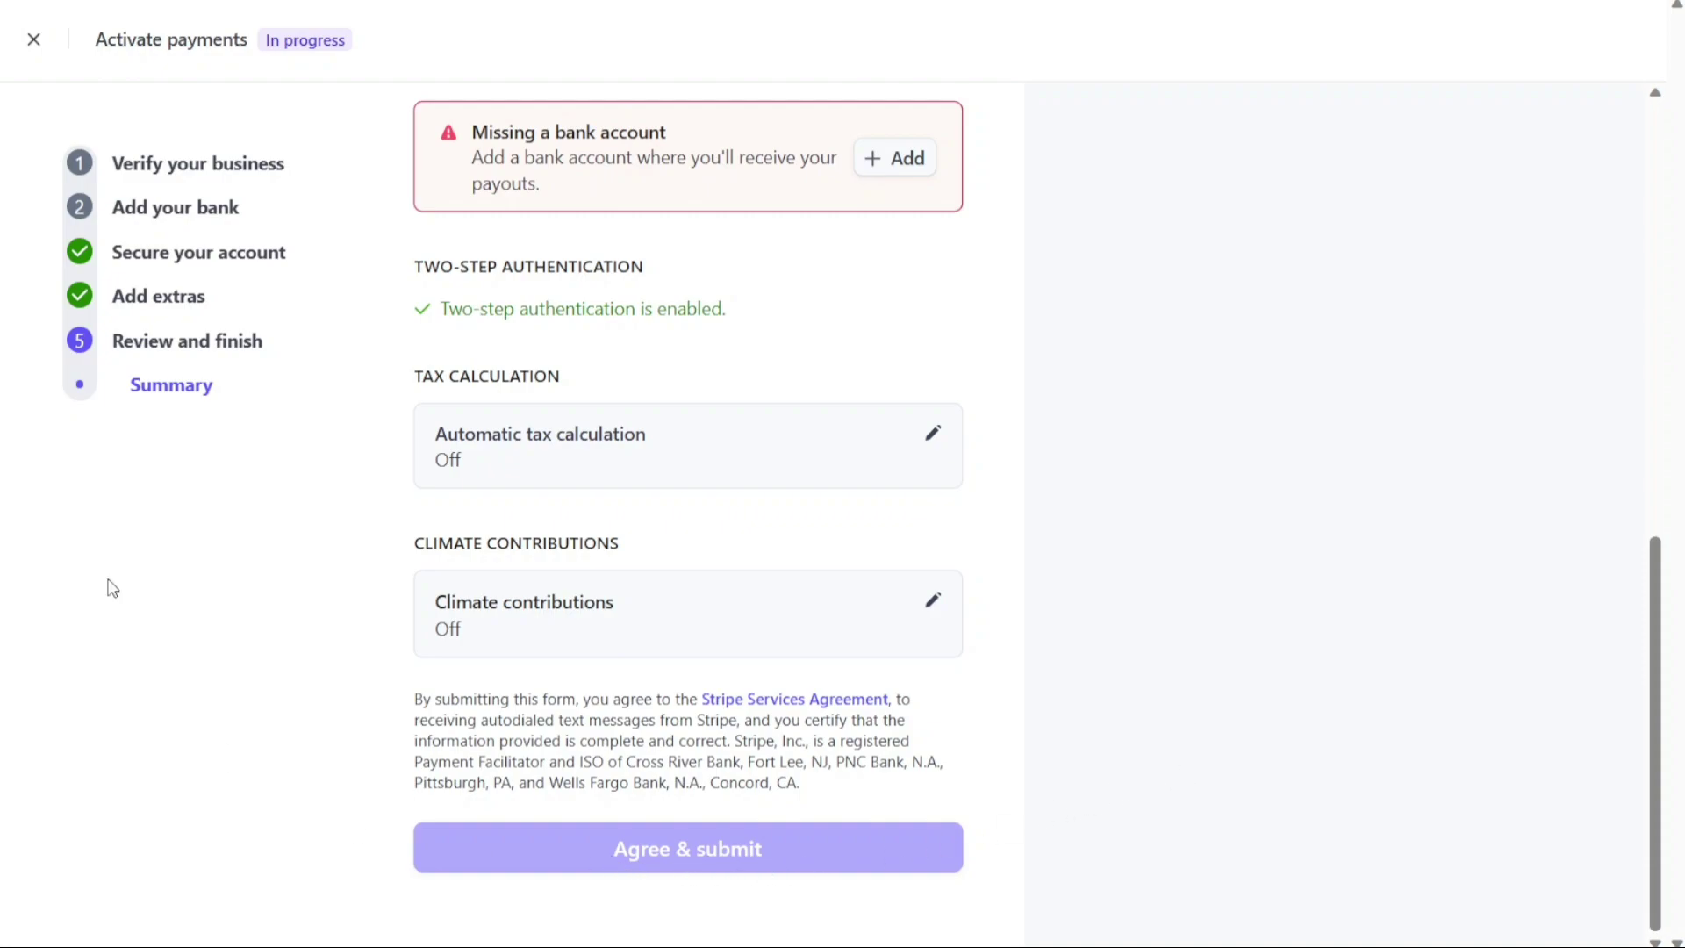
{"action": "left_click", "coordinate": [37, 42]}
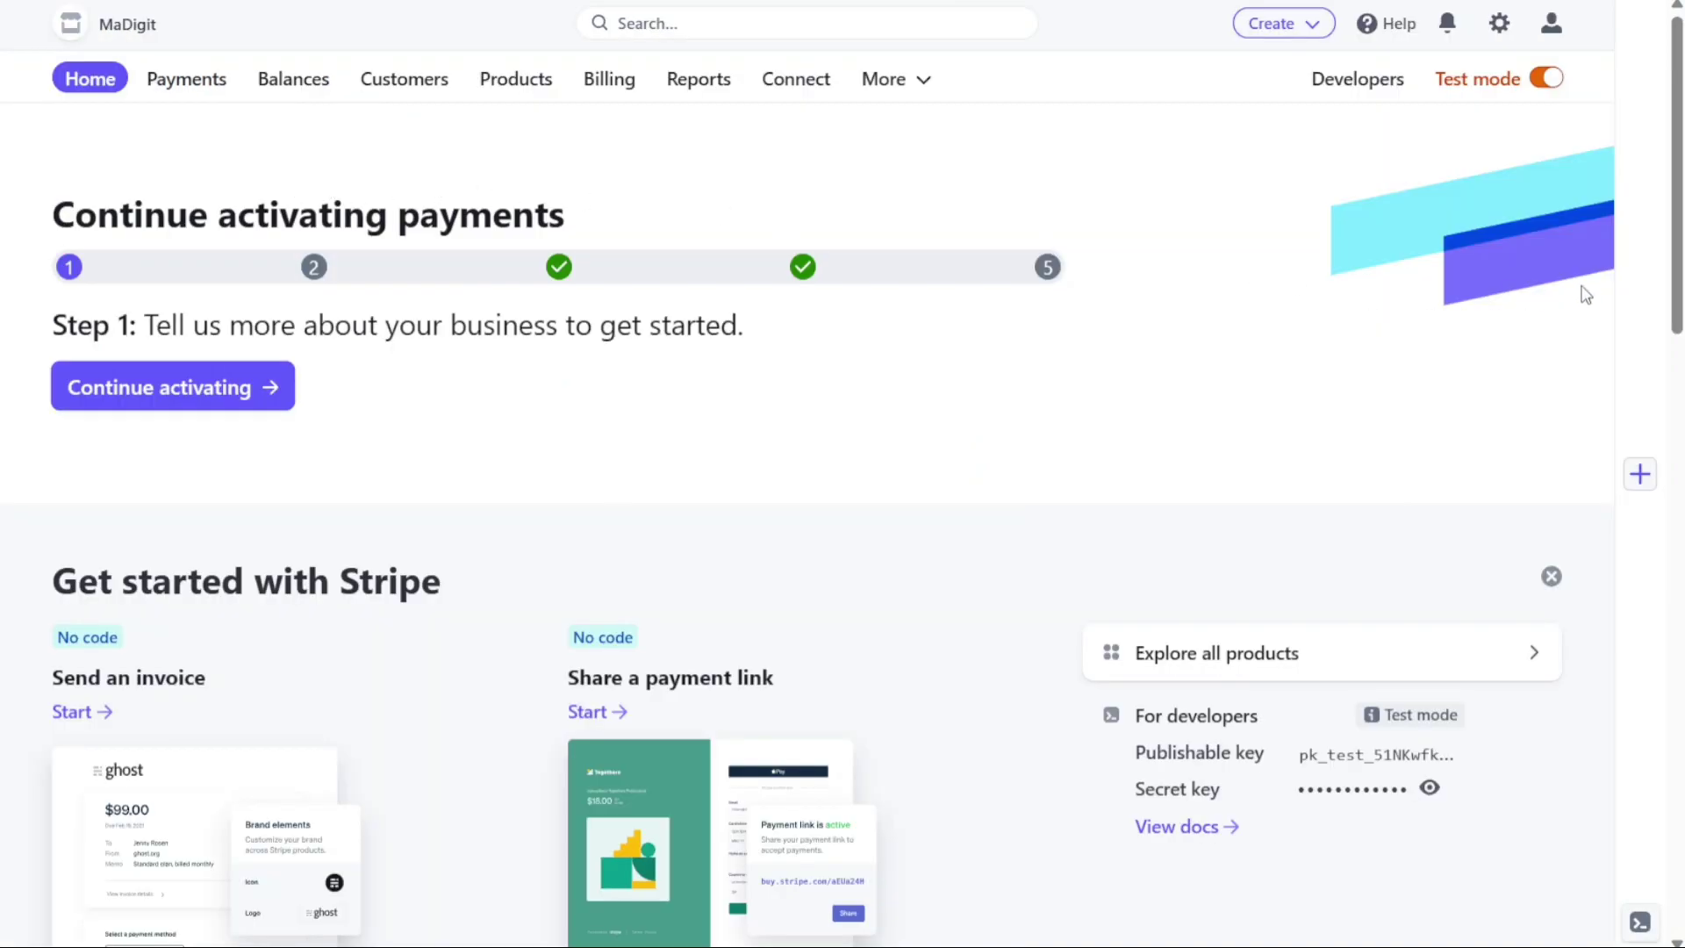
{"action": "left_click_drag", "start_coordinate": [1665, 231], "coordinate": [1633, 489]}
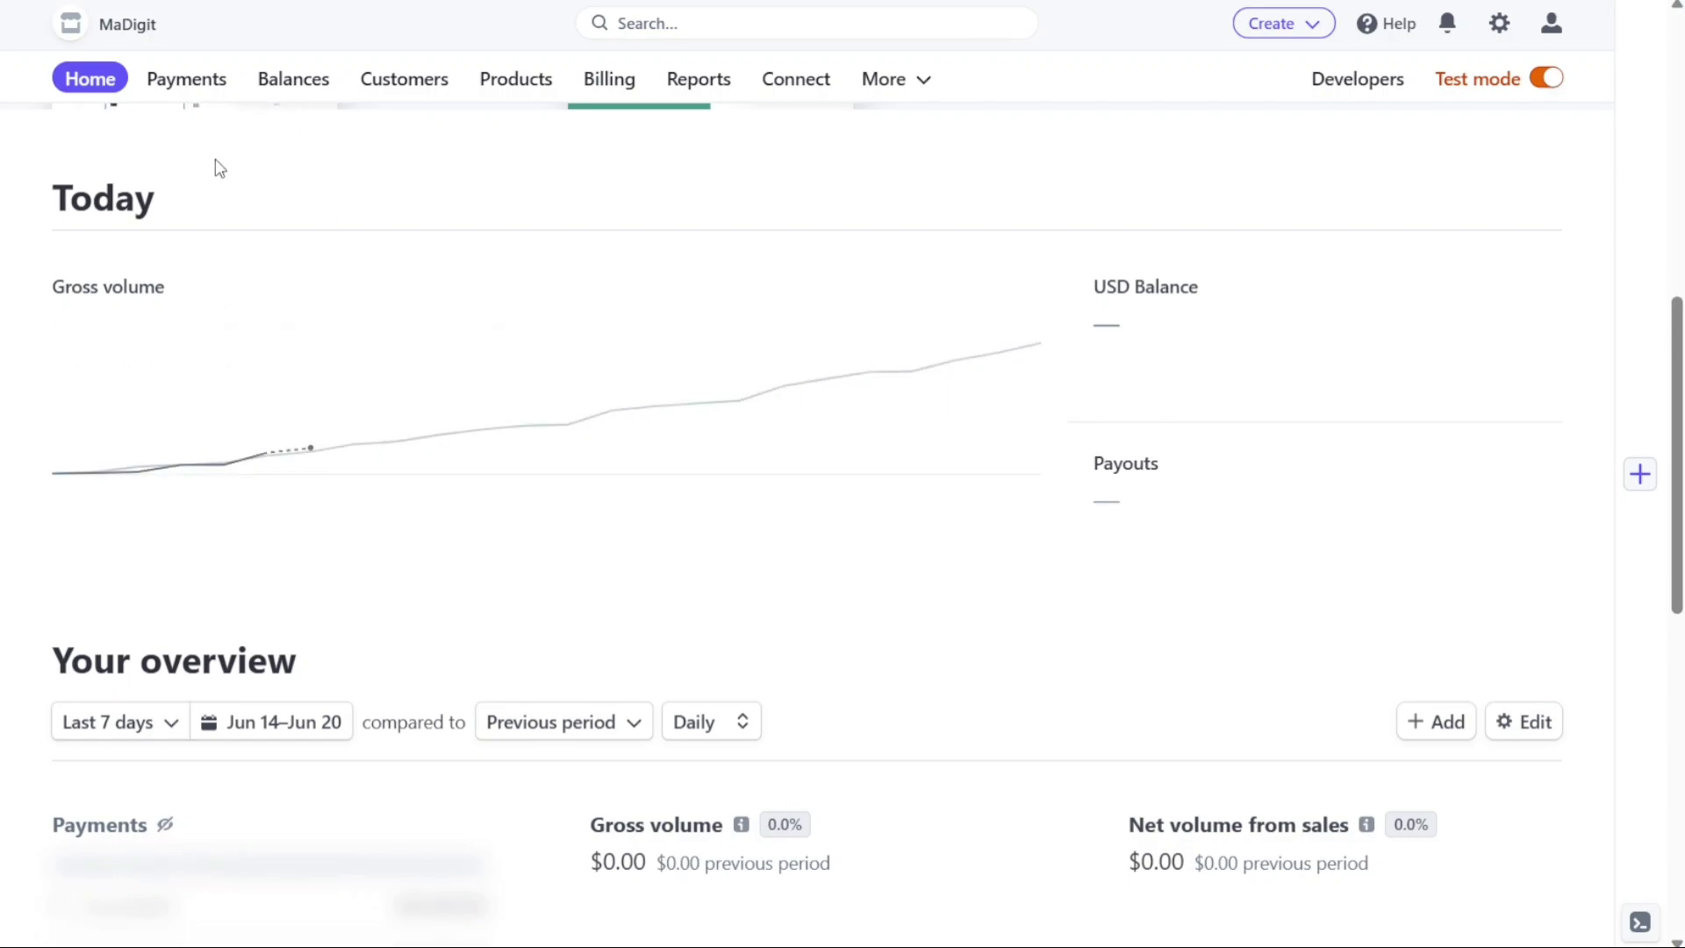
From the Payments page, start a manual payment of 1,000.00 in US Dollars.
{"action": "left_click", "coordinate": [201, 88]}
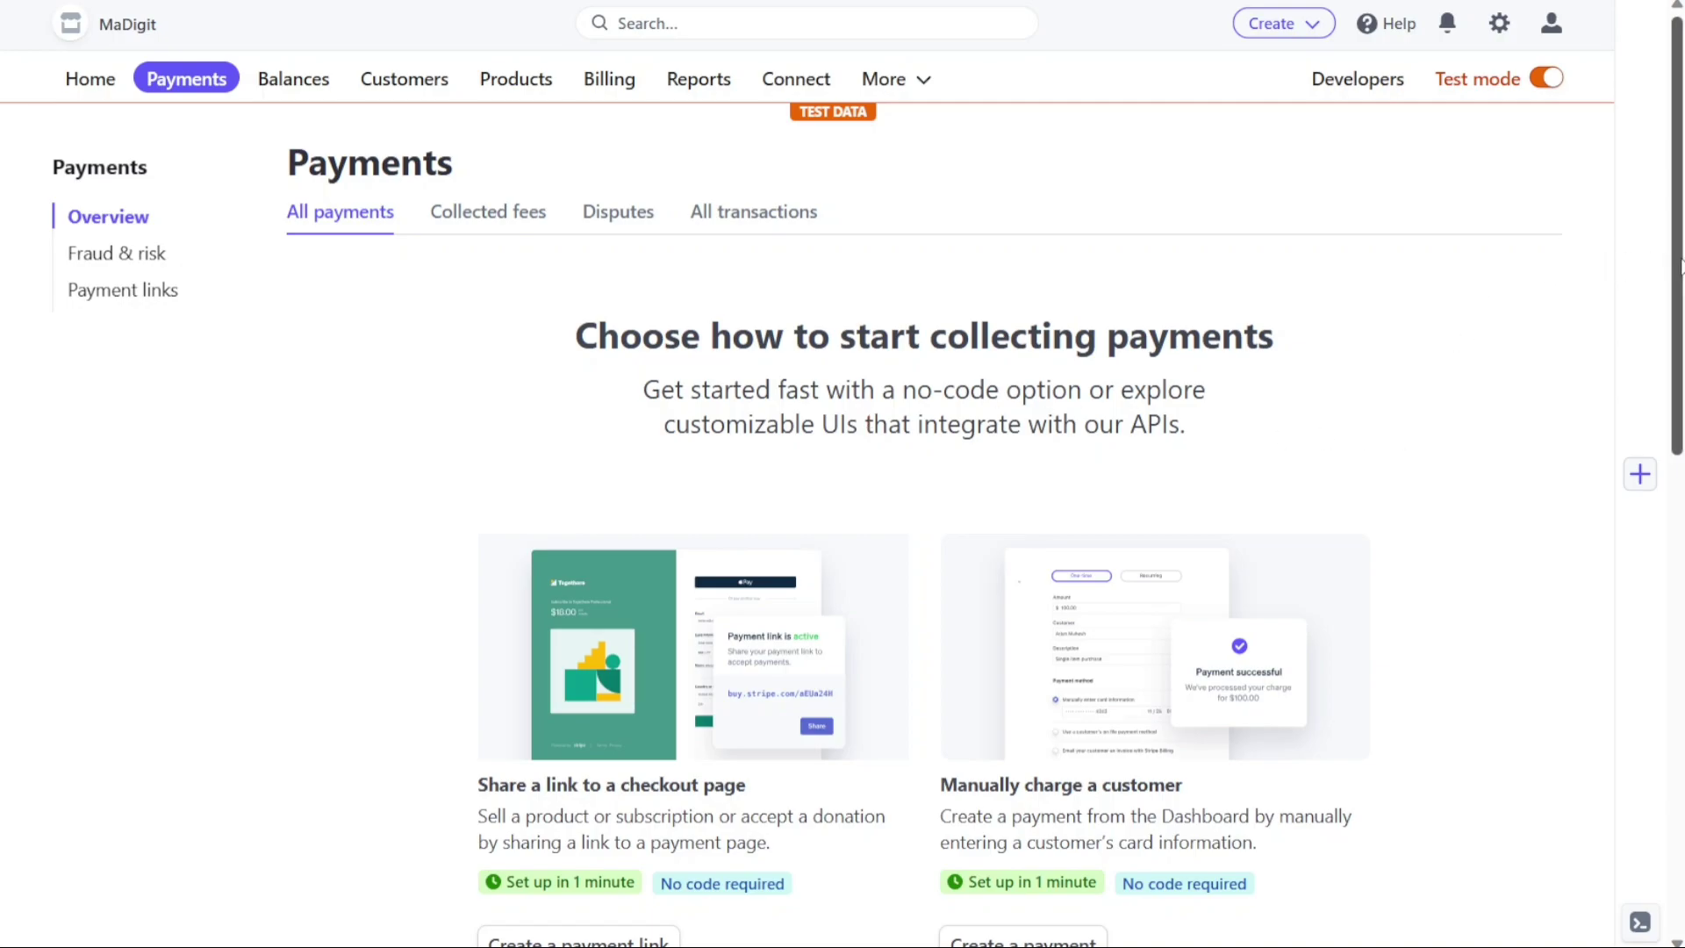
{"action": "left_click_drag", "start_coordinate": [1678, 258], "coordinate": [1636, 373]}
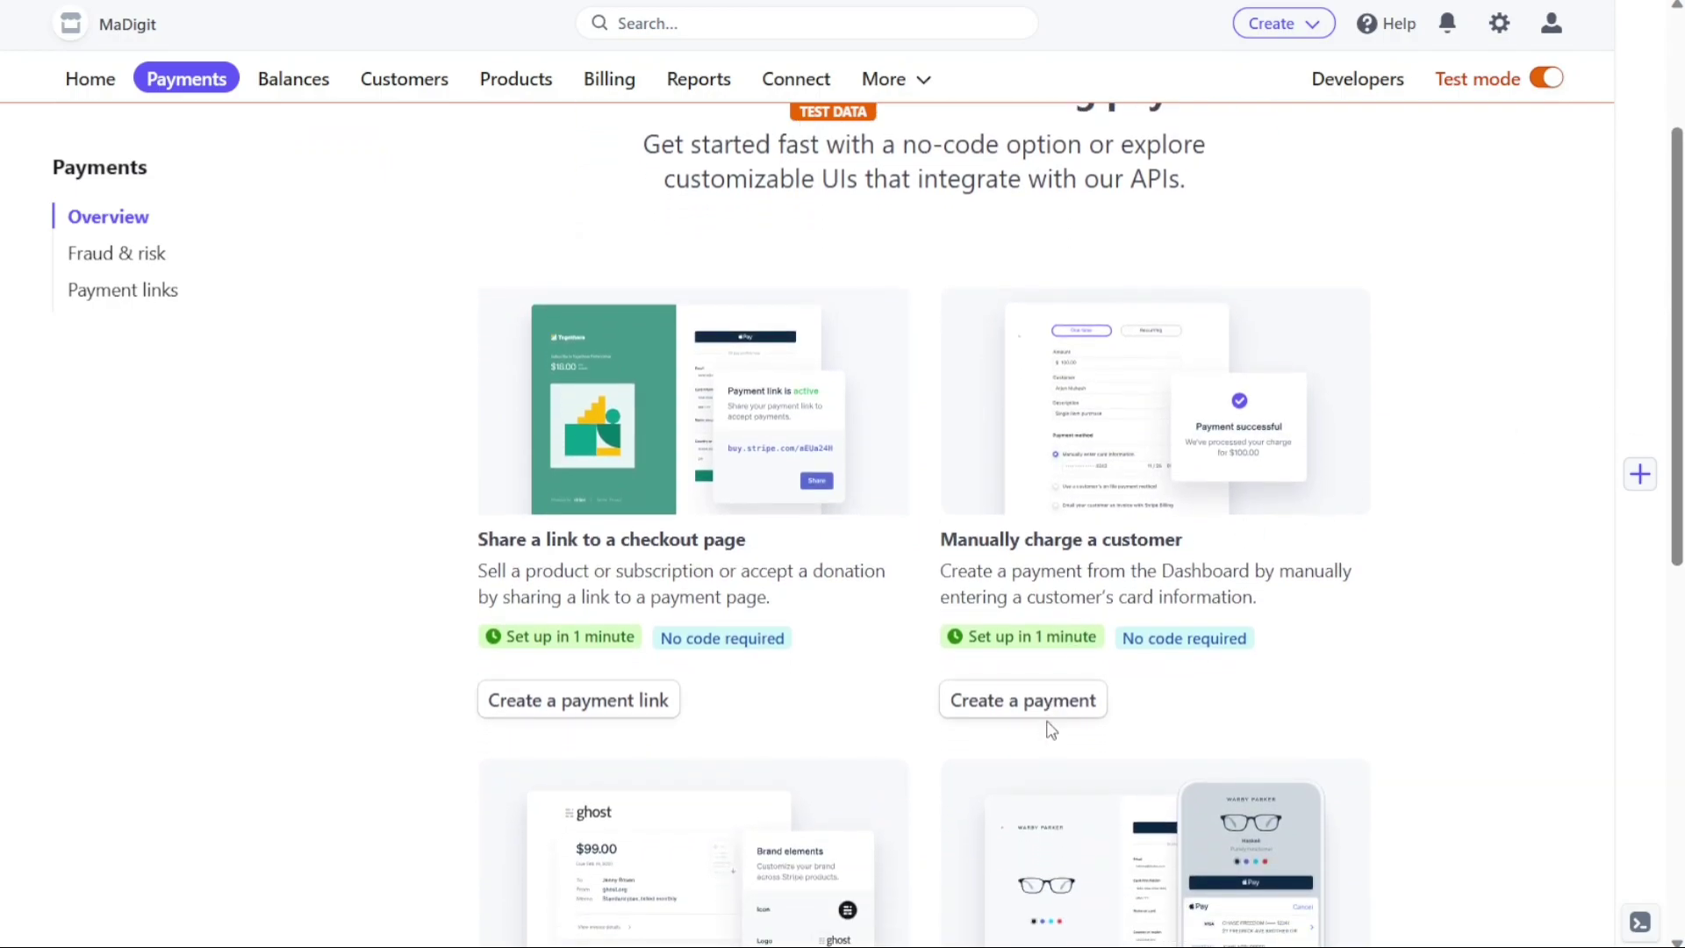
{"action": "left_click", "coordinate": [1007, 702]}
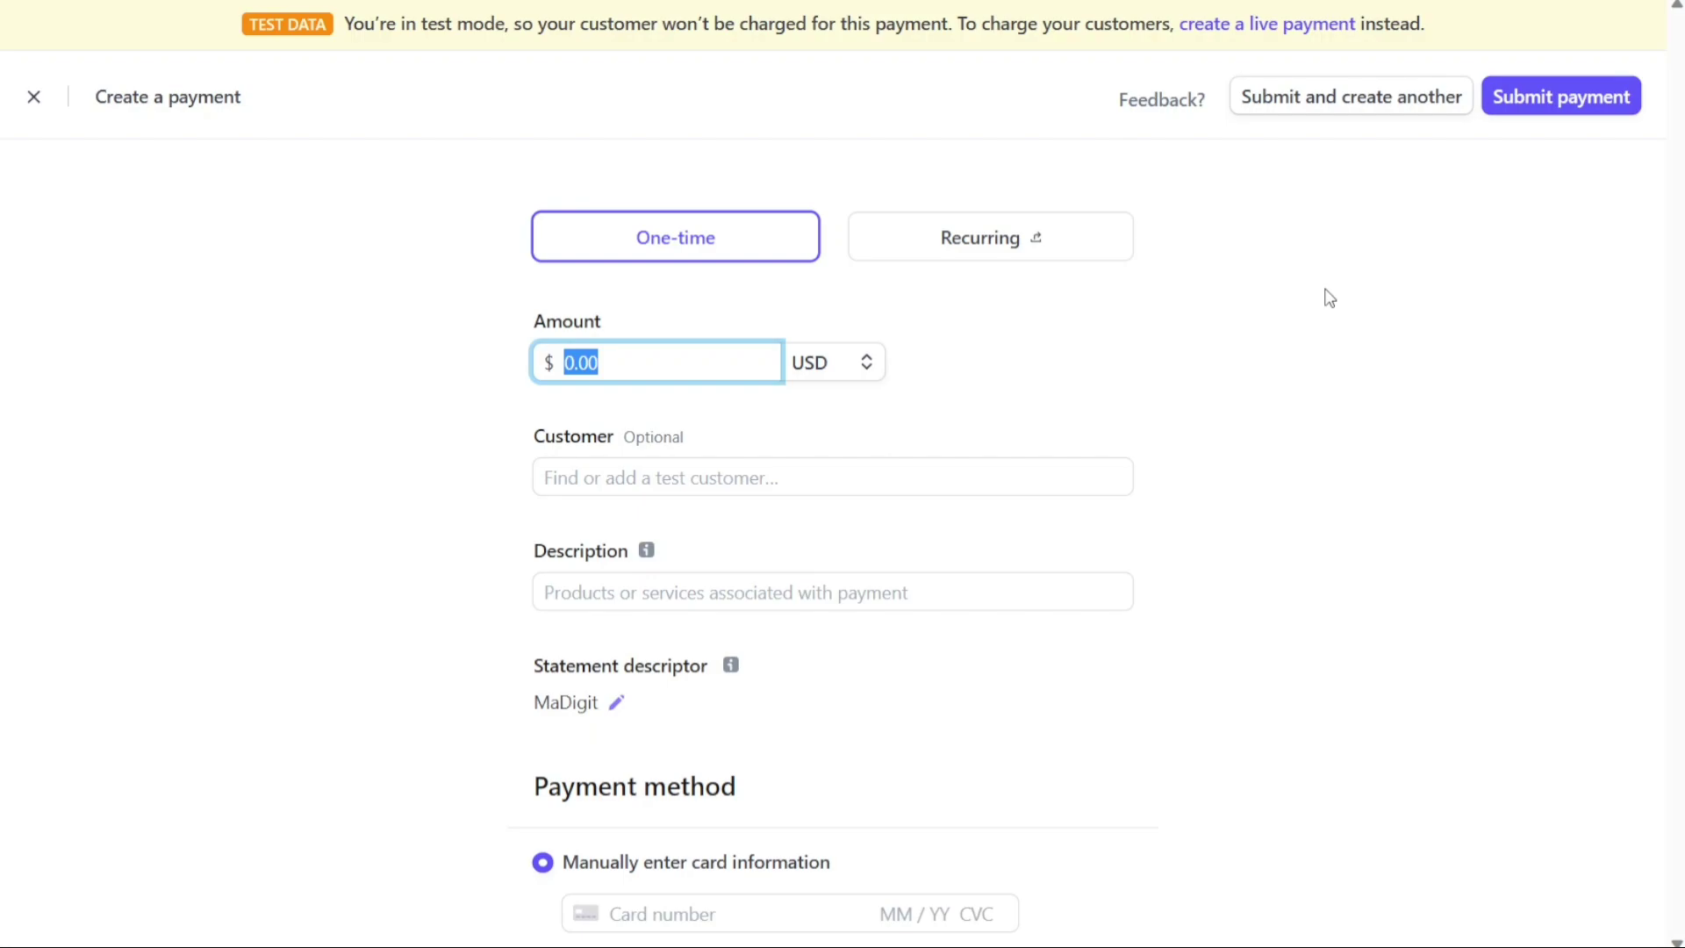
{"action": "type", "text": "1000"}
{"action": "left_click", "coordinate": [1329, 298]}
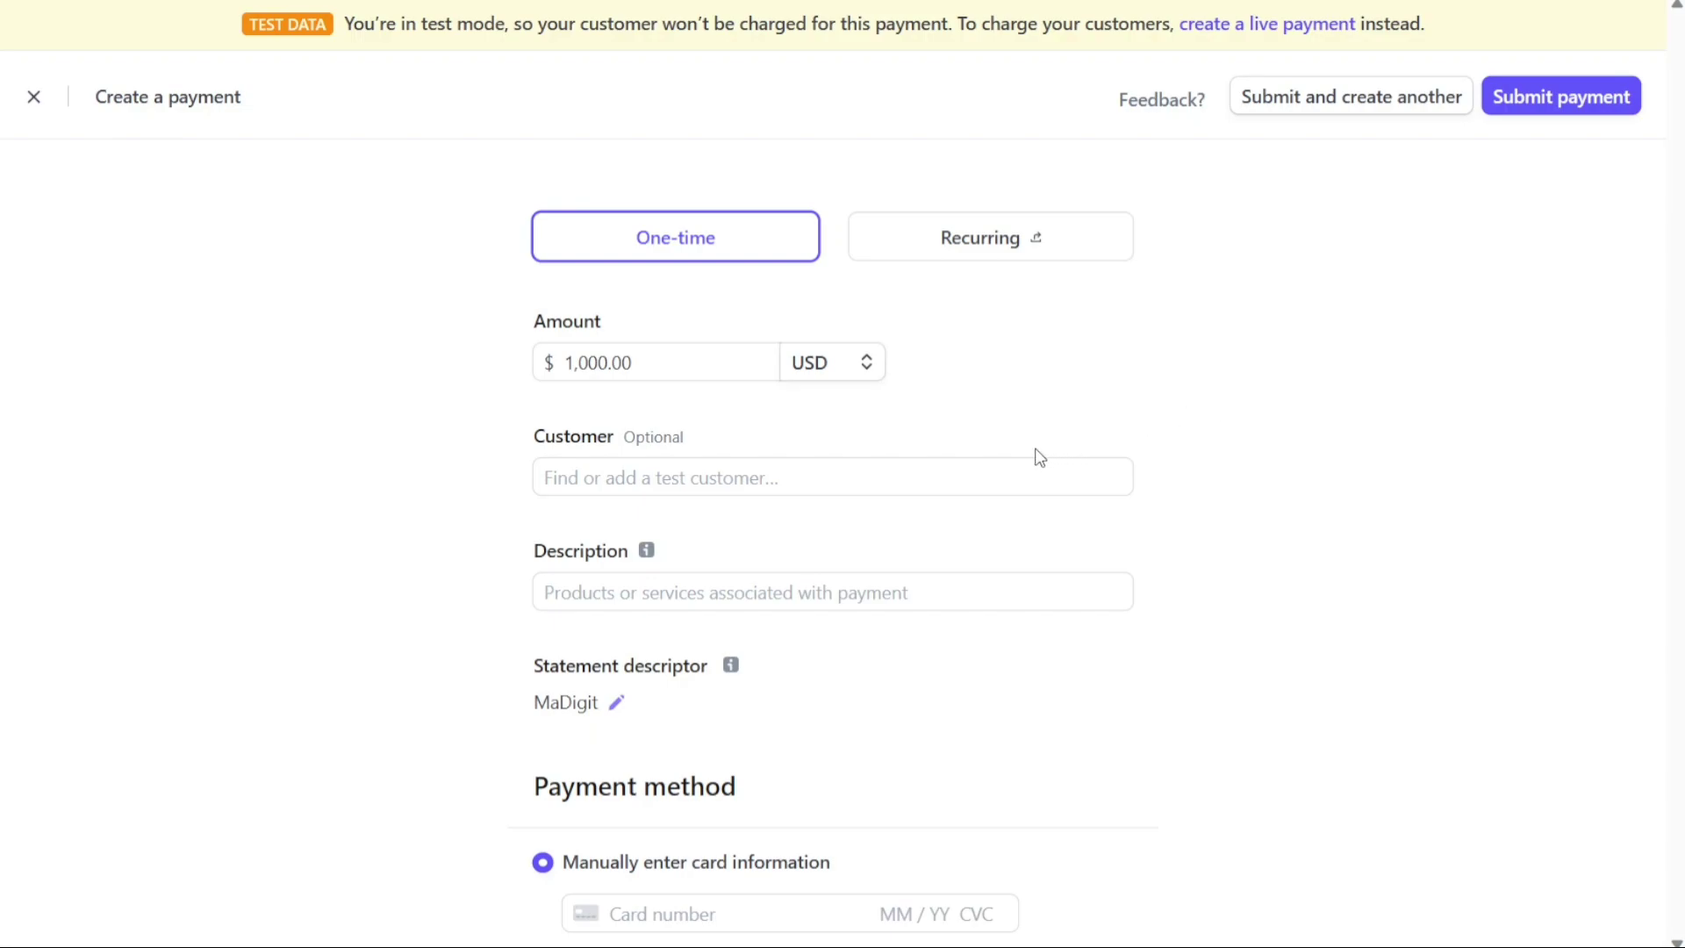
{"action": "left_click", "coordinate": [825, 371]}
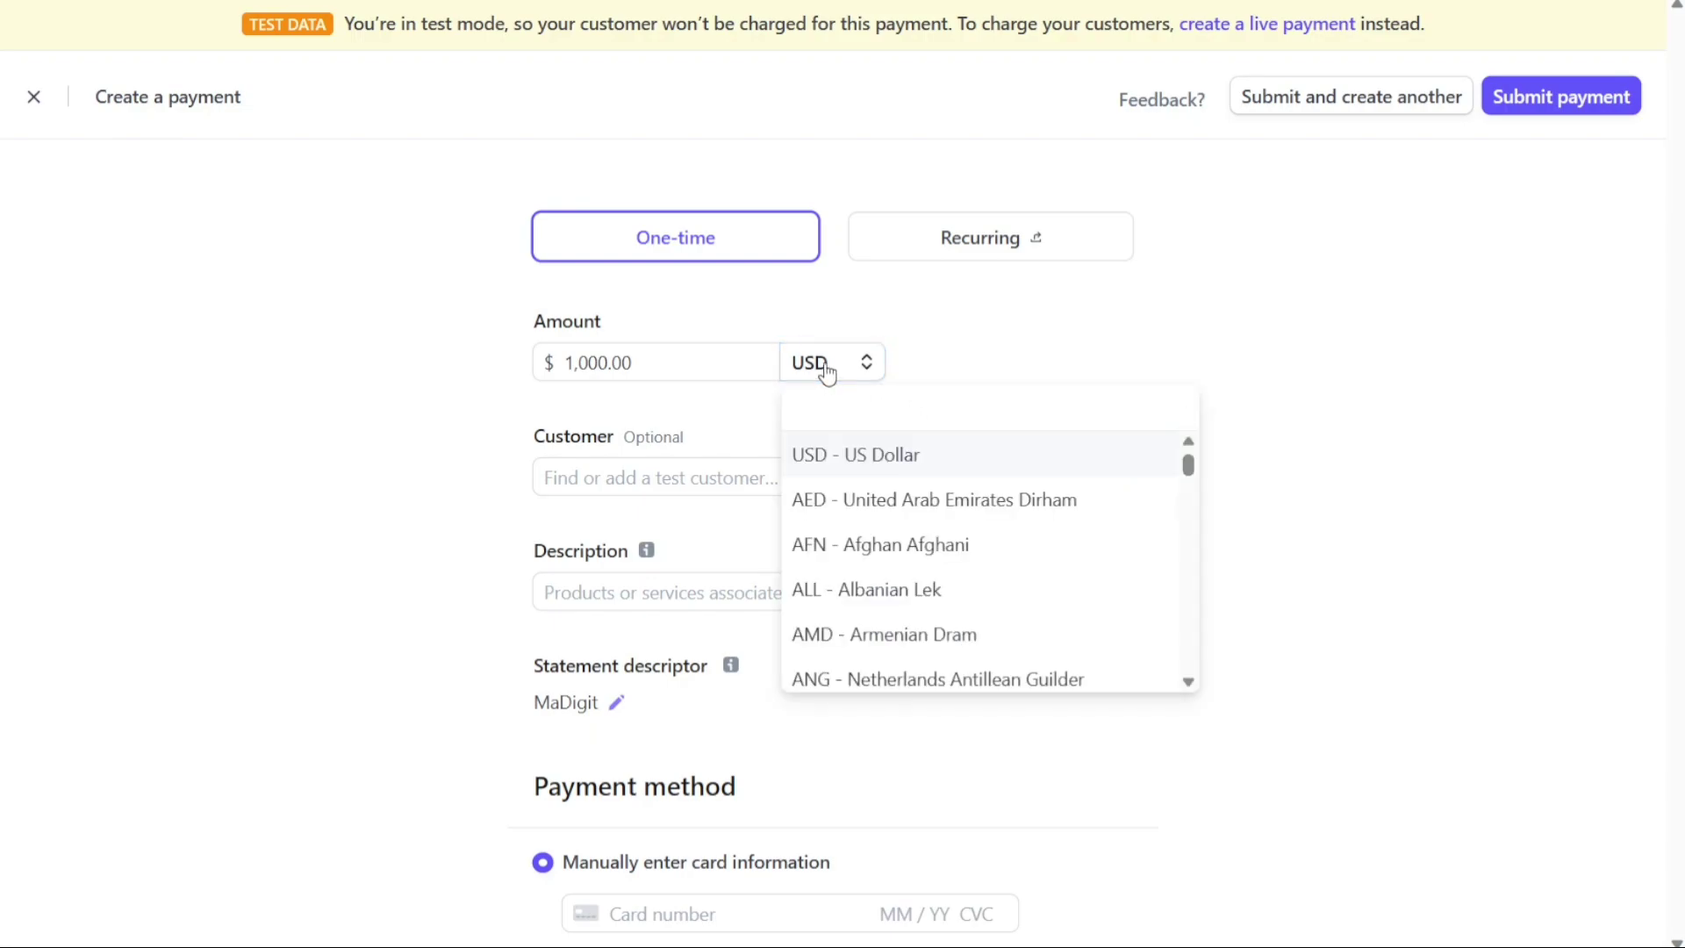
{"action": "left_click", "coordinate": [915, 454]}
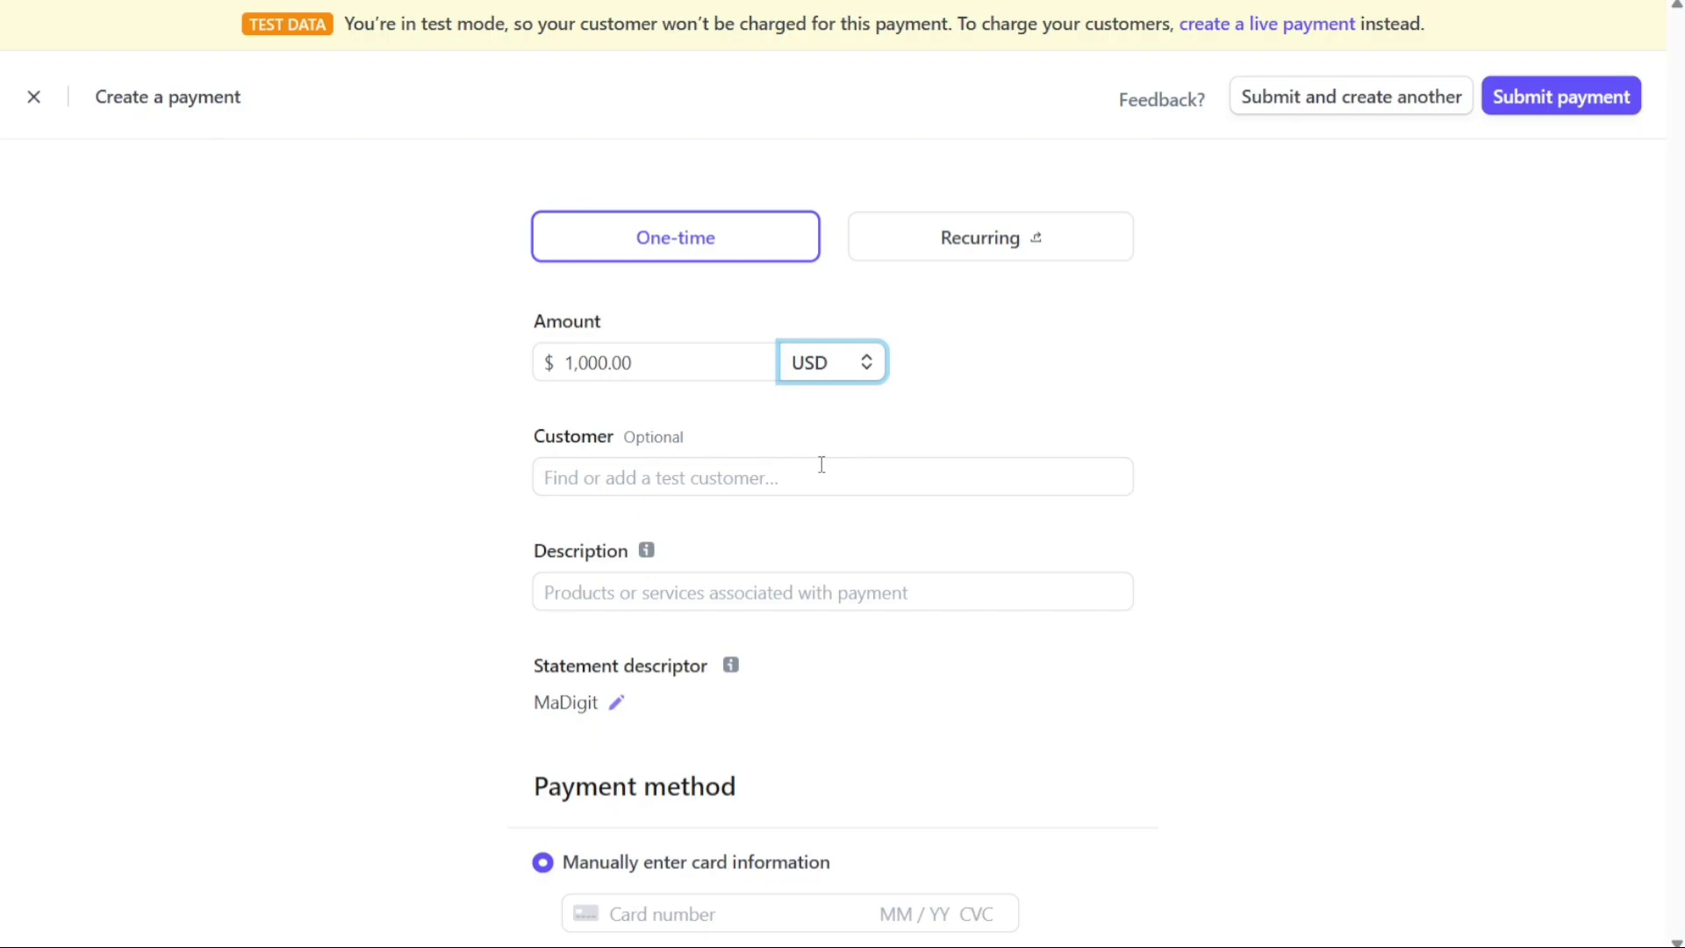
{"action": "left_click", "coordinate": [1255, 406]}
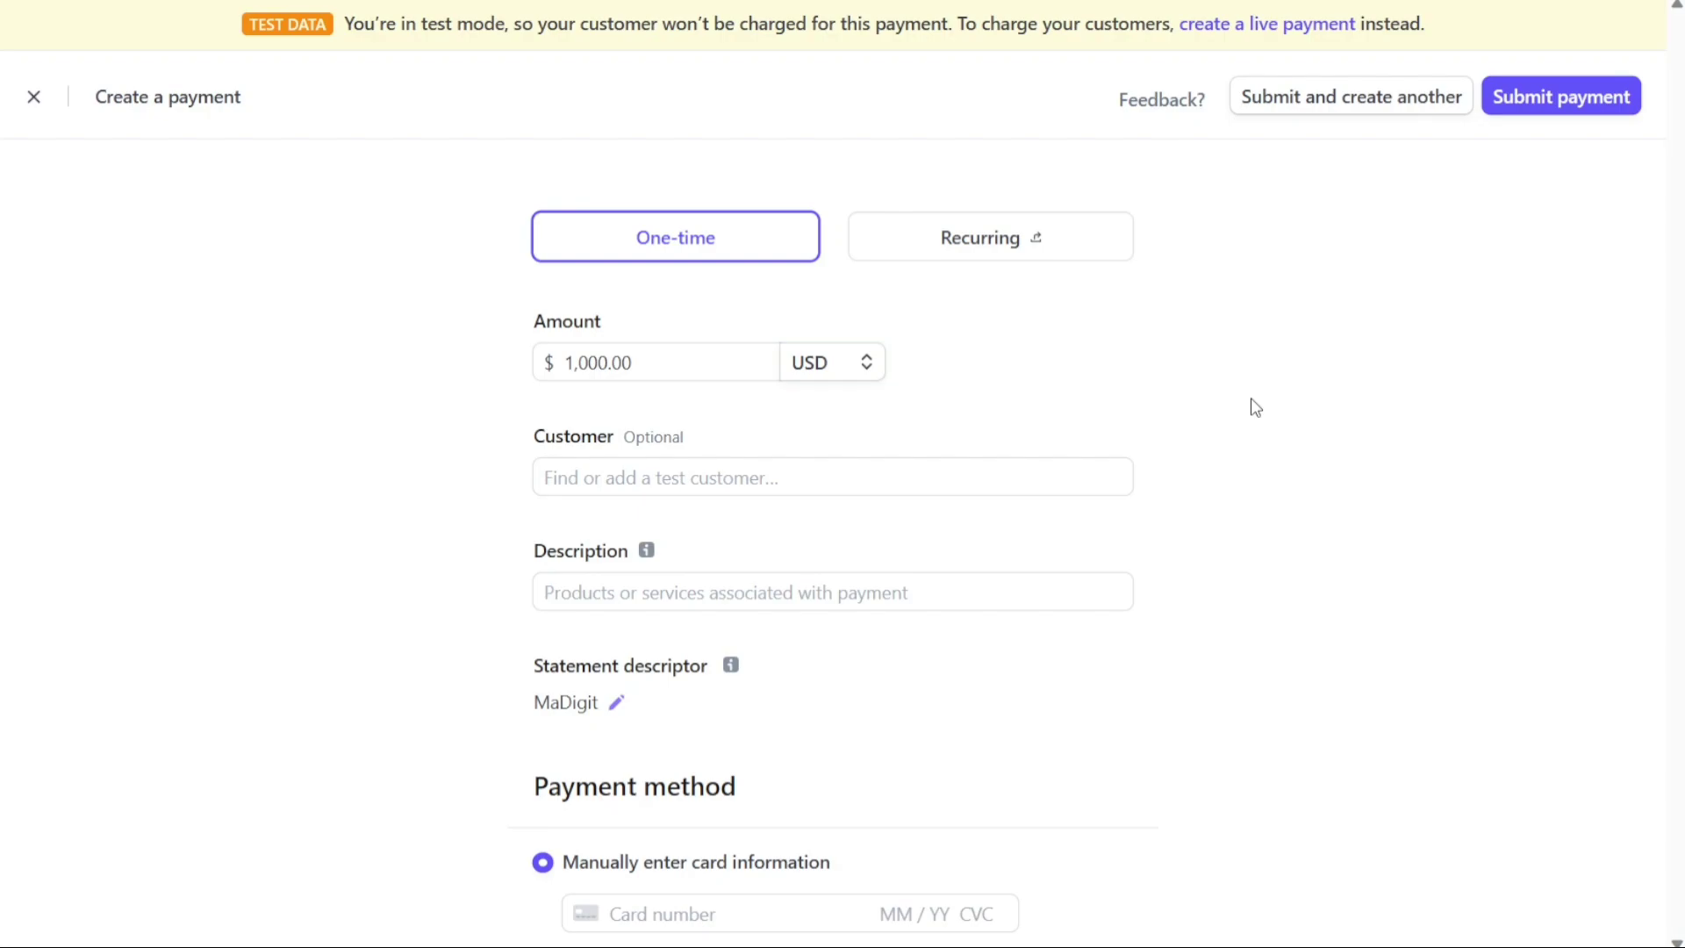
Pick a customer and enter the description 'Scriptwriter', then abandon the payment form.
{"action": "left_click", "coordinate": [985, 478]}
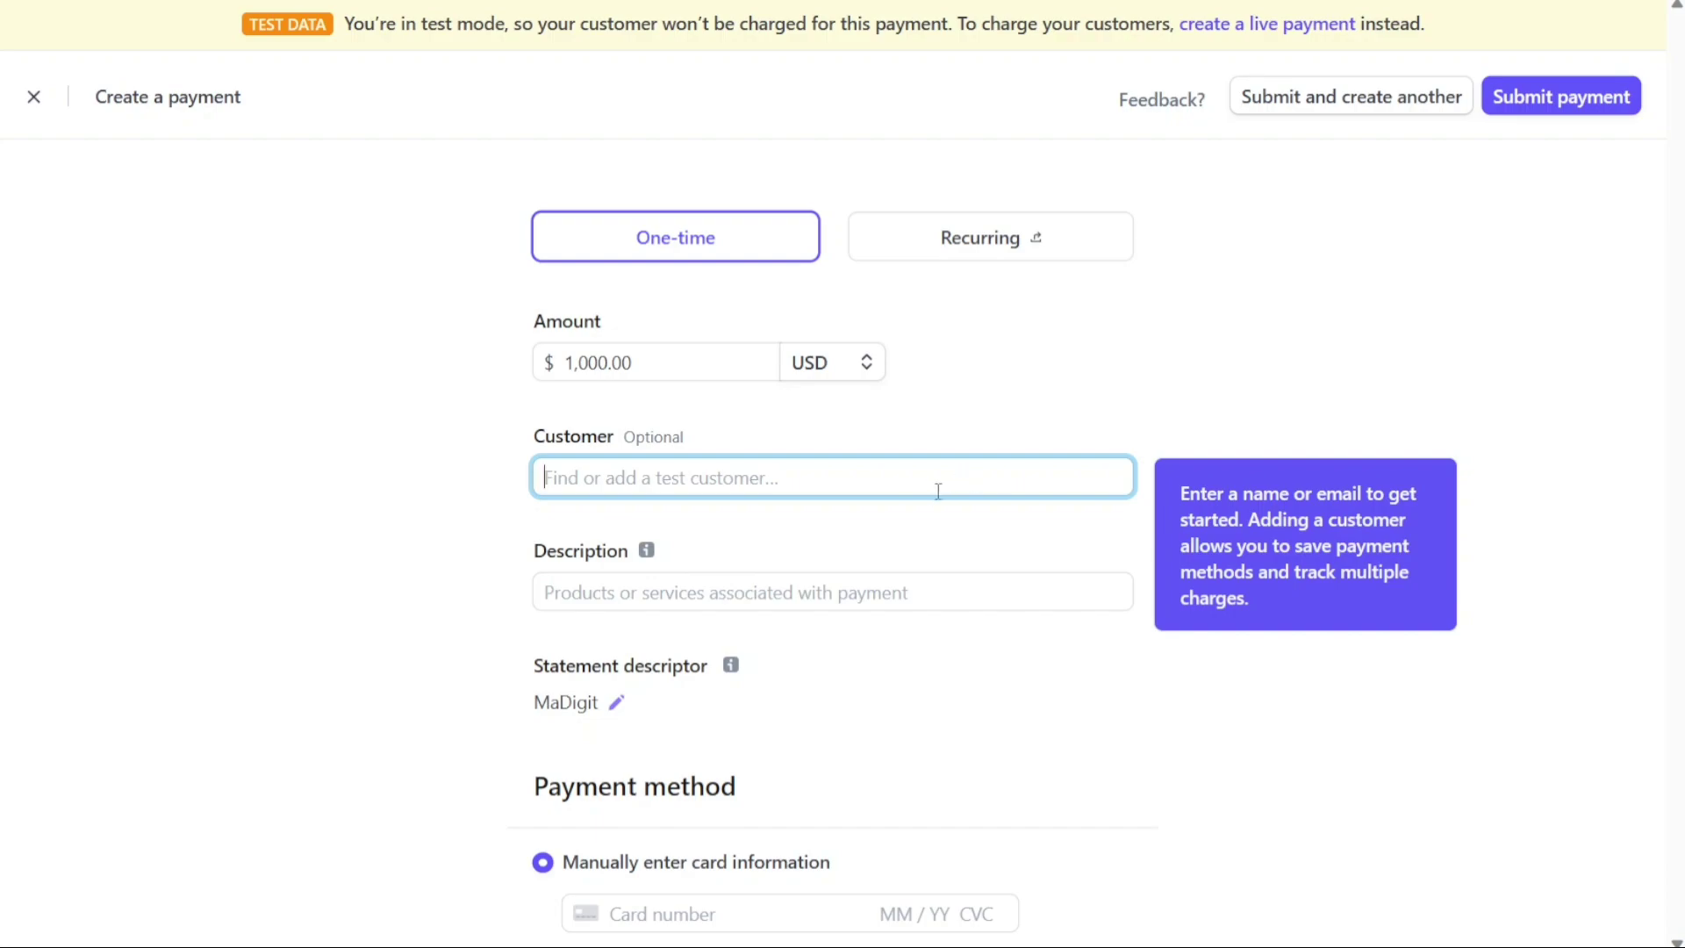
{"action": "left_click", "coordinate": [844, 593]}
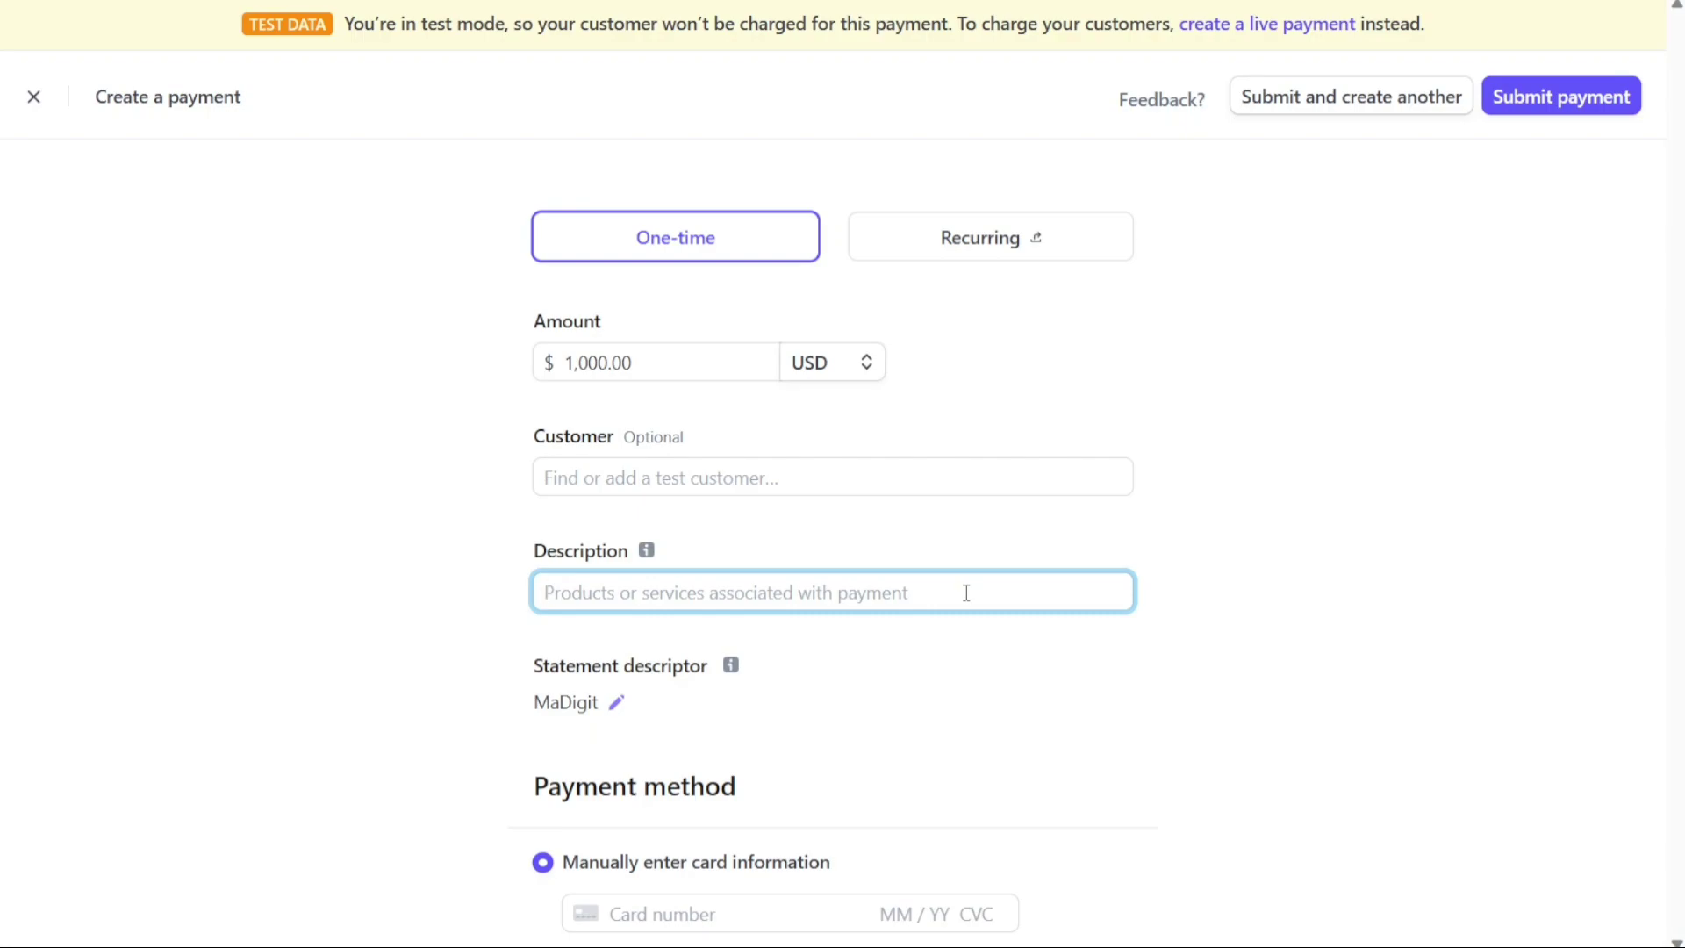
{"action": "type", "text": "Sc"}
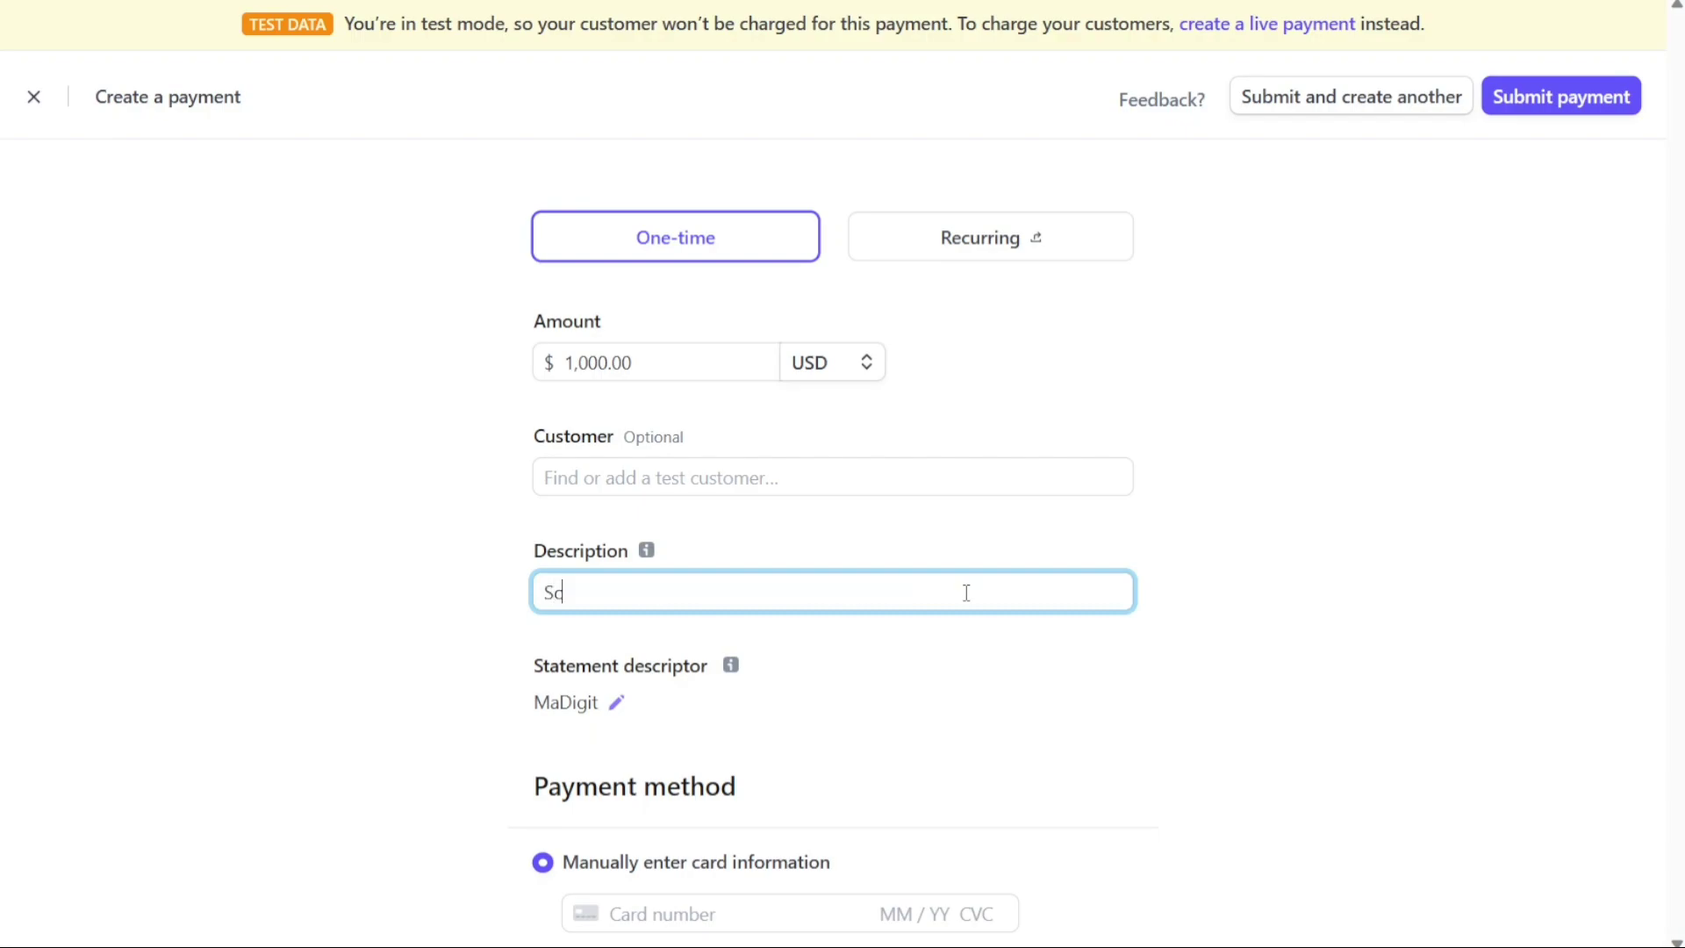
{"action": "type", "text": "riptwriter"}
{"action": "left_click", "coordinate": [721, 906]}
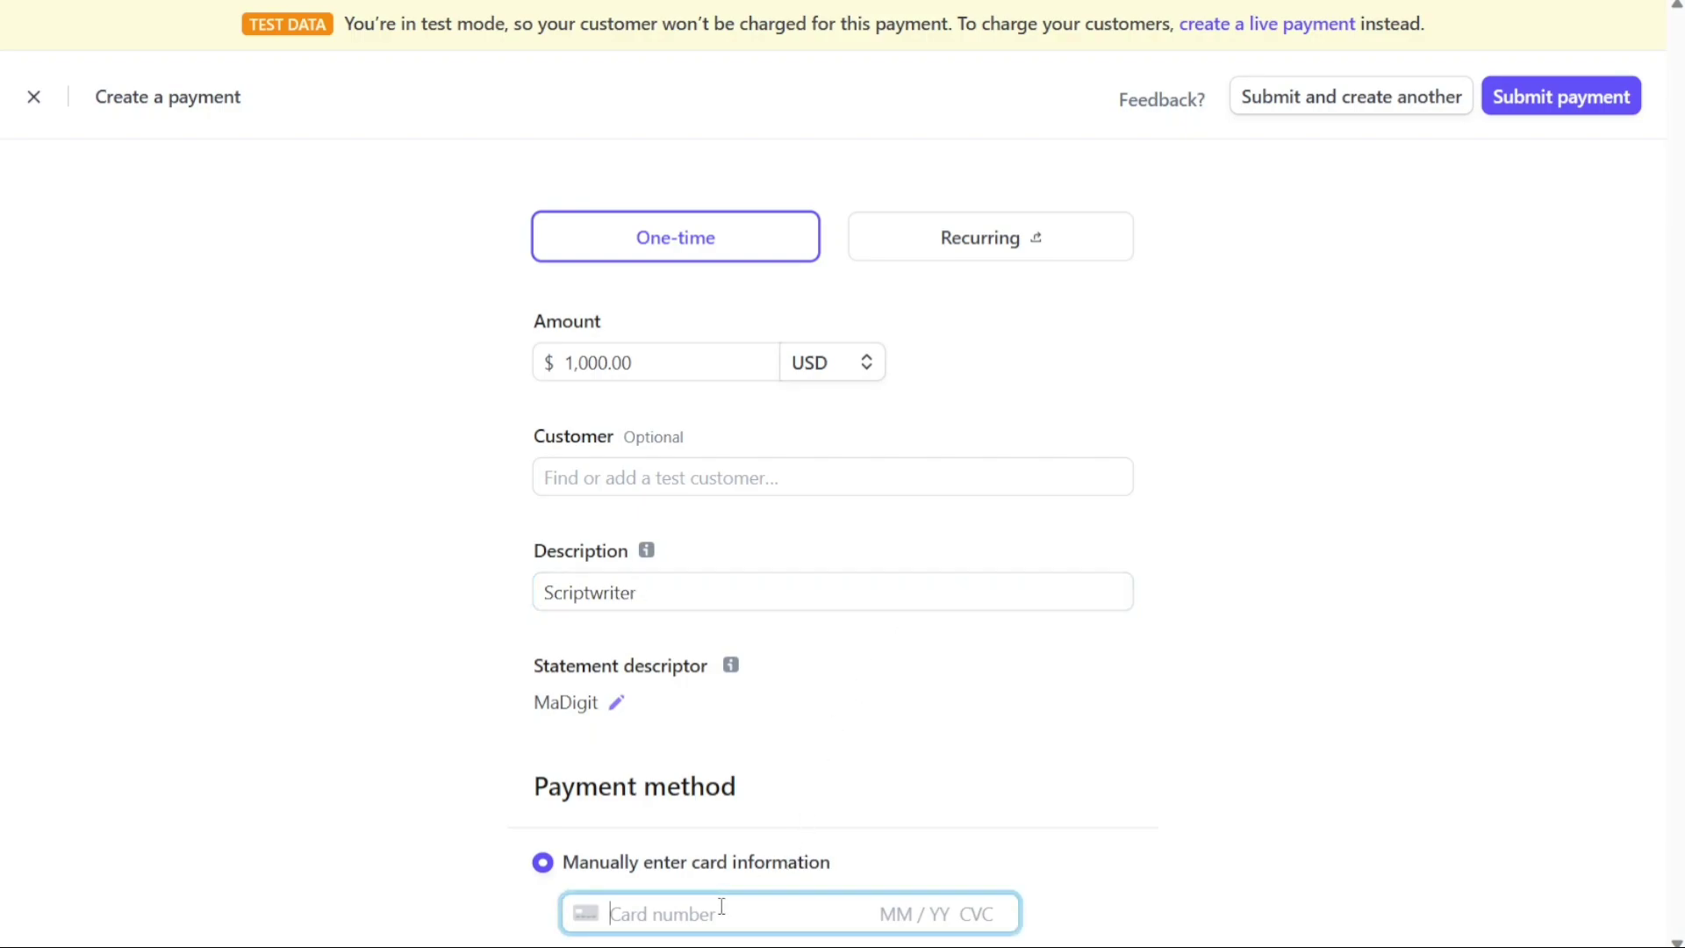
{"action": "left_click", "coordinate": [1246, 776]}
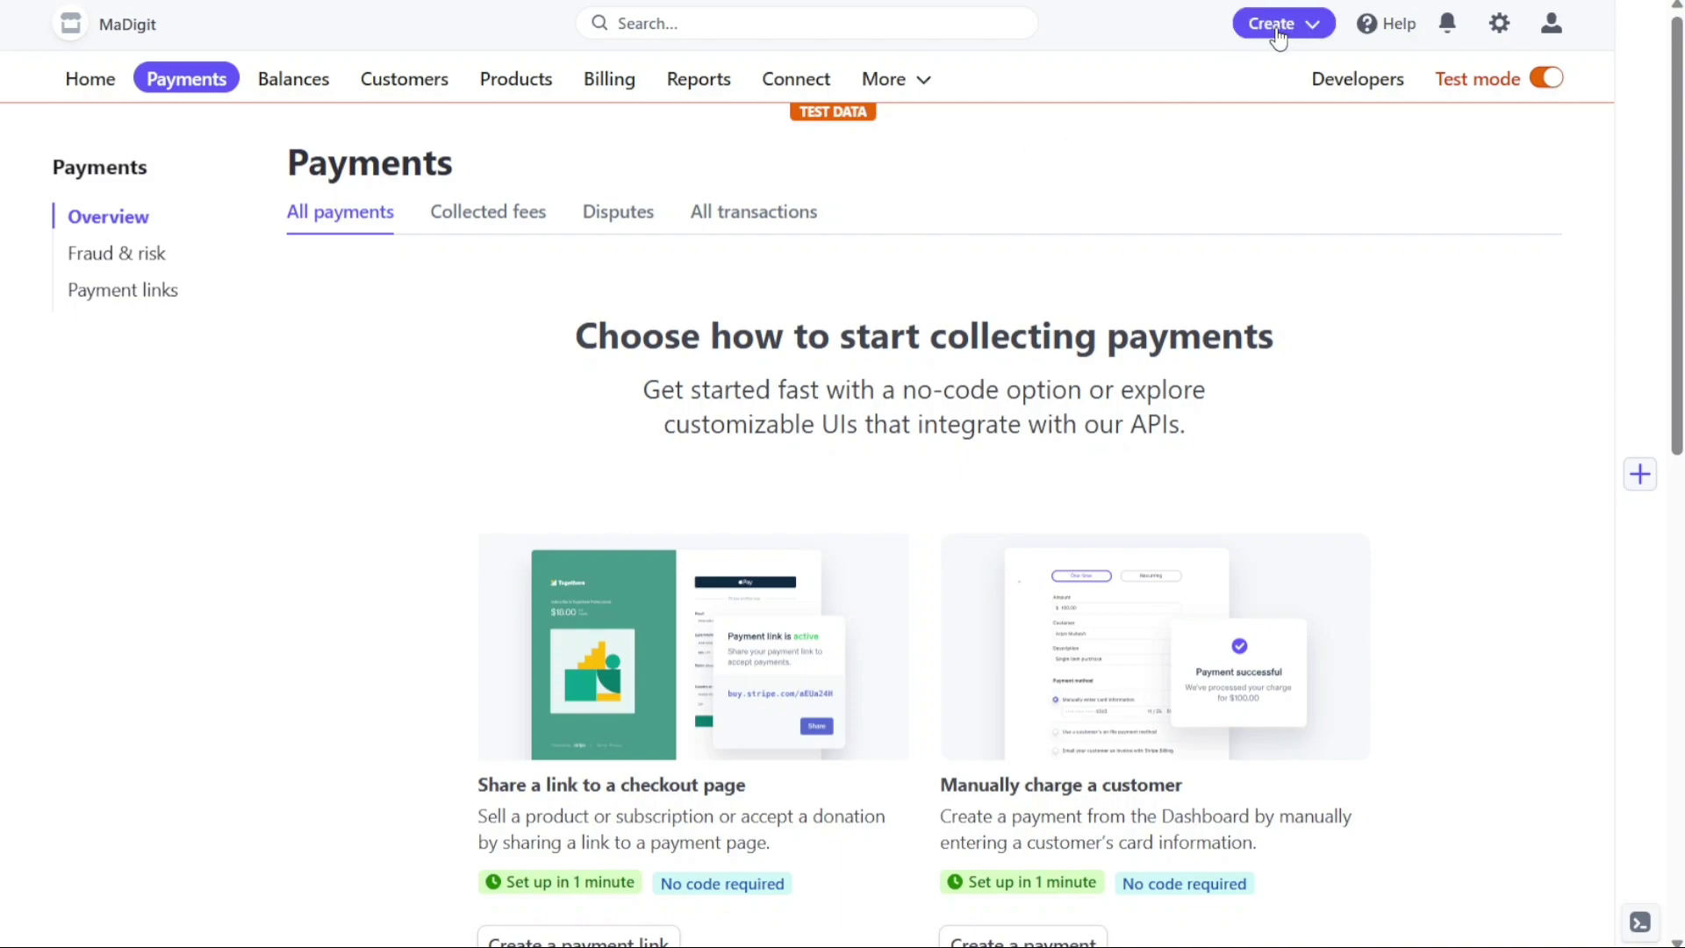
Start a new invoice and add a new customer by typing their full name.
{"action": "left_click", "coordinate": [1307, 33]}
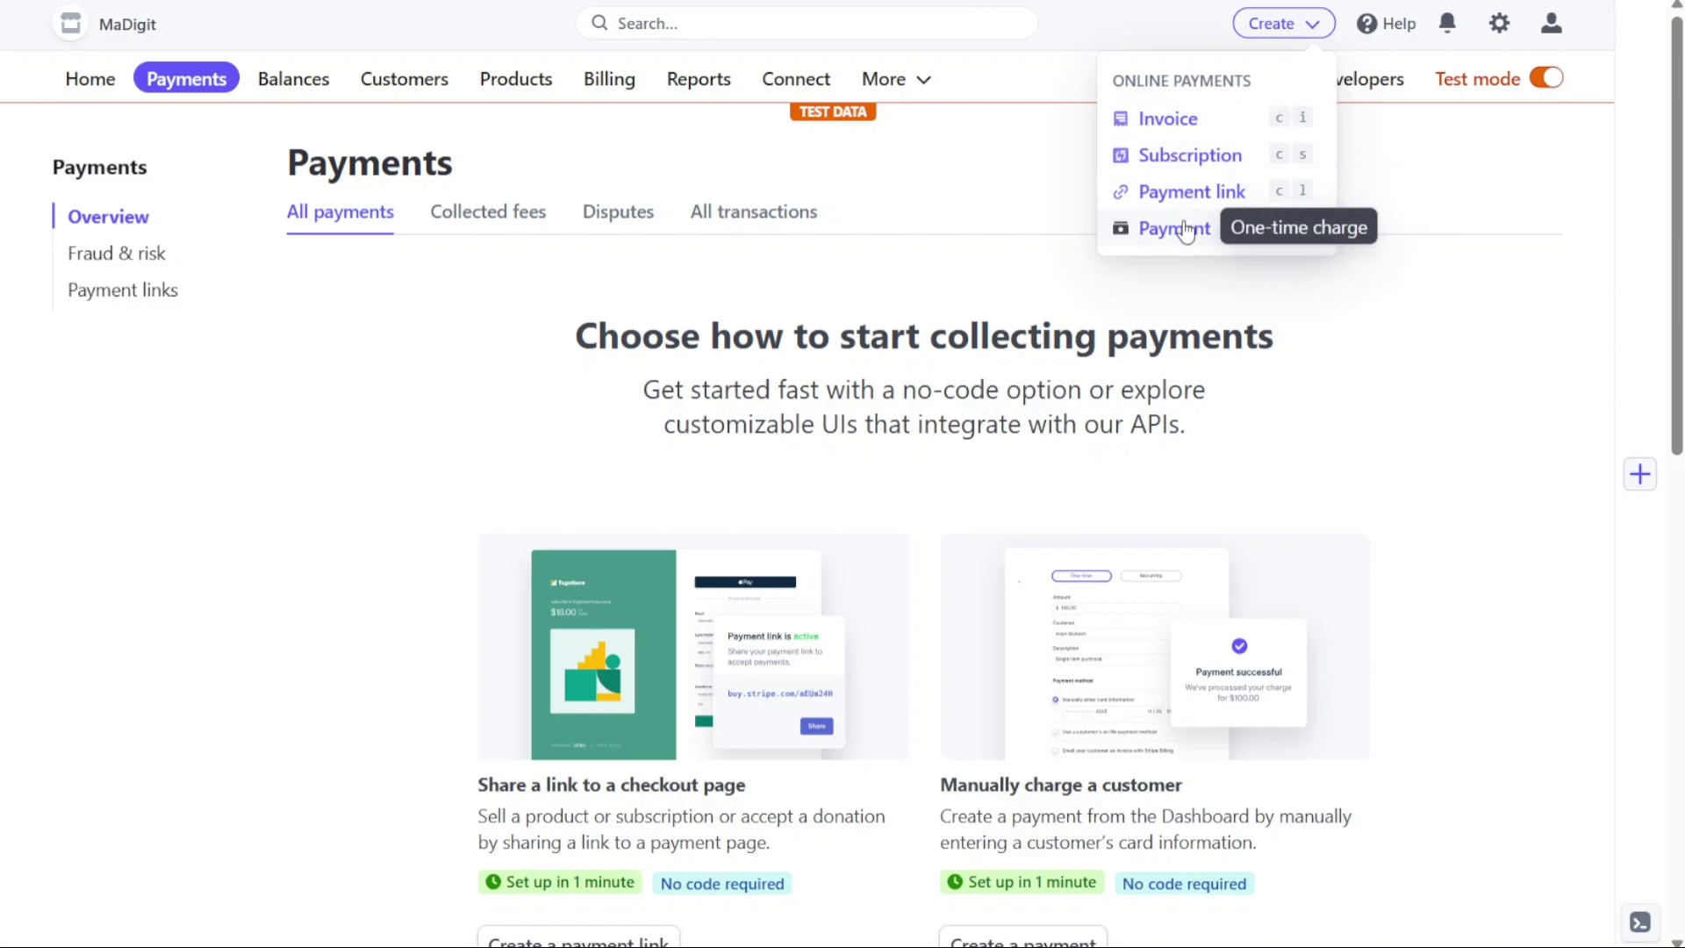
{"action": "left_click", "coordinate": [1204, 121]}
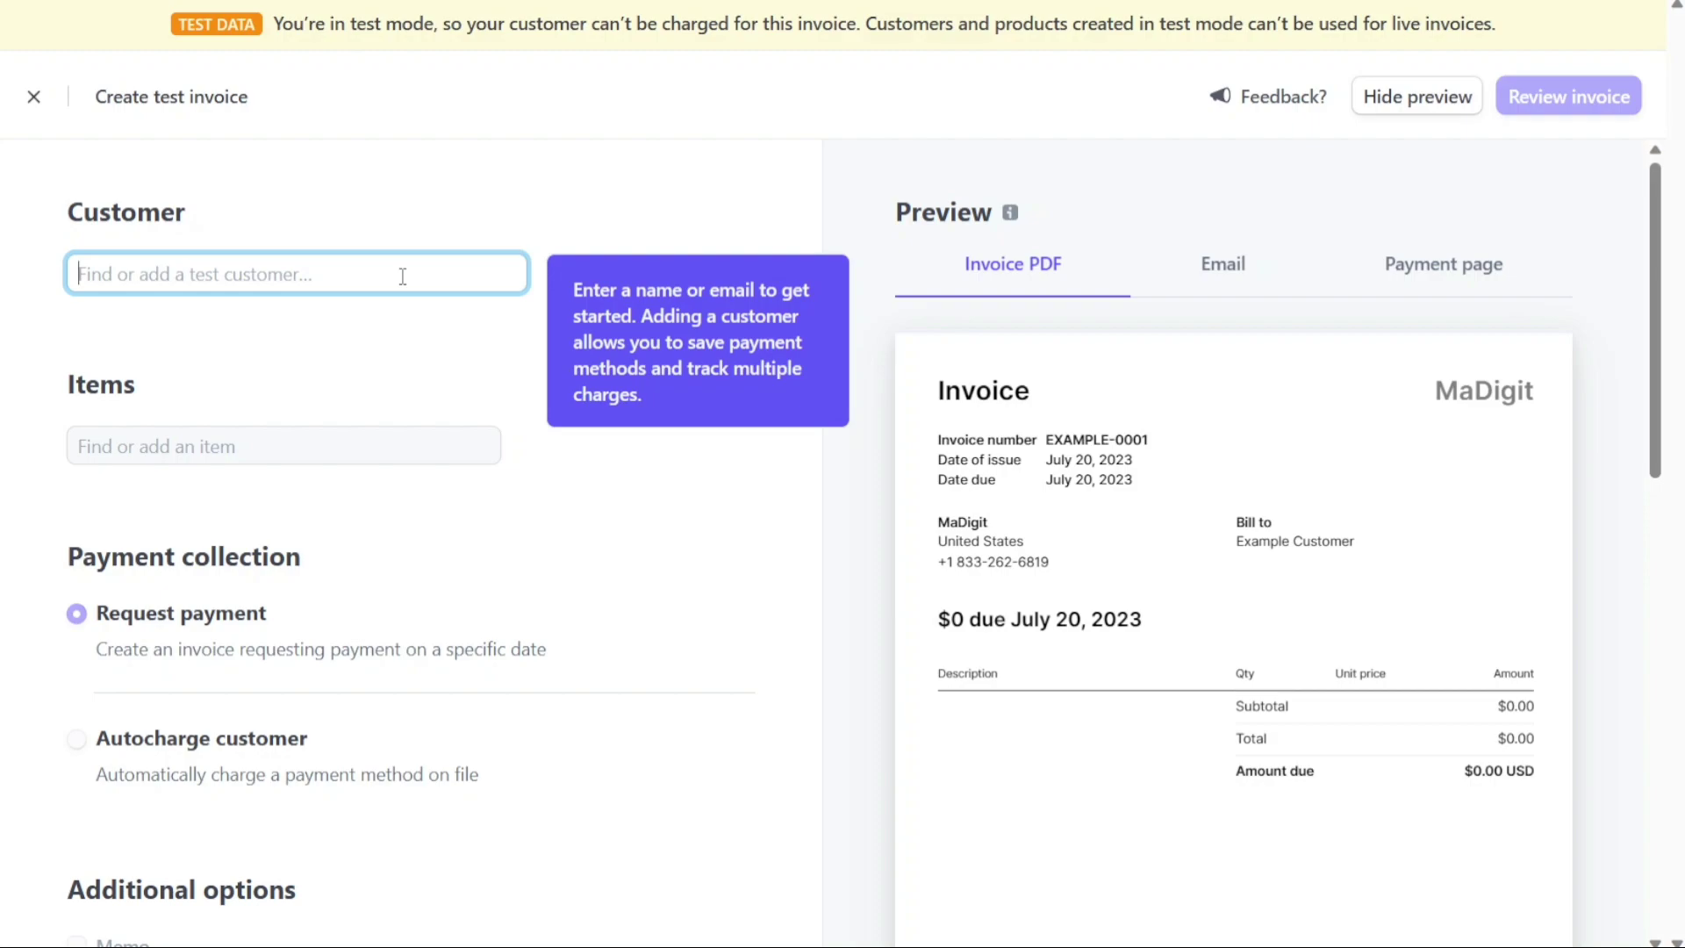
{"action": "type", "text": "John "}
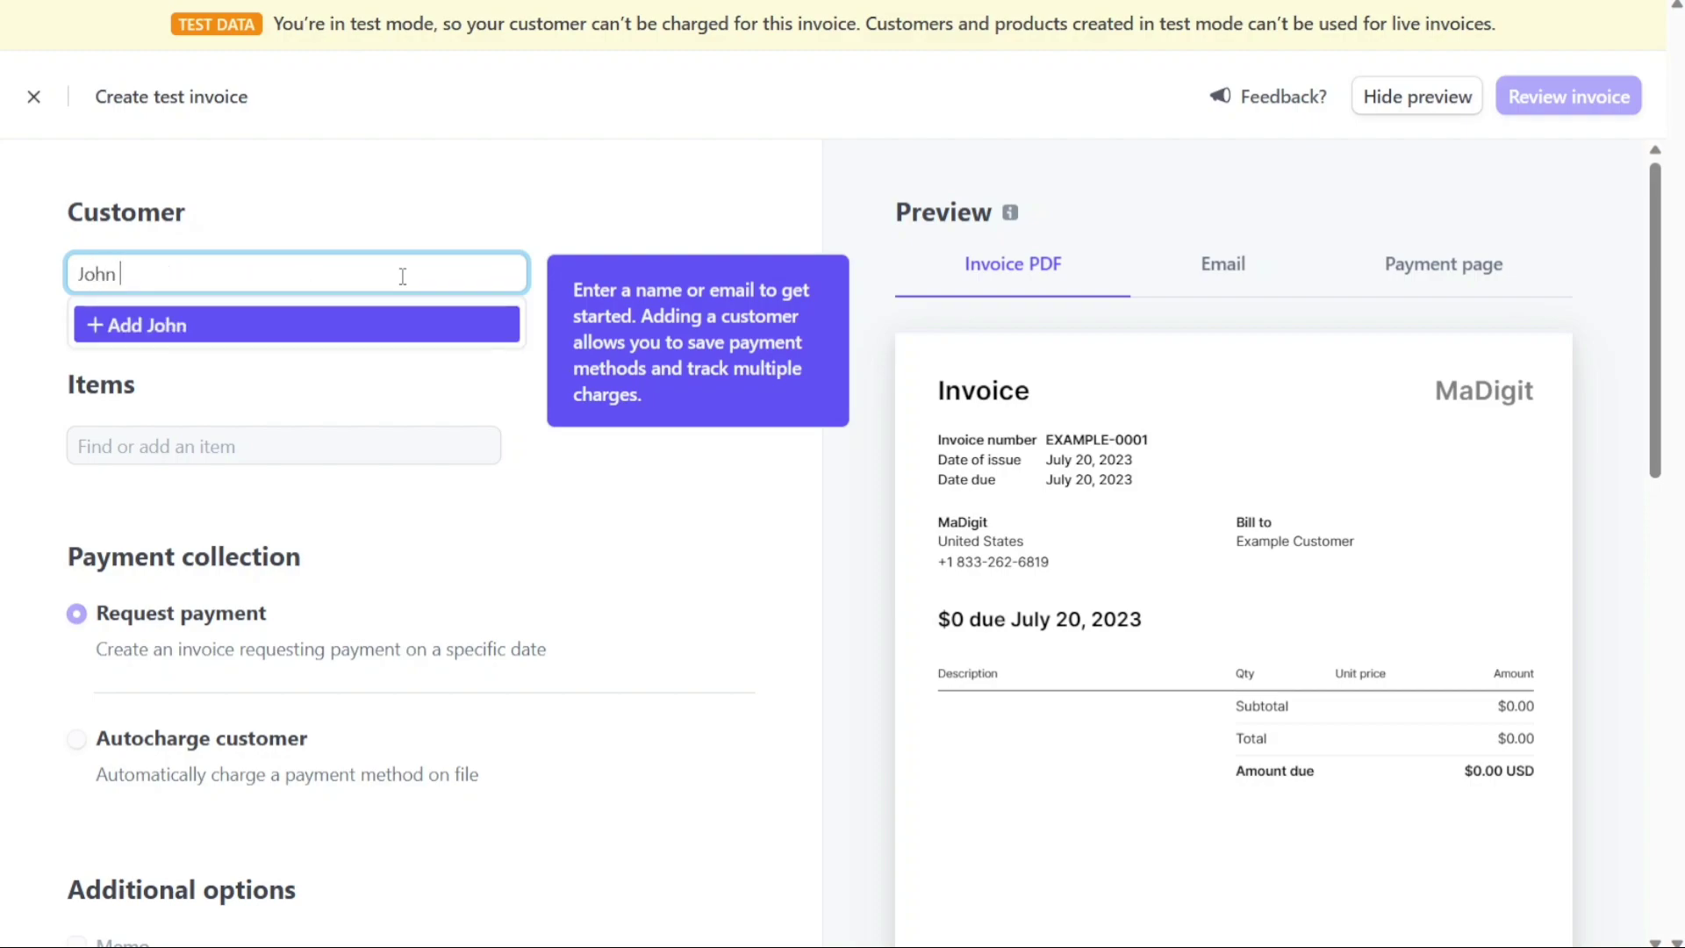
{"action": "type", "text": "Smith"}
{"action": "left_click", "coordinate": [299, 326]}
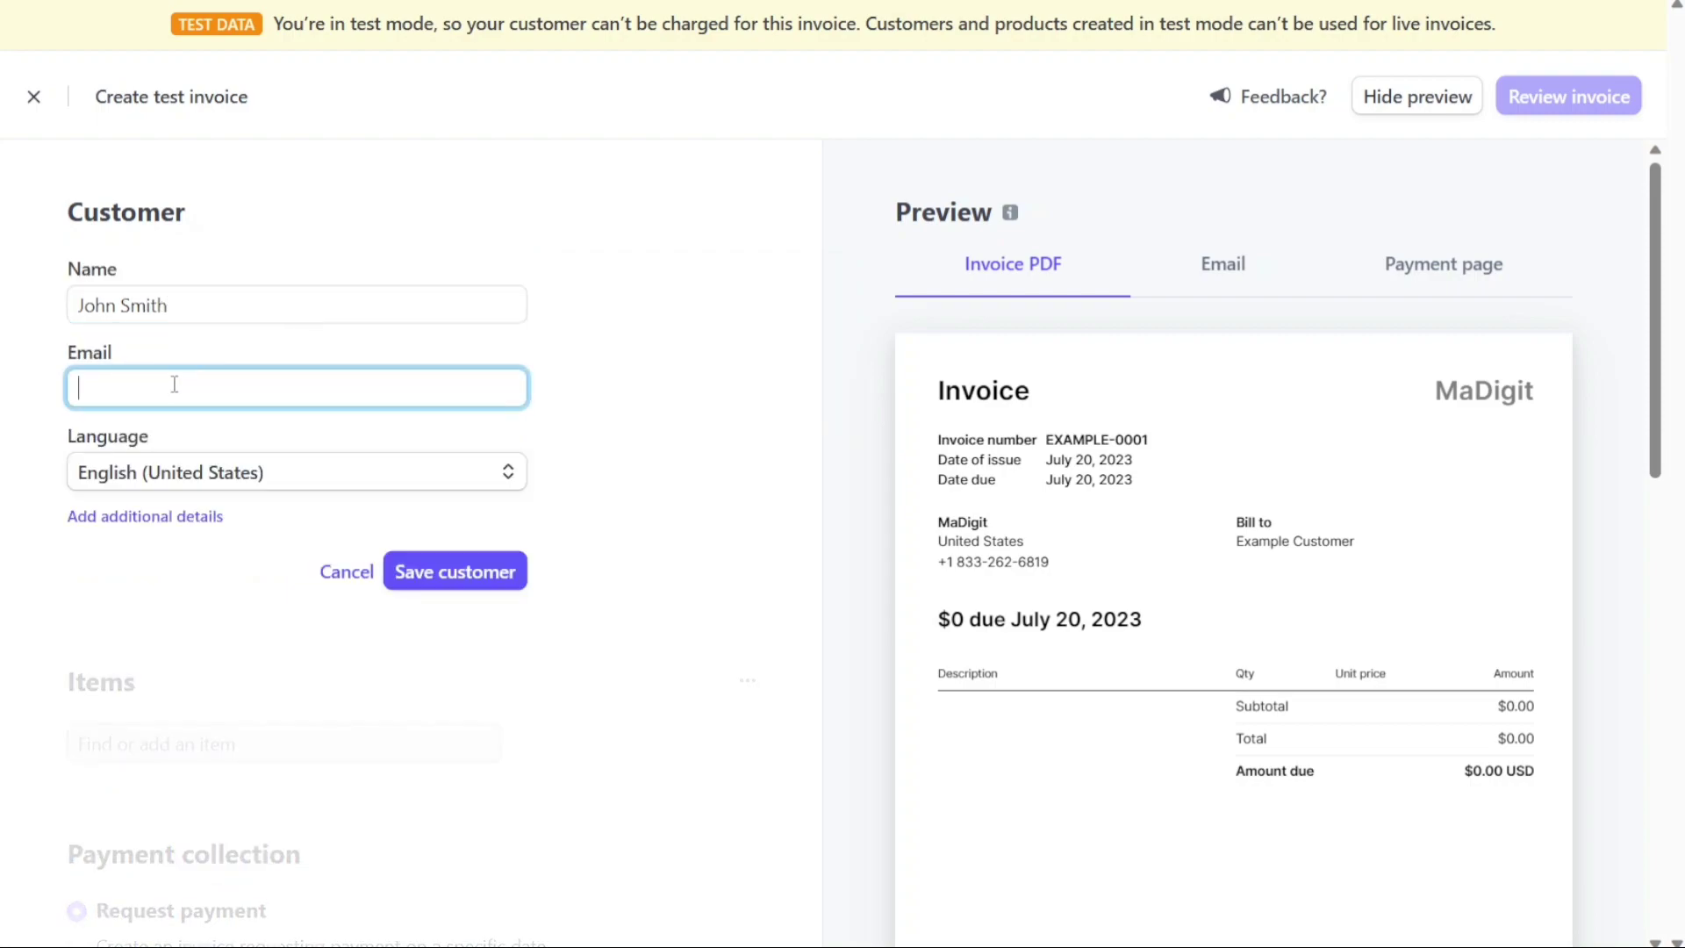
{"action": "left_click", "coordinate": [457, 577]}
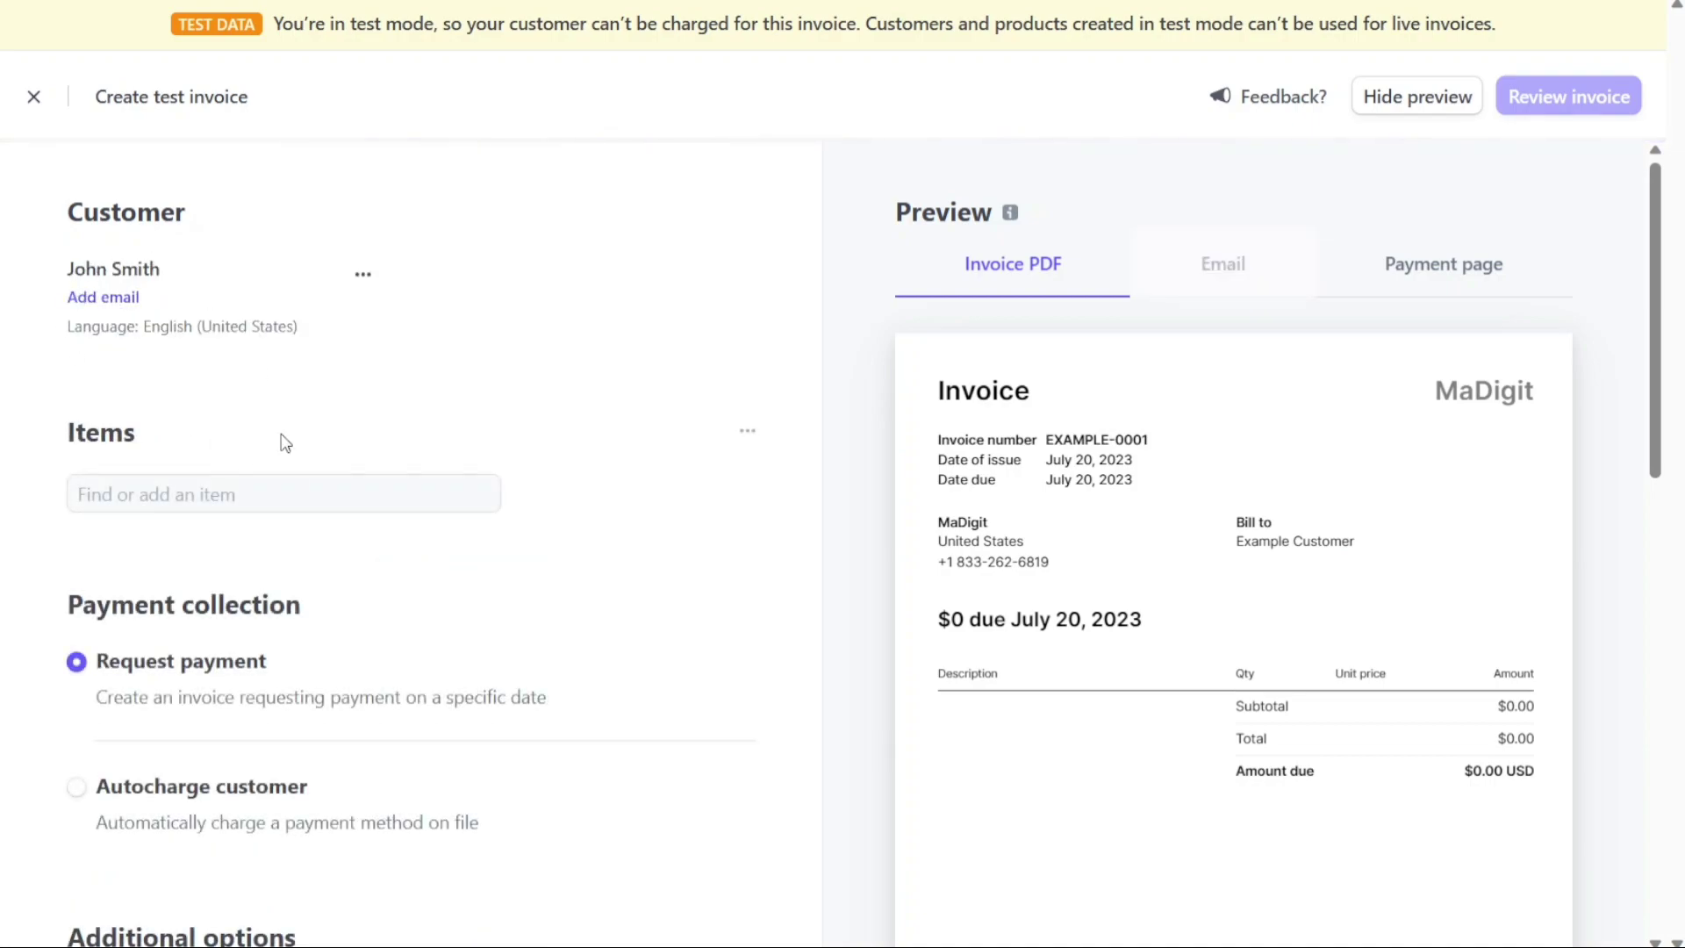
Add 'Editing Videos' as a one-time line item priced at 500.
{"action": "left_click", "coordinate": [293, 496]}
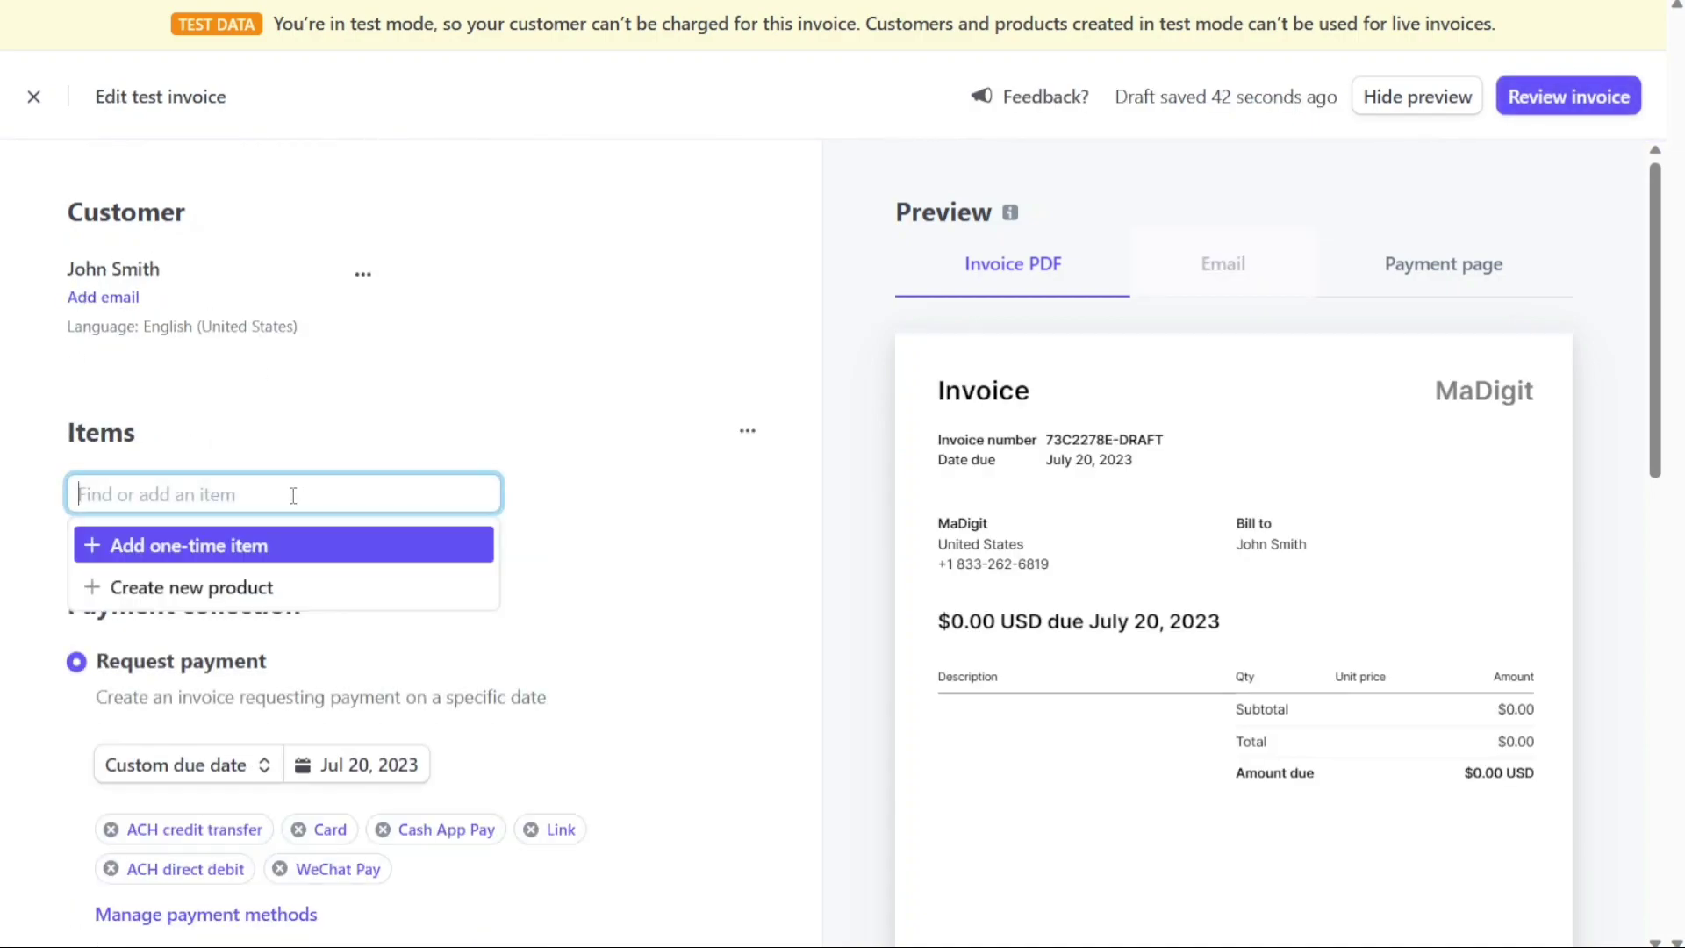
{"action": "type", "text": "Edi"}
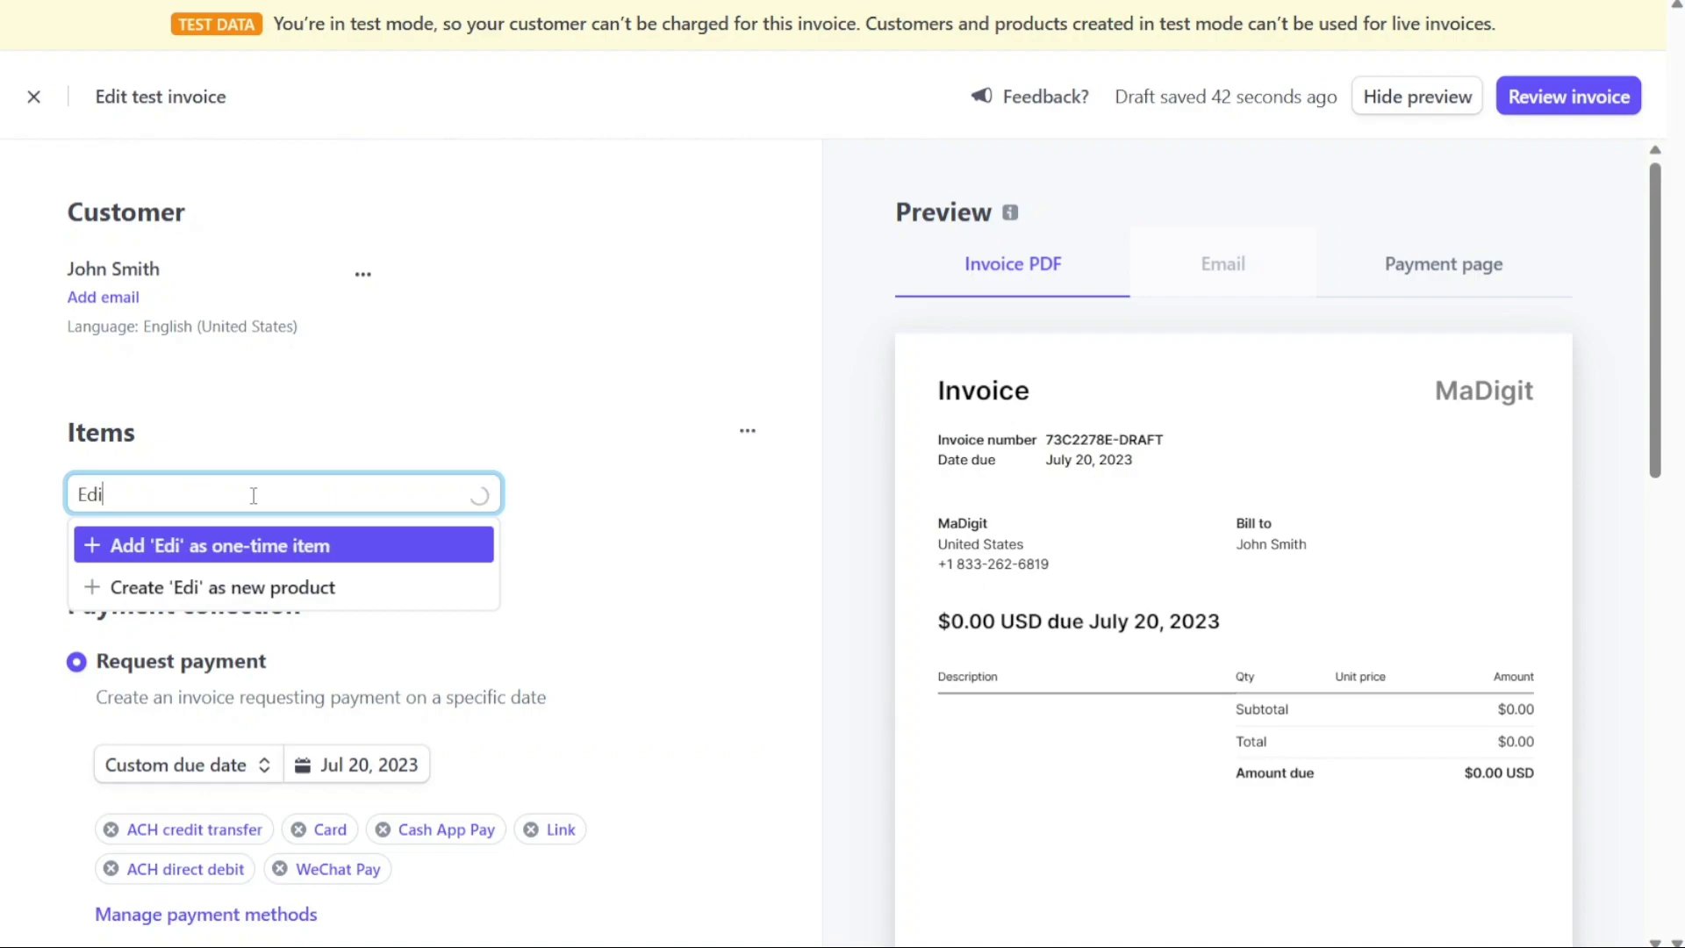
{"action": "type", "text": "ting Videos"}
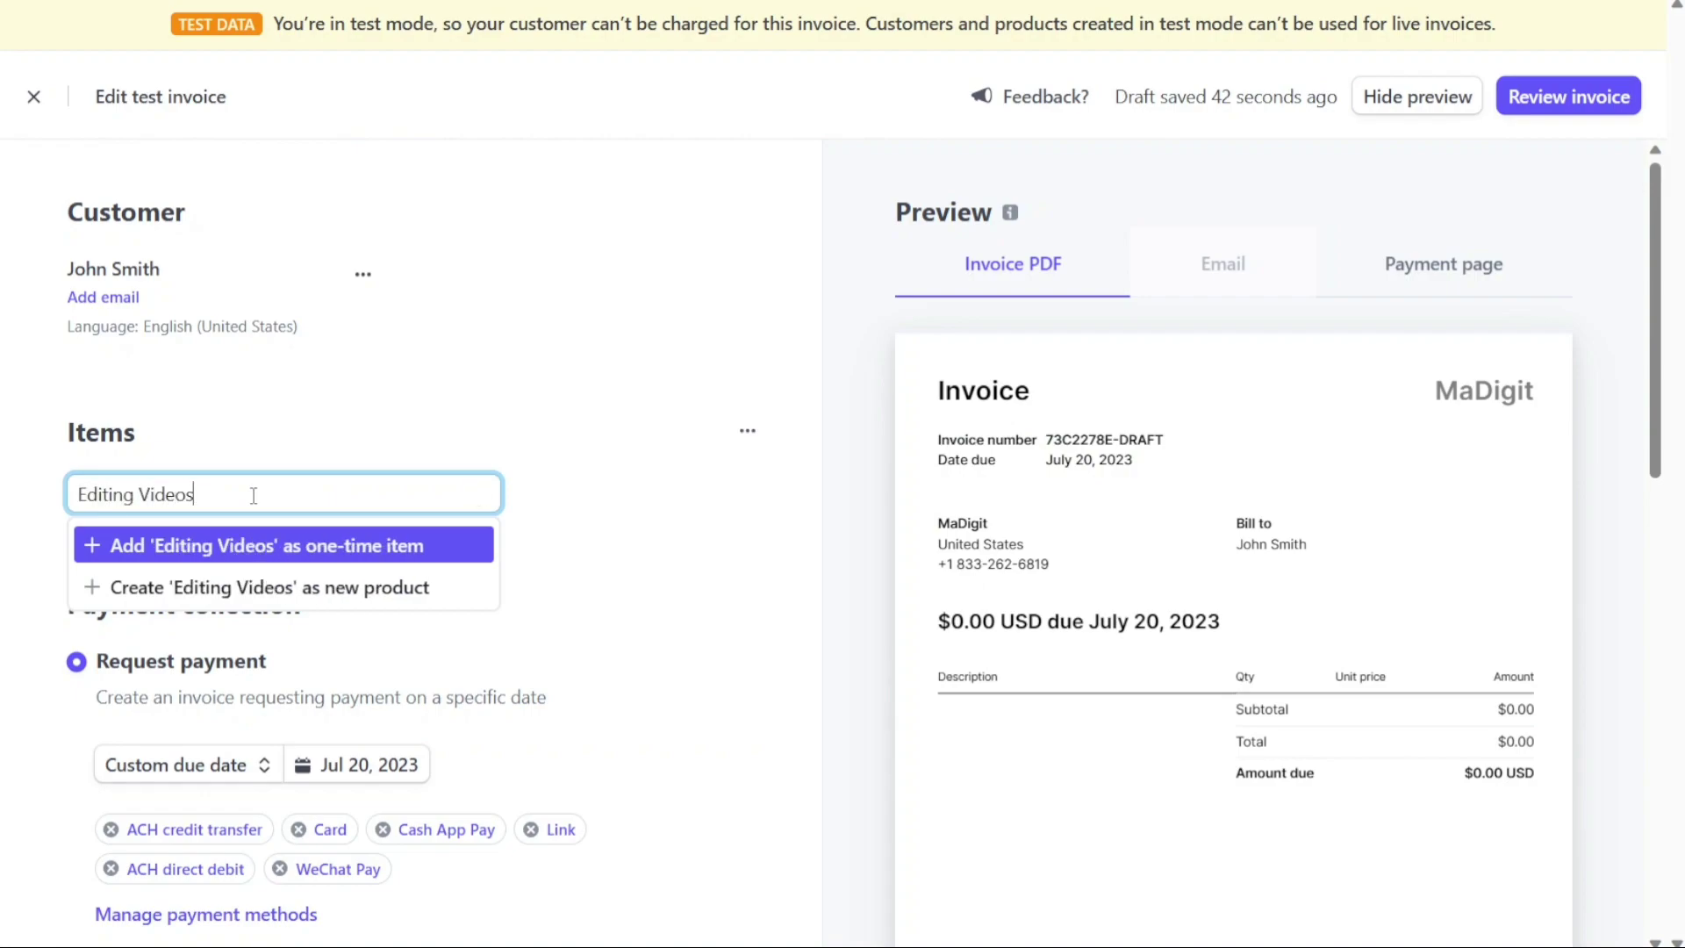
{"action": "left_click", "coordinate": [295, 556]}
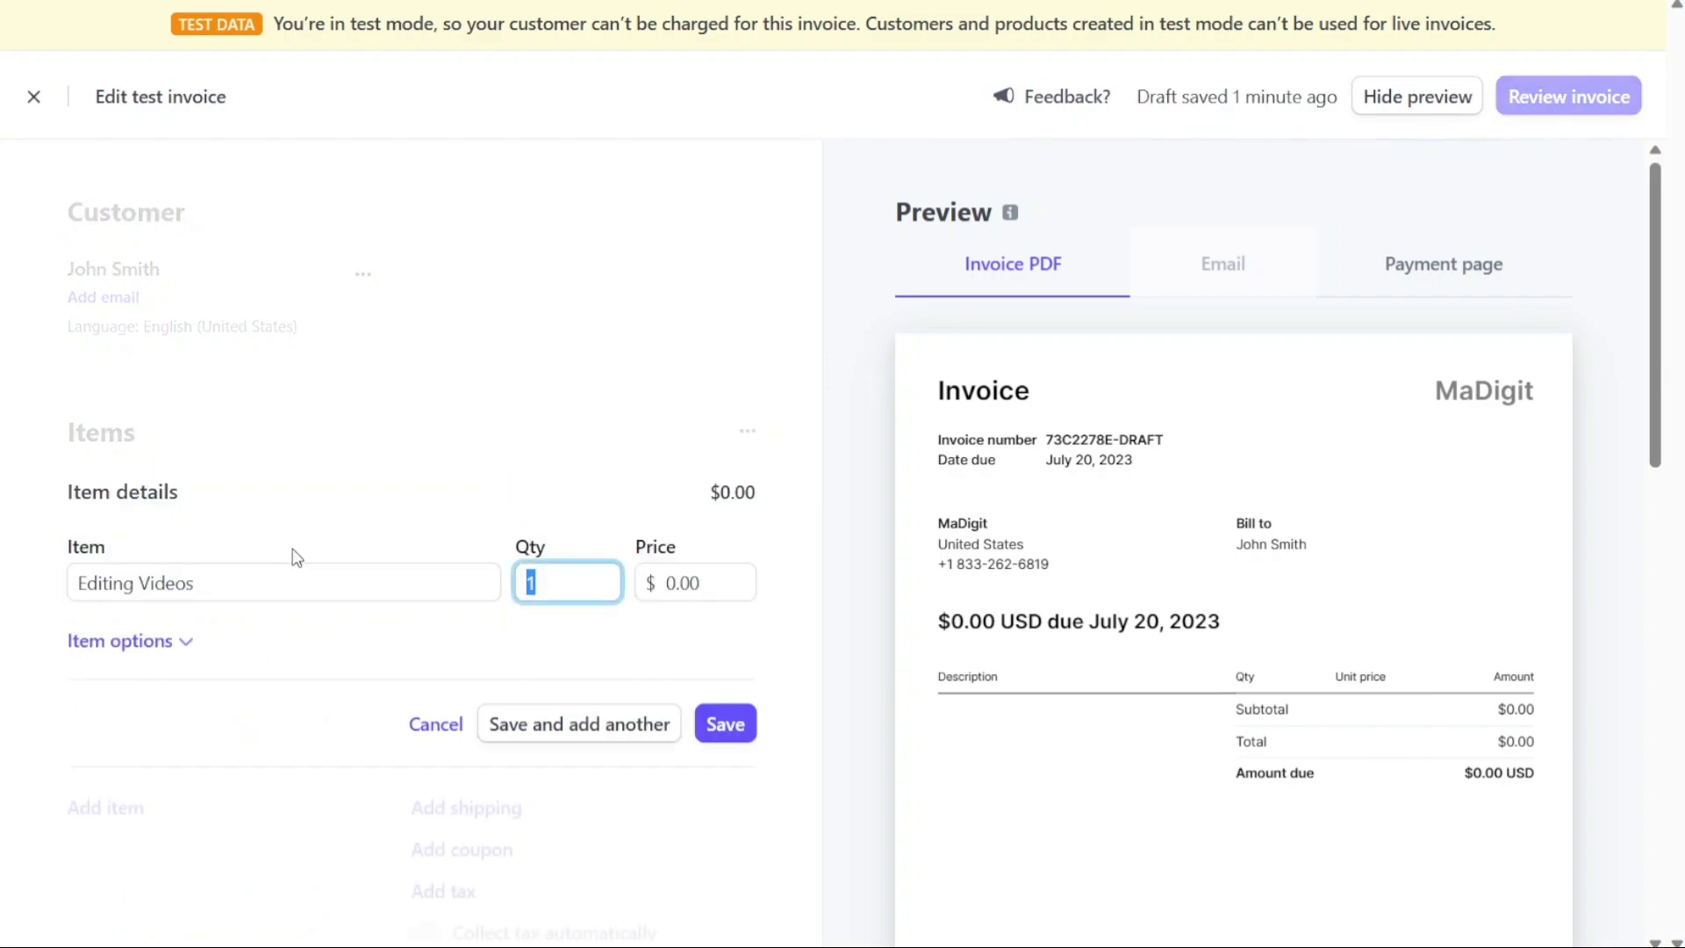
{"action": "left_click", "coordinate": [694, 586]}
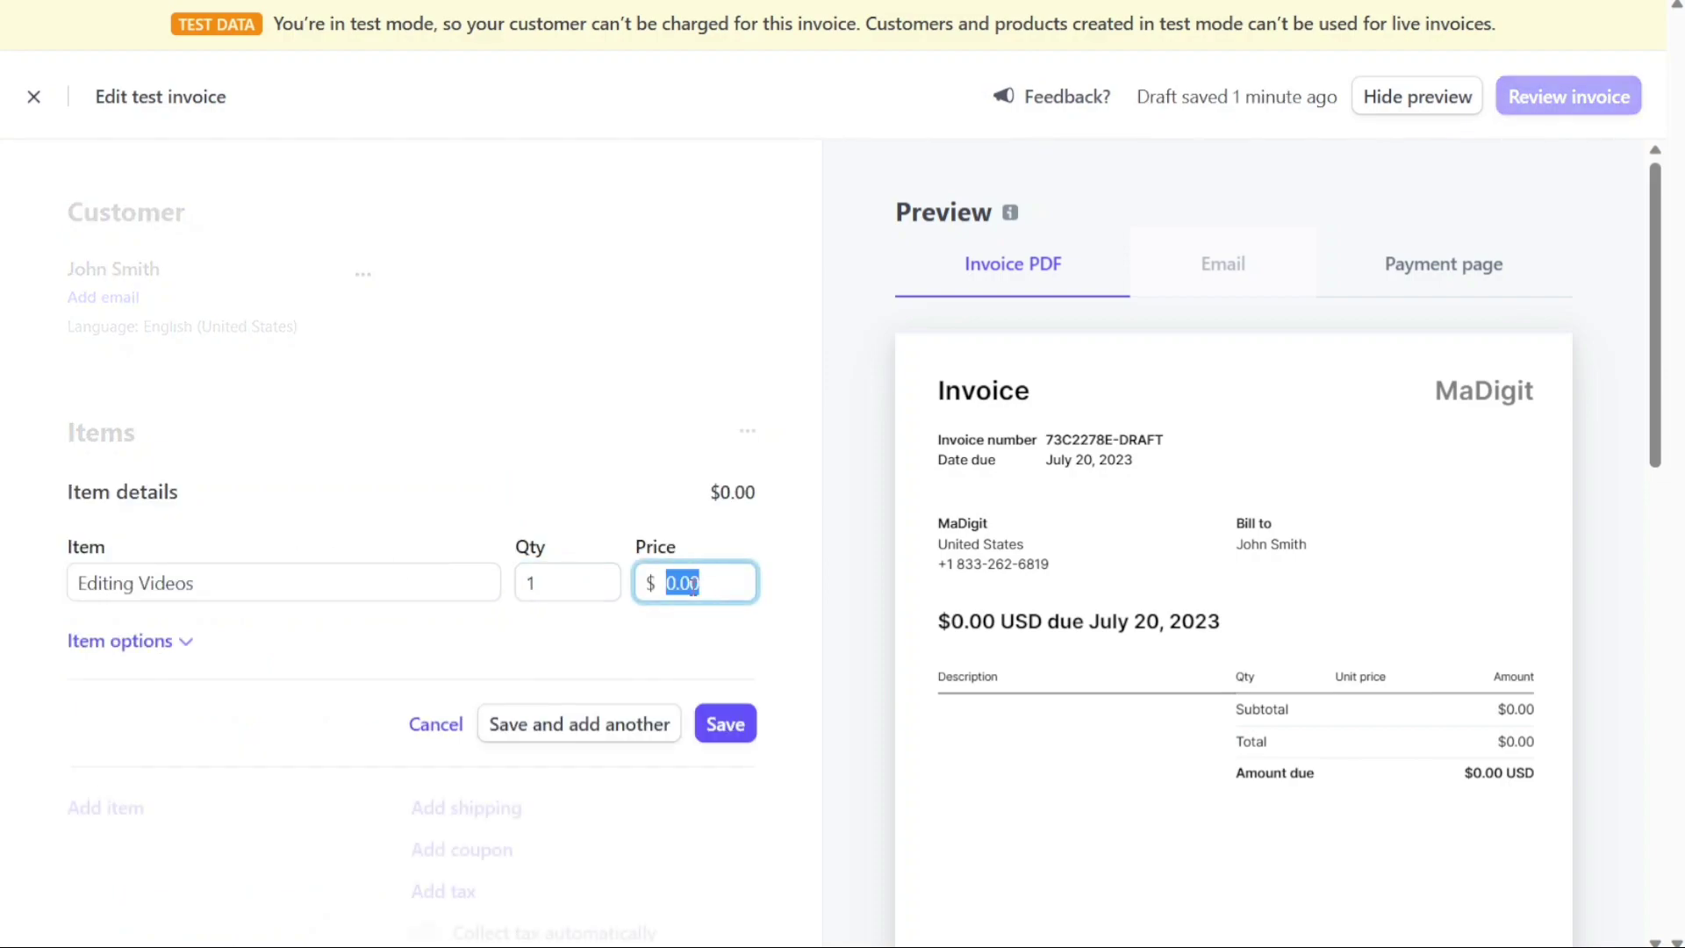
{"action": "type", "text": "500"}
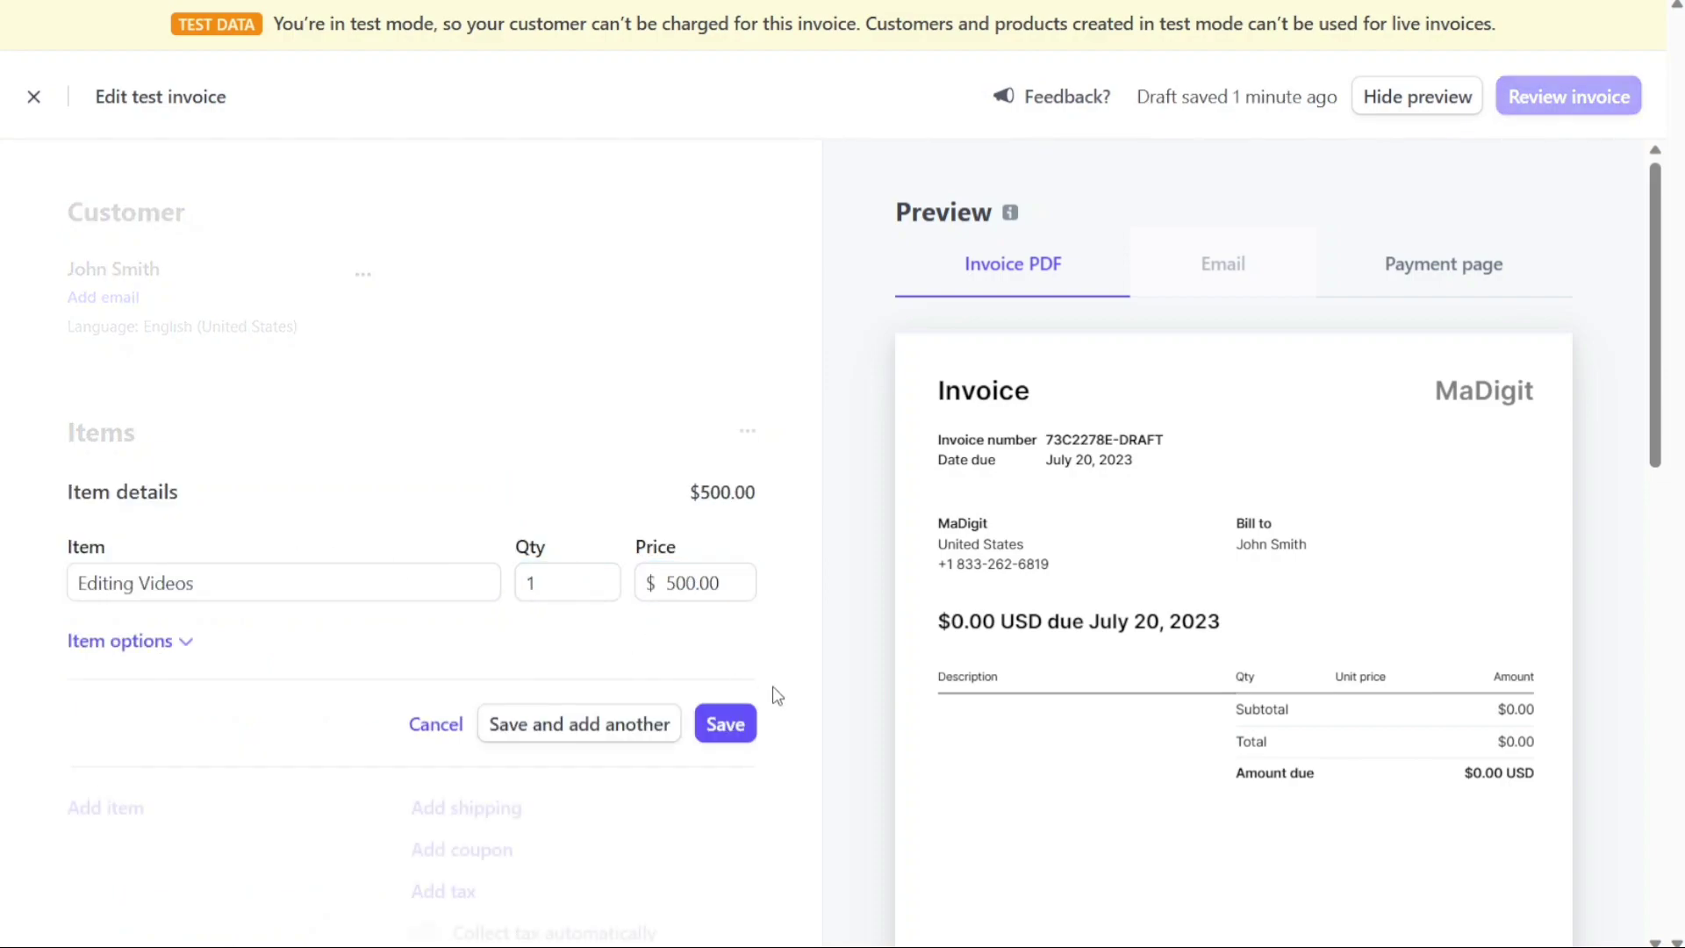
{"action": "left_click", "coordinate": [741, 731]}
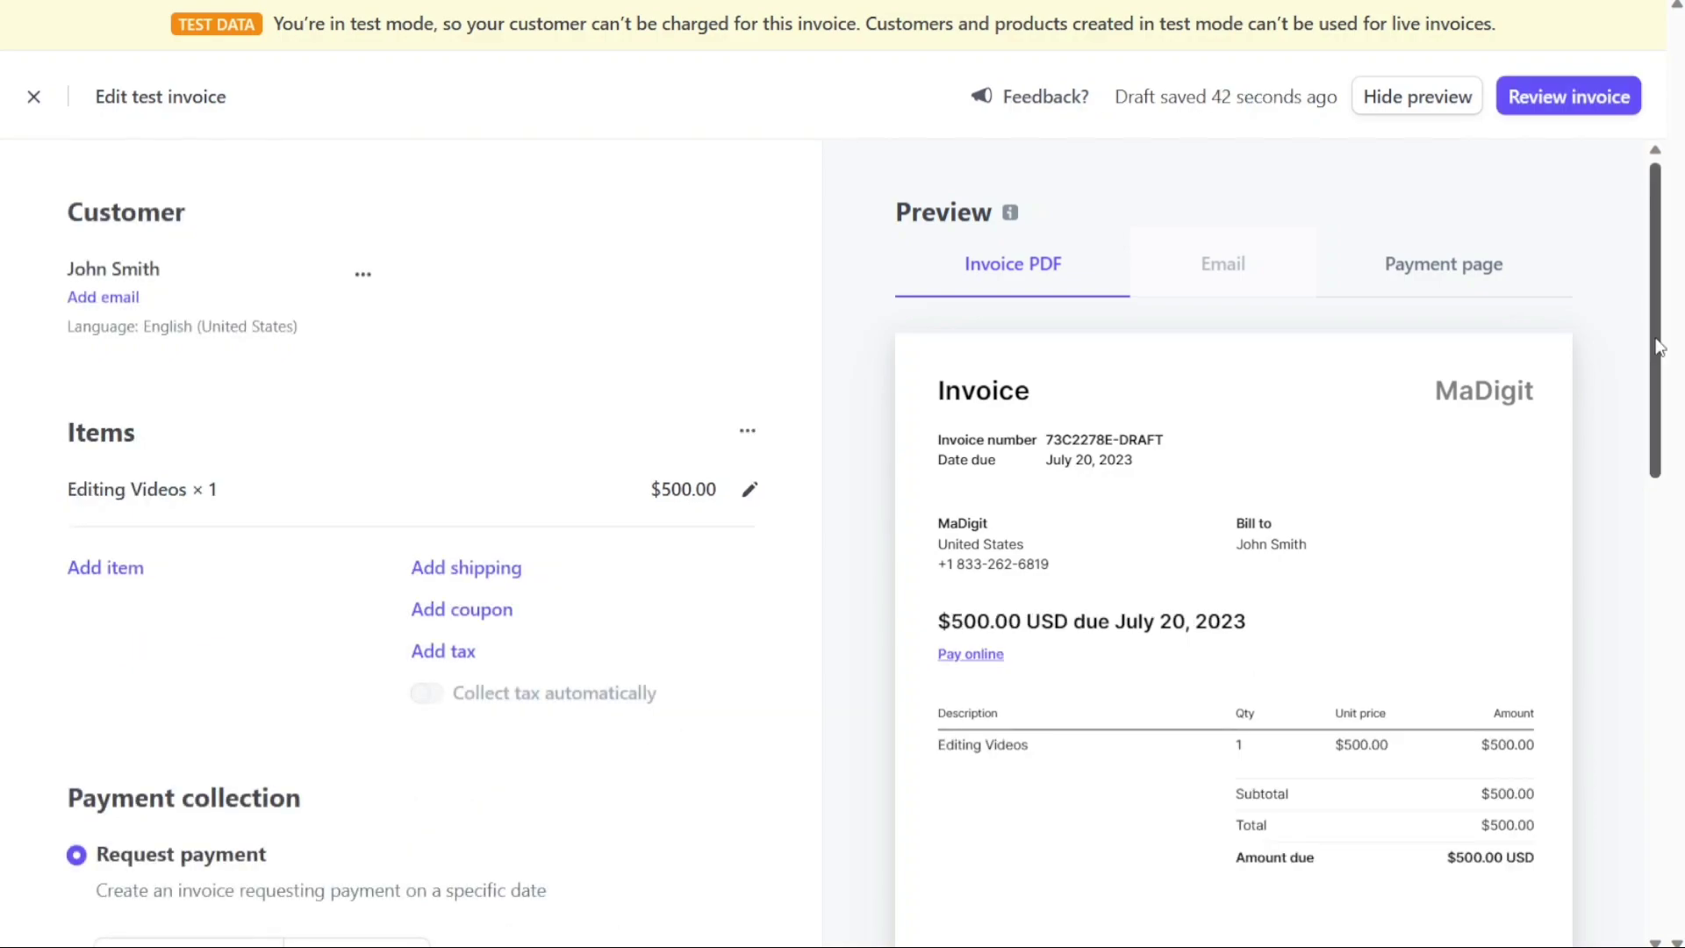
{"action": "left_click_drag", "start_coordinate": [1659, 346], "coordinate": [1676, 566]}
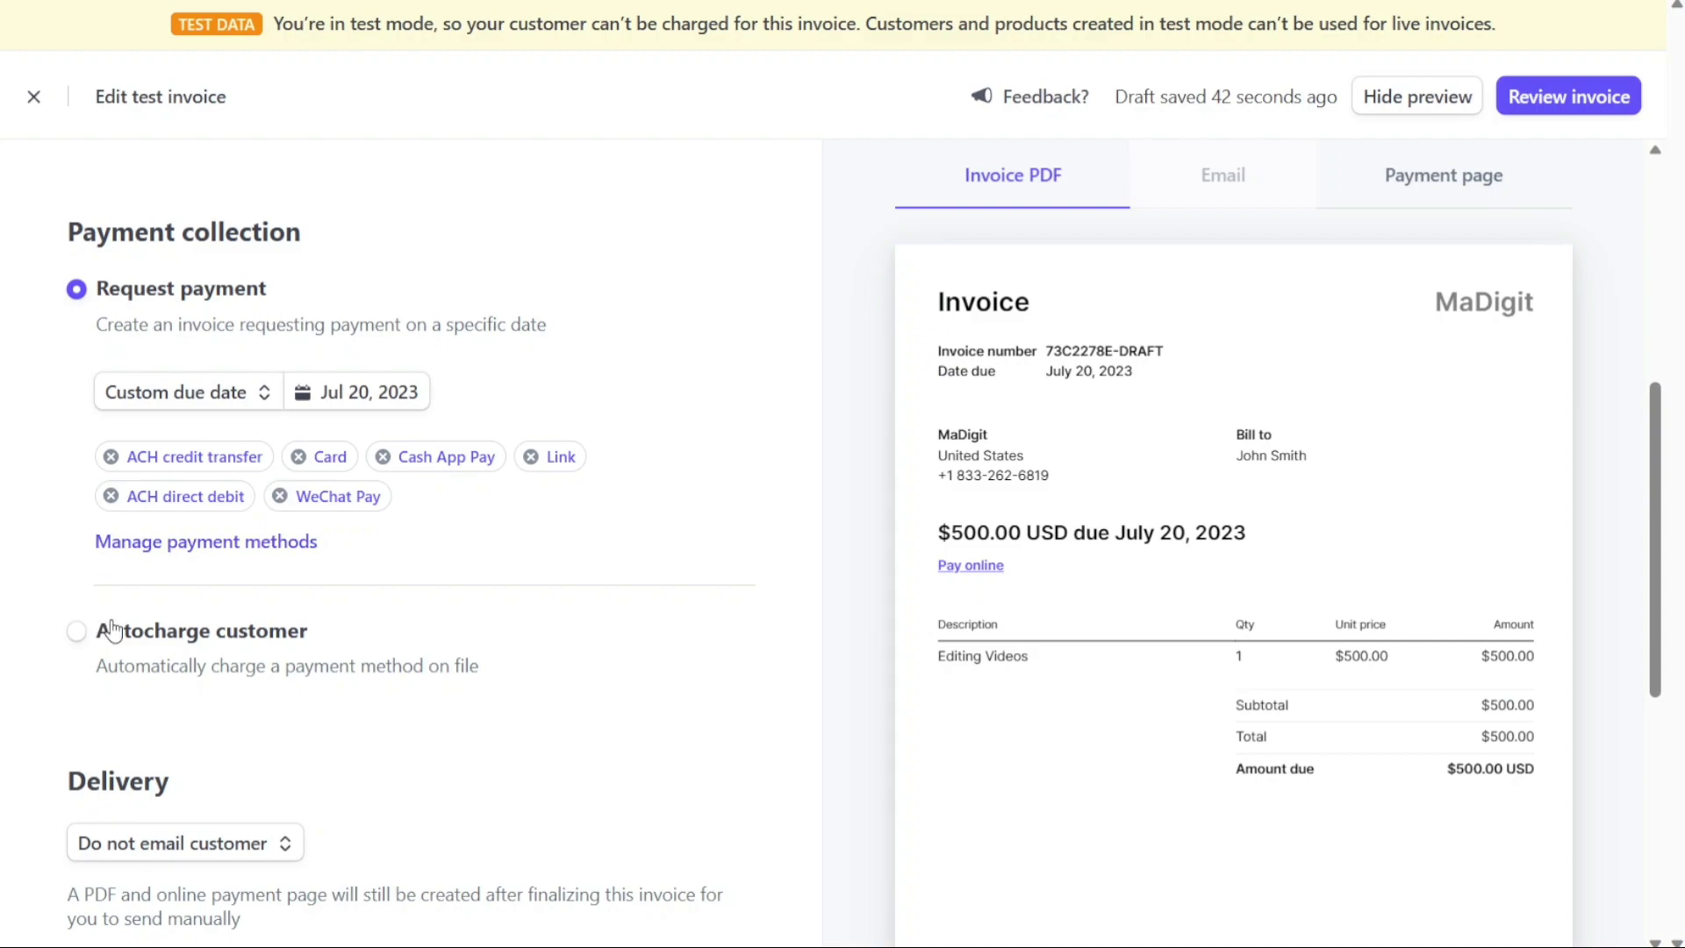
Set payment collection back to Request payment, due in 30 days.
{"action": "left_click", "coordinate": [76, 632]}
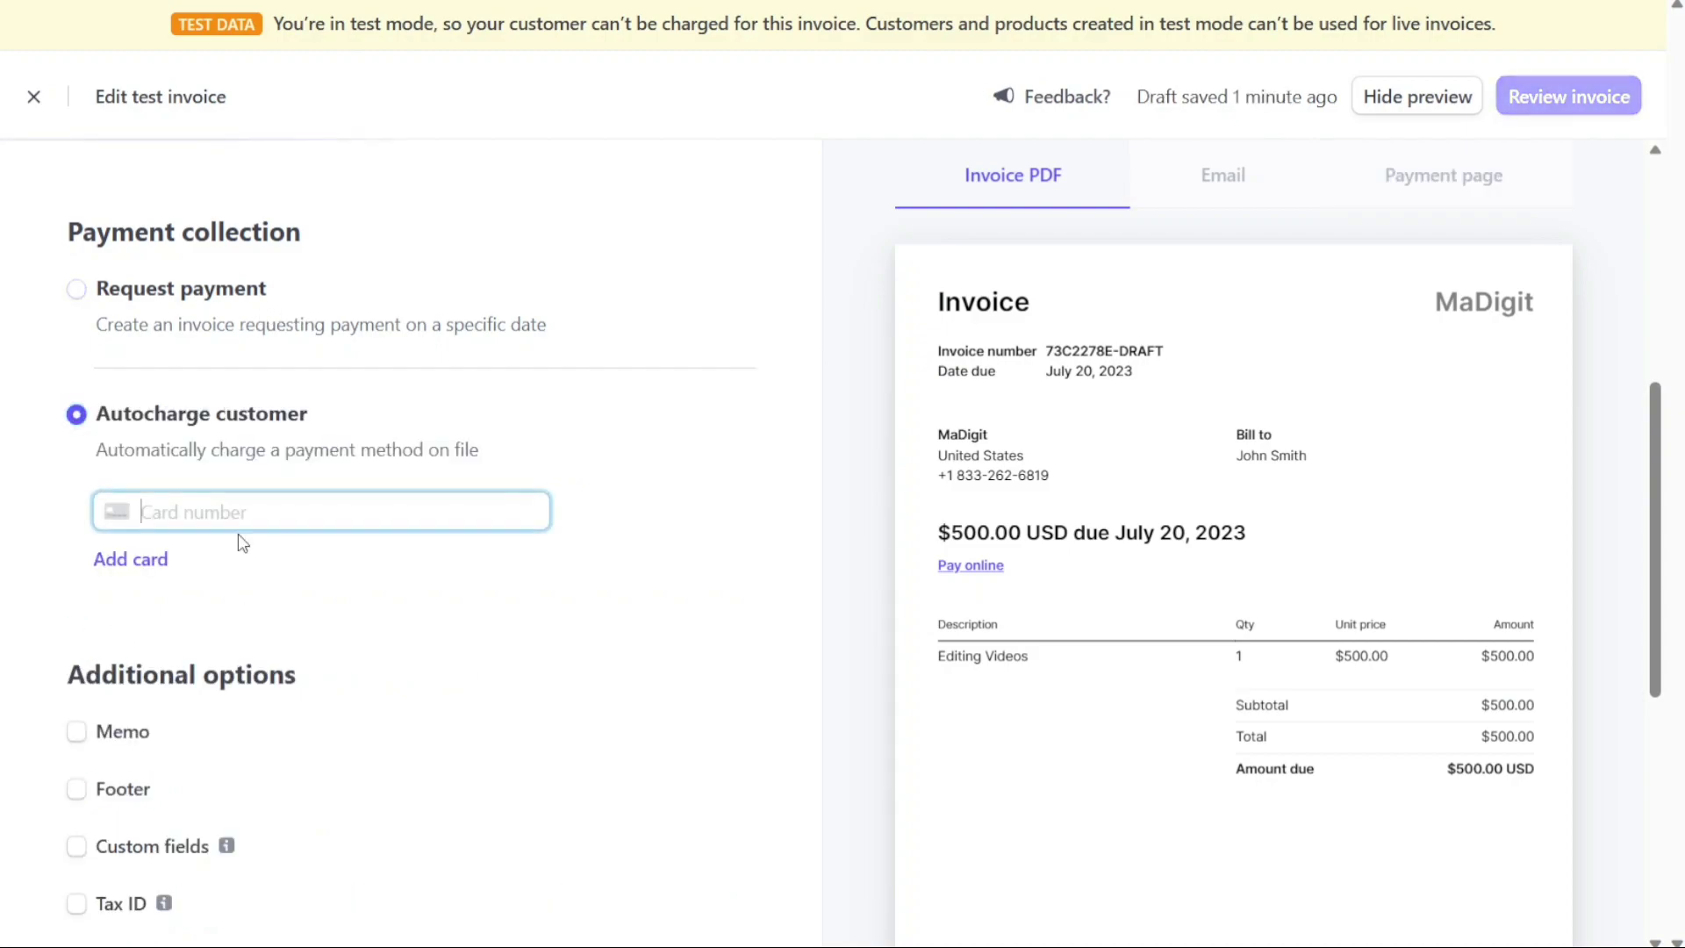
{"action": "left_click", "coordinate": [76, 292]}
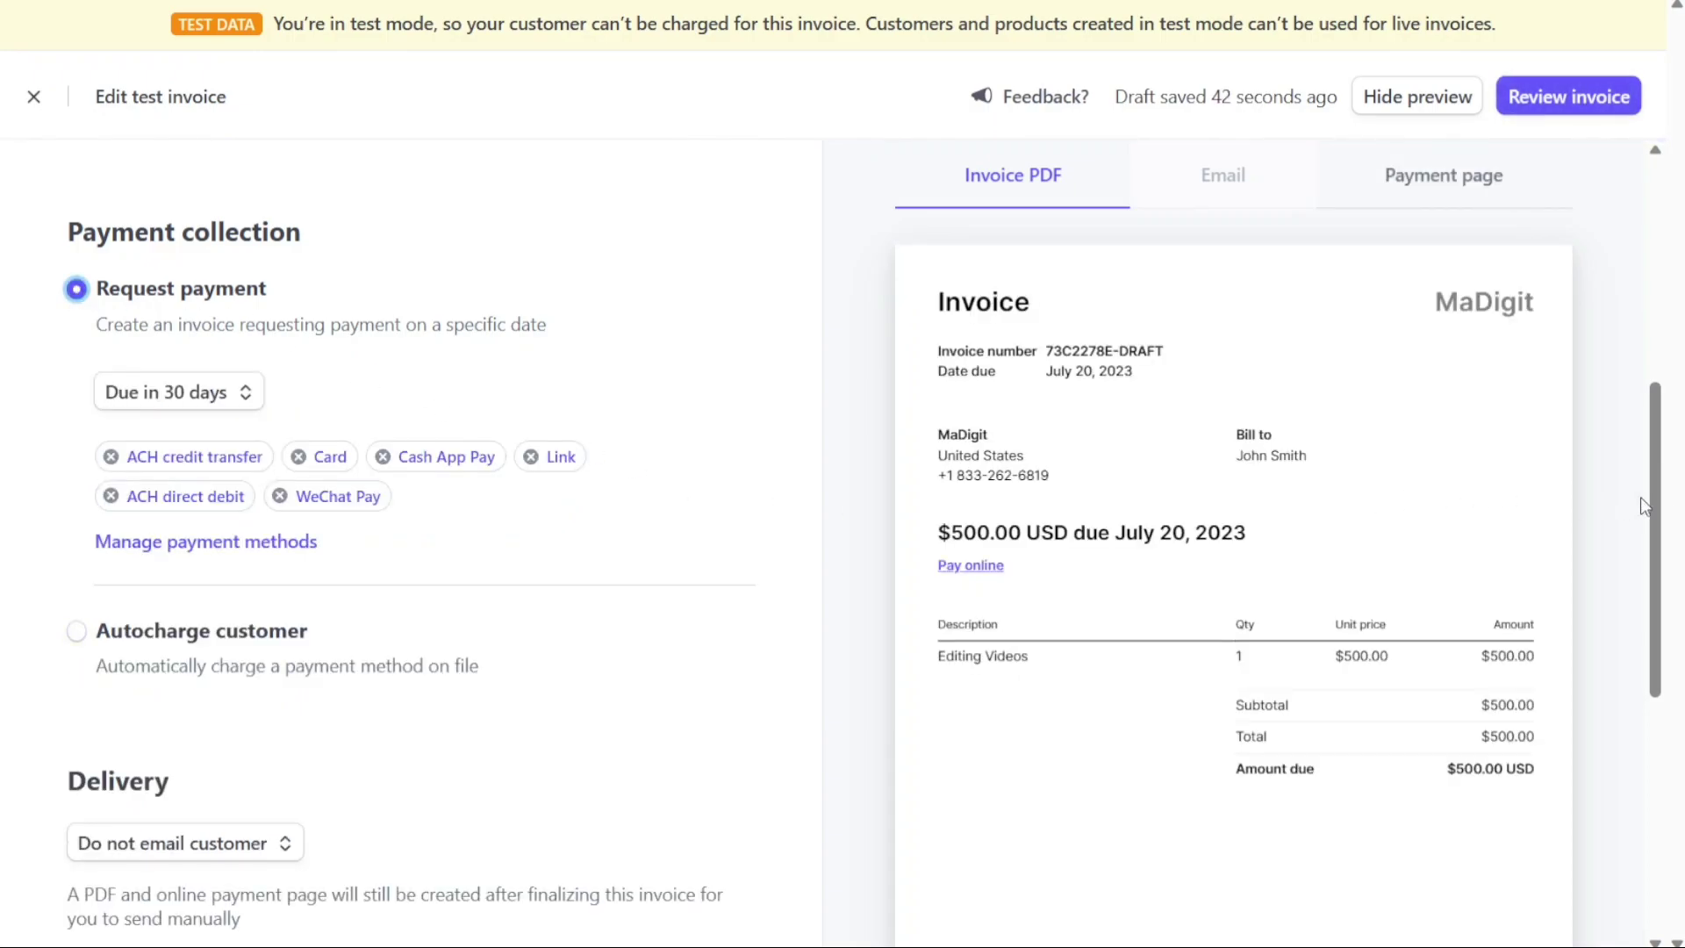
{"action": "left_click_drag", "start_coordinate": [1667, 504], "coordinate": [1663, 698]}
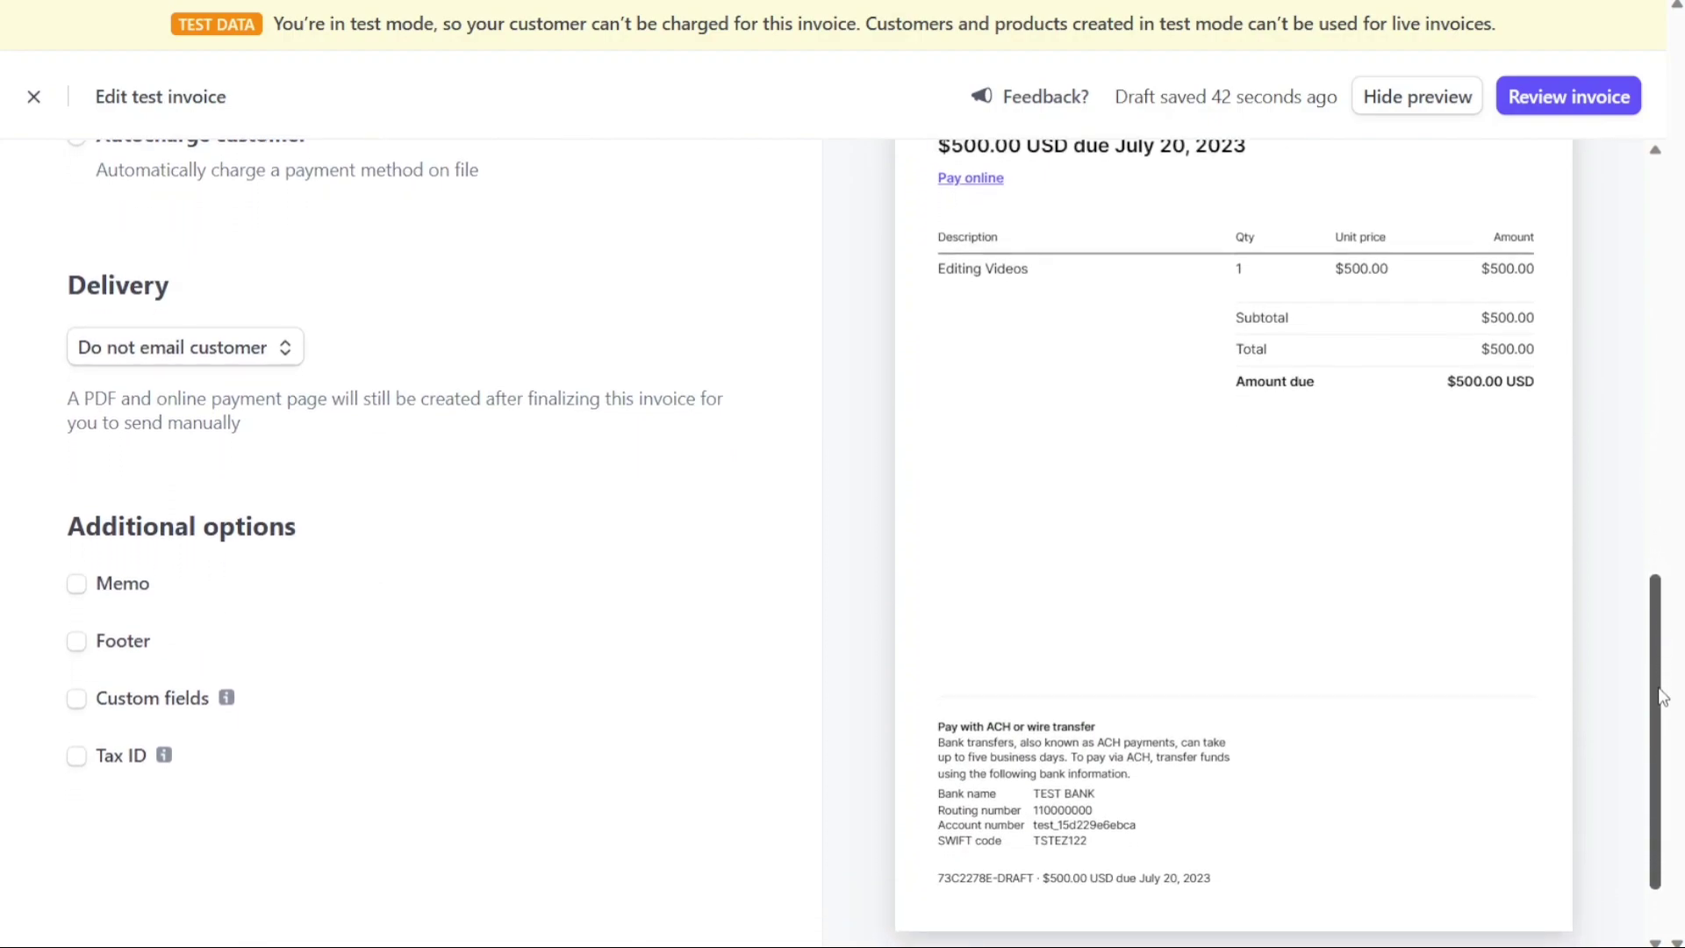
{"action": "left_click_drag", "start_coordinate": [1663, 698], "coordinate": [1260, 748]}
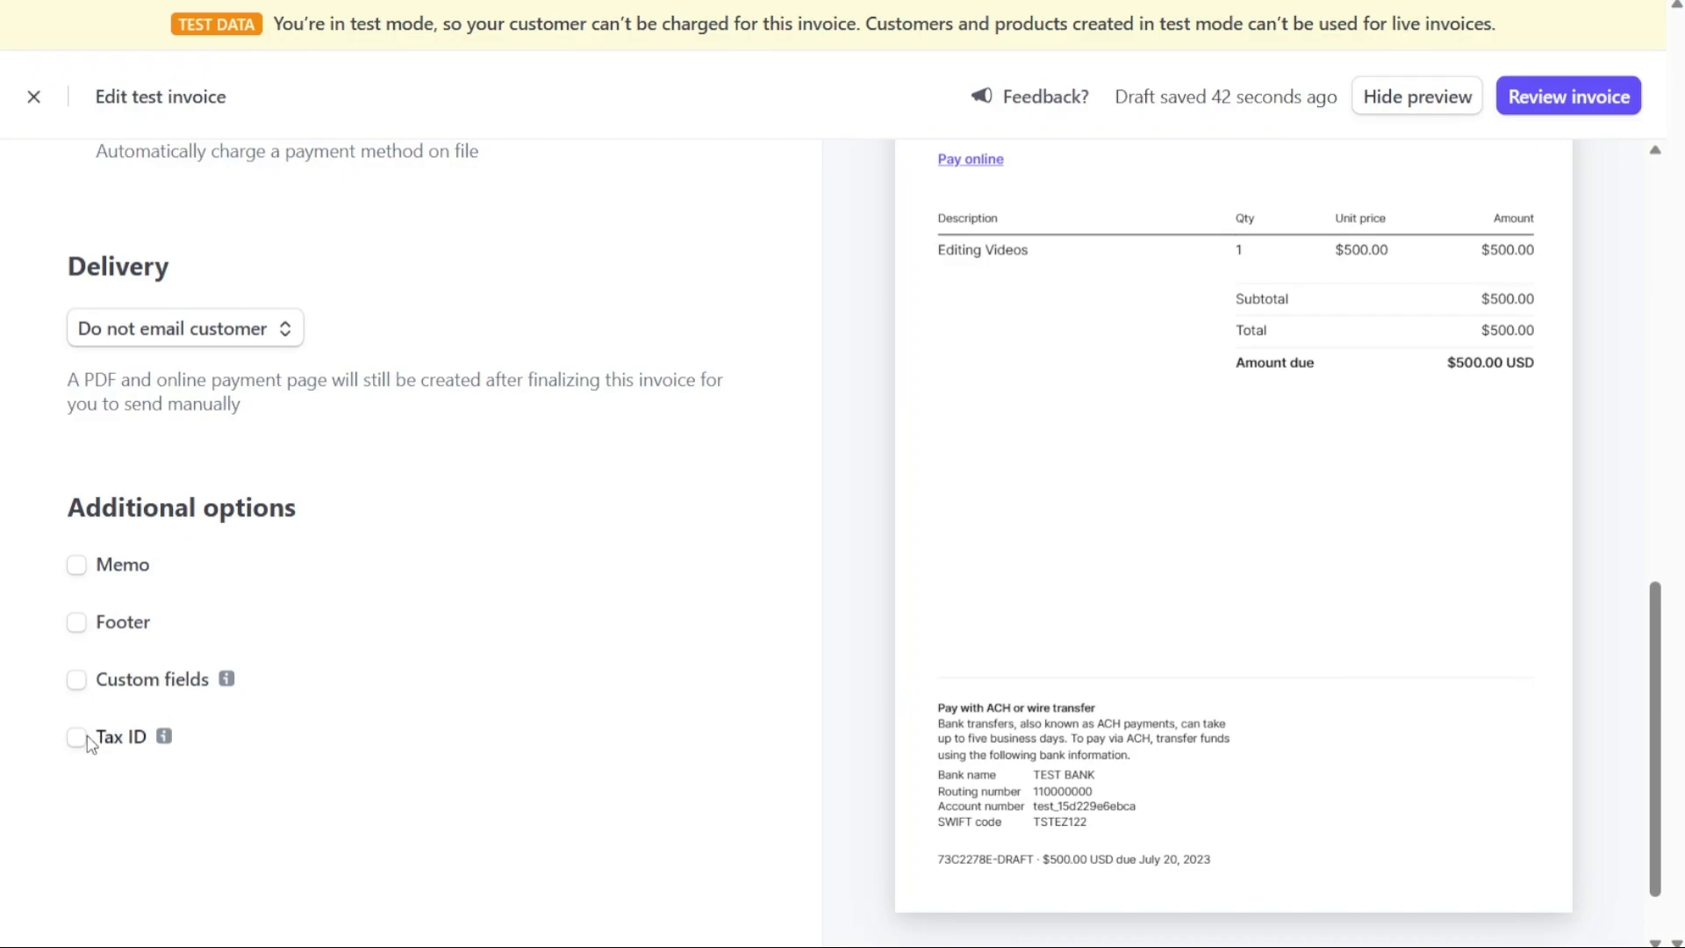
Add the memo 'Memo' to the invoice and bring up the invoice review.
{"action": "left_click", "coordinate": [77, 566]}
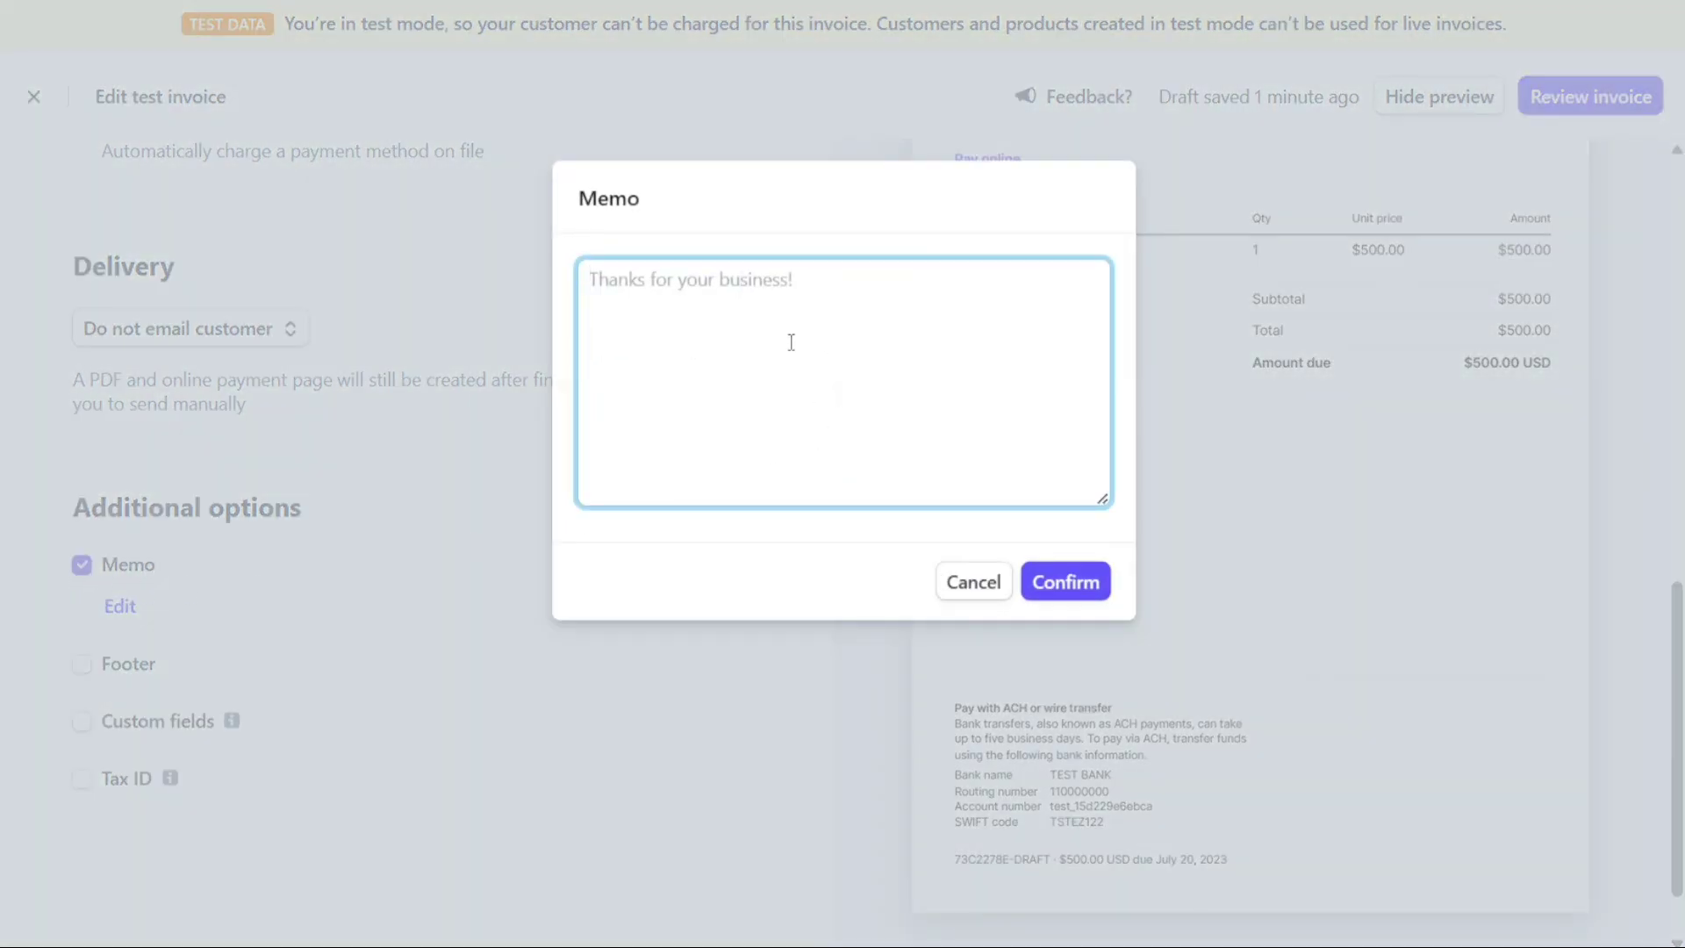
{"action": "type", "text": "m"}
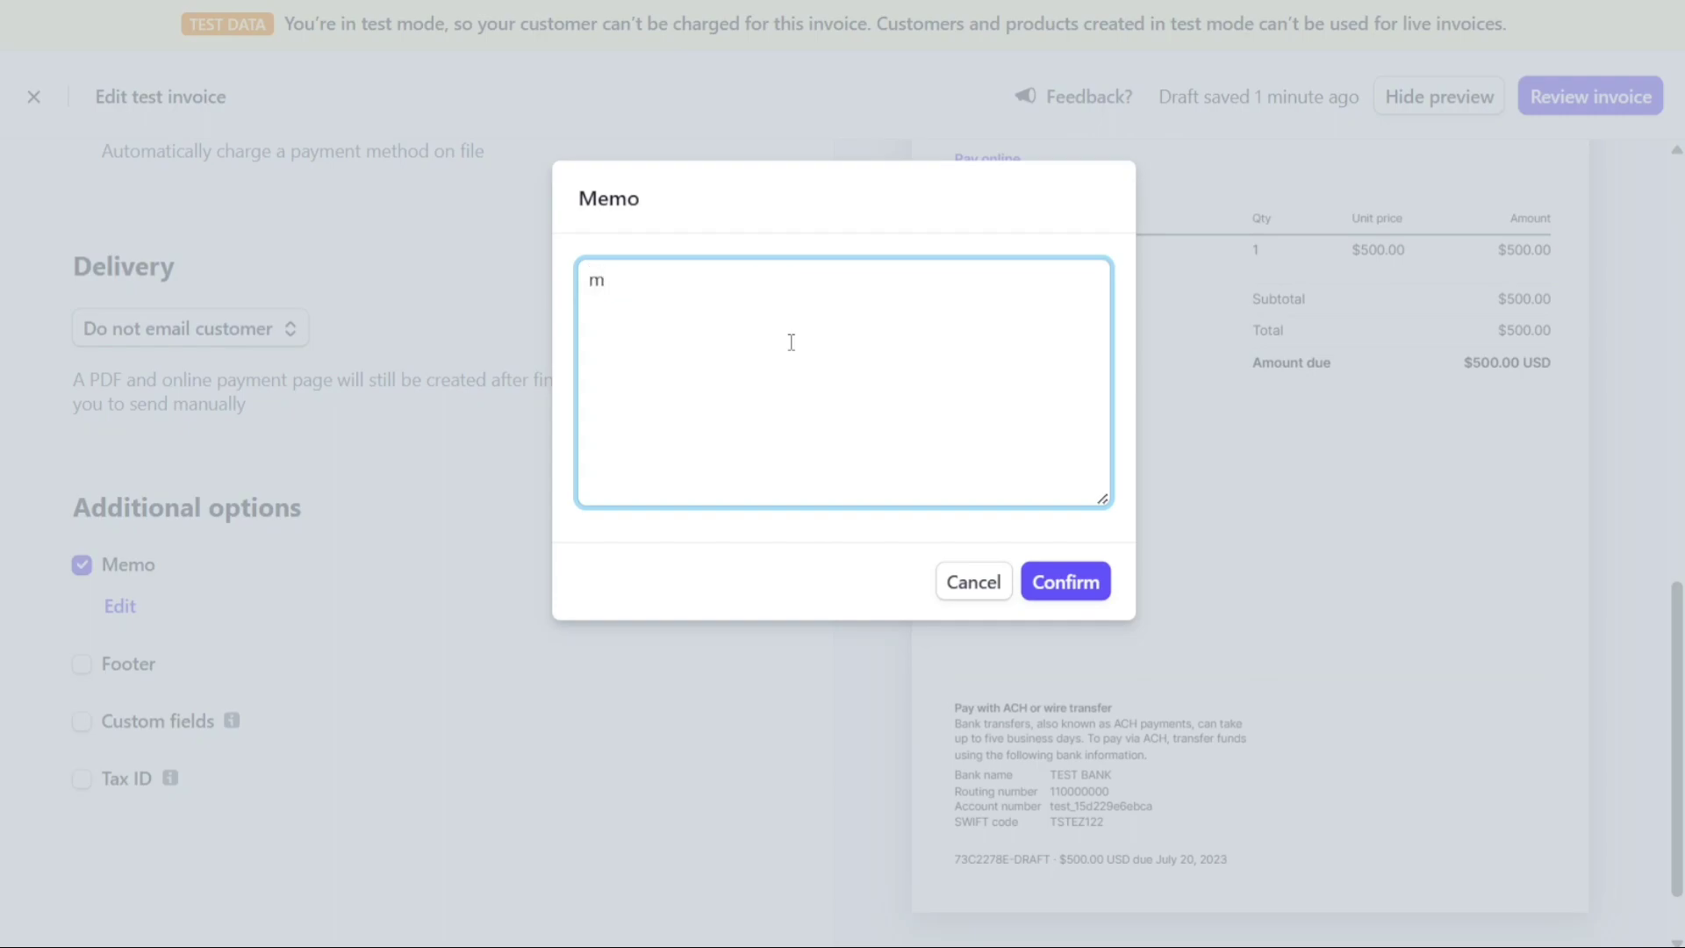
{"action": "key", "text": "BackSpace"}
{"action": "type", "text": "Memo"}
{"action": "left_click", "coordinate": [1062, 579]}
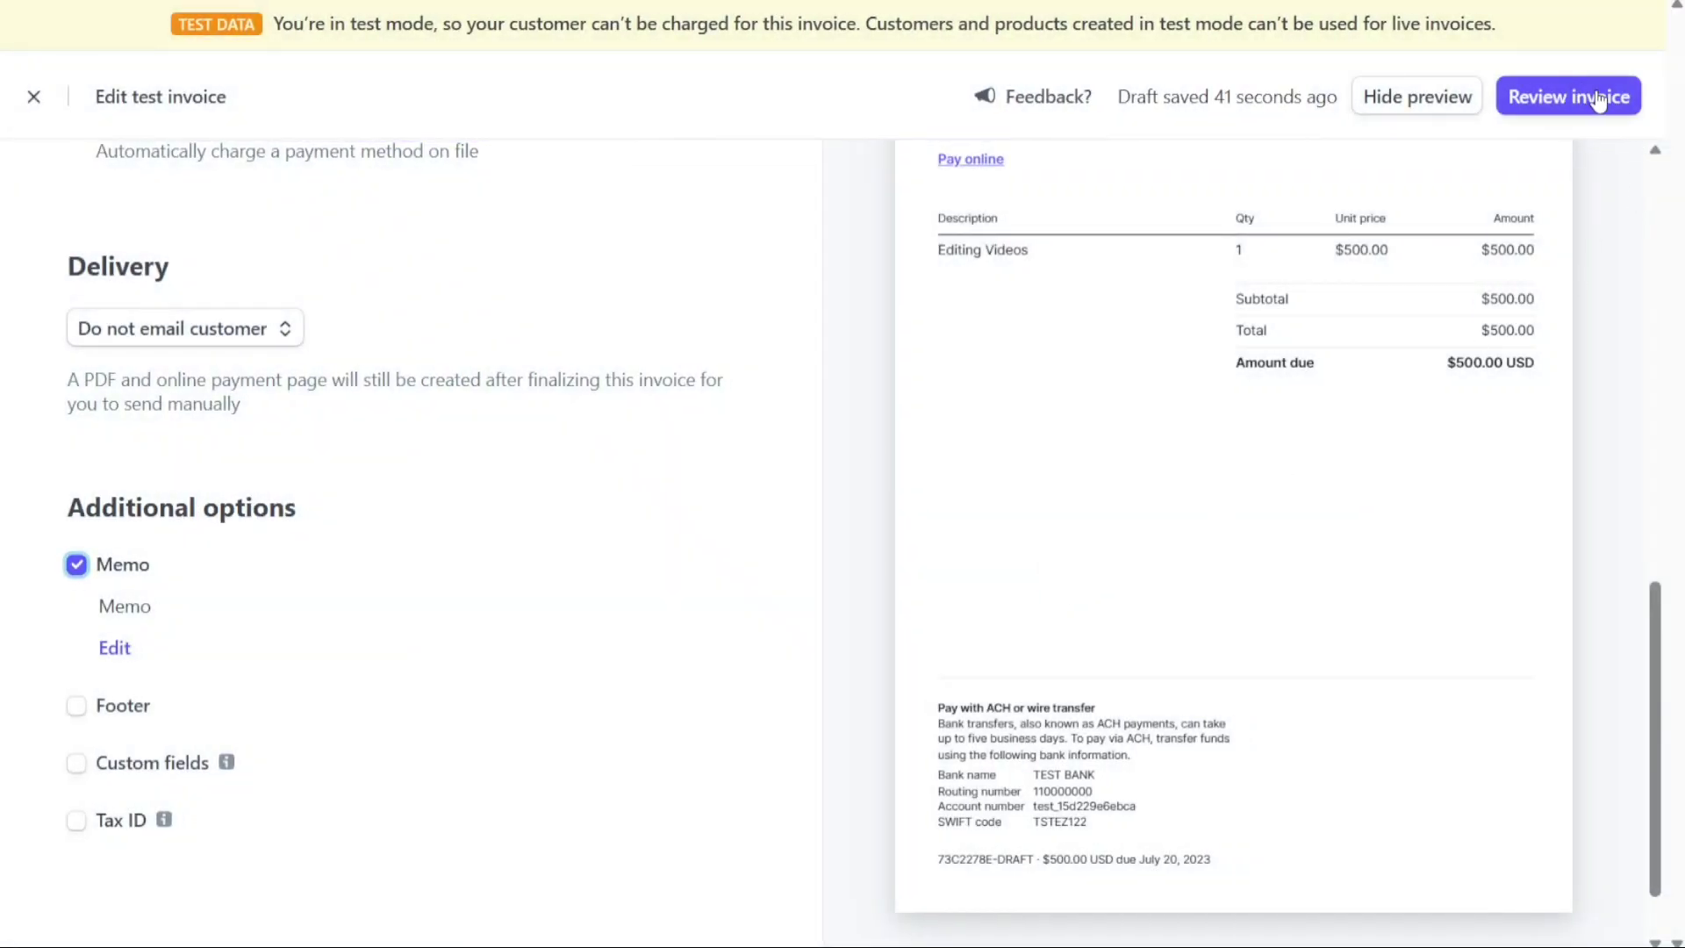
{"action": "left_click", "coordinate": [1584, 101]}
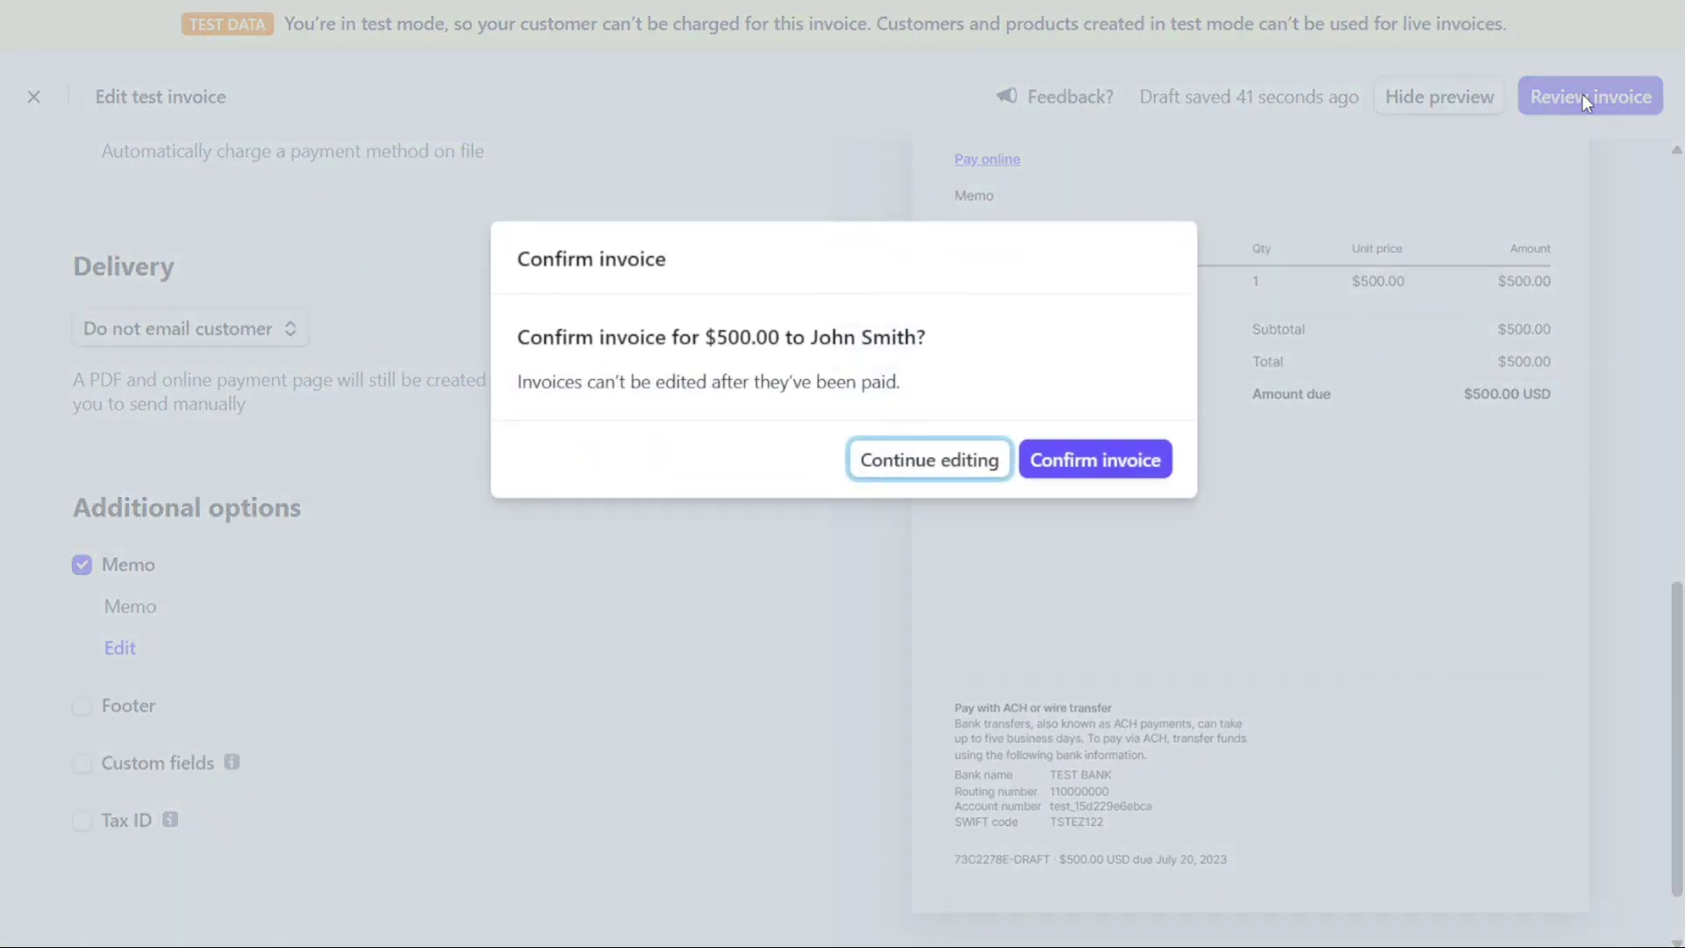
Finalize the $500.00 invoice, then go to the still-empty Products page.
{"action": "left_click", "coordinate": [1043, 472]}
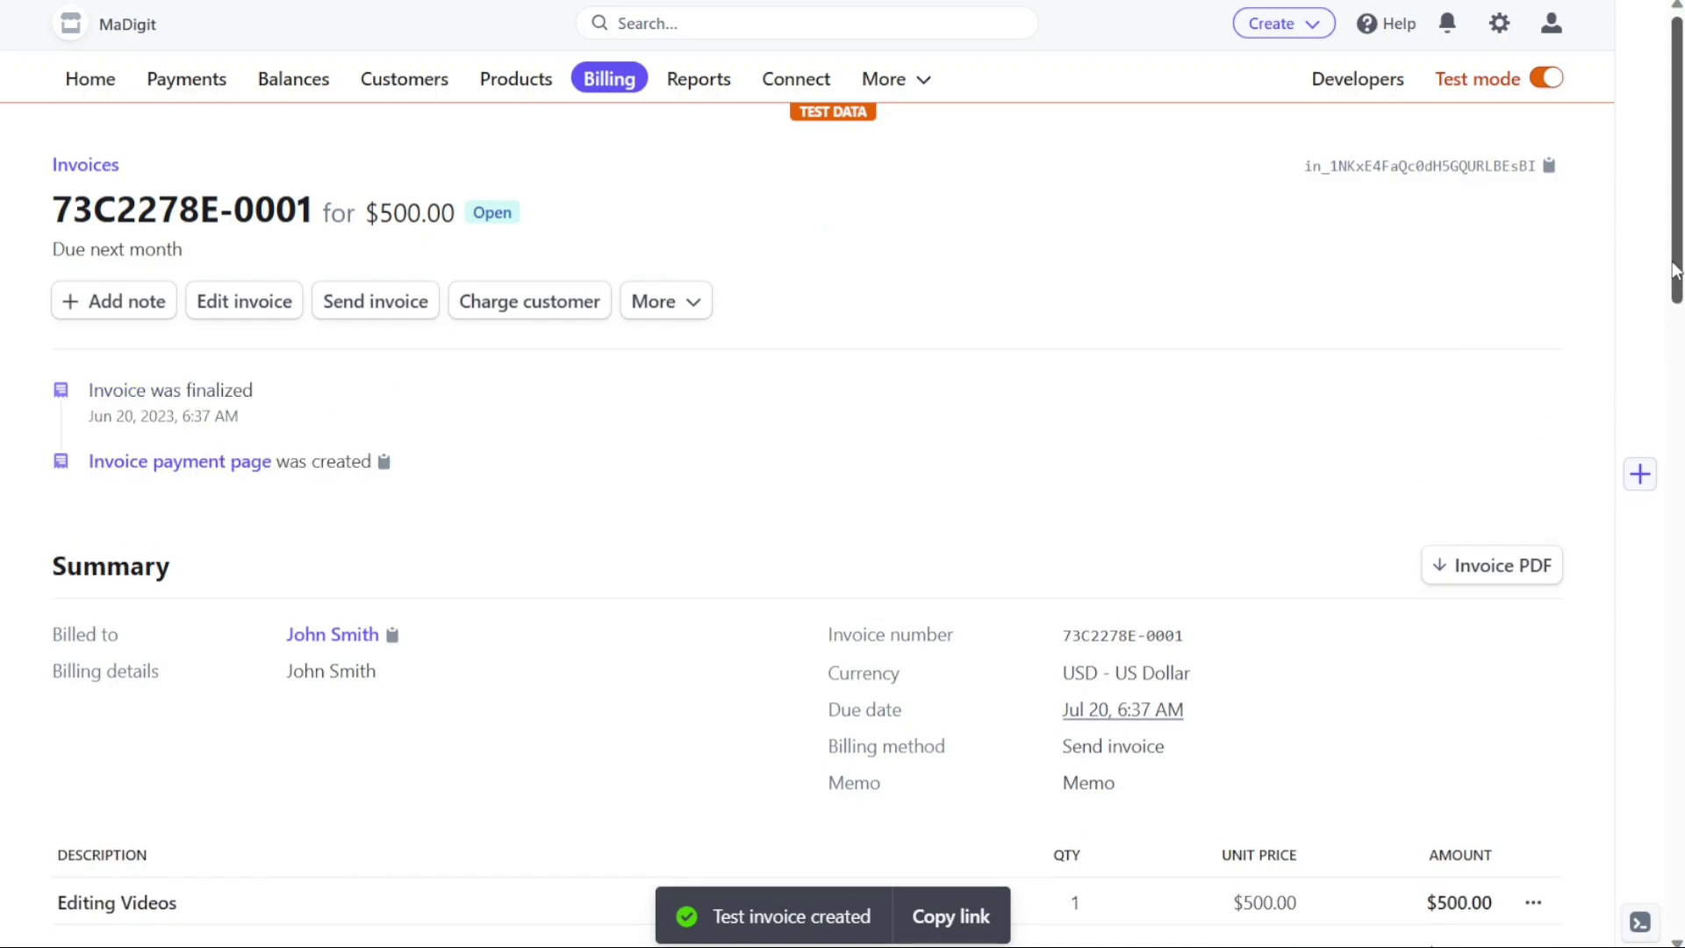
{"action": "scroll", "coordinate": [1407, 482], "scroll_direction": "down", "scroll_amount": 2}
{"action": "scroll", "coordinate": [842, 509], "scroll_direction": "down", "scroll_amount": 12}
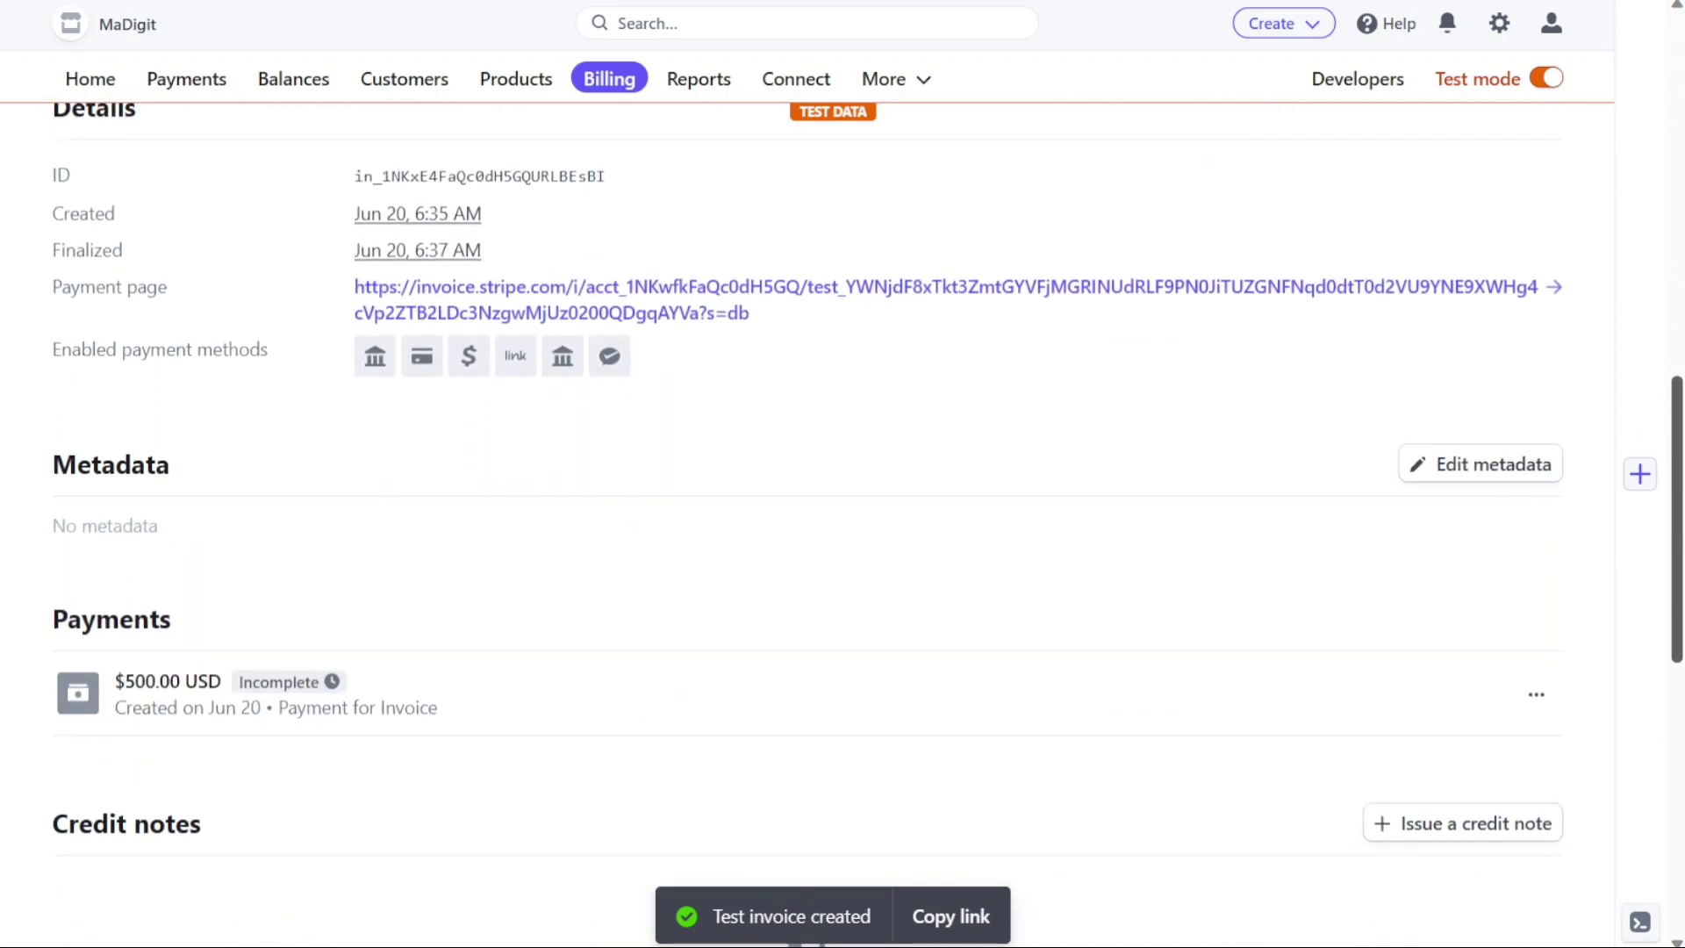
{"action": "scroll", "coordinate": [842, 509], "scroll_direction": "up", "scroll_amount": 2}
{"action": "scroll", "coordinate": [1675, 250], "scroll_direction": "up", "scroll_amount": 12}
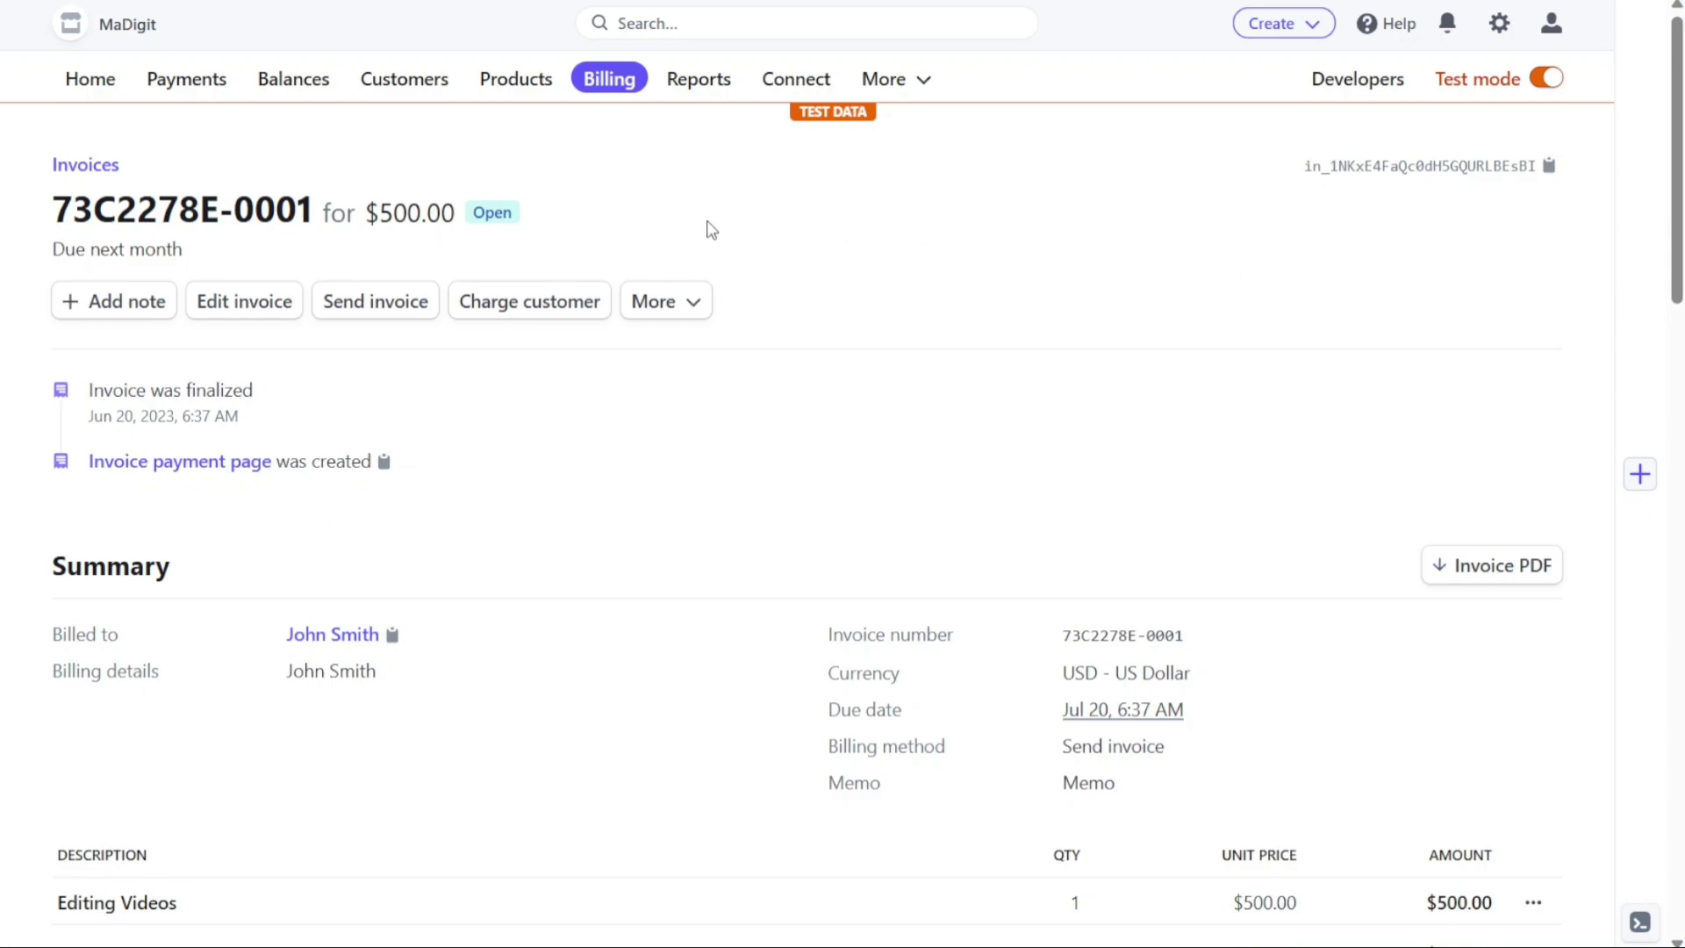
{"action": "left_click", "coordinate": [517, 85]}
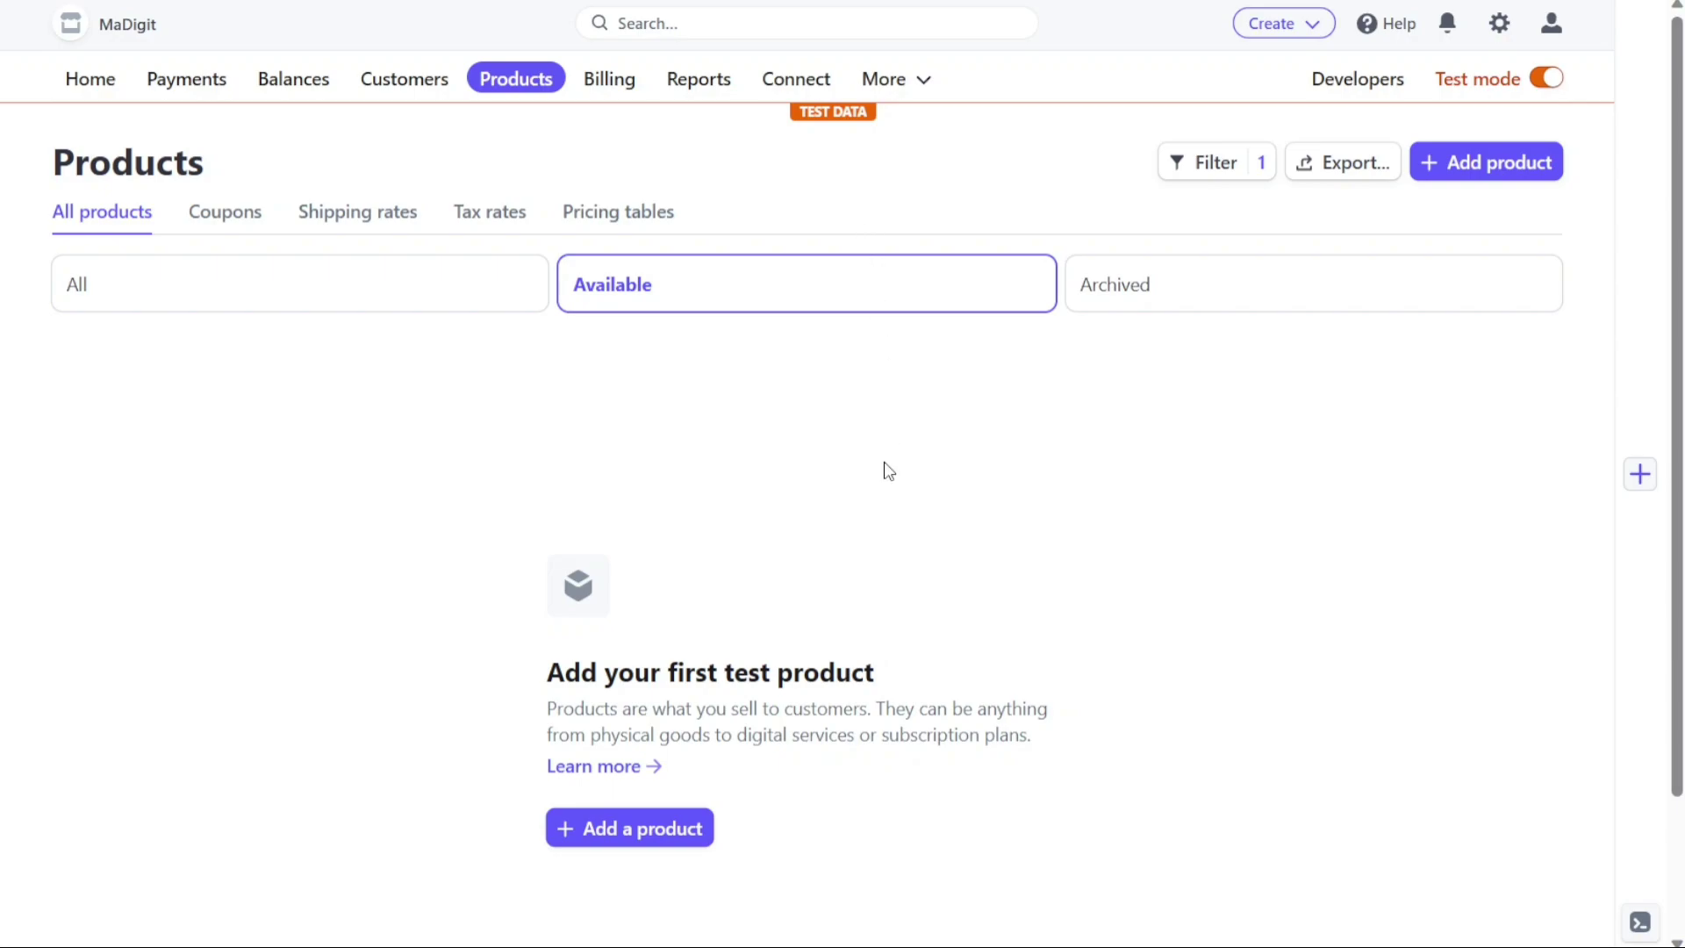
Begin a new product named 'Name' with description 'Bio' and a pendant-lamp image.
{"action": "left_click", "coordinate": [660, 838]}
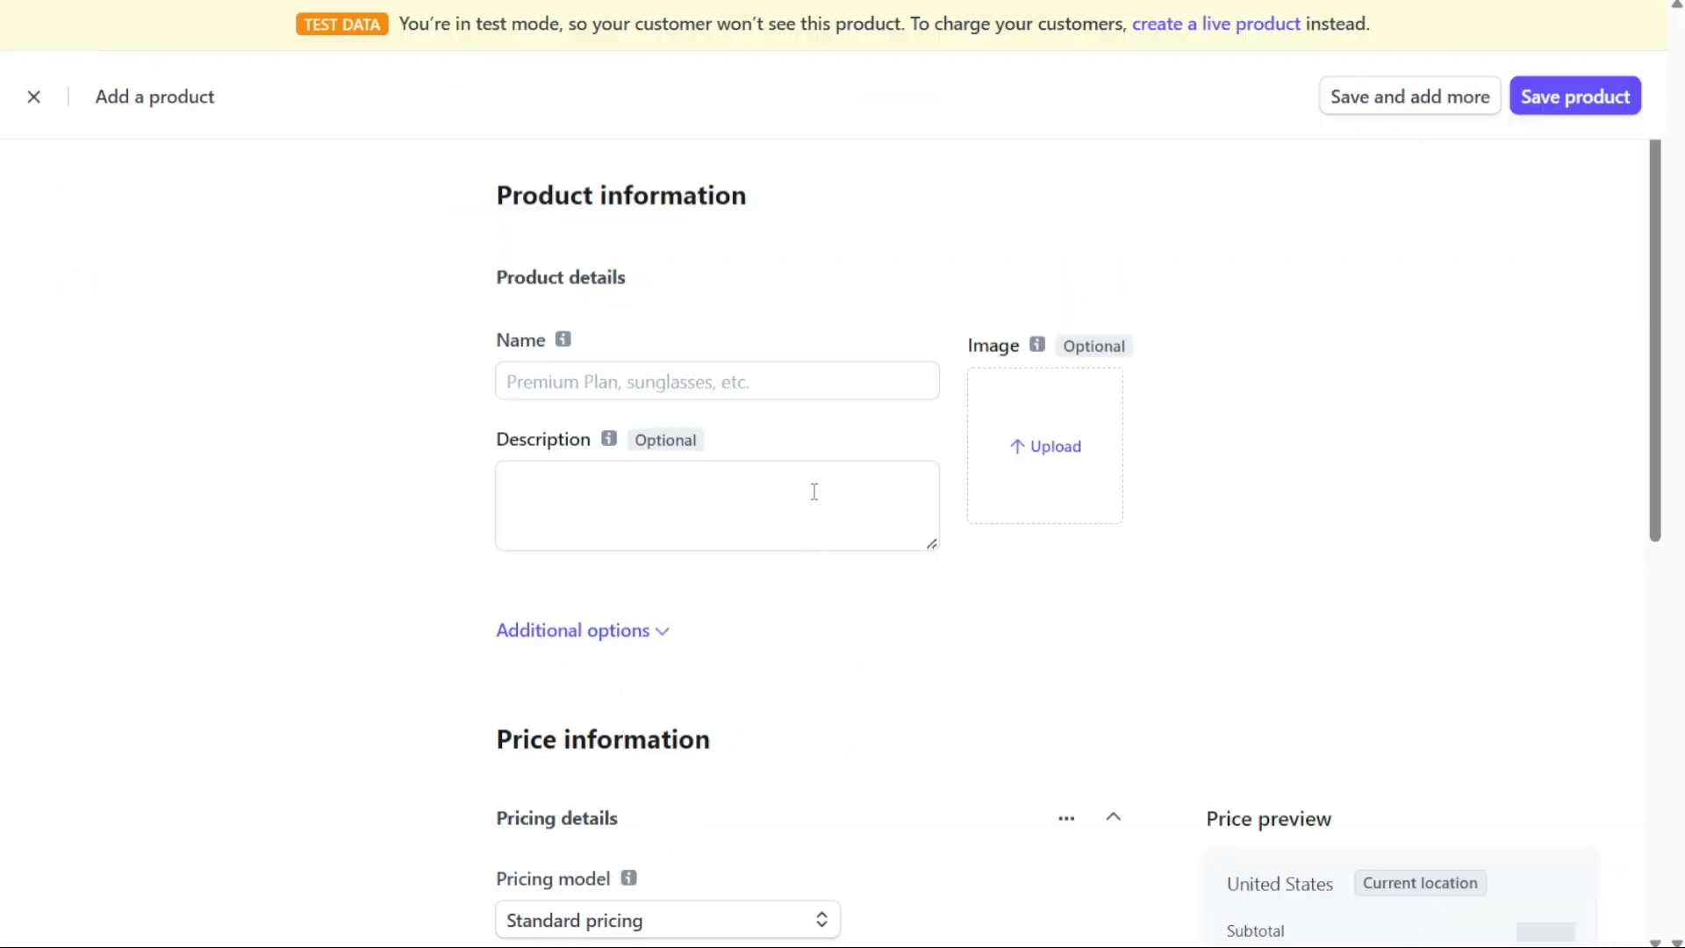
{"action": "left_click", "coordinate": [792, 376]}
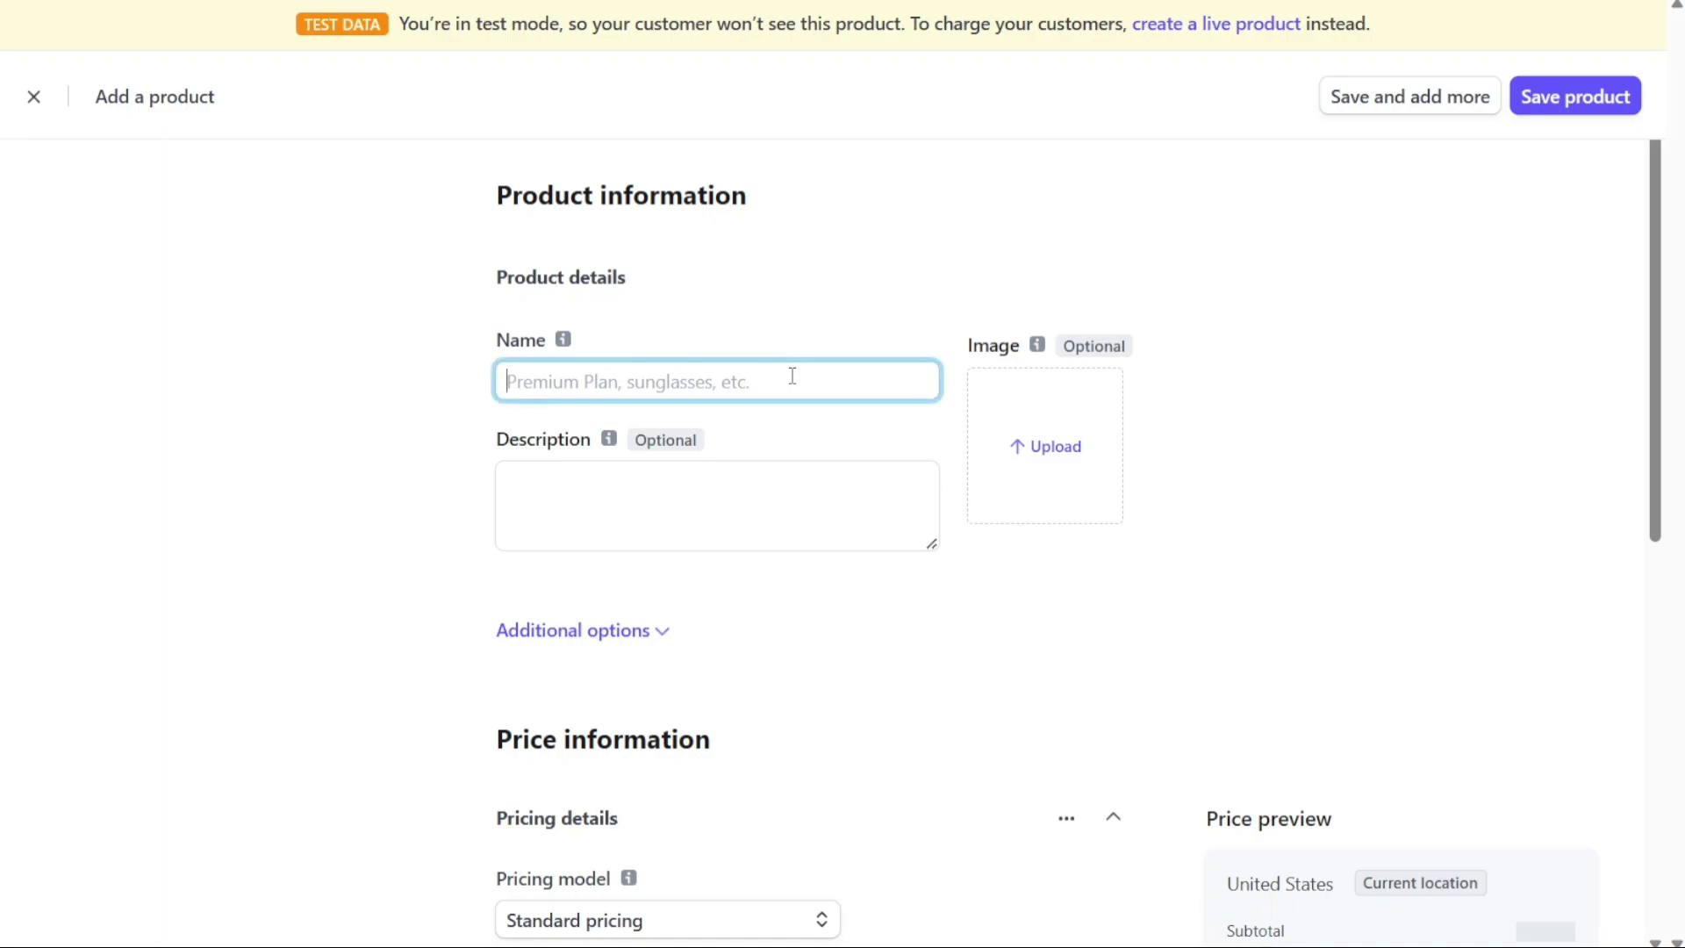
{"action": "type", "text": "Name"}
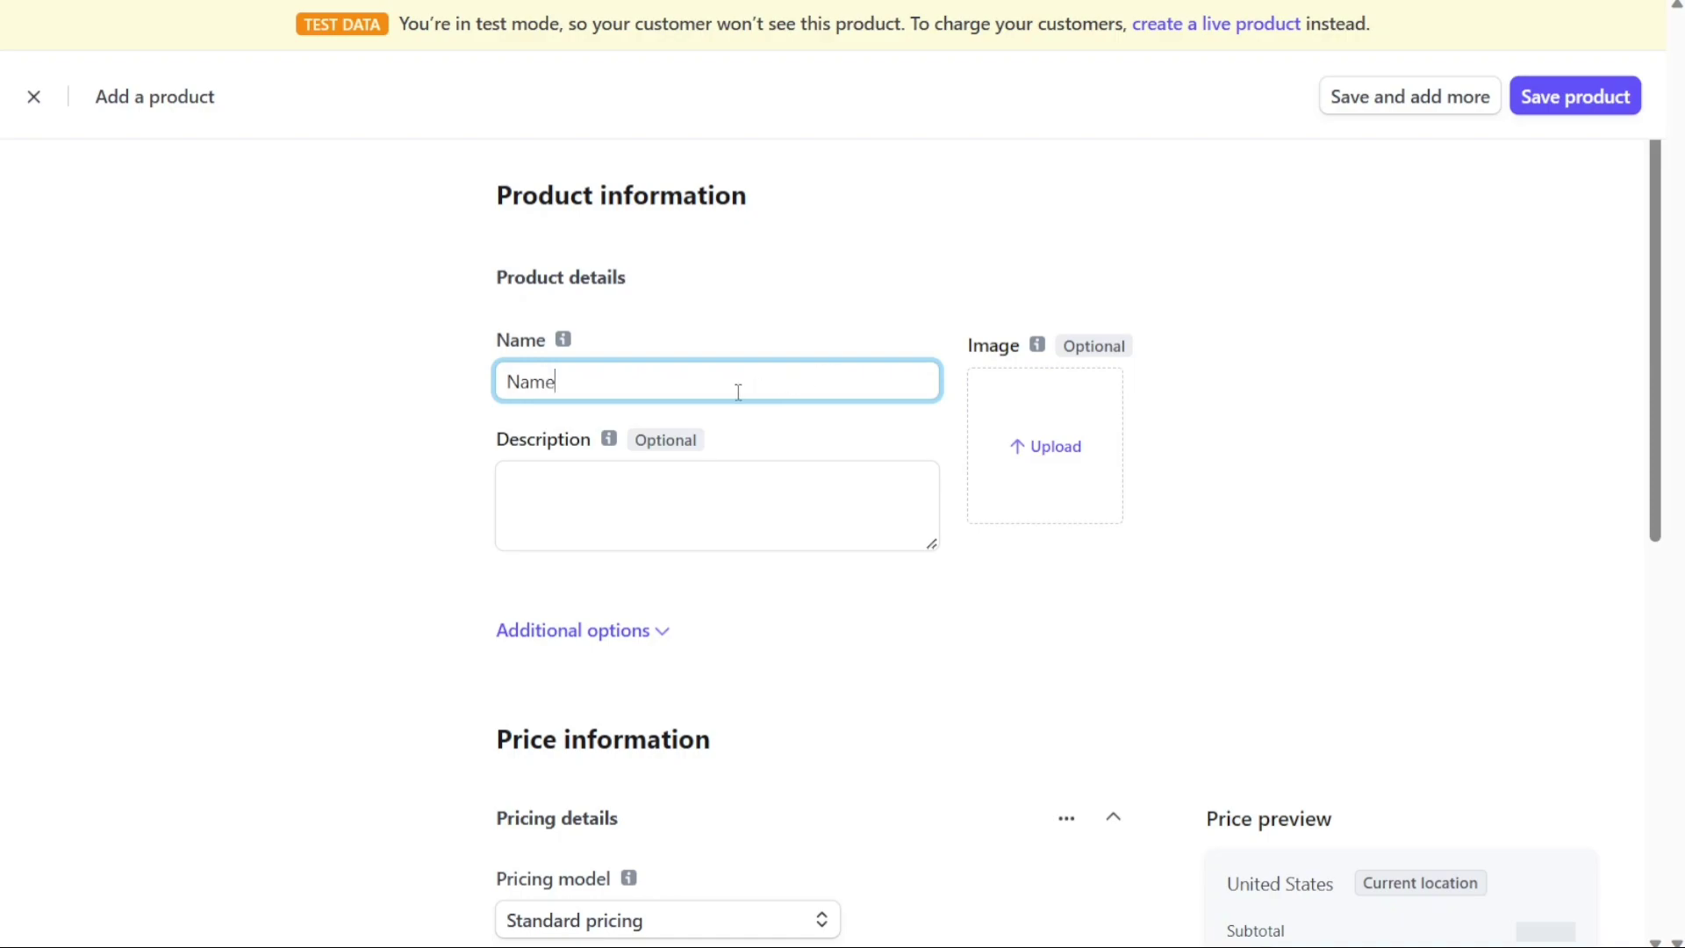
{"action": "left_click", "coordinate": [731, 486]}
{"action": "type", "text": "Bio"}
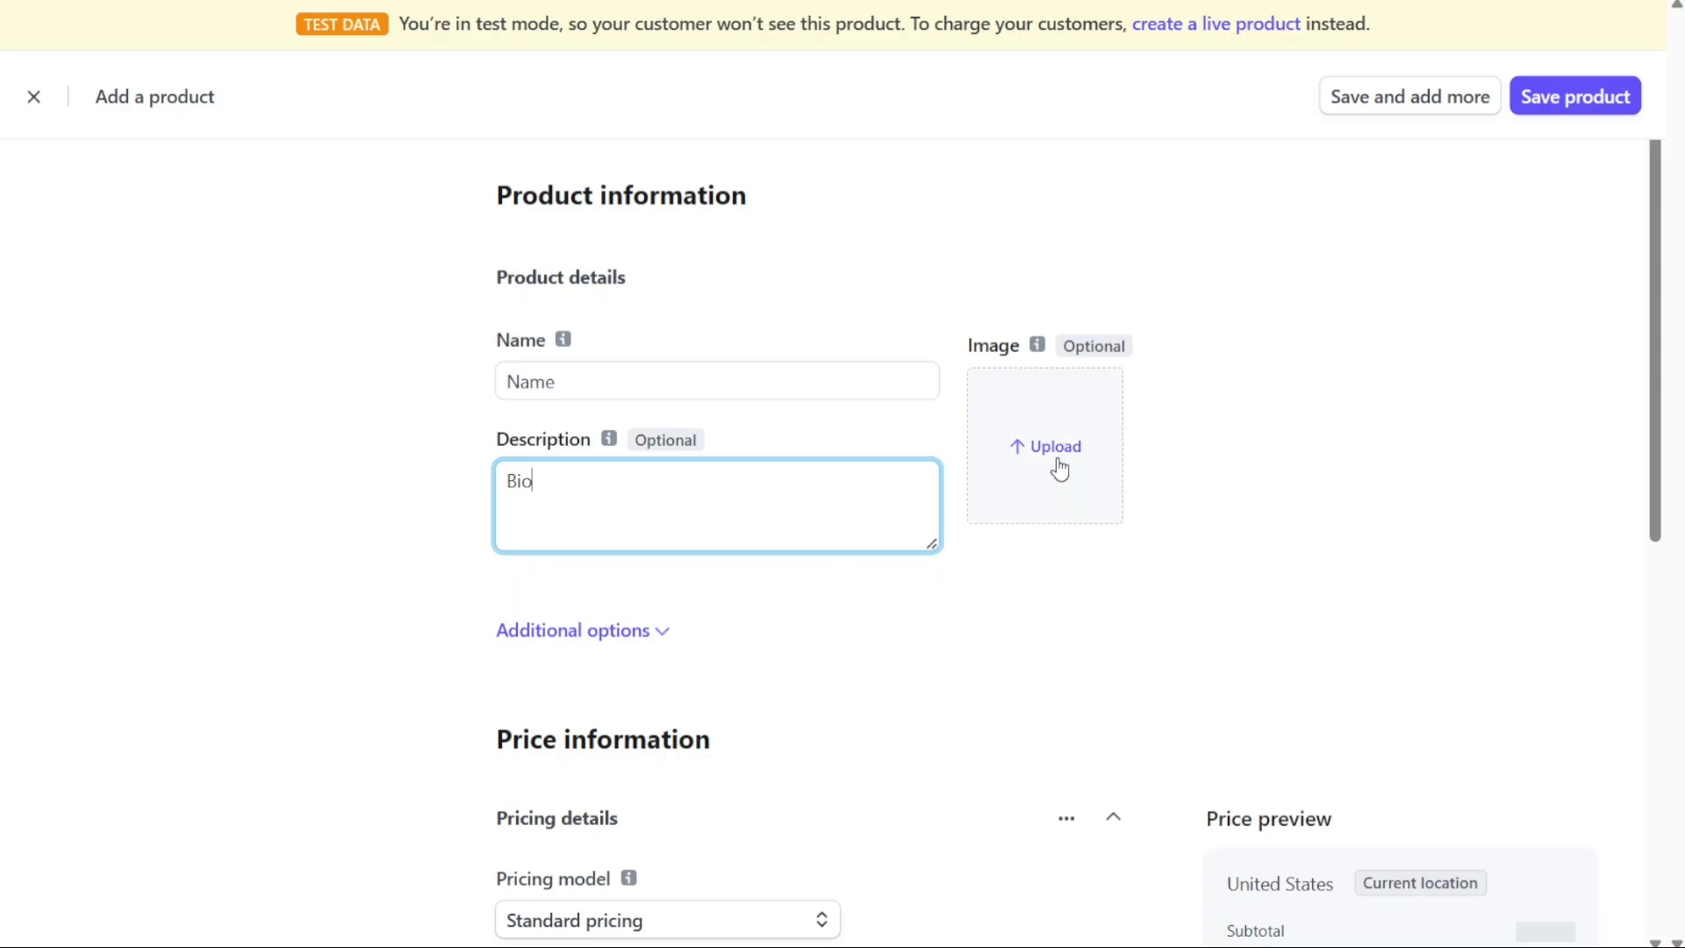
{"action": "left_click", "coordinate": [958, 580]}
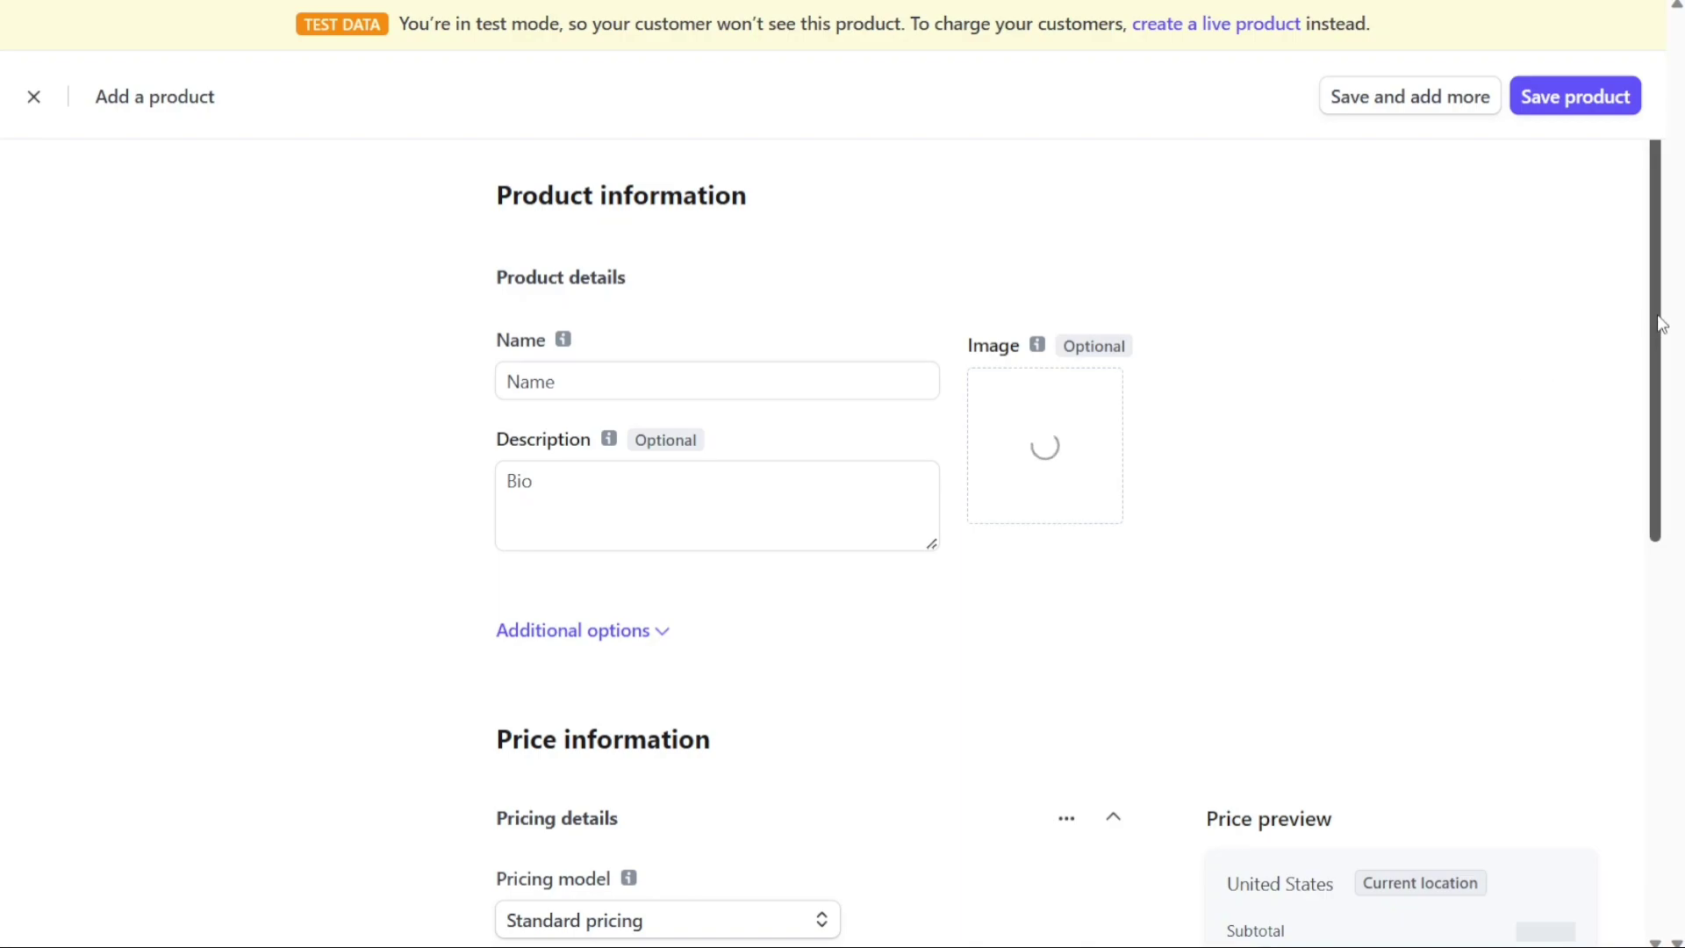
{"action": "left_click_drag", "start_coordinate": [1658, 335], "coordinate": [1661, 392]}
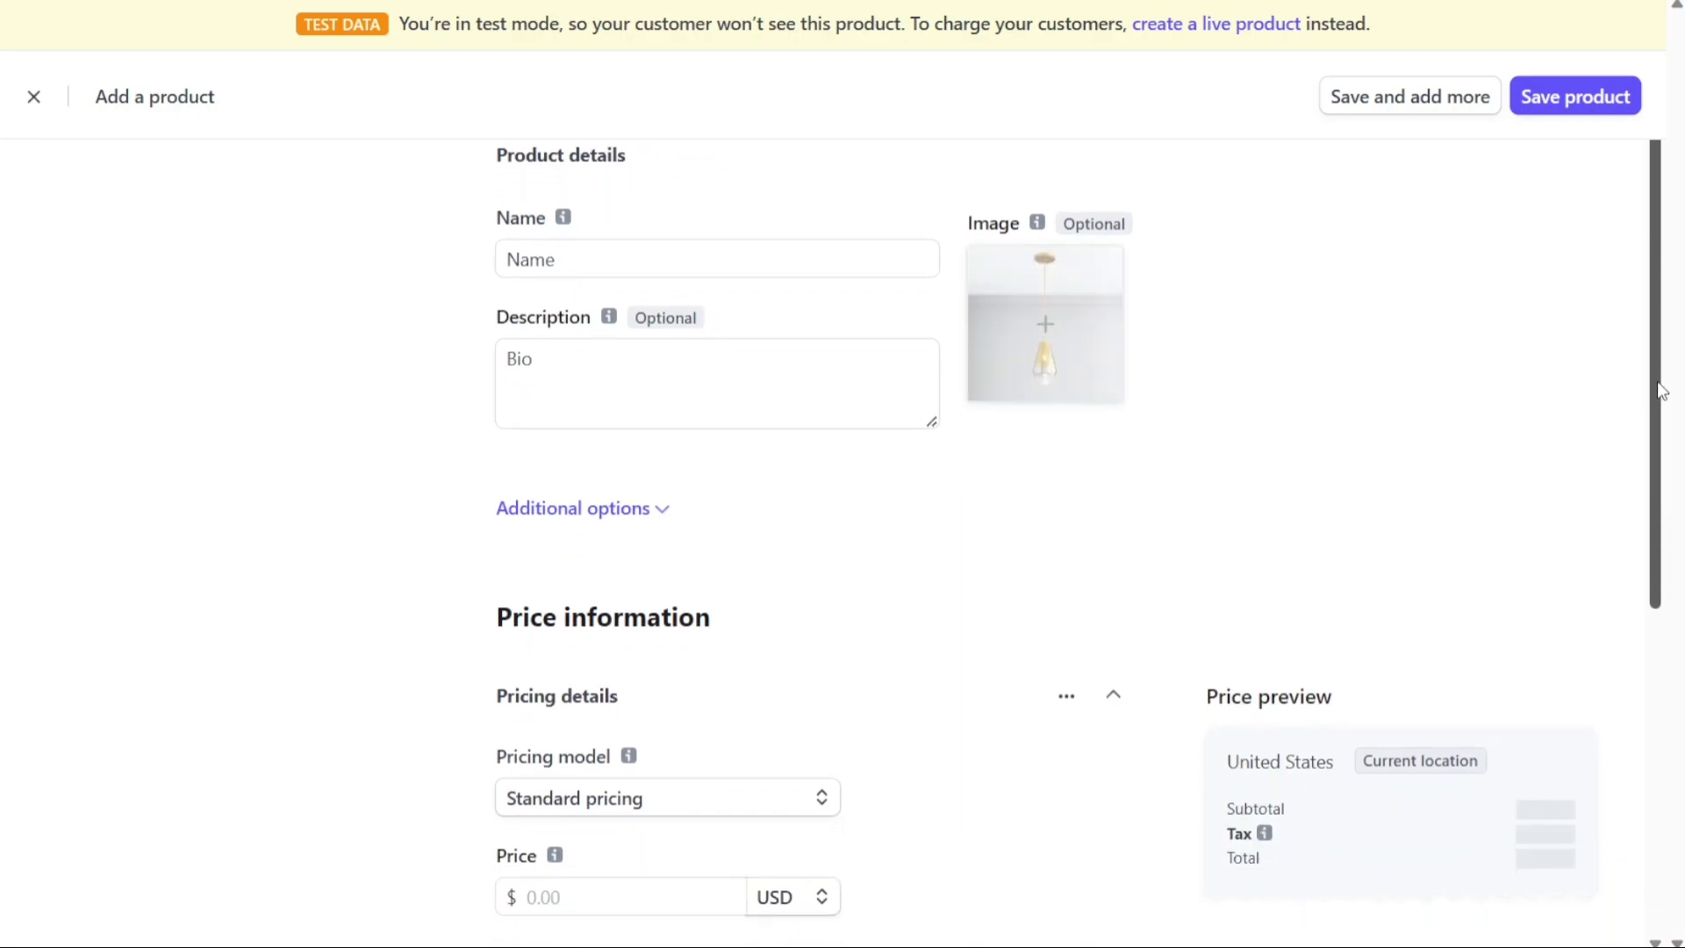
{"action": "scroll", "coordinate": [1657, 395], "scroll_direction": "down", "scroll_amount": 1}
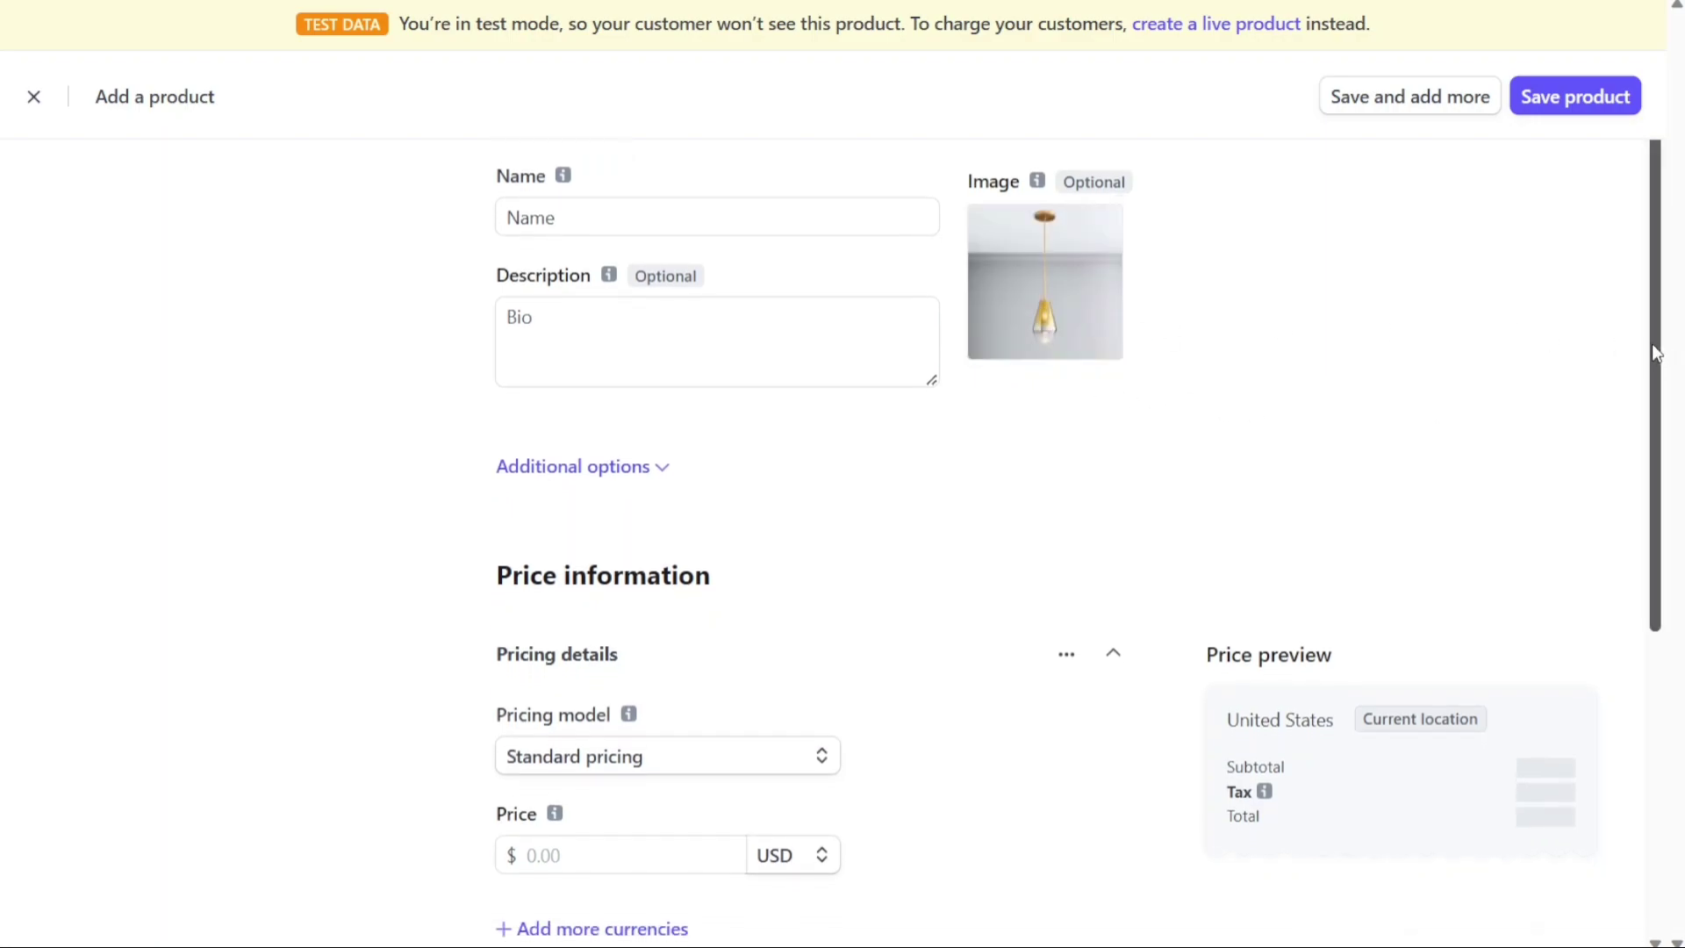
{"action": "scroll", "coordinate": [1655, 352], "scroll_direction": "down", "scroll_amount": 3}
Check the statement descriptor and unit label under Additional options, leaving both empty.
{"action": "left_click", "coordinate": [632, 330]}
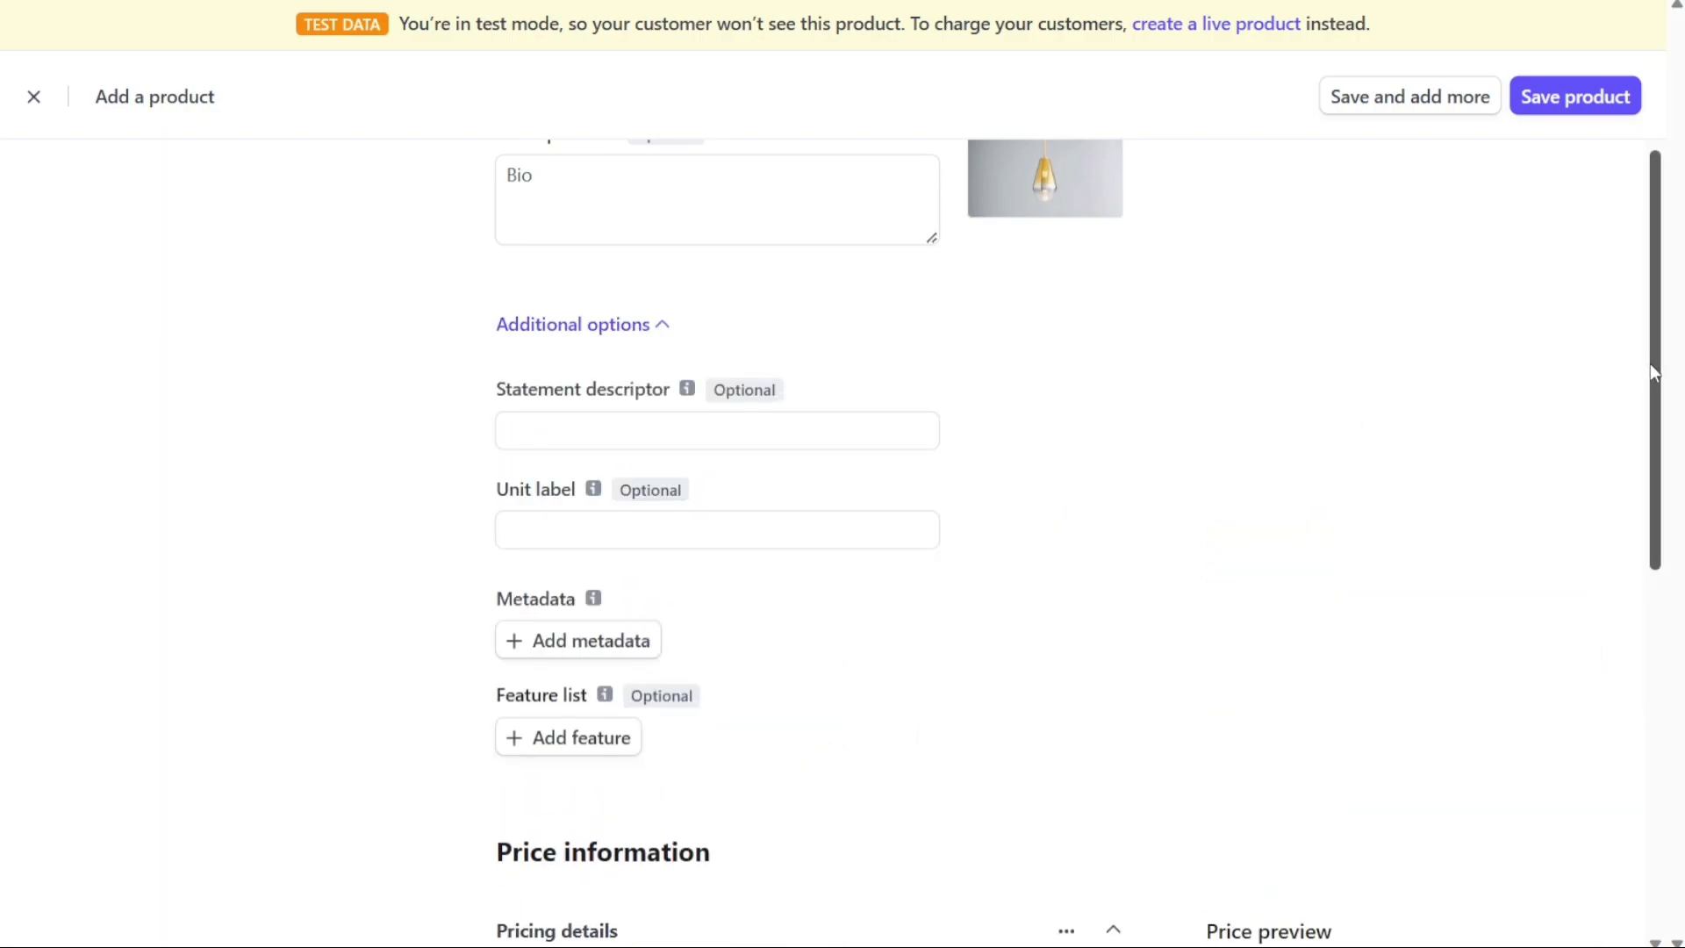
{"action": "left_click_drag", "start_coordinate": [1652, 373], "coordinate": [1656, 437]}
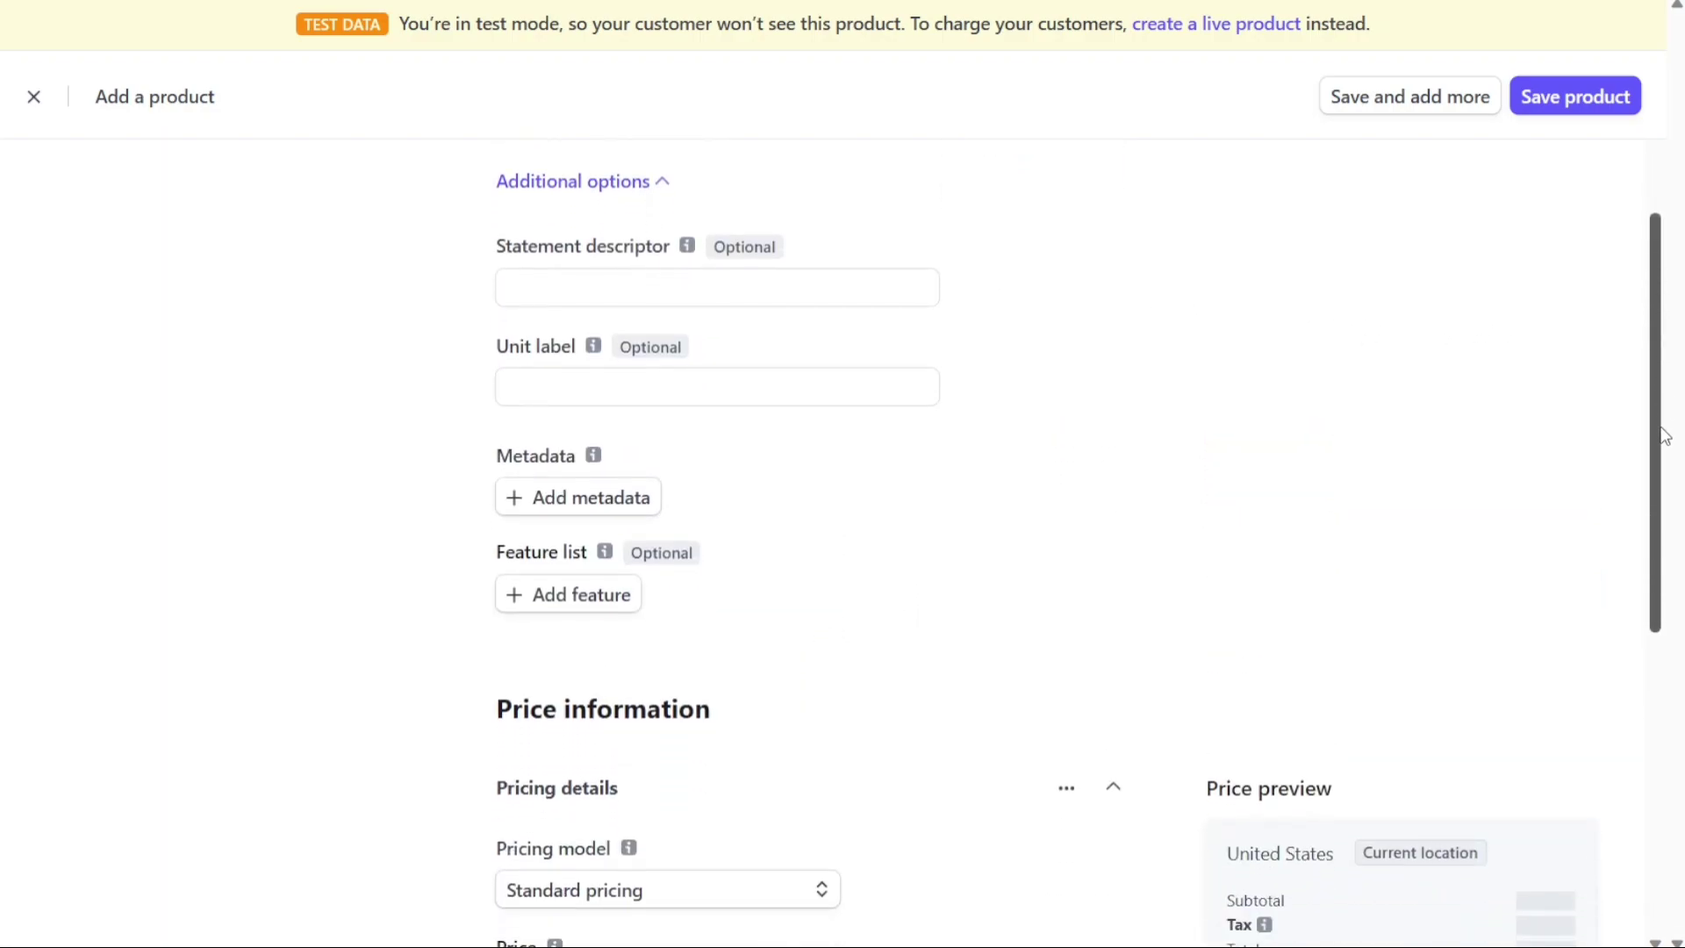
{"action": "left_click", "coordinate": [674, 300]}
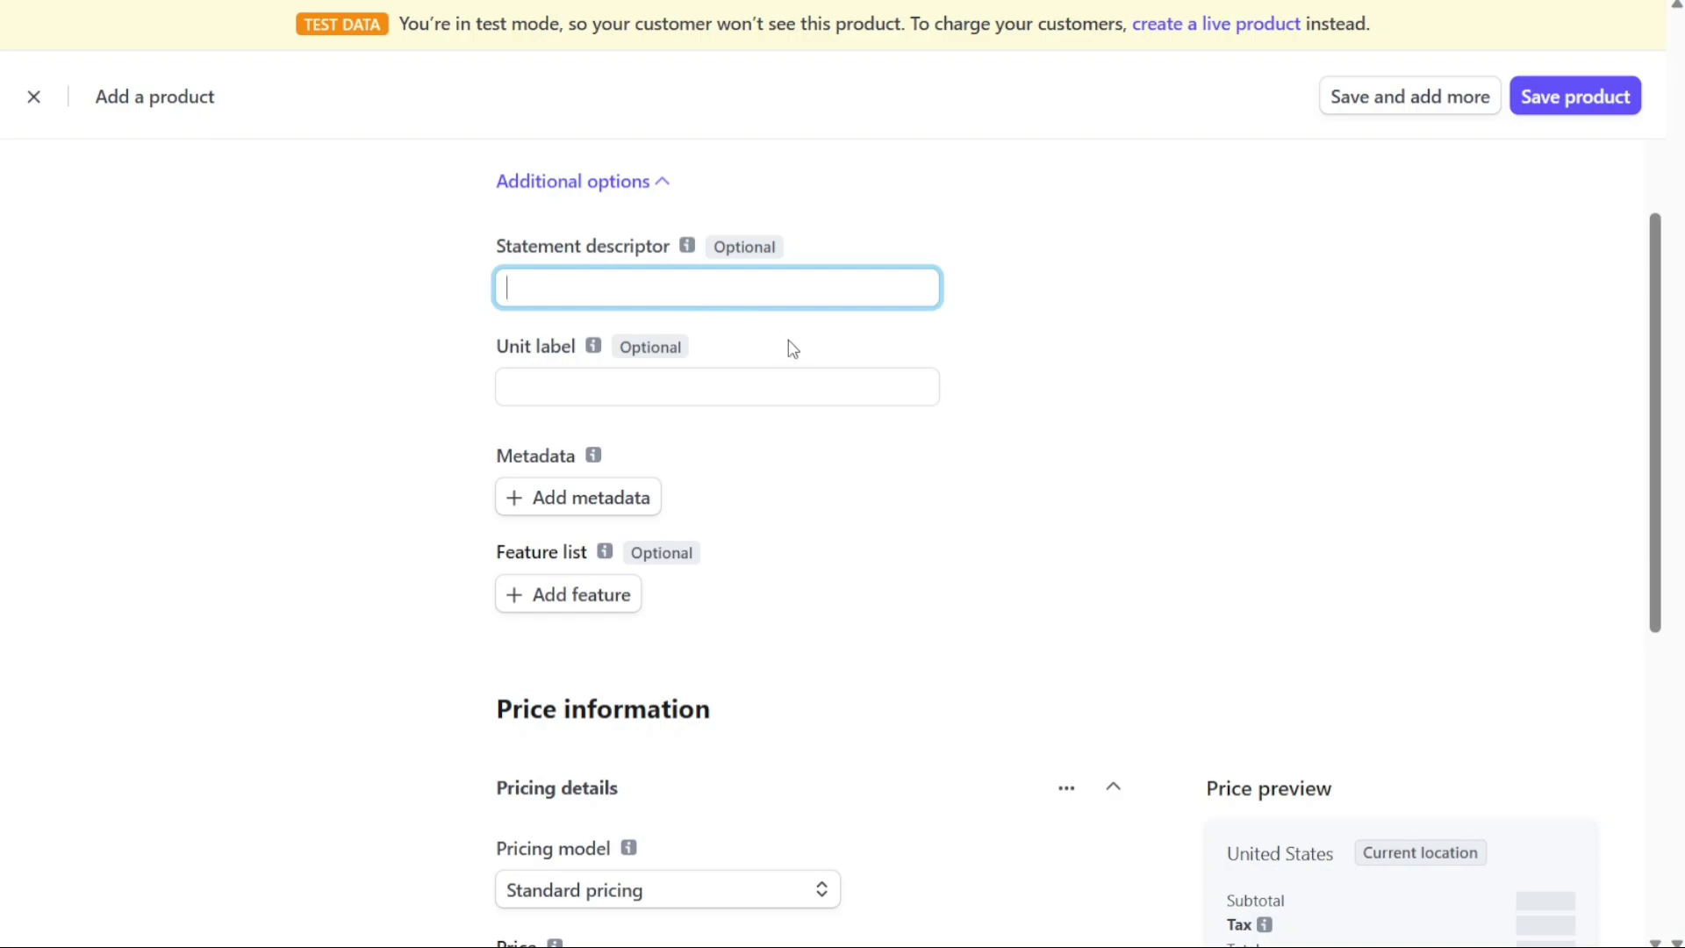
{"action": "left_click", "coordinate": [731, 389]}
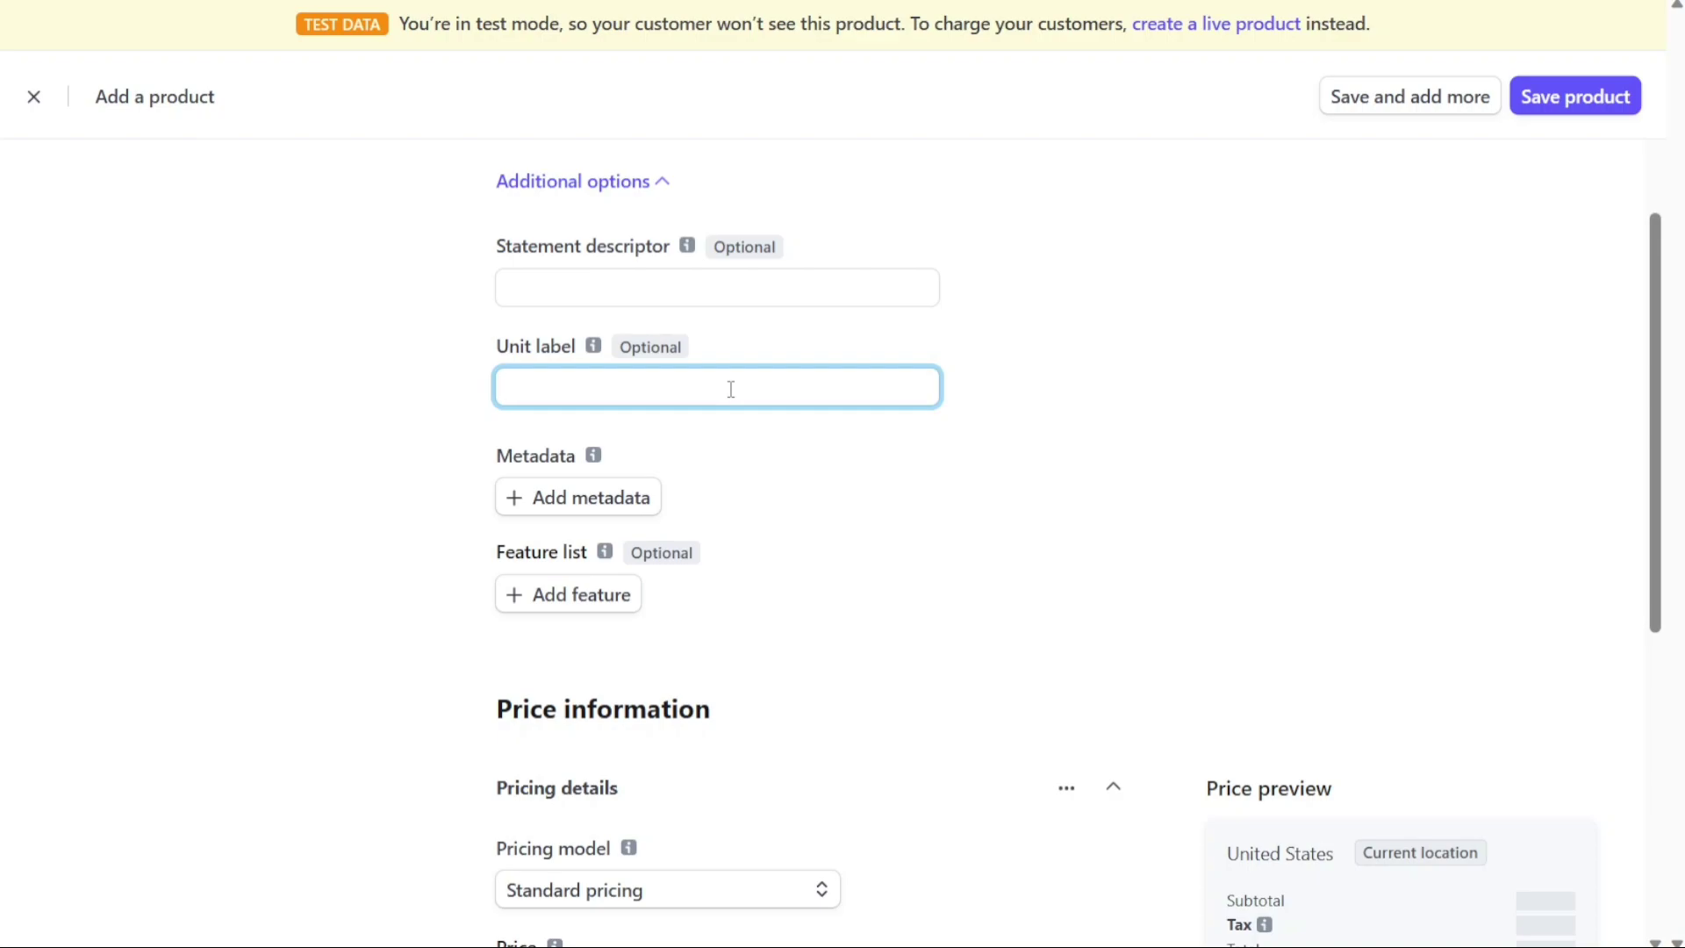
{"action": "left_click", "coordinate": [398, 427]}
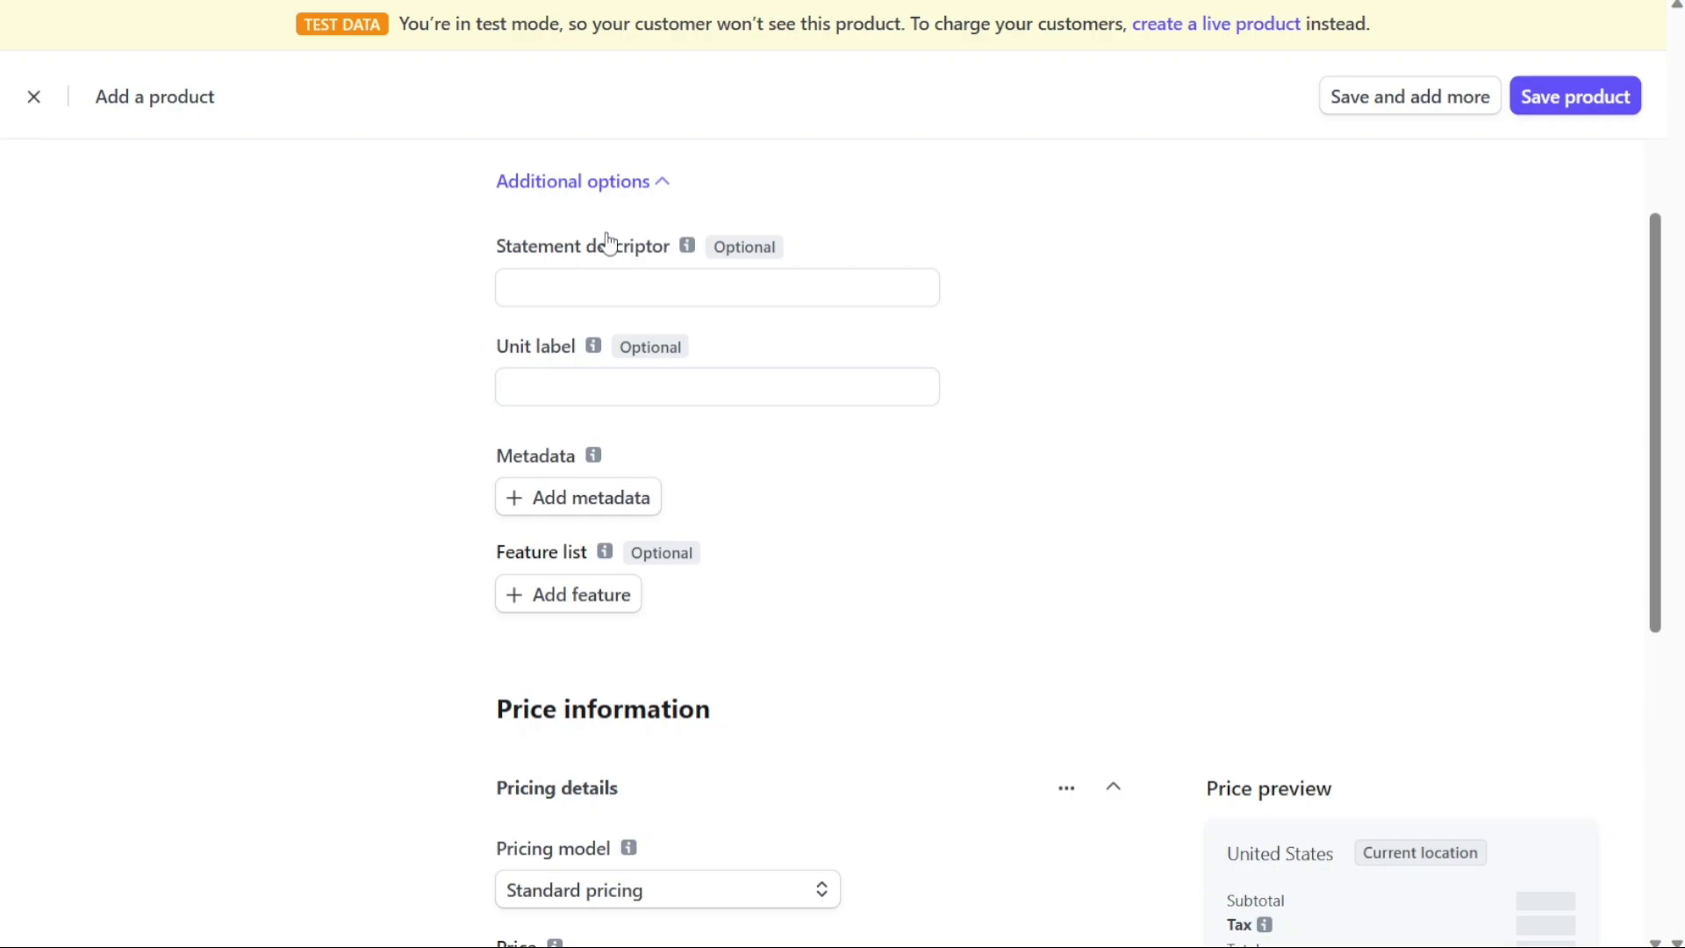
{"action": "left_click", "coordinate": [661, 186]}
Enter a standard price of 100 in USD for the product.
{"action": "left_click_drag", "start_coordinate": [1657, 466], "coordinate": [1657, 492]}
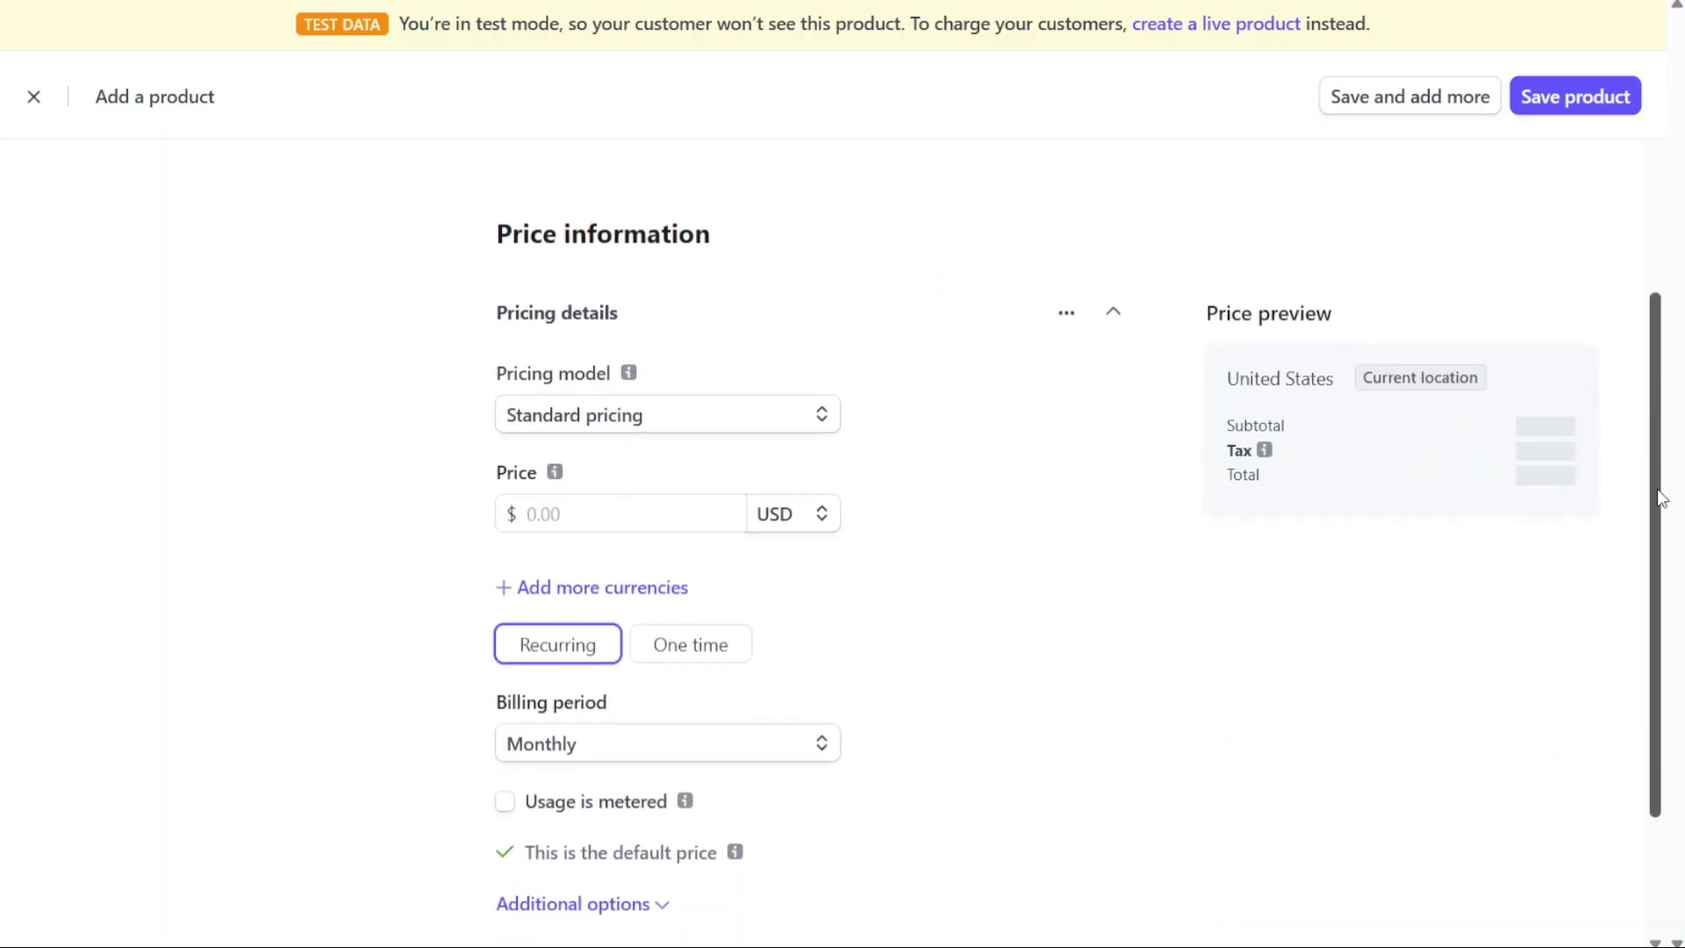
{"action": "left_click", "coordinate": [791, 429]}
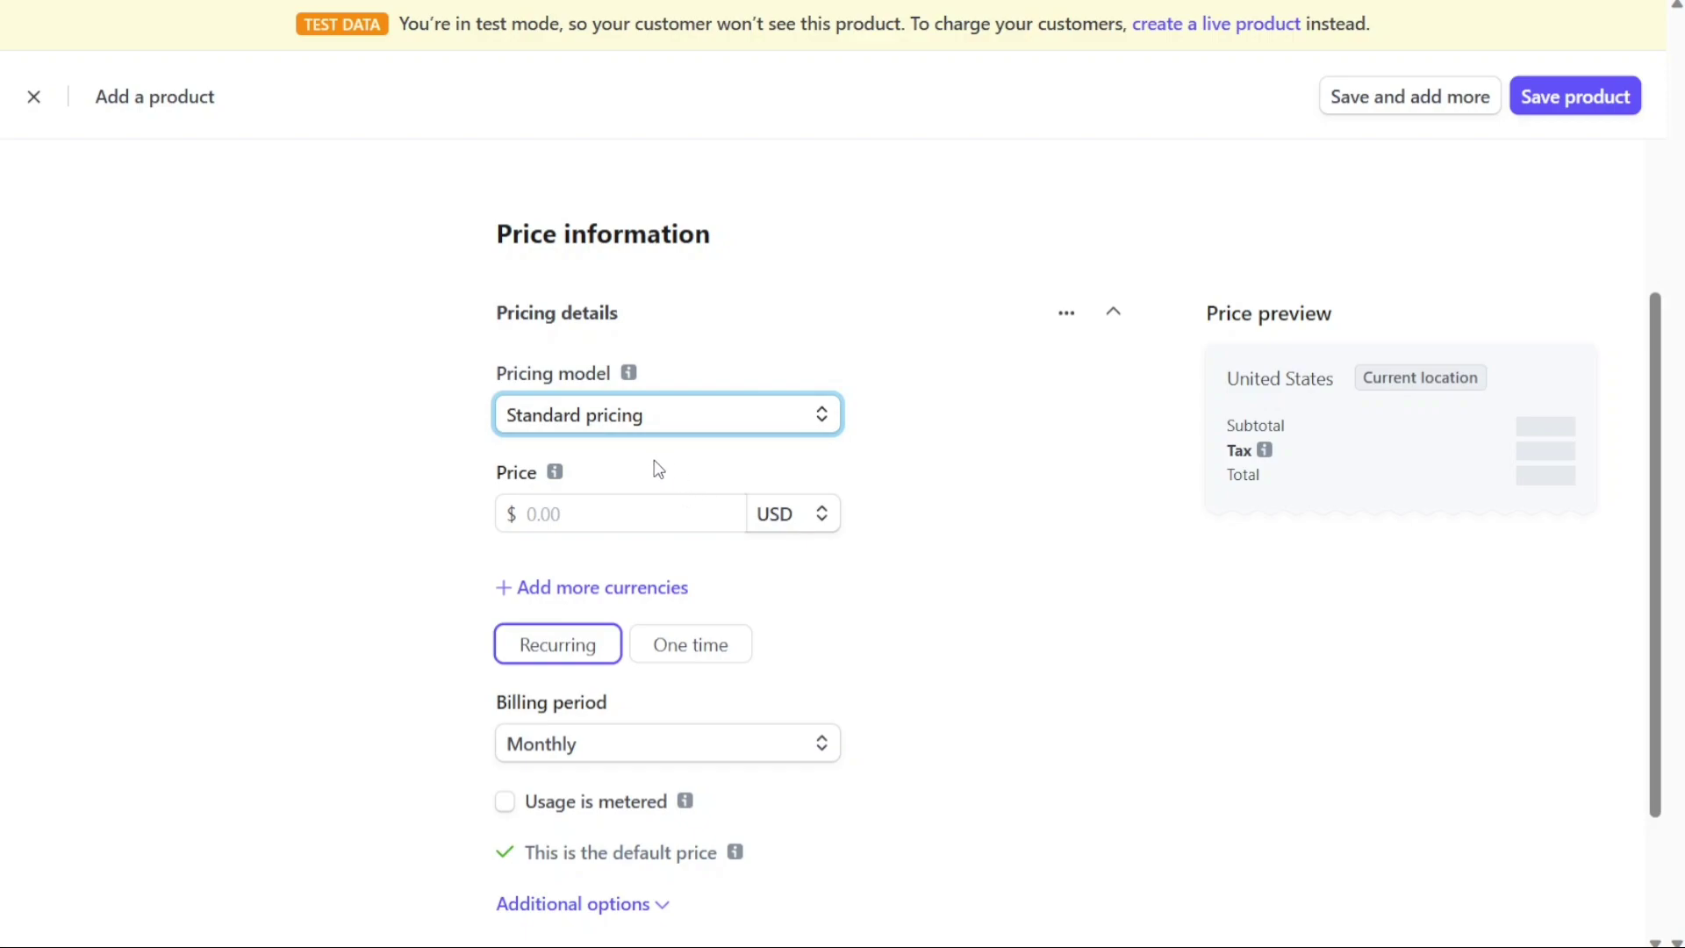
{"action": "left_click", "coordinate": [584, 513]}
{"action": "type", "text": "100"}
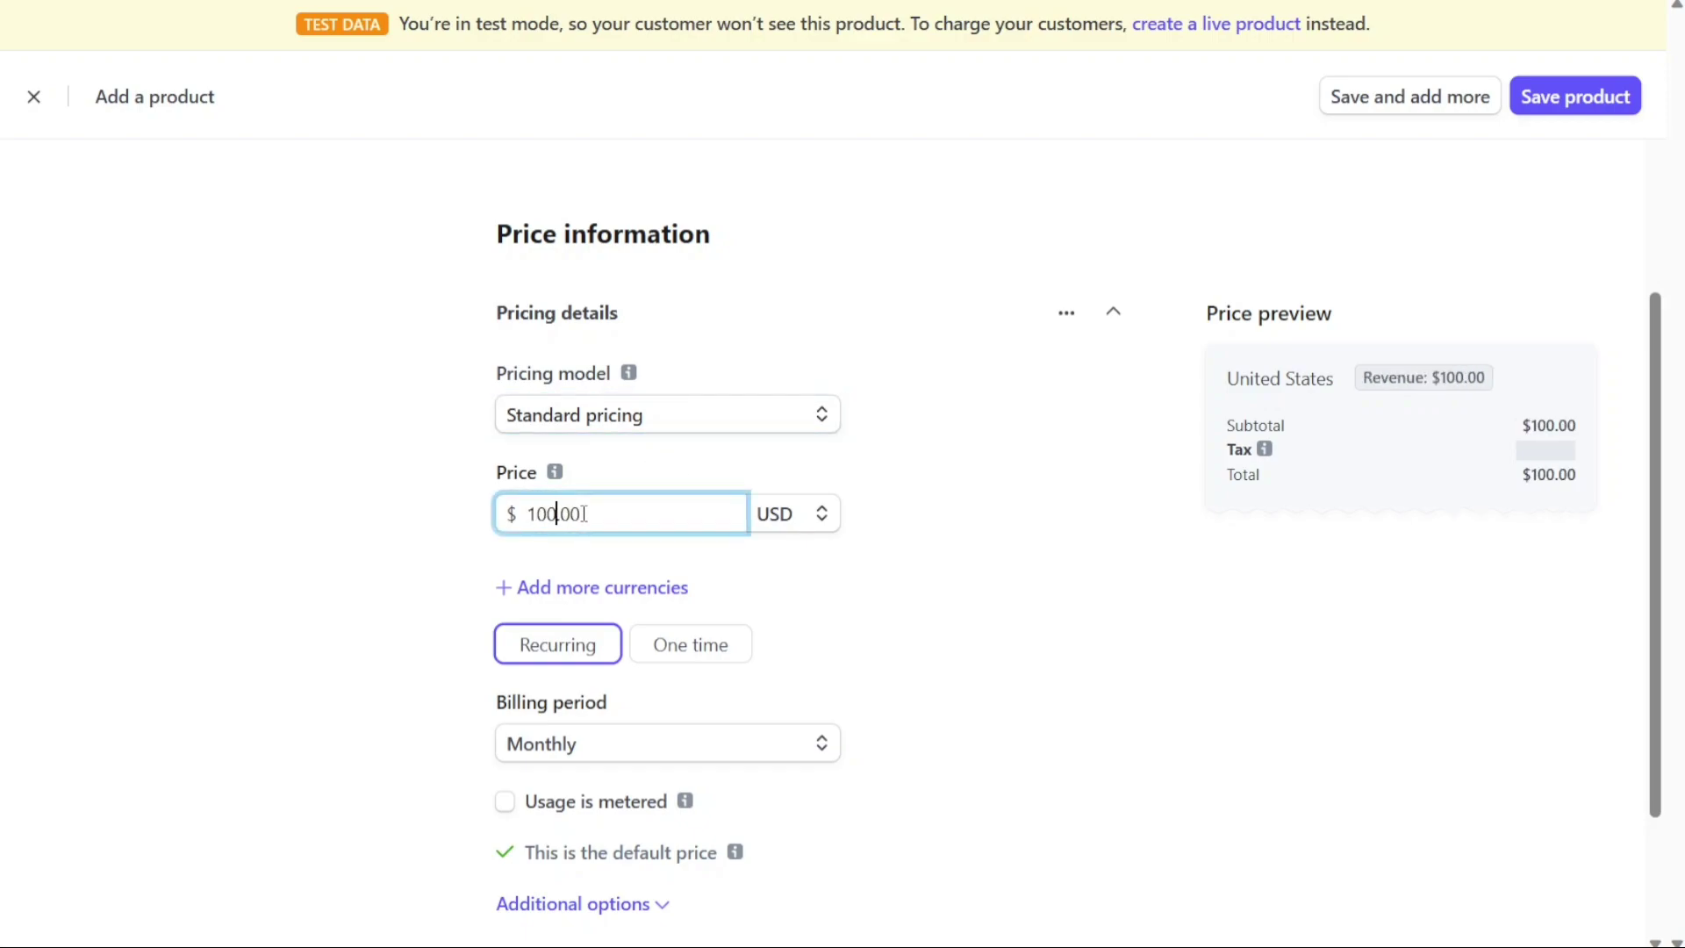
{"action": "left_click", "coordinate": [799, 528]}
{"action": "left_click", "coordinate": [961, 491]}
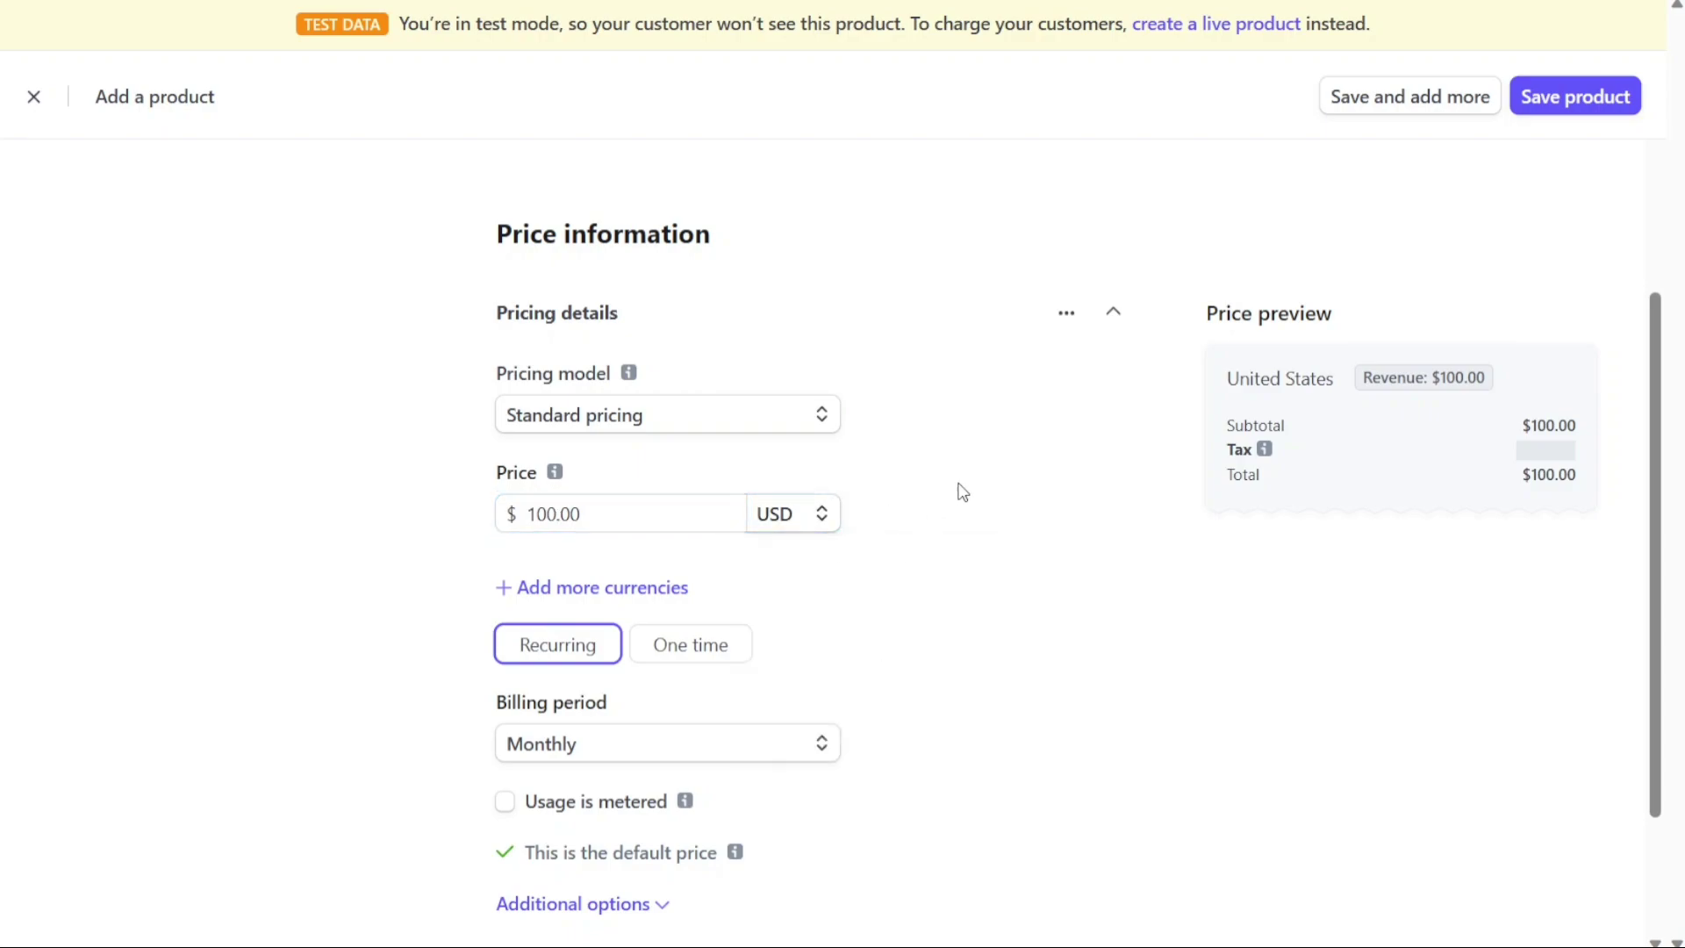
Make the price a one-time charge and save the product.
{"action": "left_click", "coordinate": [670, 658]}
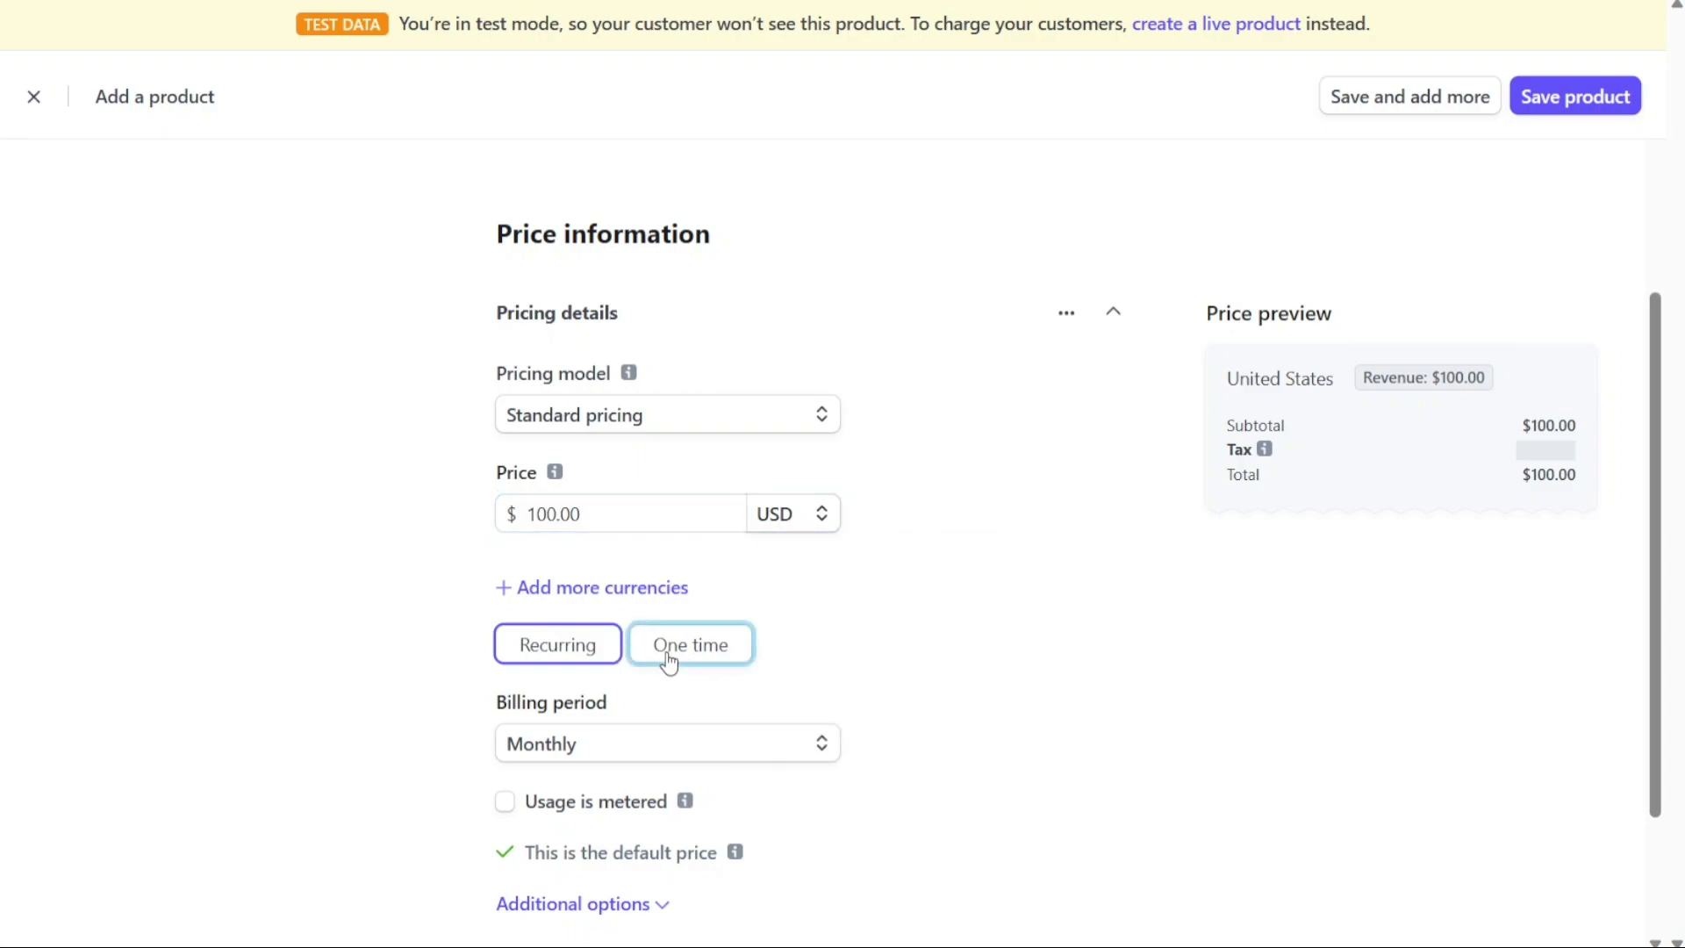
{"action": "left_click", "coordinate": [573, 660]}
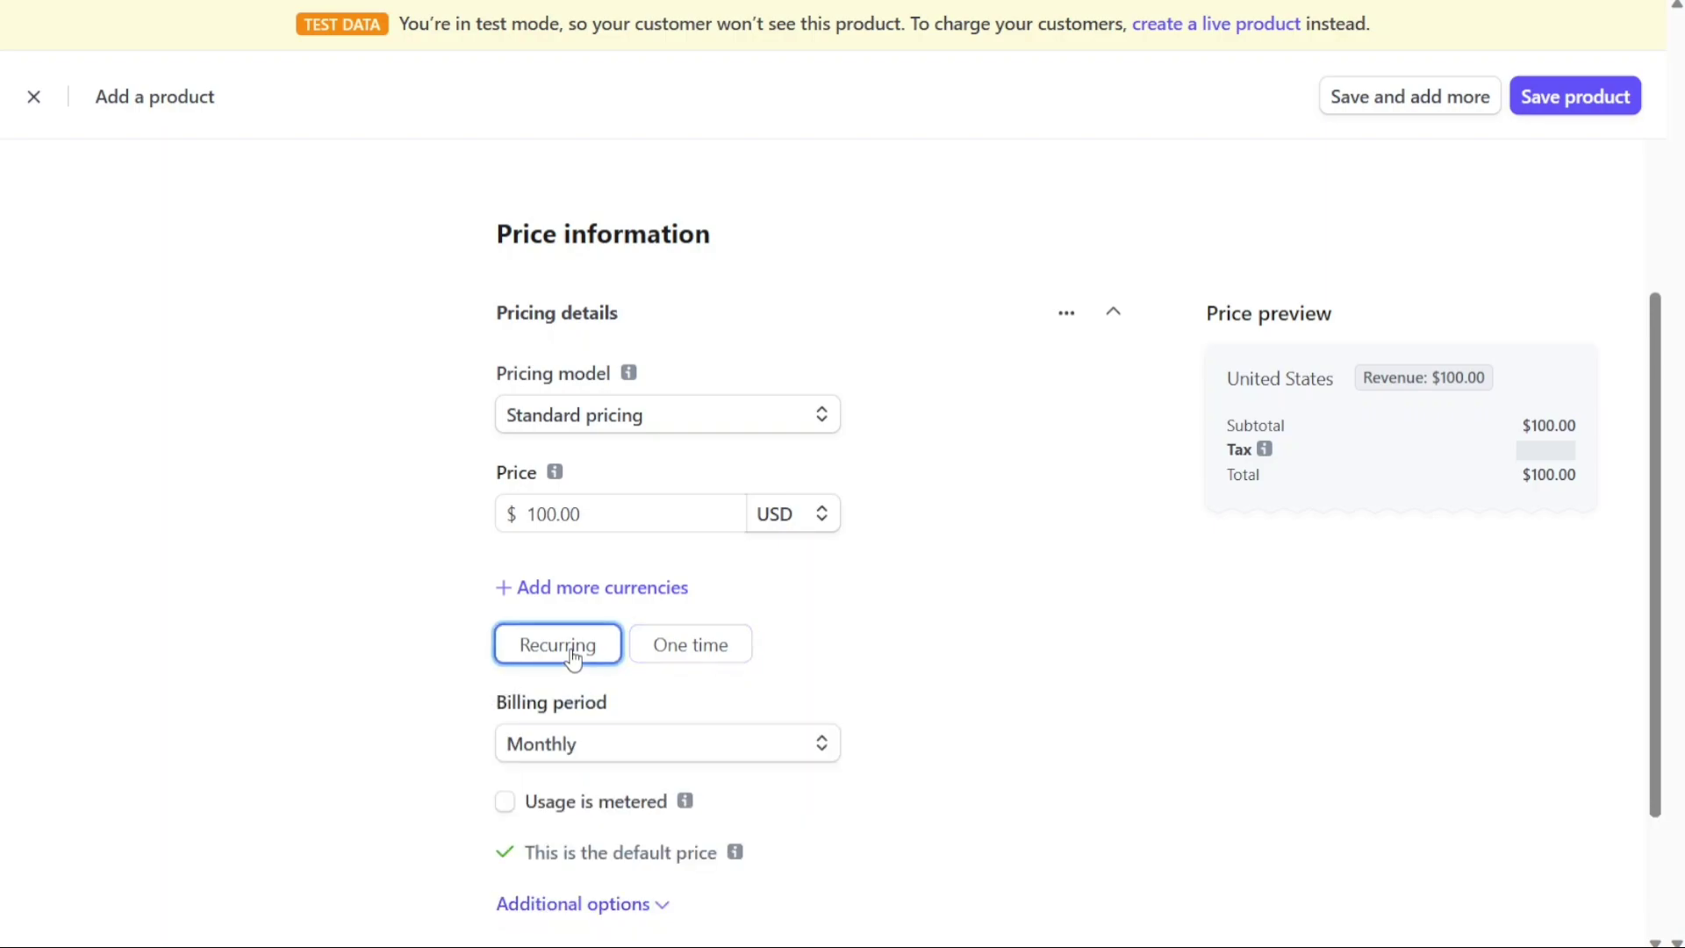
{"action": "left_click", "coordinate": [585, 748]}
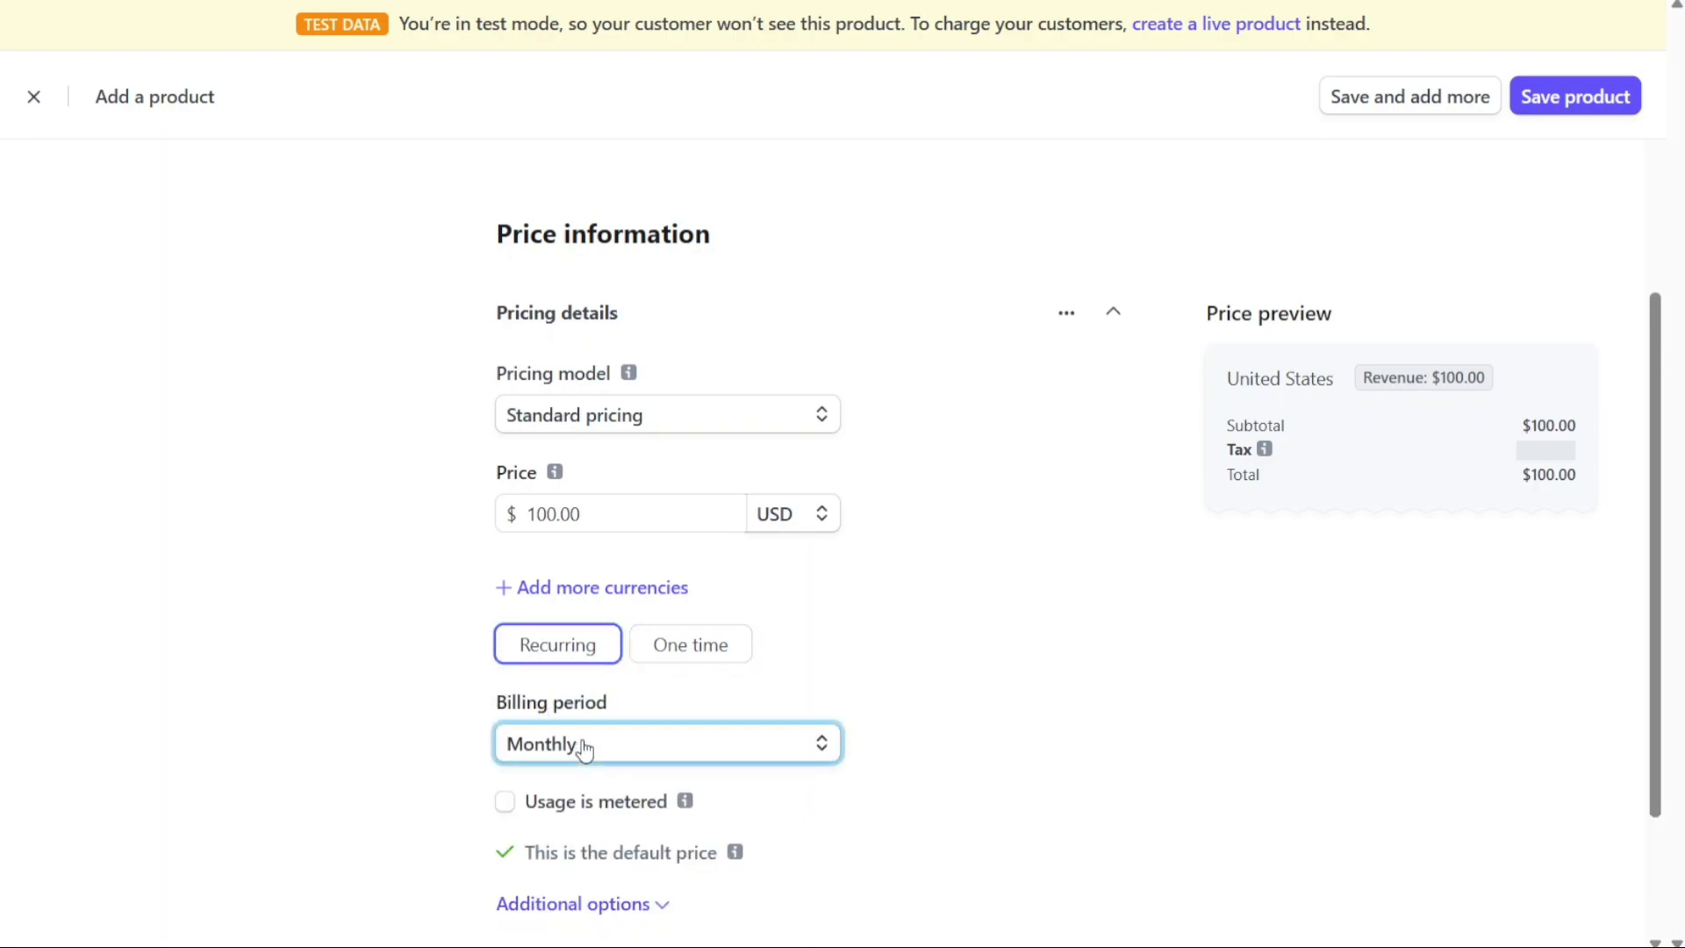
{"action": "left_click", "coordinate": [377, 776]}
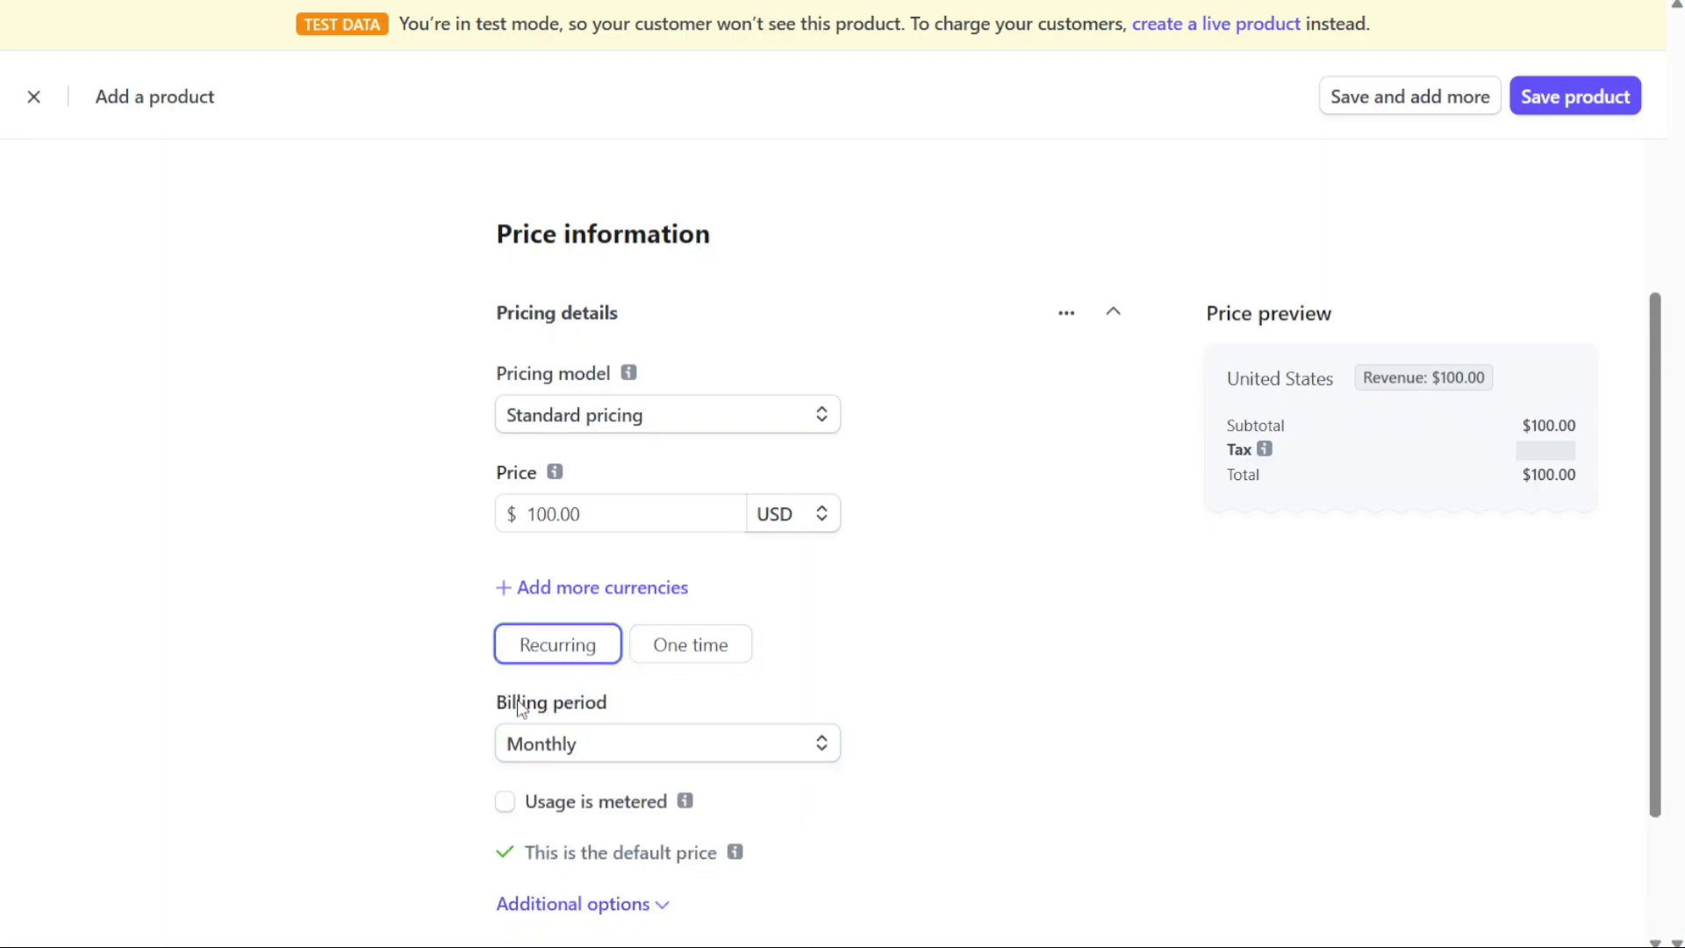
{"action": "left_click", "coordinate": [677, 671]}
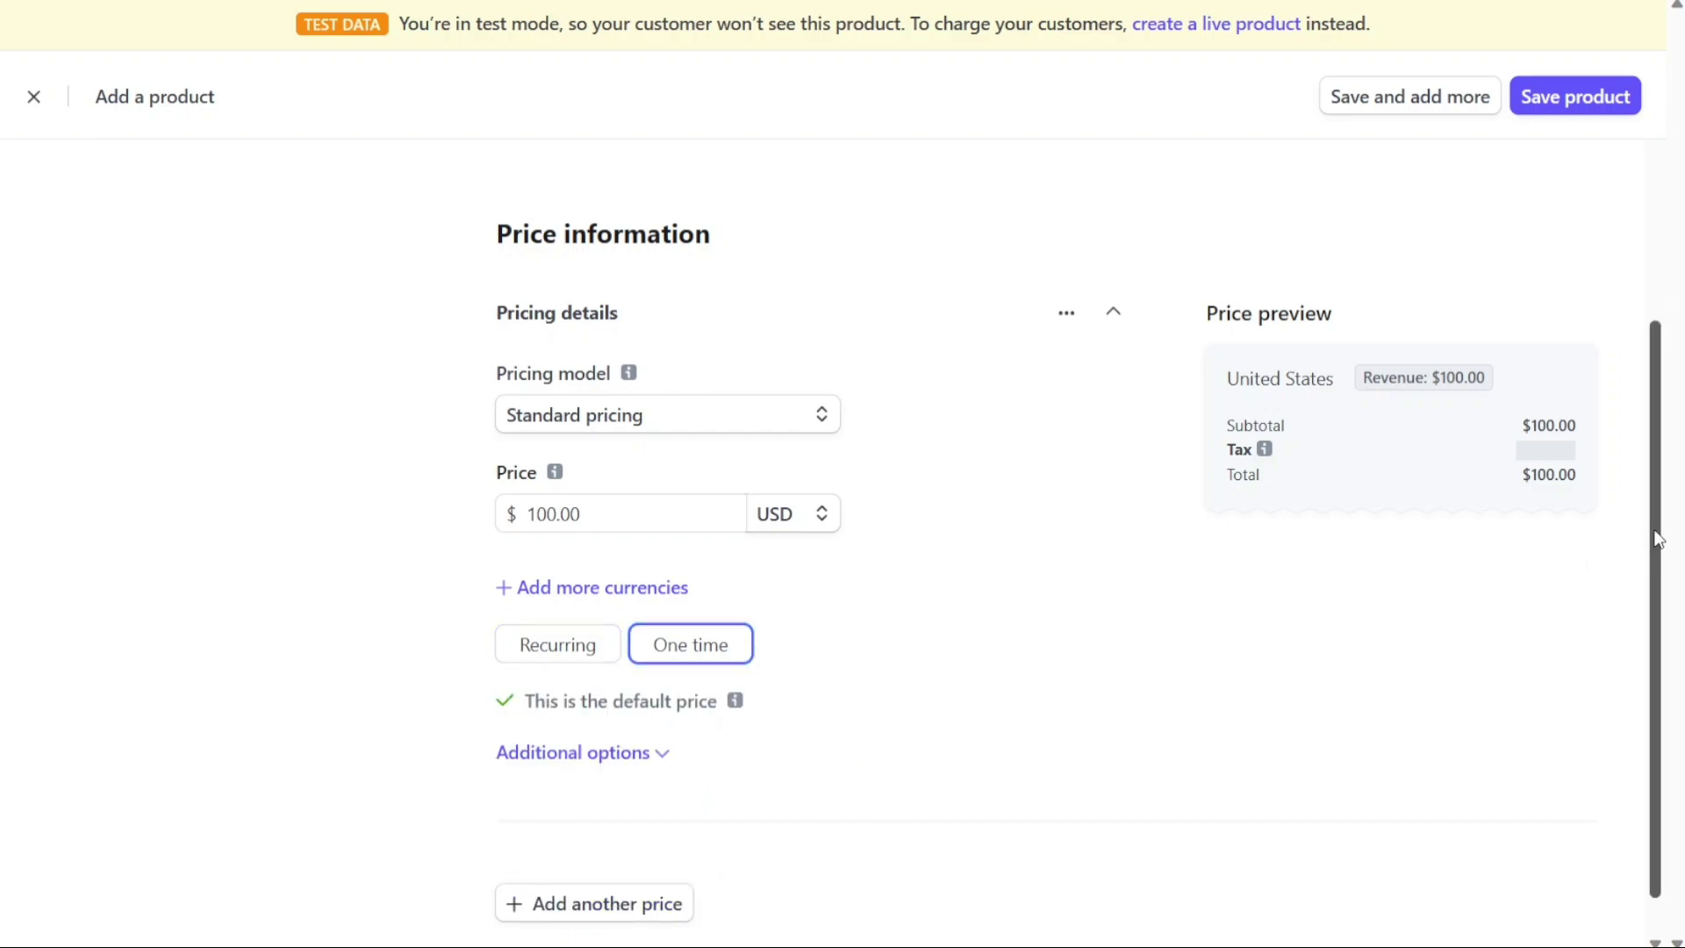
{"action": "scroll", "coordinate": [1657, 538], "scroll_direction": "down", "scroll_amount": 1}
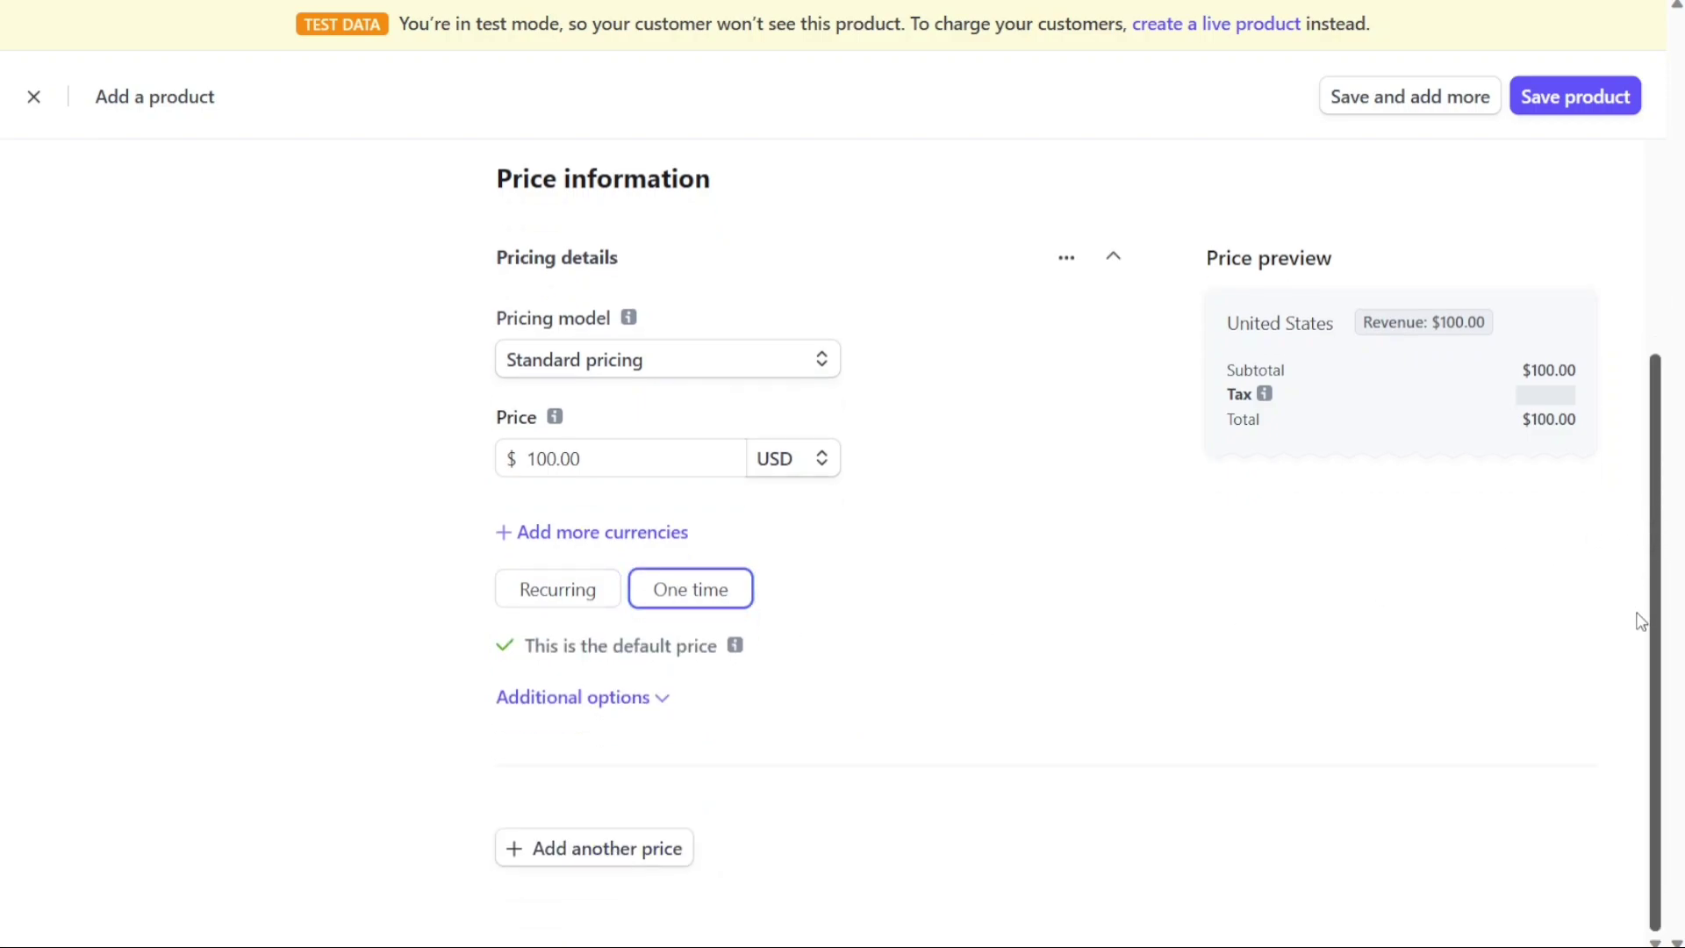
{"action": "left_click", "coordinate": [1556, 114]}
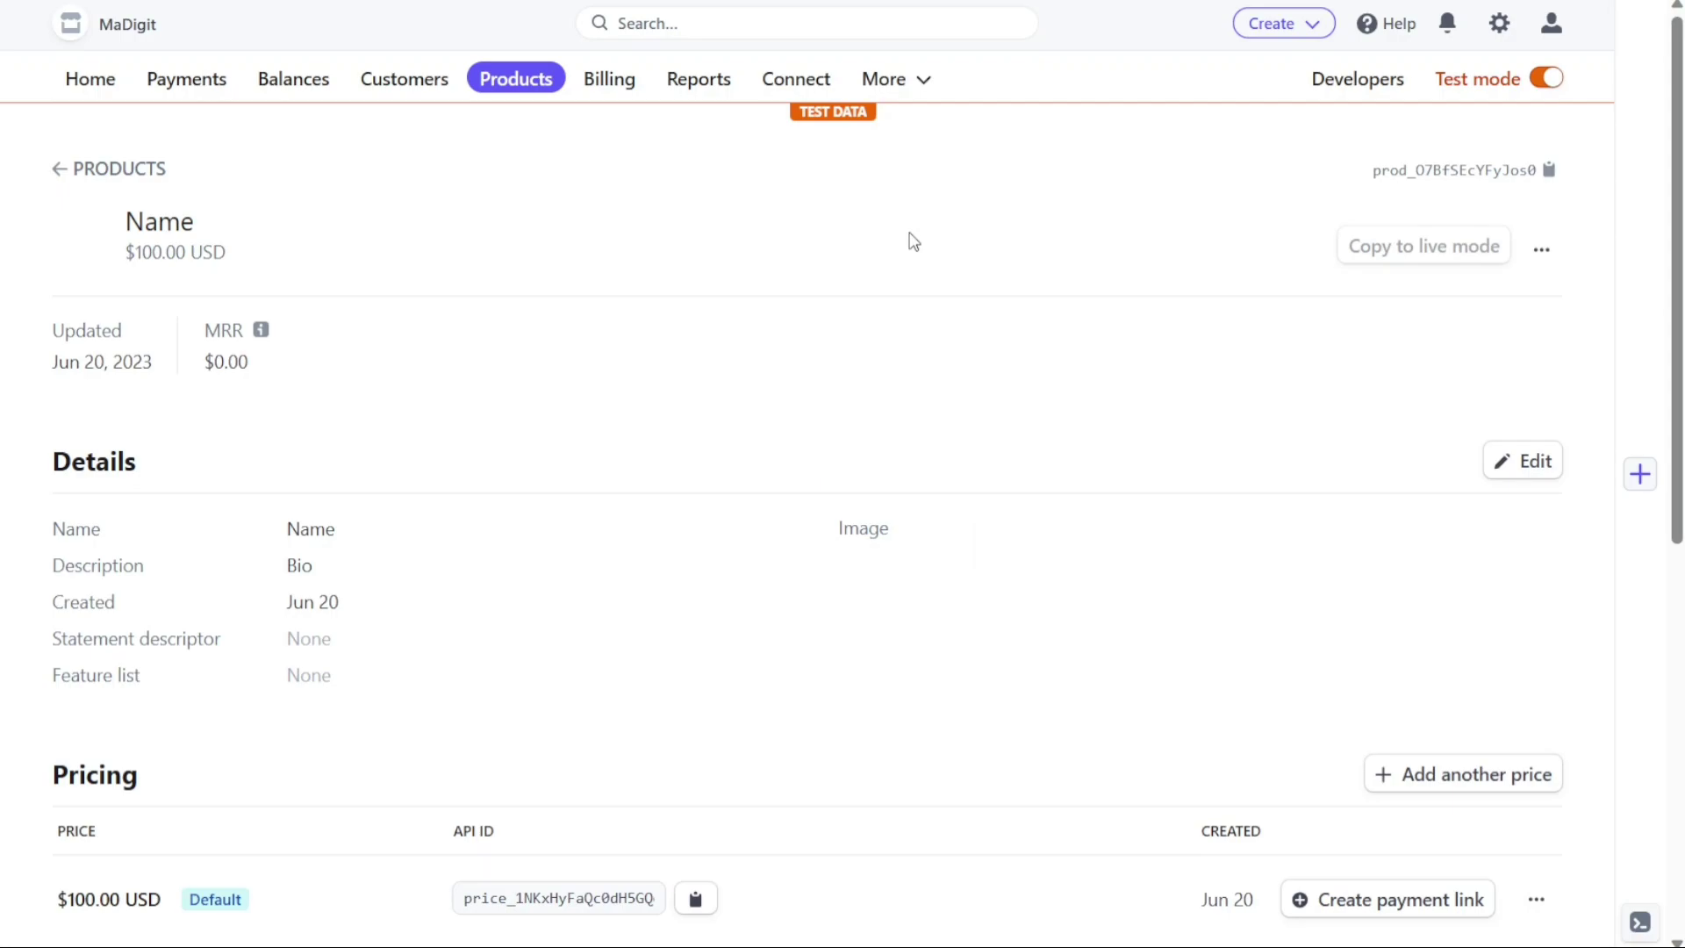
Return to the Products list to confirm 'Name' appears at $100.00 USD.
{"action": "left_click", "coordinate": [496, 95]}
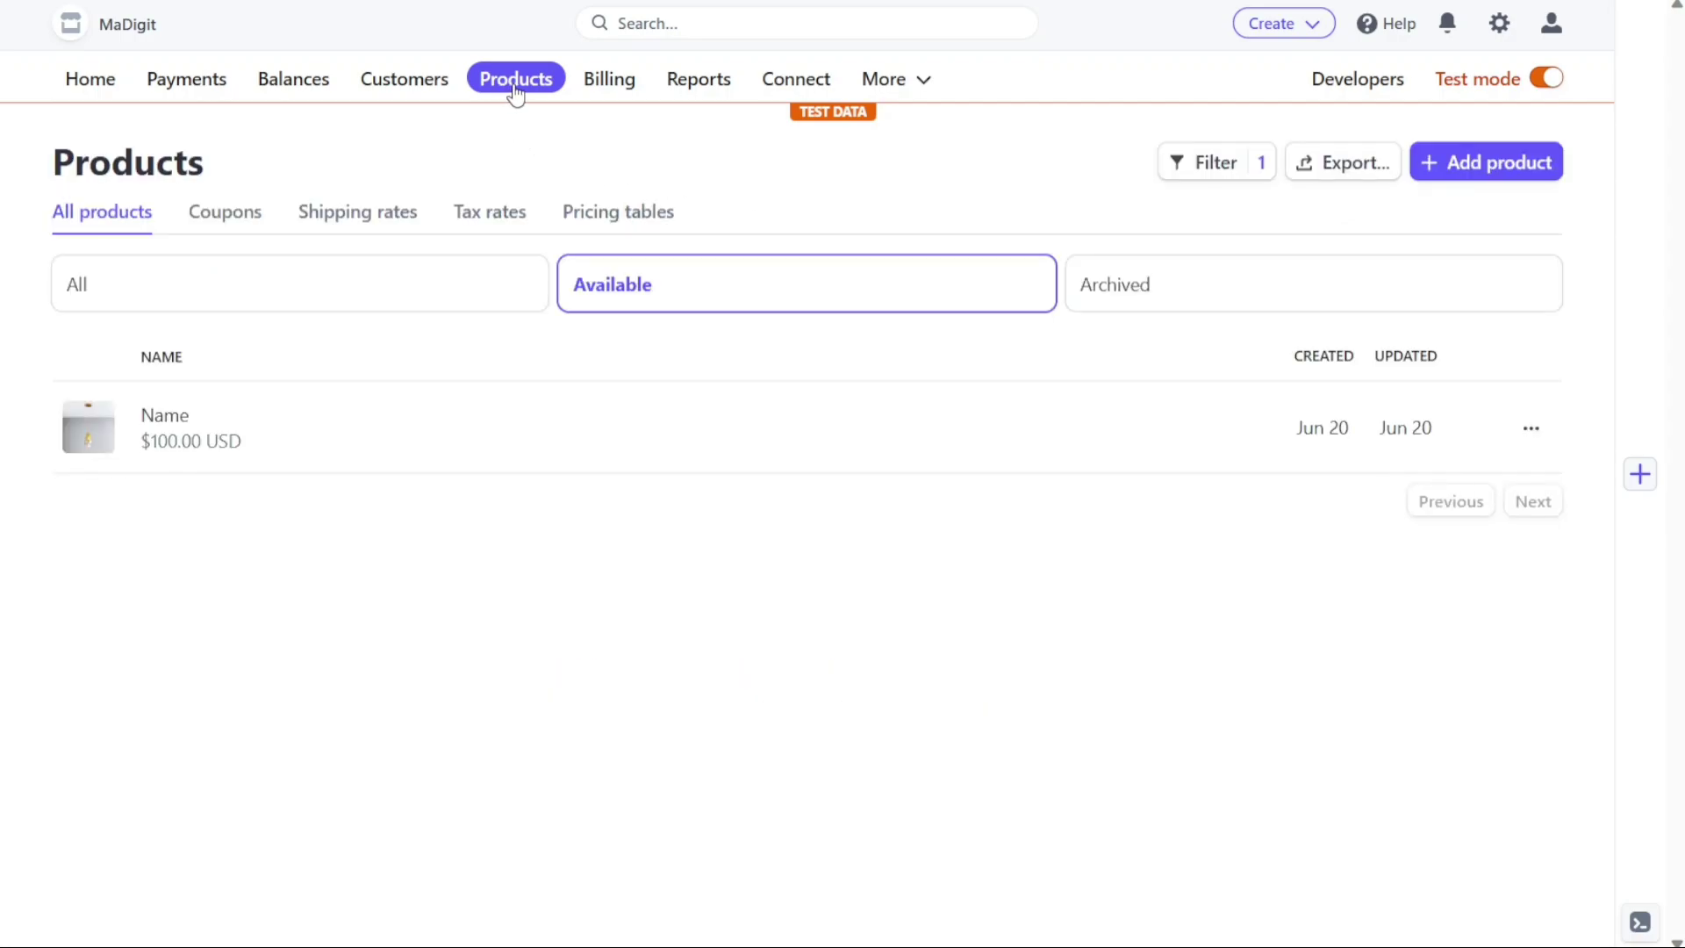